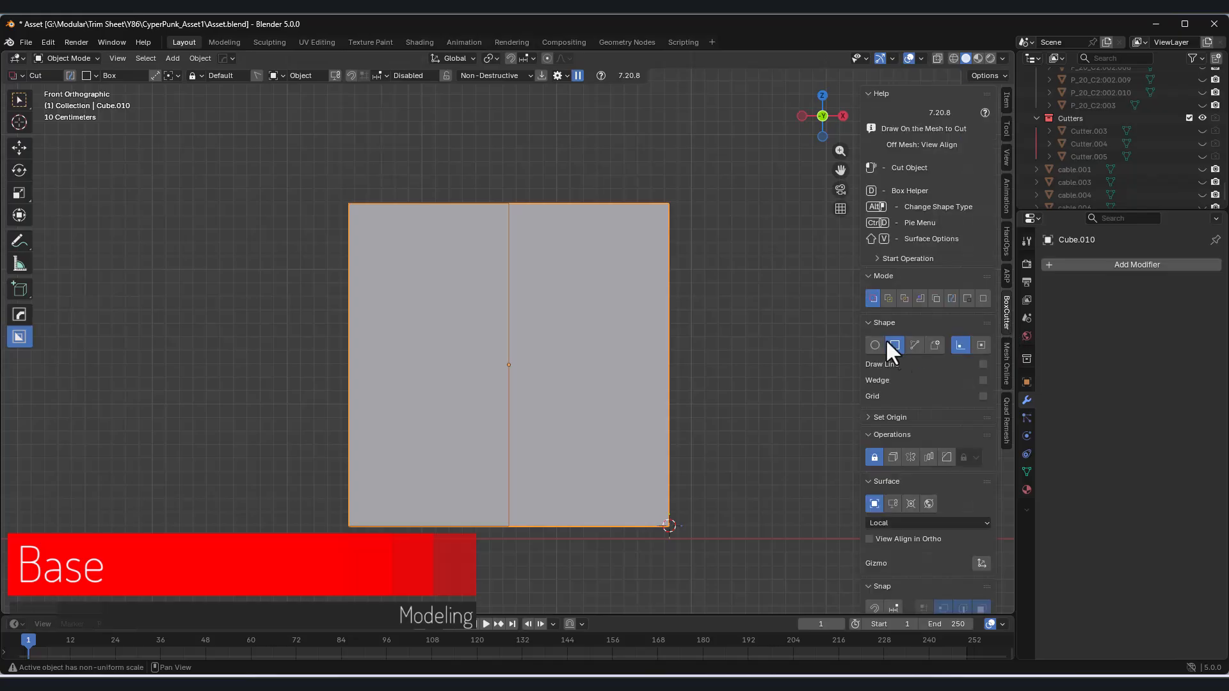
Cut a wide, thin horizontal slot across the upper part of the panel with a box-shaped cutter.
{"action": "left_click_drag", "start_coordinate": [654, 270], "coordinate": [440, 252]}
{"action": "mouse_move", "coordinate": [534, 259]}
{"action": "middle_mouse_down"}
{"action": "mouse_move", "coordinate": [455, 306]}
{"action": "mouse_move", "coordinate": [576, 296]}
{"action": "middle_mouse_up"}
{"action": "left_click", "coordinate": [515, 302]}
{"action": "key", "text": "q"}
{"action": "left_click", "coordinate": [498, 317]}
{"action": "left_click", "coordinate": [542, 289]}
Add a centered vertical loop cut to the slot cutter and return to Object Mode in front view.
{"action": "left_click", "coordinate": [71, 59]}
{"action": "left_click", "coordinate": [69, 89]}
{"action": "middle_click_drag", "start_coordinate": [732, 370], "coordinate": [788, 378]}
{"action": "key", "text": "ctrl+r"}
{"action": "left_click", "coordinate": [630, 285]}
{"action": "right_click", "coordinate": [631, 285]}
{"action": "left_click", "coordinate": [73, 70]}
{"action": "left_click", "coordinate": [823, 130]}
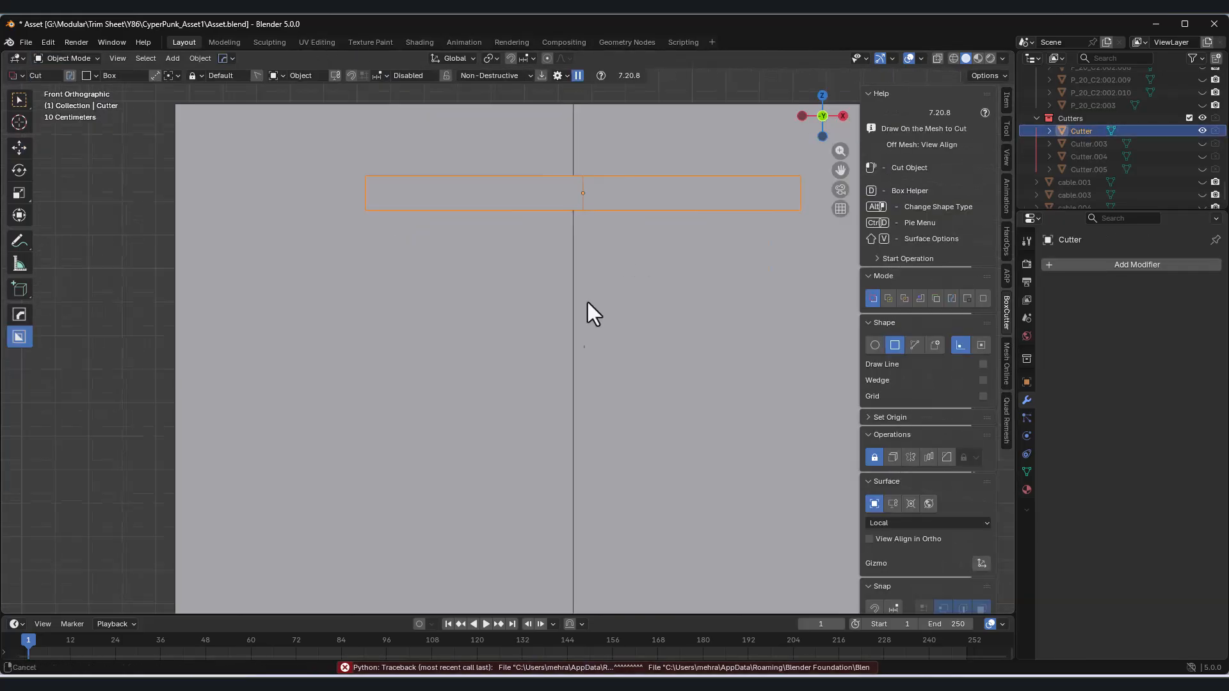
Center the cutter and give it an Array modifier with count 4, relative X offset 0 and Y offset -1.980.
{"action": "middle_click_drag", "start_coordinate": [619, 241], "coordinate": [568, 328], "text": "shift"}
{"action": "left_click_drag", "start_coordinate": [582, 267], "coordinate": [570, 274]}
{"action": "scroll", "coordinate": [570, 273], "scroll_direction": "down", "scroll_amount": 3}
{"action": "left_click", "coordinate": [1122, 263]}
{"action": "type", "text": "a"}
{"action": "left_click", "coordinate": [996, 286]}
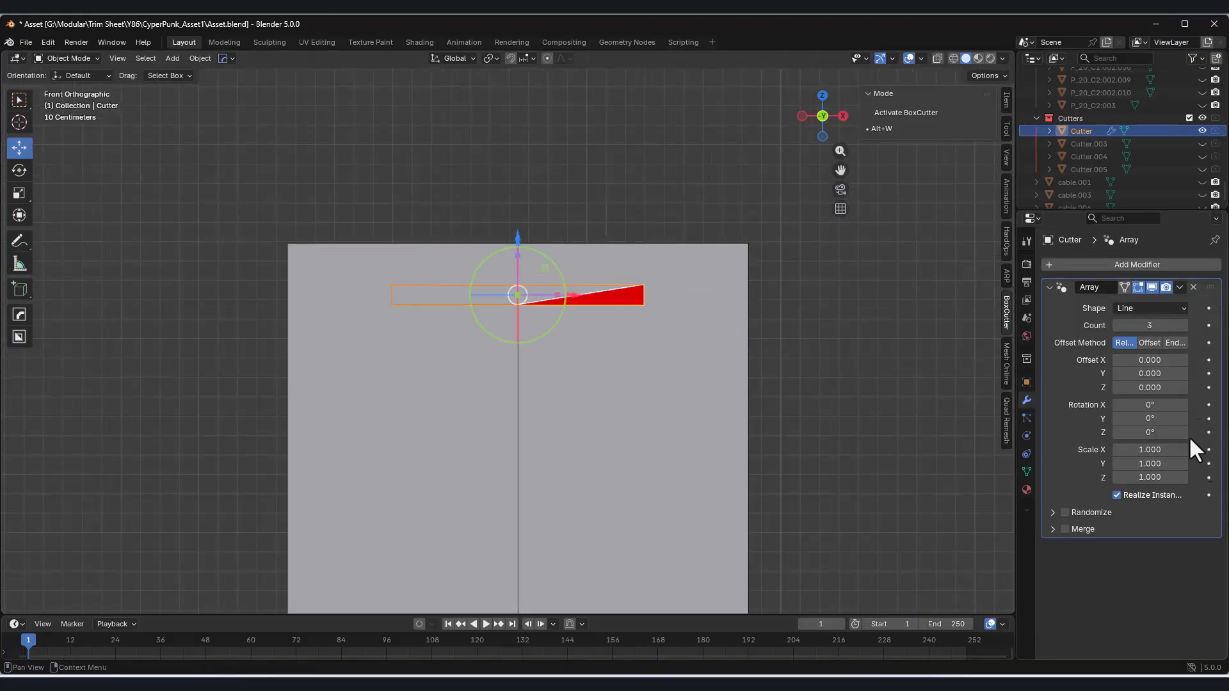
{"action": "left_click", "coordinate": [1185, 325]}
{"action": "scroll", "coordinate": [511, 343], "scroll_direction": "down", "scroll_amount": 4}
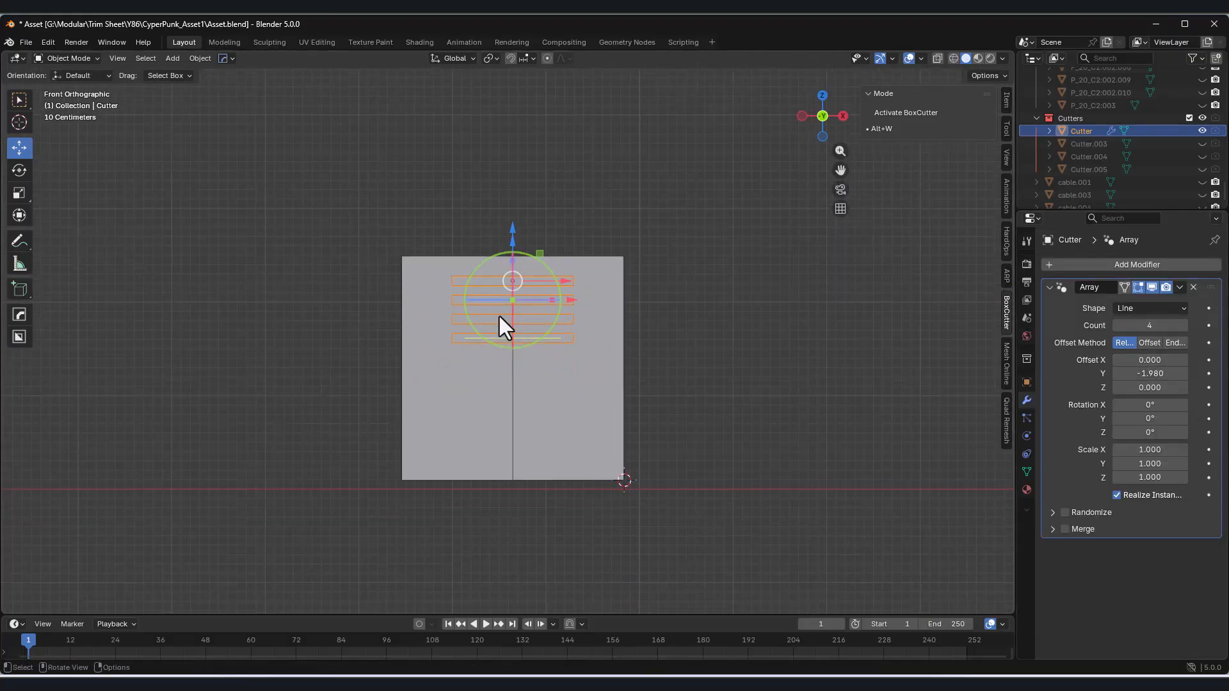
Move the arrayed cutter up about 0.063 m and shift it about -0.006 m along Y.
{"action": "scroll", "coordinate": [529, 211], "scroll_direction": "up", "scroll_amount": 3}
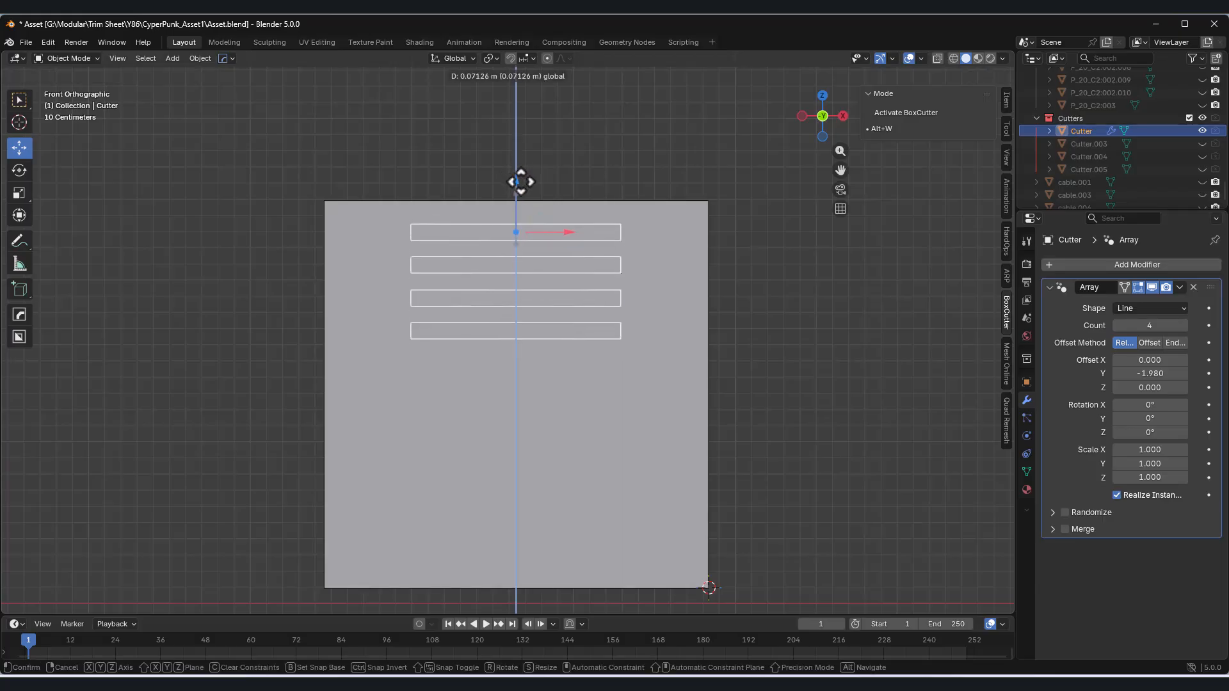
{"action": "left_click_drag", "start_coordinate": [518, 181], "coordinate": [519, 185]}
{"action": "scroll", "coordinate": [509, 378], "scroll_direction": "up", "scroll_amount": 3}
{"action": "scroll", "coordinate": [576, 349], "scroll_direction": "down", "scroll_amount": 3}
{"action": "middle_click_drag", "start_coordinate": [601, 357], "coordinate": [439, 406]}
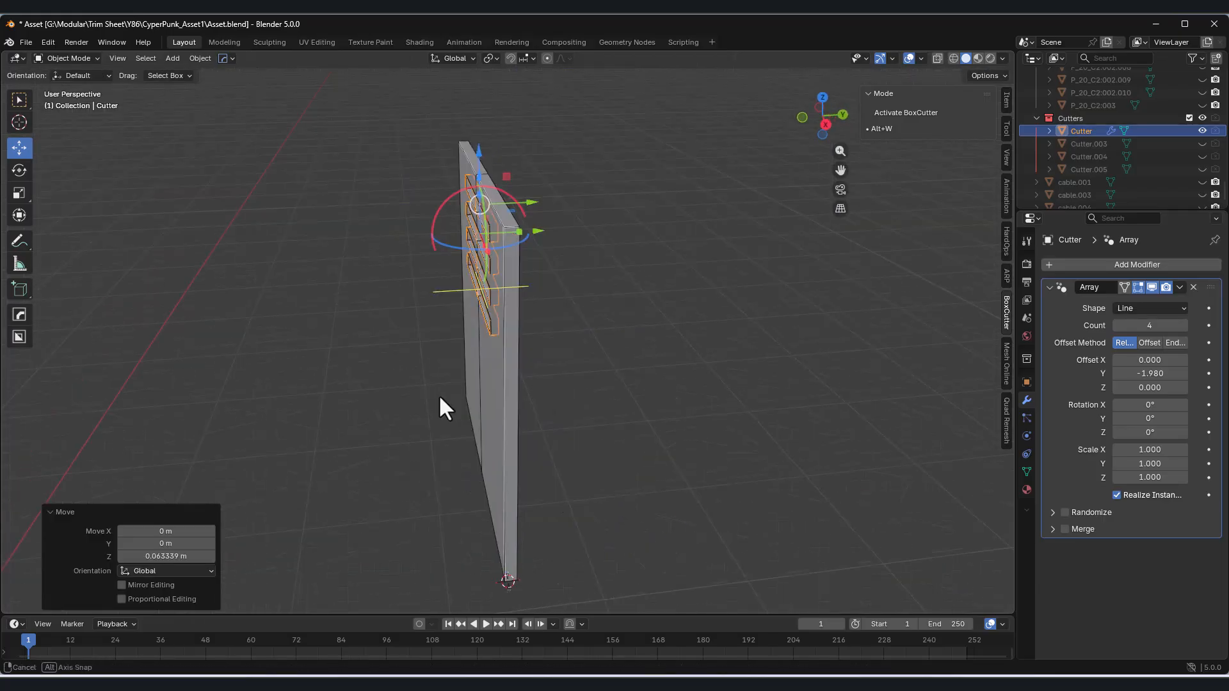
{"action": "scroll", "coordinate": [478, 249], "scroll_direction": "up", "scroll_amount": 2}
{"action": "middle_click_drag", "start_coordinate": [517, 245], "coordinate": [625, 340]}
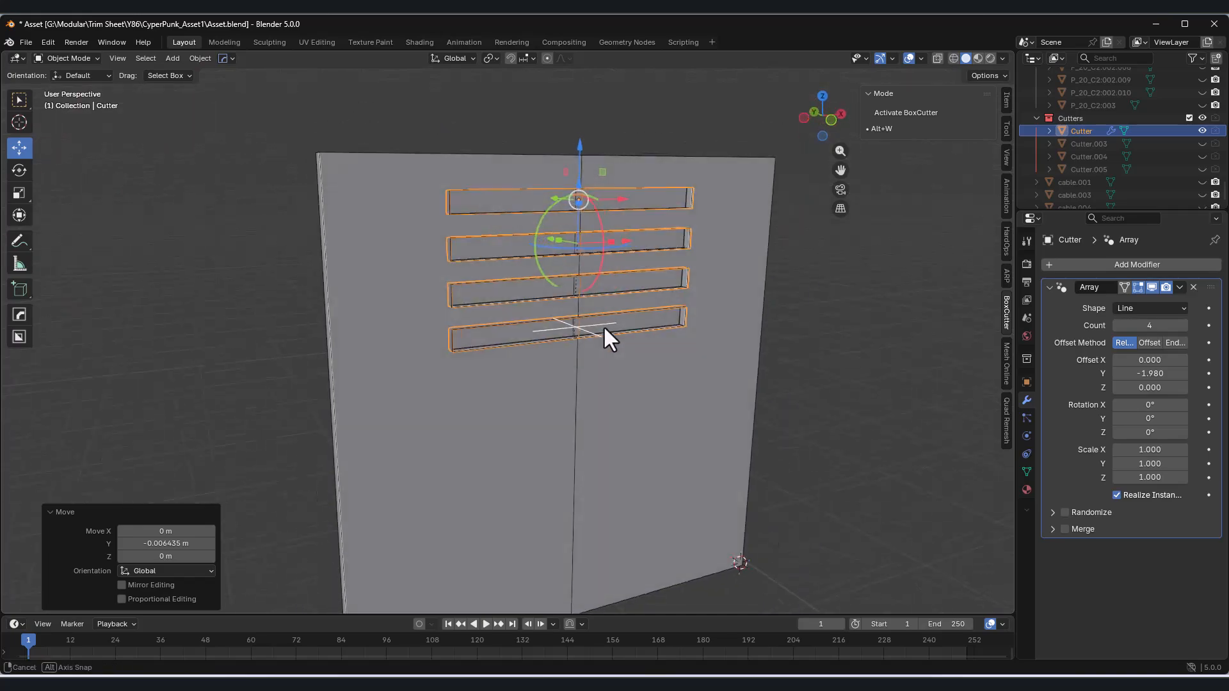
Snap the 3D cursor to the panel's center and set the slot cutter's origin there.
{"action": "scroll", "coordinate": [625, 339], "scroll_direction": "up", "scroll_amount": 4}
{"action": "left_click", "coordinate": [1155, 301]}
{"action": "scroll", "coordinate": [589, 416], "scroll_direction": "down", "scroll_amount": 4}
{"action": "left_click", "coordinate": [589, 420]}
{"action": "scroll", "coordinate": [589, 420], "scroll_direction": "down", "scroll_amount": 3}
{"action": "left_click", "coordinate": [825, 120]}
{"action": "key", "text": "shift+s"}
{"action": "left_click", "coordinate": [792, 517]}
{"action": "left_click", "coordinate": [574, 308]}
{"action": "right_click", "coordinate": [574, 308]}
{"action": "mouse_move", "coordinate": [574, 307]}
{"action": "left_click", "coordinate": [641, 338]}
Mirror the slot cutter across the Z axis to the panel's lower half and hide it.
{"action": "key", "text": "alt+x"}
{"action": "left_click", "coordinate": [577, 382]}
{"action": "middle_click_drag", "start_coordinate": [577, 383], "coordinate": [677, 407]}
{"action": "key", "text": "h"}
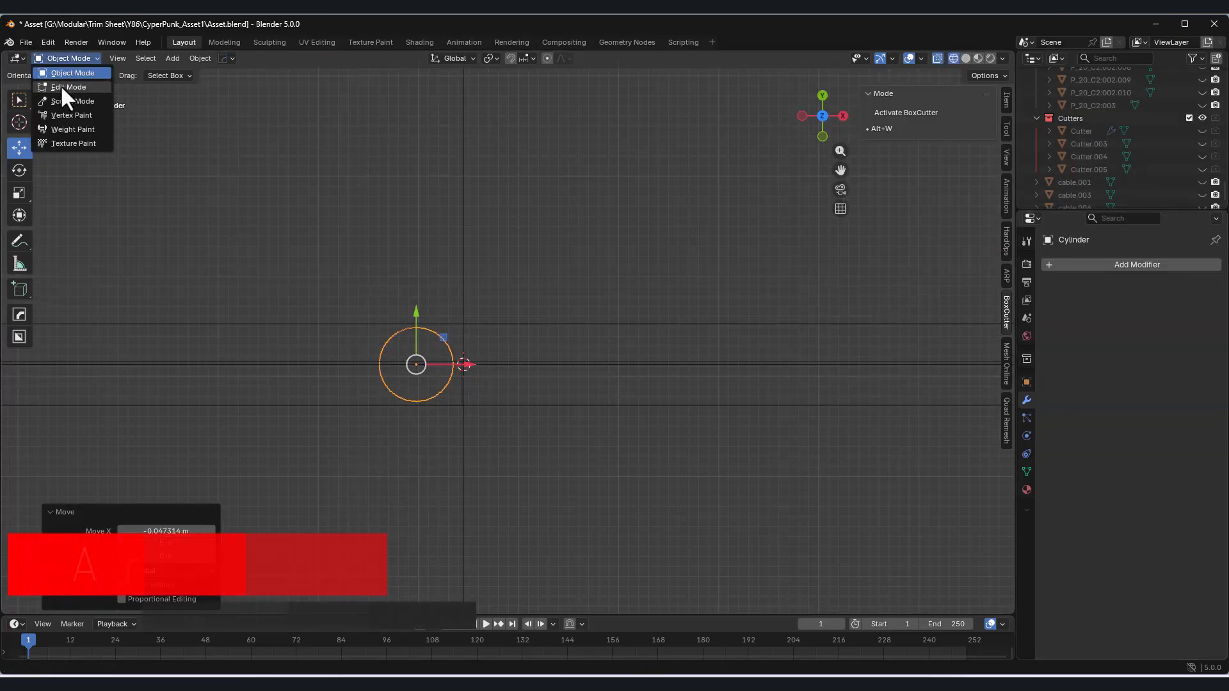
Select one half of the small cylinder in Edit Mode and extrude it along X into a long arm.
{"action": "left_click", "coordinate": [68, 87]}
{"action": "left_click_drag", "start_coordinate": [529, 493], "coordinate": [389, 324]}
{"action": "middle_click_drag", "start_coordinate": [516, 375], "coordinate": [819, 138]}
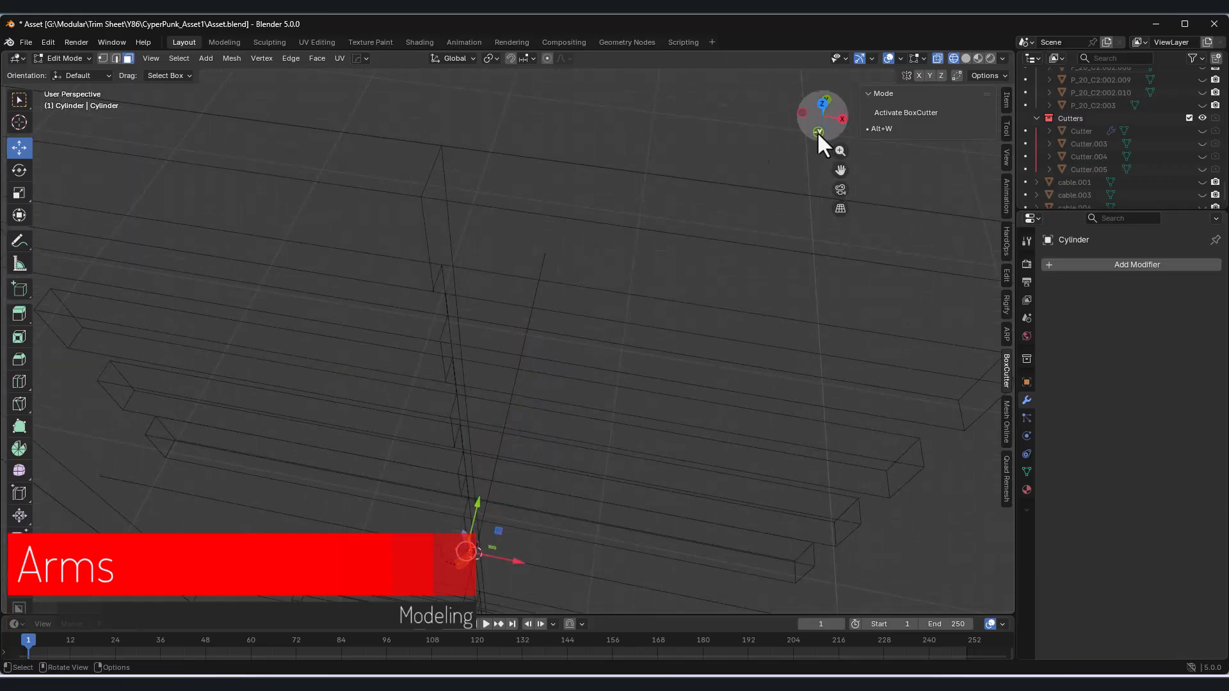
{"action": "left_click", "coordinate": [817, 131]}
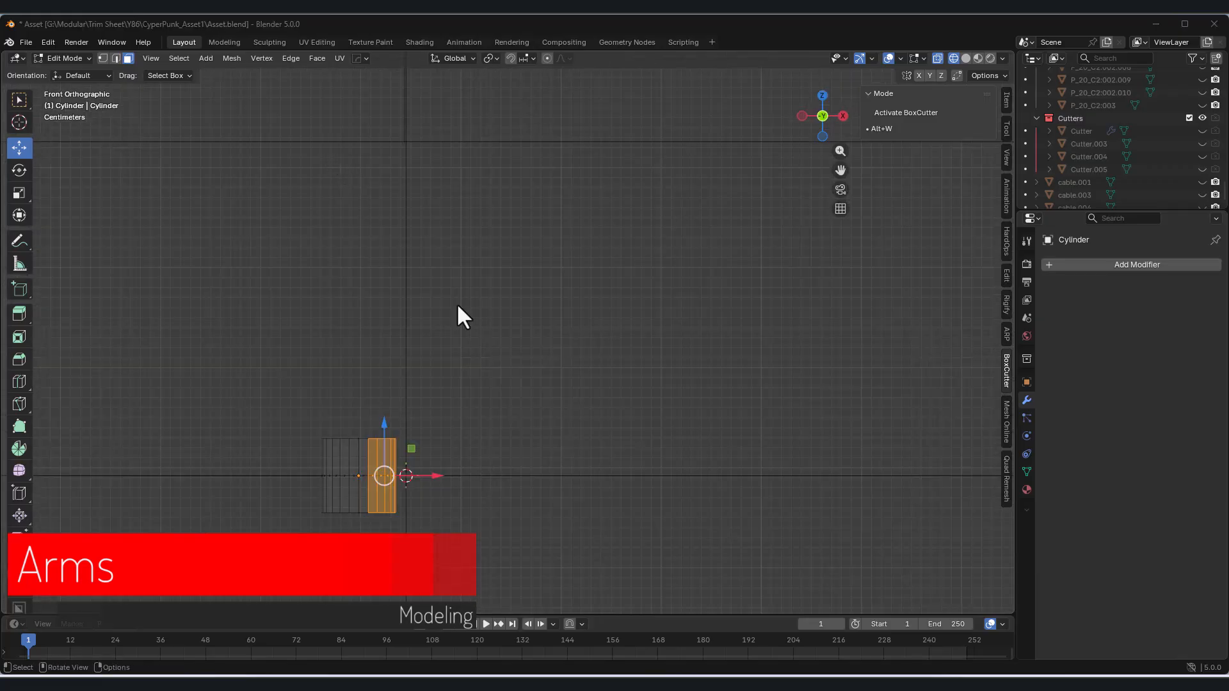
{"action": "middle_click_drag", "start_coordinate": [478, 486], "coordinate": [508, 388]}
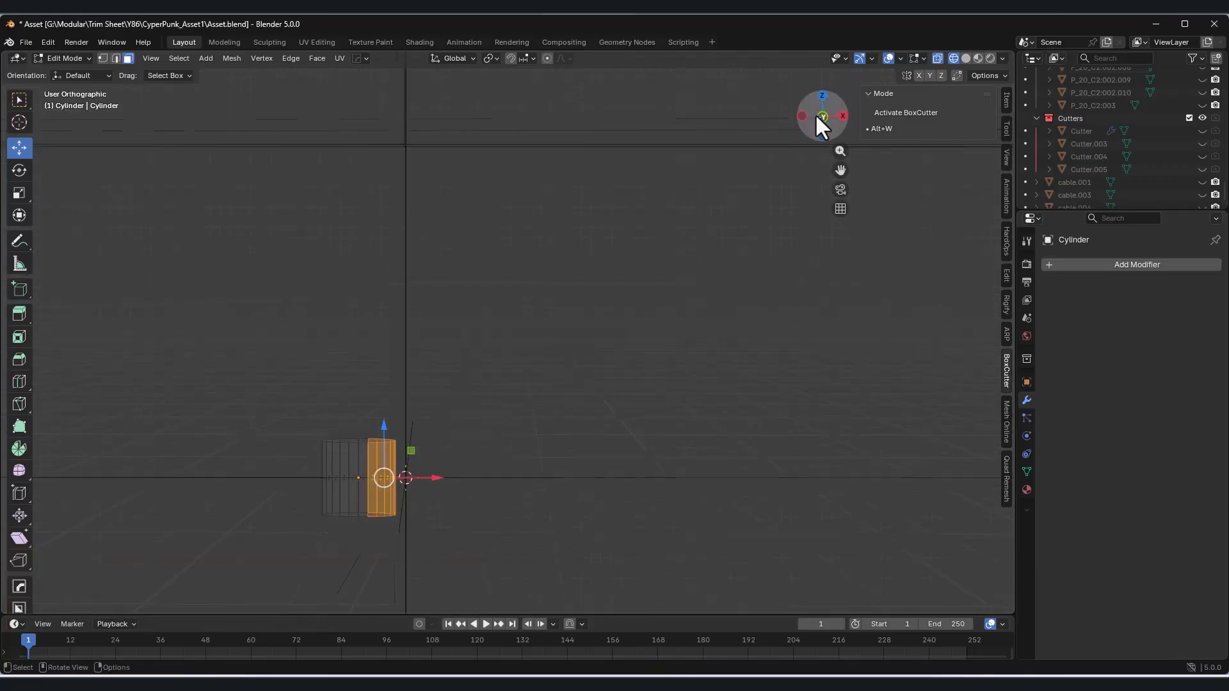
{"action": "left_click", "coordinate": [817, 120]}
{"action": "key", "text": "e"}
{"action": "left_click", "coordinate": [951, 491]}
Lengthen the arm and move the whole piece up into the topmost slot.
{"action": "scroll", "coordinate": [714, 449], "scroll_direction": "down", "scroll_amount": 7}
{"action": "middle_click_drag", "start_coordinate": [713, 412], "coordinate": [705, 494], "text": "shift"}
{"action": "left_click_drag", "start_coordinate": [647, 420], "coordinate": [670, 420]}
{"action": "left_click_drag", "start_coordinate": [697, 470], "coordinate": [216, 345]}
{"action": "left_click_drag", "start_coordinate": [510, 368], "coordinate": [392, 93]}
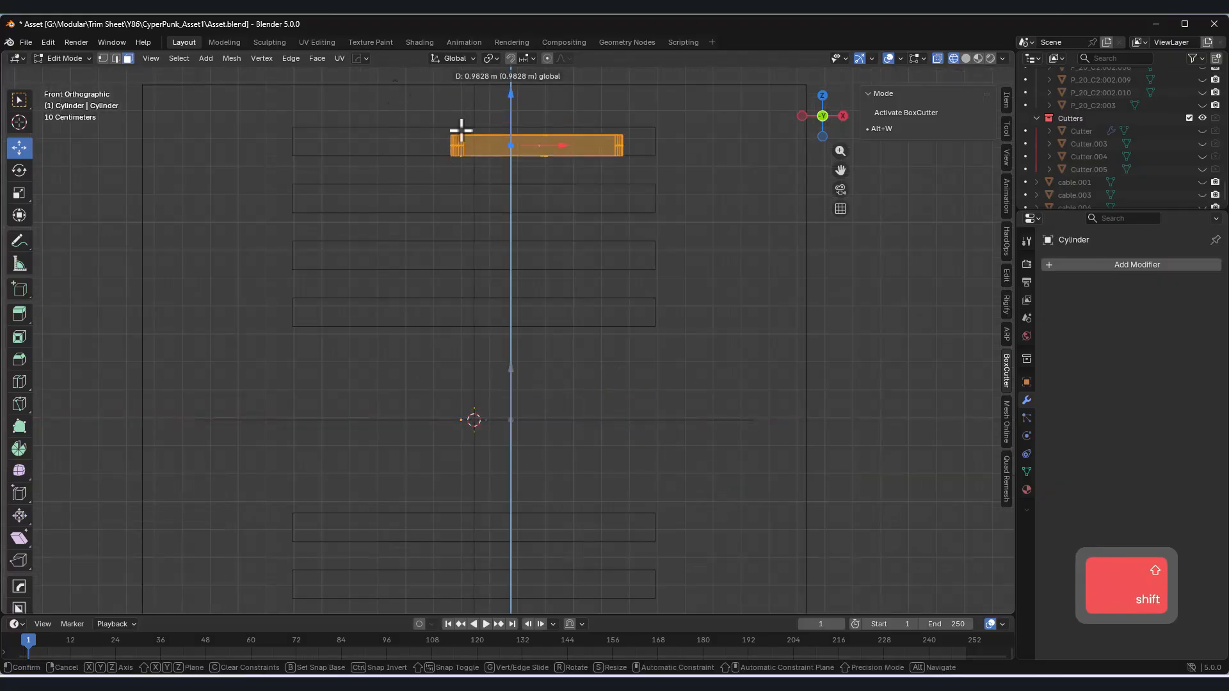
{"action": "middle_click_drag", "start_coordinate": [392, 94], "coordinate": [461, 283], "text": "shift"}
{"action": "scroll", "coordinate": [462, 283], "scroll_direction": "up", "scroll_amount": 6}
{"action": "left_click_drag", "start_coordinate": [719, 304], "coordinate": [719, 290]}
Extend the arm's far end about 0.01 m along X and return to Object Mode.
{"action": "middle_click_drag", "start_coordinate": [719, 294], "coordinate": [376, 292], "text": "shift"}
{"action": "left_click_drag", "start_coordinate": [768, 438], "coordinate": [662, 225]}
{"action": "left_click_drag", "start_coordinate": [755, 324], "coordinate": [763, 324]}
{"action": "scroll", "coordinate": [615, 339], "scroll_direction": "down", "scroll_amount": 3}
{"action": "middle_click_drag", "start_coordinate": [614, 340], "coordinate": [752, 325], "text": "shift"}
{"action": "left_click", "coordinate": [65, 58]}
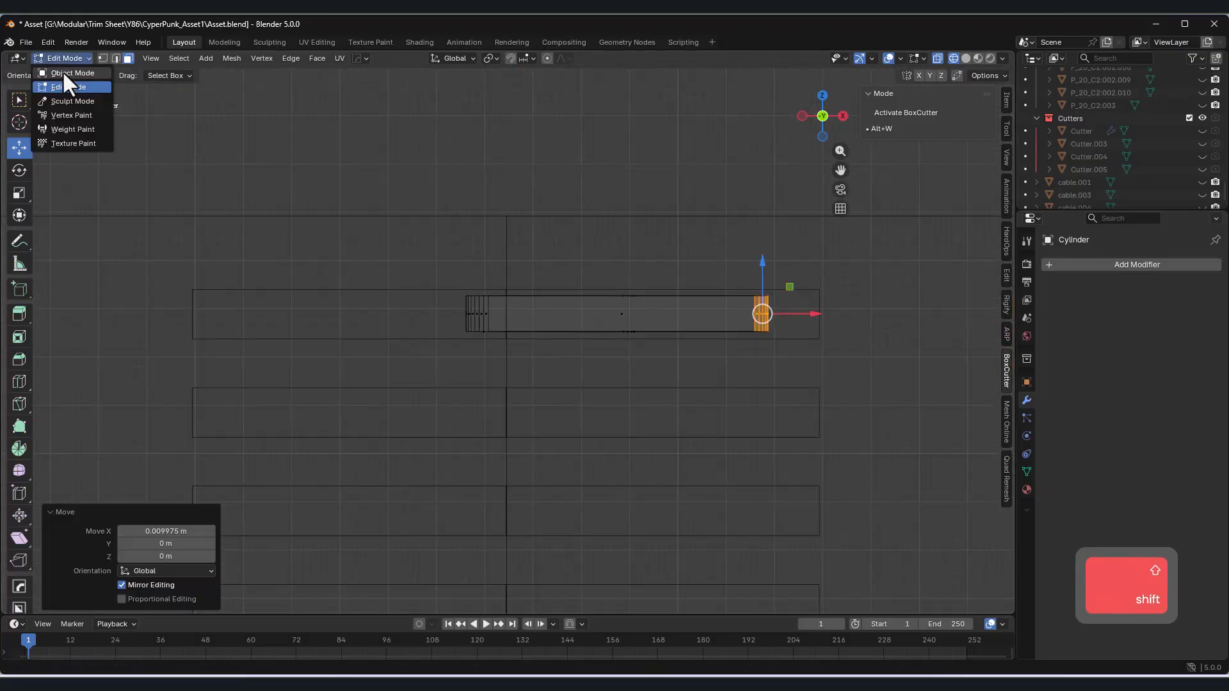
{"action": "left_click", "coordinate": [64, 72]}
Reenter Edit Mode and extrude the selected face of the arm.
{"action": "middle_click_drag", "start_coordinate": [470, 339], "coordinate": [476, 407]}
{"action": "left_click", "coordinate": [64, 58]}
{"action": "left_click", "coordinate": [59, 85]}
{"action": "scroll", "coordinate": [500, 314], "scroll_direction": "up", "scroll_amount": 5}
{"action": "left_click", "coordinate": [442, 328]}
{"action": "key", "text": "e"}
{"action": "left_click", "coordinate": [597, 377]}
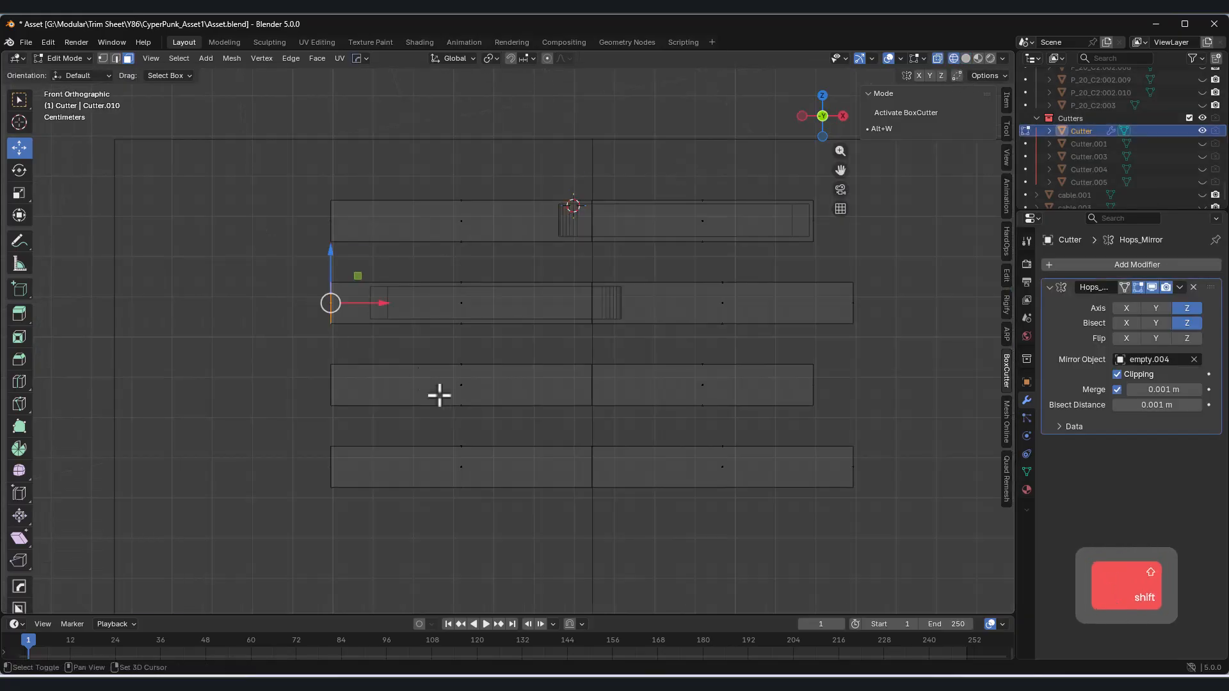
Move the left ends of the second and fourth slots about 0.094 m along X, then view the panel in solid shading.
{"action": "left_click", "coordinate": [363, 359], "text": "shift"}
{"action": "middle_click_drag", "start_coordinate": [490, 353], "coordinate": [489, 424], "text": "shift"}
{"action": "left_click_drag", "start_coordinate": [412, 338], "coordinate": [445, 343]}
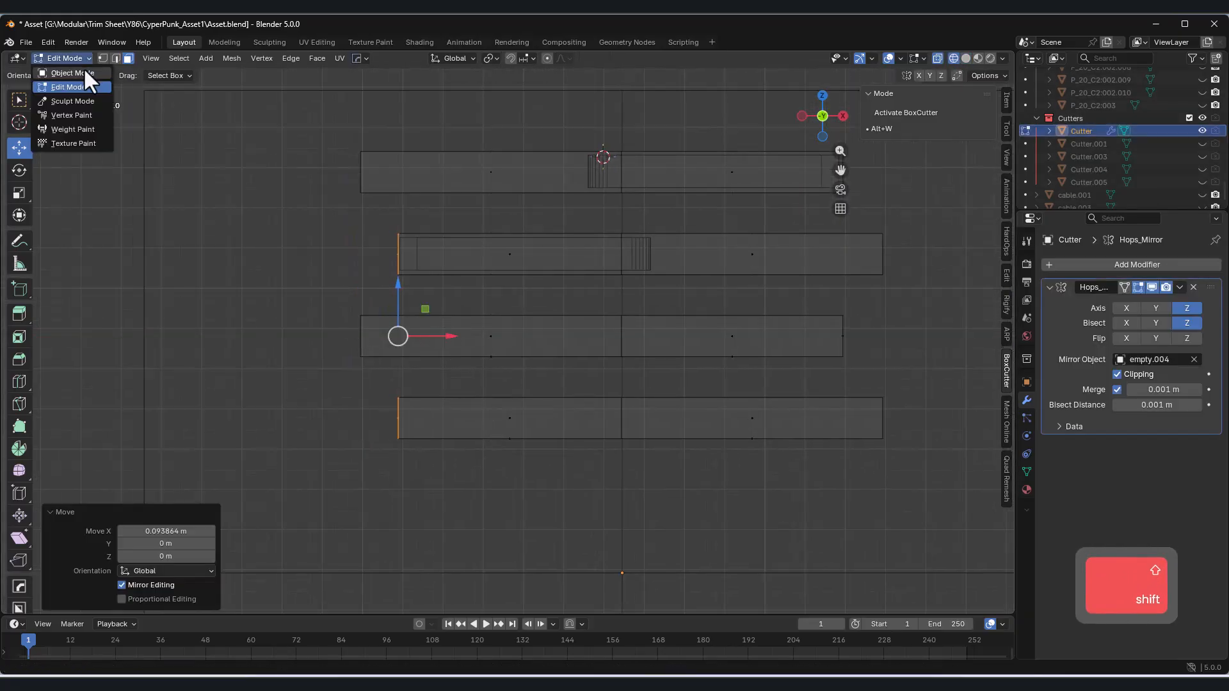
{"action": "left_click", "coordinate": [85, 71]}
{"action": "middle_click_drag", "start_coordinate": [727, 272], "coordinate": [709, 316]}
{"action": "left_click", "coordinate": [967, 58]}
{"action": "middle_click_drag", "start_coordinate": [768, 282], "coordinate": [756, 305]}
Try to rotate the second arm about the Z axis, undoing each rotation.
{"action": "left_click", "coordinate": [525, 319]}
{"action": "key", "text": "r"}
{"action": "key", "text": "z"}
{"action": "left_click", "coordinate": [448, 294]}
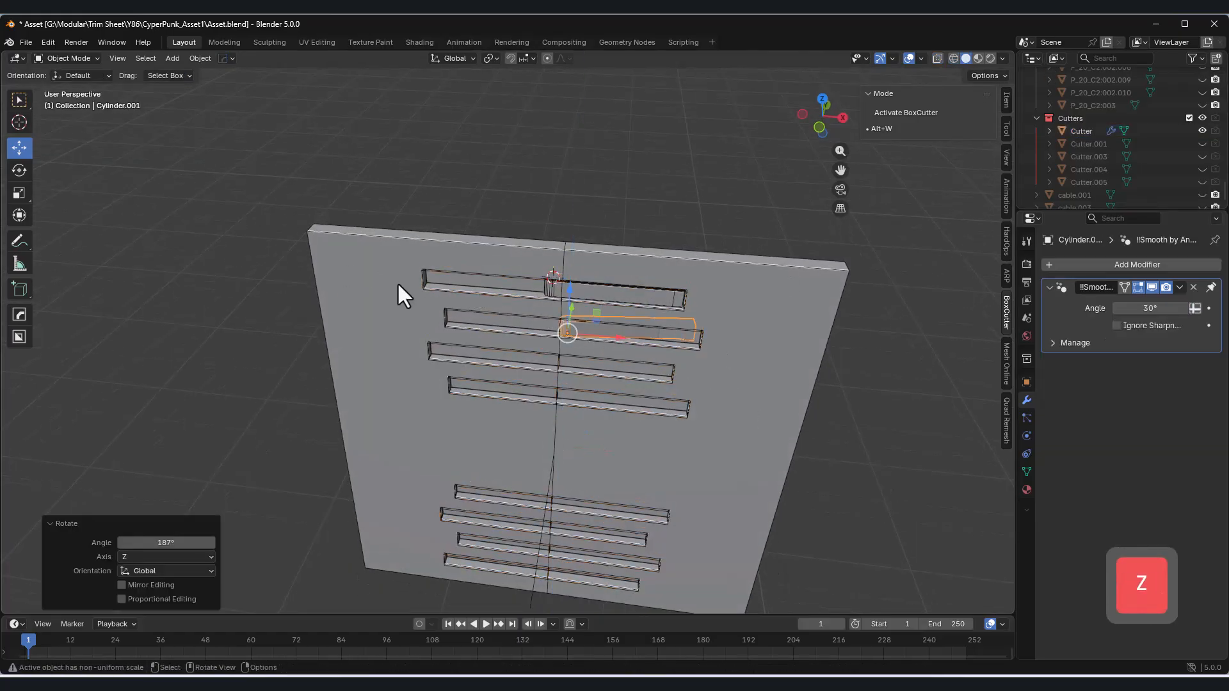
{"action": "key", "text": "ctrl+z"}
{"action": "key", "text": "r"}
{"action": "key", "text": "z"}
{"action": "left_click", "coordinate": [268, 301]}
{"action": "key", "text": "ctrl+z"}
{"action": "middle_click_drag", "start_coordinate": [624, 346], "coordinate": [563, 374]}
{"action": "scroll", "coordinate": [588, 306], "scroll_direction": "down", "scroll_amount": 3}
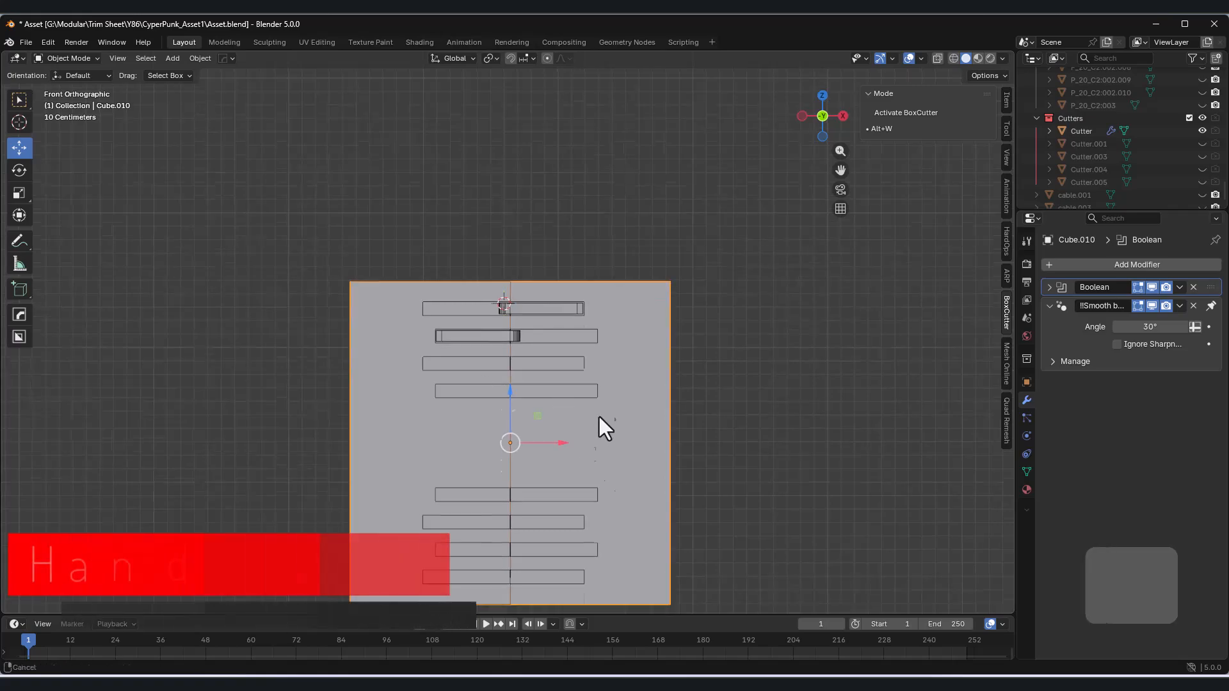
Cut a rectangular handle recess in the middle of the panel with a box-shaped cutter.
{"action": "left_click", "coordinate": [19, 336]}
{"action": "scroll", "coordinate": [643, 313], "scroll_direction": "up", "scroll_amount": 2}
{"action": "left_click_drag", "start_coordinate": [569, 357], "coordinate": [496, 423]}
{"action": "key", "text": "v"}
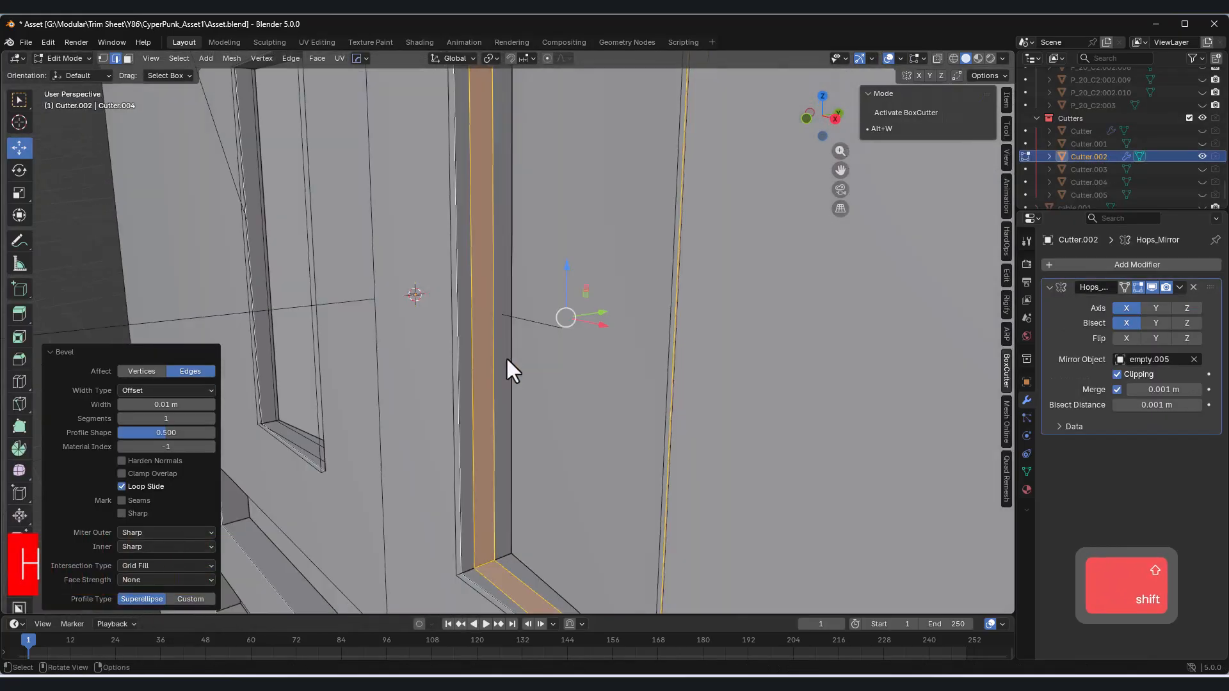
Bevel the loop cut across the handle cutter into a wide band and edge-slide the long edge loop beside it.
{"action": "key", "text": "ctrl+b"}
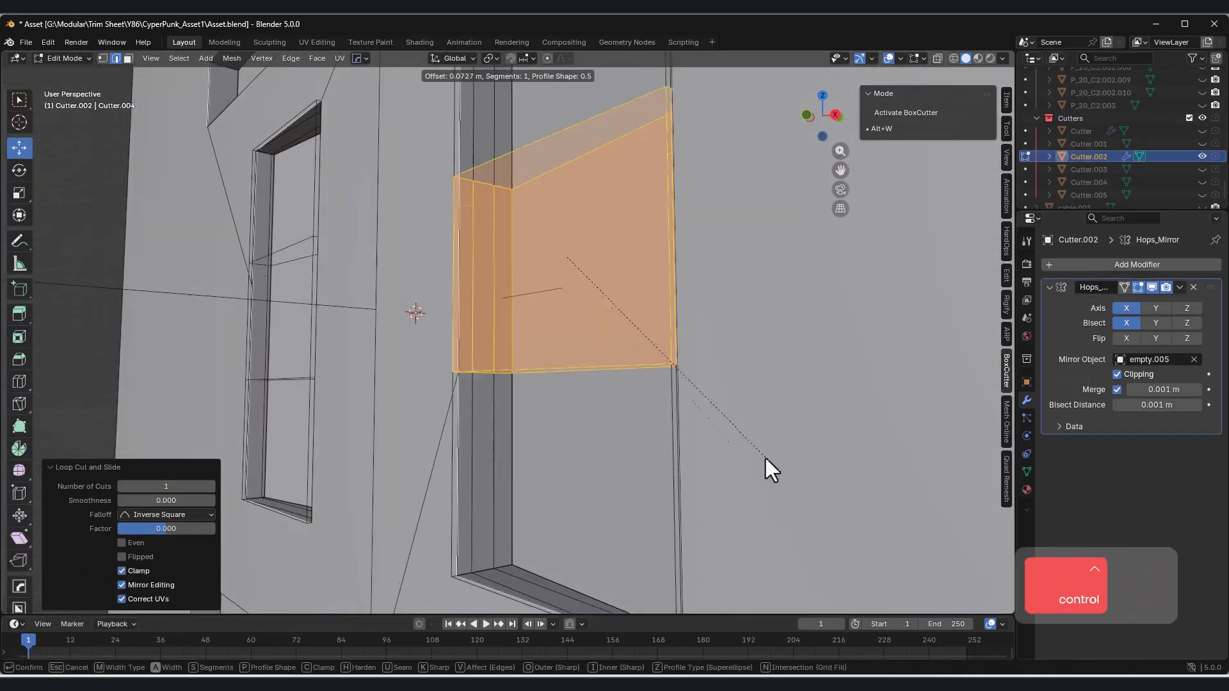
{"action": "left_click", "coordinate": [895, 516]}
{"action": "middle_click_drag", "start_coordinate": [544, 328], "coordinate": [537, 379]}
{"action": "left_click", "coordinate": [499, 385], "text": "alt"}
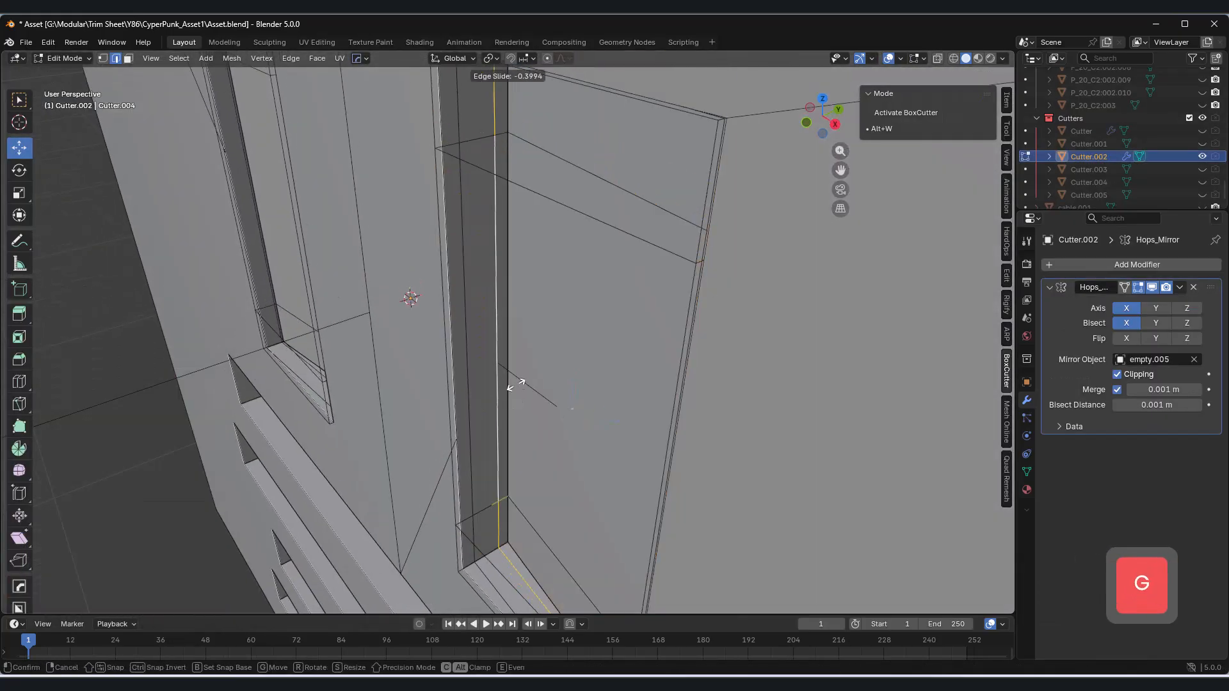
{"action": "key", "text": "g"}
{"action": "left_click", "coordinate": [497, 407]}
Extrude the middle face of the handle cutter into a notch, return to Object Mode and hide the cutter.
{"action": "left_click", "coordinate": [130, 58]}
{"action": "mouse_move", "coordinate": [448, 333]}
{"action": "middle_mouse_down"}
{"action": "mouse_move", "coordinate": [550, 307]}
{"action": "mouse_move", "coordinate": [631, 339]}
{"action": "mouse_move", "coordinate": [563, 345]}
{"action": "middle_mouse_up"}
{"action": "left_click", "coordinate": [954, 58]}
{"action": "left_click", "coordinate": [602, 336]}
{"action": "left_click", "coordinate": [966, 58]}
{"action": "middle_click_drag", "start_coordinate": [576, 448], "coordinate": [585, 481]}
{"action": "key", "text": "e"}
{"action": "left_click", "coordinate": [591, 476]}
{"action": "scroll", "coordinate": [591, 476], "scroll_direction": "down", "scroll_amount": 6}
{"action": "middle_click_drag", "start_coordinate": [510, 425], "coordinate": [430, 350]}
{"action": "left_click", "coordinate": [64, 58]}
{"action": "left_click", "coordinate": [69, 72]}
{"action": "key", "text": "h"}
Cut a tall, narrow vertical slot through the full height of the panel near its right edge.
{"action": "key", "text": "alt+v"}
{"action": "middle_click_drag", "start_coordinate": [505, 425], "coordinate": [423, 184]}
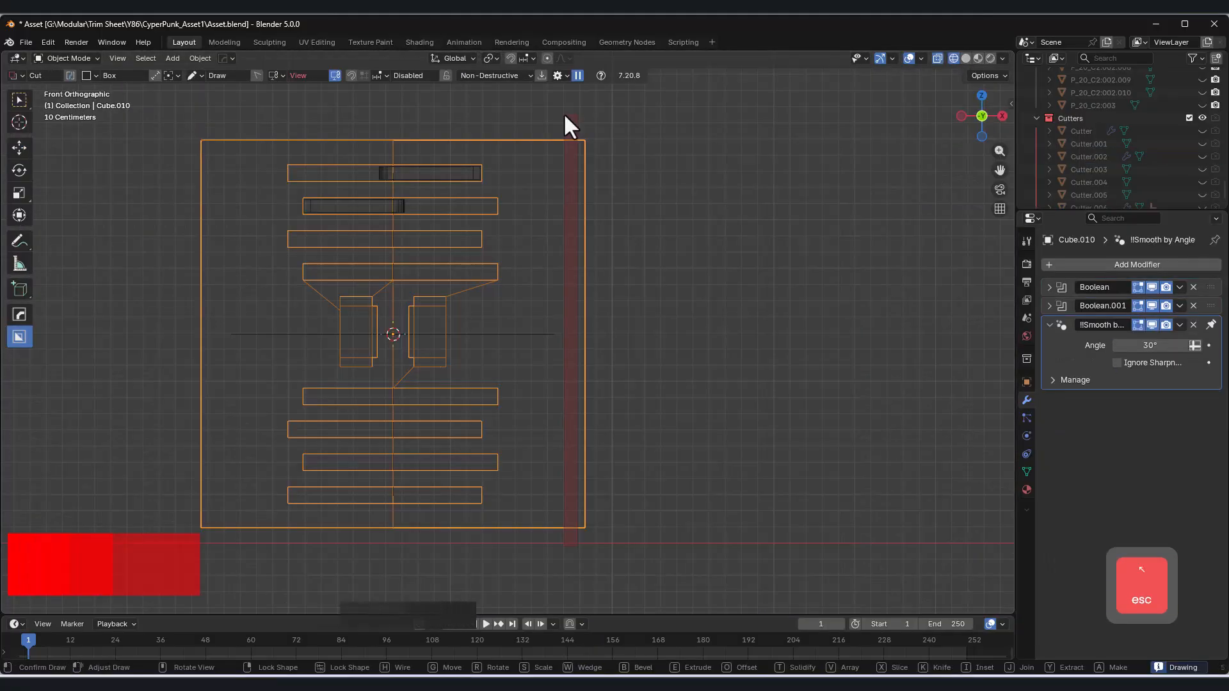
{"action": "middle_click_drag", "start_coordinate": [563, 113], "coordinate": [833, 129]}
{"action": "left_click", "coordinate": [471, 220]}
{"action": "left_click", "coordinate": [828, 122]}
{"action": "key", "text": "q"}
{"action": "left_click", "coordinate": [571, 290]}
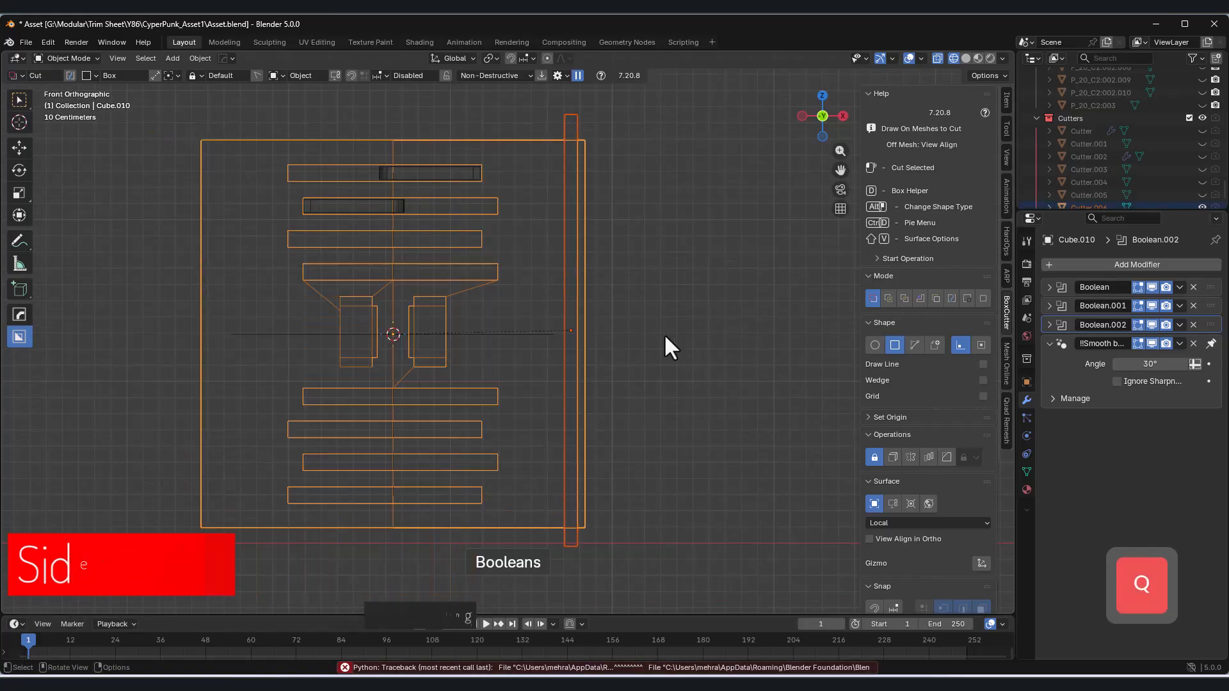
Cut the middle section out of the tall side cutter with a box so only its end segments remain.
{"action": "left_click", "coordinate": [580, 546]}
{"action": "mouse_move", "coordinate": [655, 427]}
{"action": "left_mouse_down"}
{"action": "mouse_move", "coordinate": [475, 236]}
{"action": "mouse_move", "coordinate": [474, 212]}
{"action": "left_mouse_up"}
{"action": "key", "text": "q"}
{"action": "left_click", "coordinate": [614, 297]}
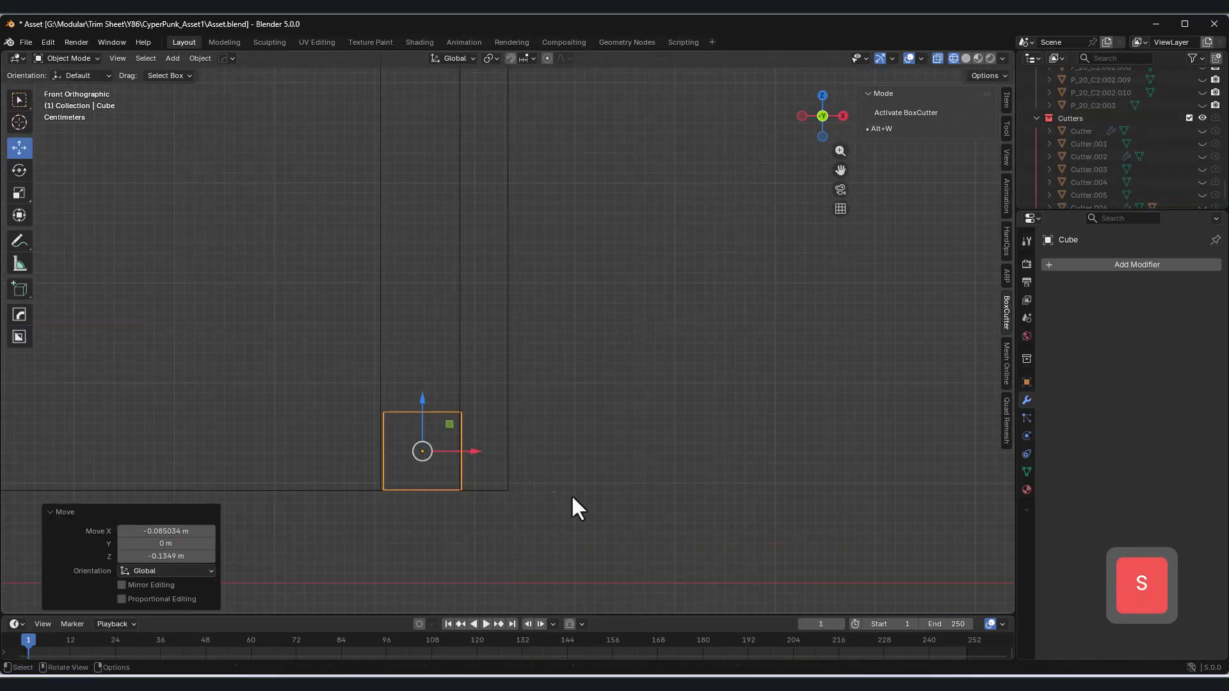
Raise the top of the small cube in the lower side slot to form a tall block, then return to Object Mode.
{"action": "scroll", "coordinate": [446, 434], "scroll_direction": "down", "scroll_amount": 1}
{"action": "left_click", "coordinate": [468, 439]}
{"action": "left_click", "coordinate": [69, 87]}
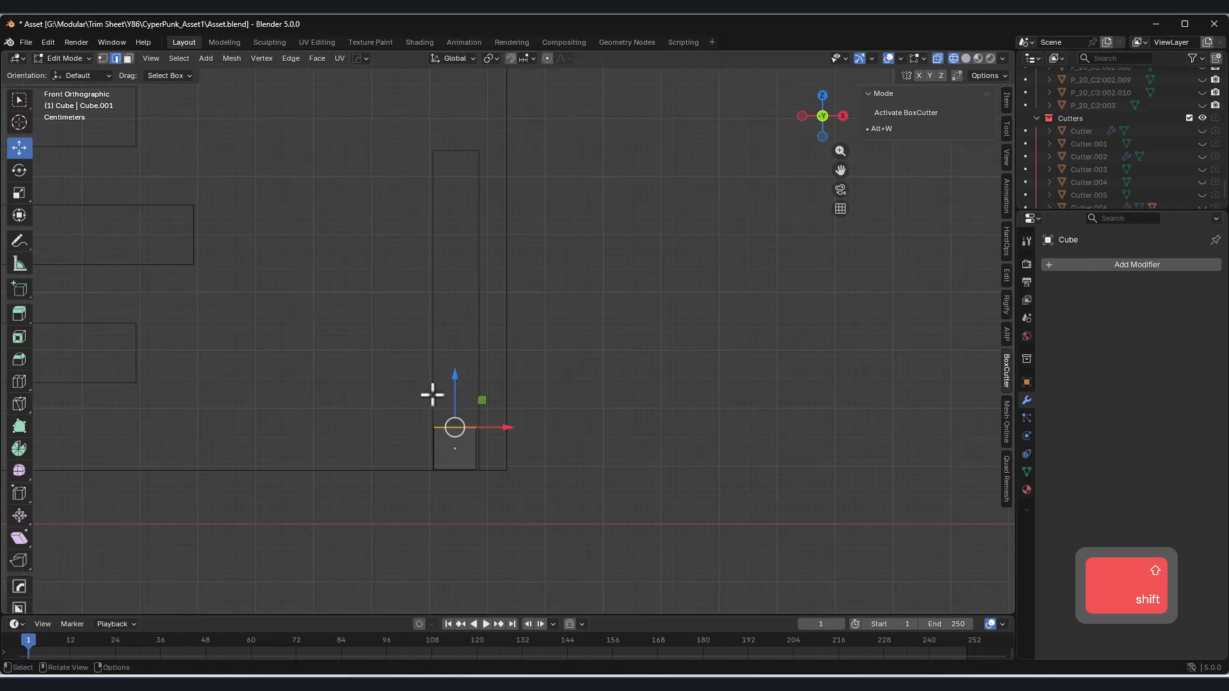
{"action": "left_click_drag", "start_coordinate": [456, 241], "coordinate": [456, 241]}
{"action": "middle_click_drag", "start_coordinate": [455, 240], "coordinate": [502, 278], "text": "shift"}
{"action": "left_click", "coordinate": [67, 58]}
{"action": "left_click", "coordinate": [70, 72]}
Nudge the block about 0.001 m along X to center it in the side slot.
{"action": "scroll", "coordinate": [593, 389], "scroll_direction": "down", "scroll_amount": 7}
{"action": "middle_click_drag", "start_coordinate": [516, 401], "coordinate": [505, 440], "text": "shift"}
{"action": "scroll", "coordinate": [506, 440], "scroll_direction": "up", "scroll_amount": 6}
{"action": "middle_click_drag", "start_coordinate": [527, 522], "coordinate": [525, 468], "text": "shift"}
{"action": "left_click_drag", "start_coordinate": [494, 447], "coordinate": [536, 436], "text": "shift"}
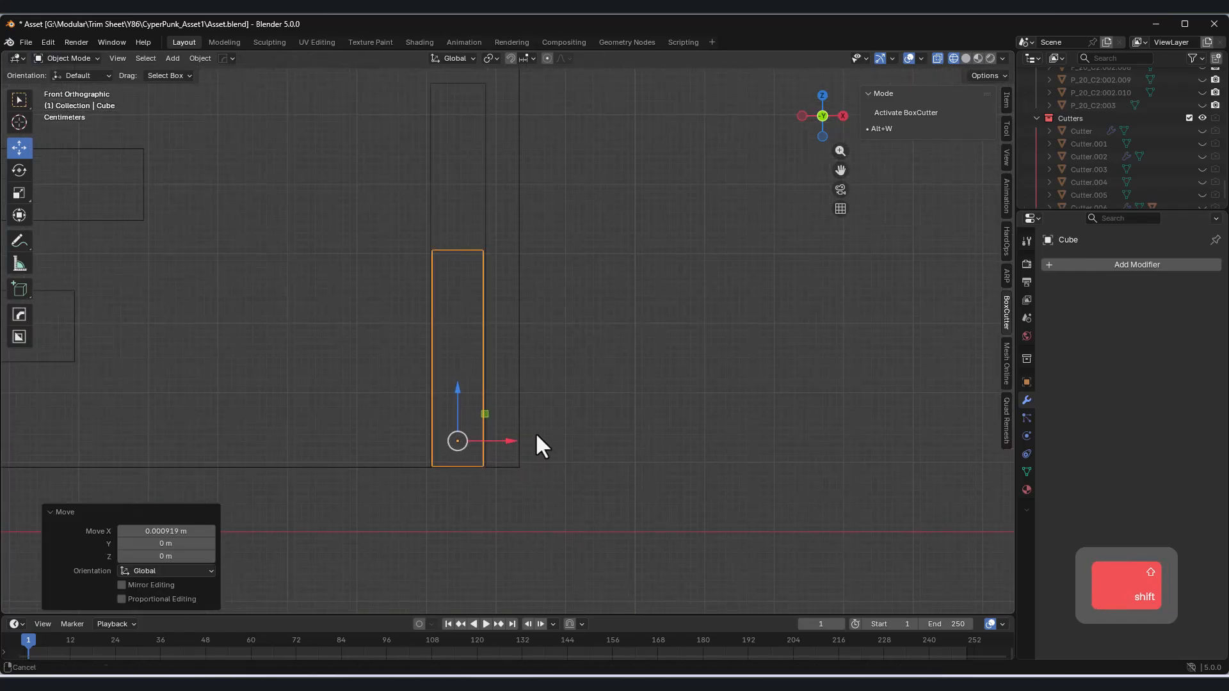
Adjust the block's depth in Edit Mode, moving its selected side about 0.009 m along Y, and return to Object Mode.
{"action": "left_click", "coordinate": [844, 116]}
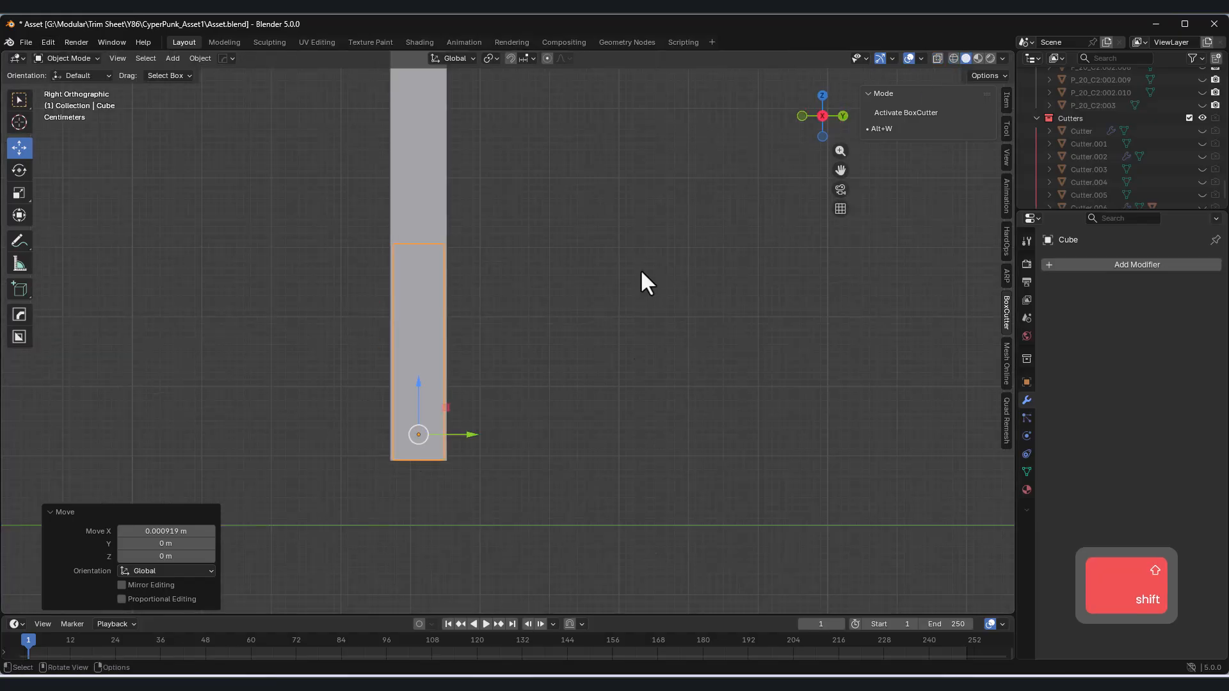
{"action": "key", "text": "Tab"}
{"action": "left_click_drag", "start_coordinate": [469, 285], "coordinate": [434, 250]}
{"action": "scroll", "coordinate": [448, 320], "scroll_direction": "up", "scroll_amount": 3}
{"action": "left_click_drag", "start_coordinate": [458, 370], "coordinate": [417, 387]}
{"action": "left_click_drag", "start_coordinate": [330, 340], "coordinate": [376, 370]}
{"action": "middle_click_drag", "start_coordinate": [411, 315], "coordinate": [574, 385], "text": "shift"}
{"action": "scroll", "coordinate": [573, 385], "scroll_direction": "down", "scroll_amount": 3}
{"action": "left_click", "coordinate": [822, 121]}
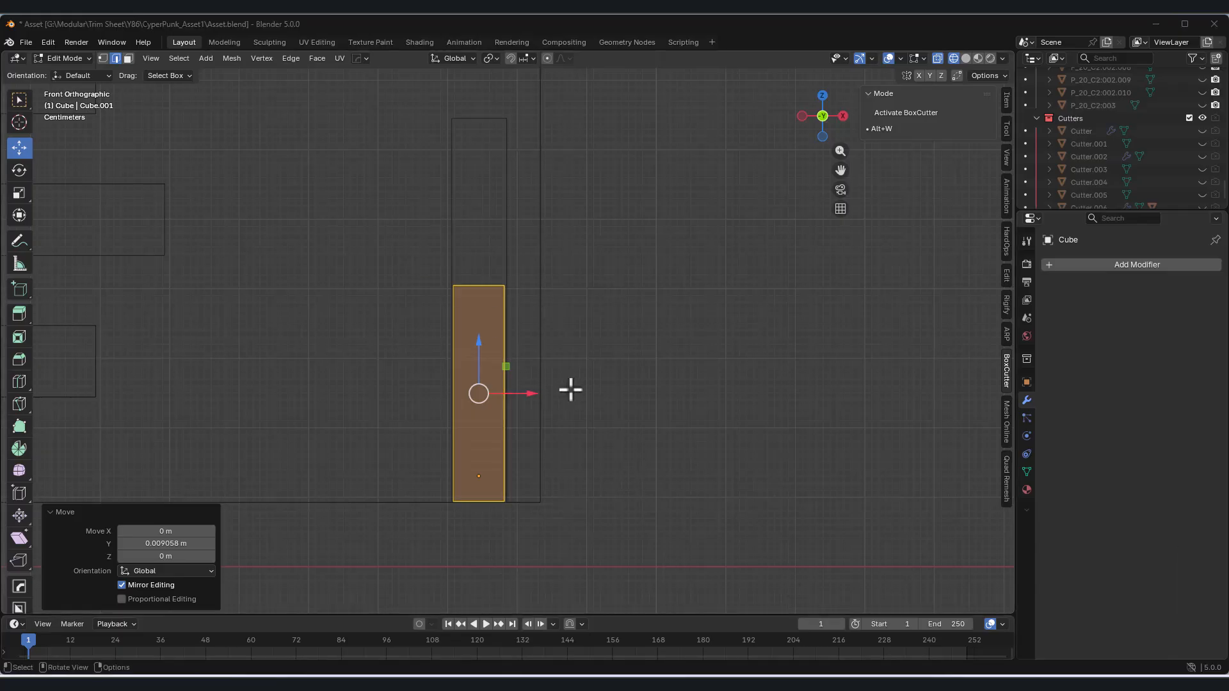
{"action": "middle_click_drag", "start_coordinate": [572, 389], "coordinate": [590, 362], "text": "shift"}
{"action": "left_click", "coordinate": [62, 61]}
{"action": "left_click", "coordinate": [67, 73]}
Cut a vertical channel along the front of the block with a box-shaped BoxCutter cut.
{"action": "mouse_move", "coordinate": [544, 421]}
{"action": "middle_mouse_down", "text": "shift"}
{"action": "mouse_move", "coordinate": [568, 397]}
{"action": "mouse_move", "coordinate": [566, 419]}
{"action": "middle_mouse_up", "text": "shift"}
{"action": "left_click", "coordinate": [825, 128]}
{"action": "middle_click_drag", "start_coordinate": [441, 307], "coordinate": [425, 402], "text": "shift"}
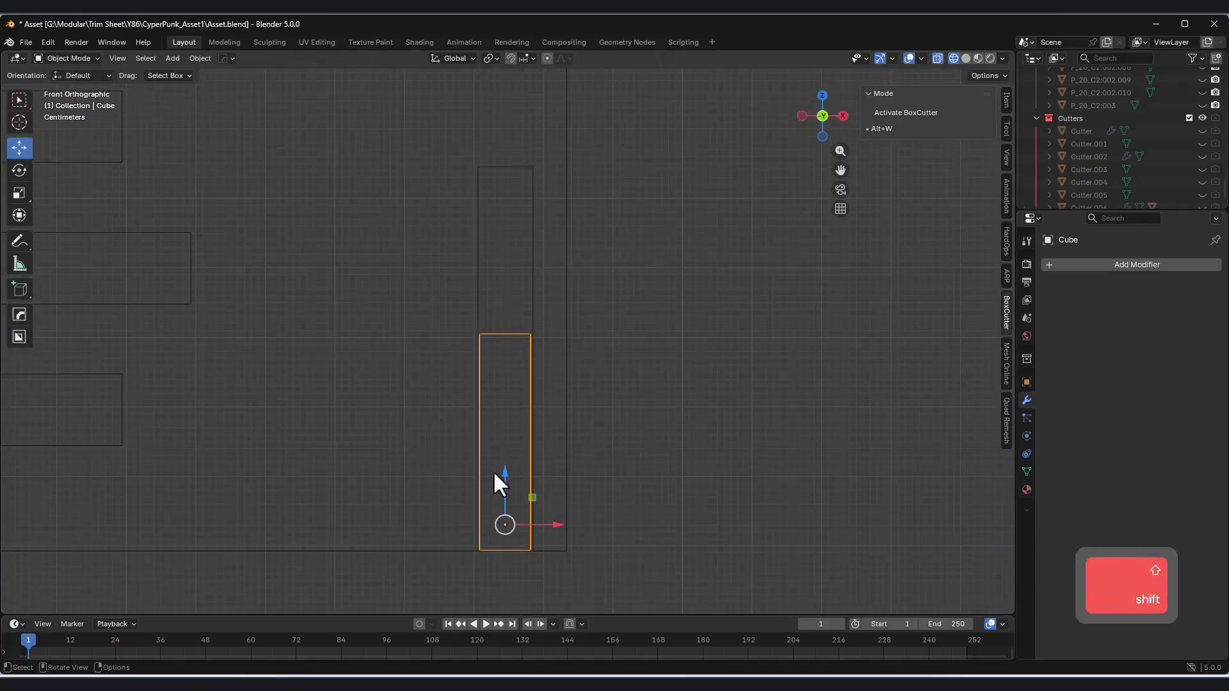
{"action": "left_click", "coordinate": [1007, 314]}
{"action": "left_click", "coordinate": [897, 502]}
{"action": "left_click_drag", "start_coordinate": [510, 385], "coordinate": [499, 258]}
{"action": "mouse_move", "coordinate": [499, 258]}
{"action": "middle_mouse_down"}
{"action": "mouse_move", "coordinate": [474, 384]}
{"action": "mouse_move", "coordinate": [462, 388]}
{"action": "middle_mouse_up"}
{"action": "left_click", "coordinate": [423, 397]}
{"action": "left_click", "coordinate": [810, 128]}
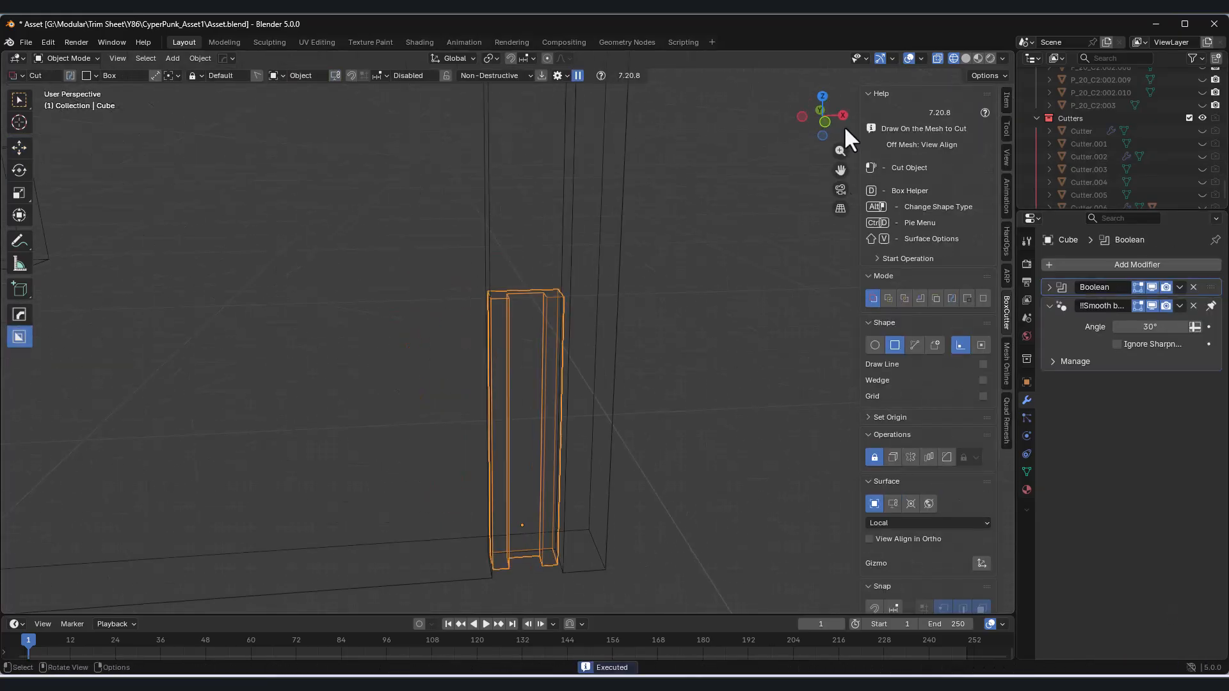
Cut a box-shaped notch across the upper part of the channelled block with BoxCutter.
{"action": "middle_click_drag", "start_coordinate": [570, 461], "coordinate": [543, 358], "text": "shift"}
{"action": "left_click_drag", "start_coordinate": [543, 264], "coordinate": [457, 224]}
{"action": "middle_click_drag", "start_coordinate": [457, 224], "coordinate": [403, 247]}
{"action": "left_click", "coordinate": [404, 247]}
{"action": "left_click", "coordinate": [966, 59]}
{"action": "scroll", "coordinate": [621, 301], "scroll_direction": "up", "scroll_amount": 5}
{"action": "middle_click_drag", "start_coordinate": [621, 301], "coordinate": [634, 263]}
Add a new cube, scale it to 0.069, and move it in the front view onto the lower side slot.
{"action": "left_click", "coordinate": [817, 119]}
{"action": "key", "text": "shift+a"}
{"action": "mouse_move", "coordinate": [498, 321]}
{"action": "left_click", "coordinate": [556, 334]}
{"action": "scroll", "coordinate": [569, 353], "scroll_direction": "down", "scroll_amount": 10}
{"action": "key", "text": "s"}
{"action": "left_click", "coordinate": [342, 195]}
{"action": "left_click", "coordinate": [19, 148]}
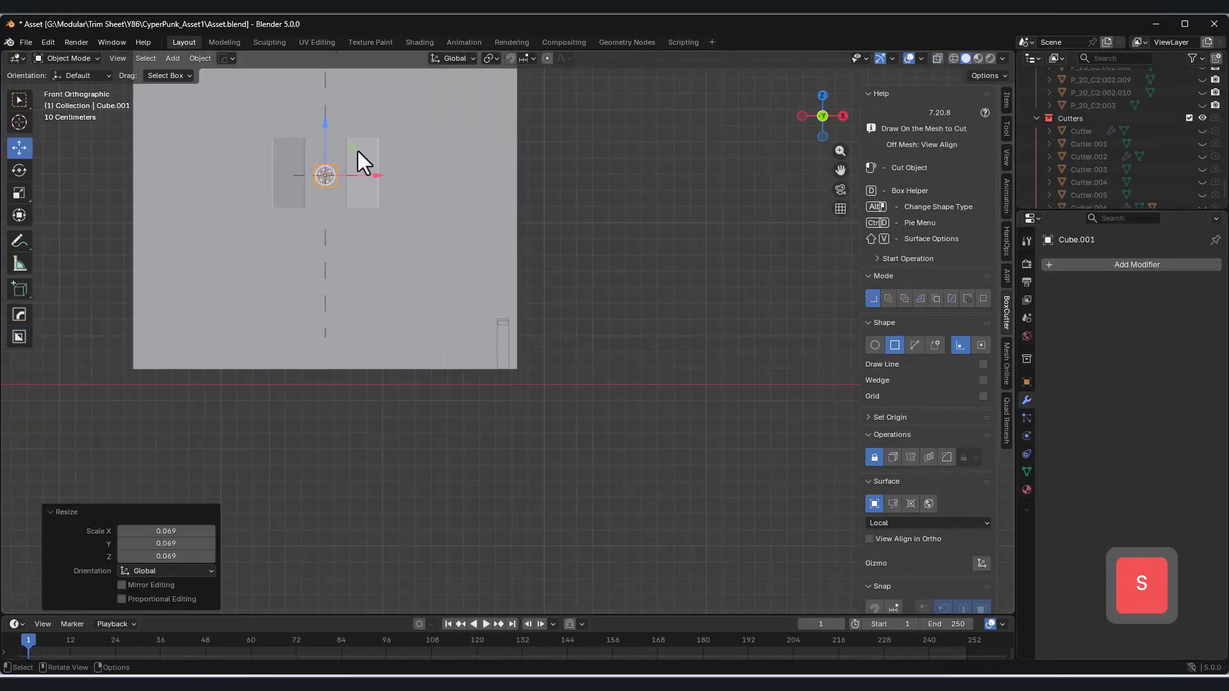
{"action": "left_click_drag", "start_coordinate": [352, 148], "coordinate": [538, 334]}
Center the small cube at the bottom of the side slot and scale it 1.28 along X.
{"action": "scroll", "coordinate": [507, 332], "scroll_direction": "up", "scroll_amount": 9}
{"action": "left_click", "coordinate": [954, 58]}
{"action": "scroll", "coordinate": [541, 477], "scroll_direction": "up", "scroll_amount": 3}
{"action": "middle_click_drag", "start_coordinate": [541, 477], "coordinate": [543, 433], "text": "shift"}
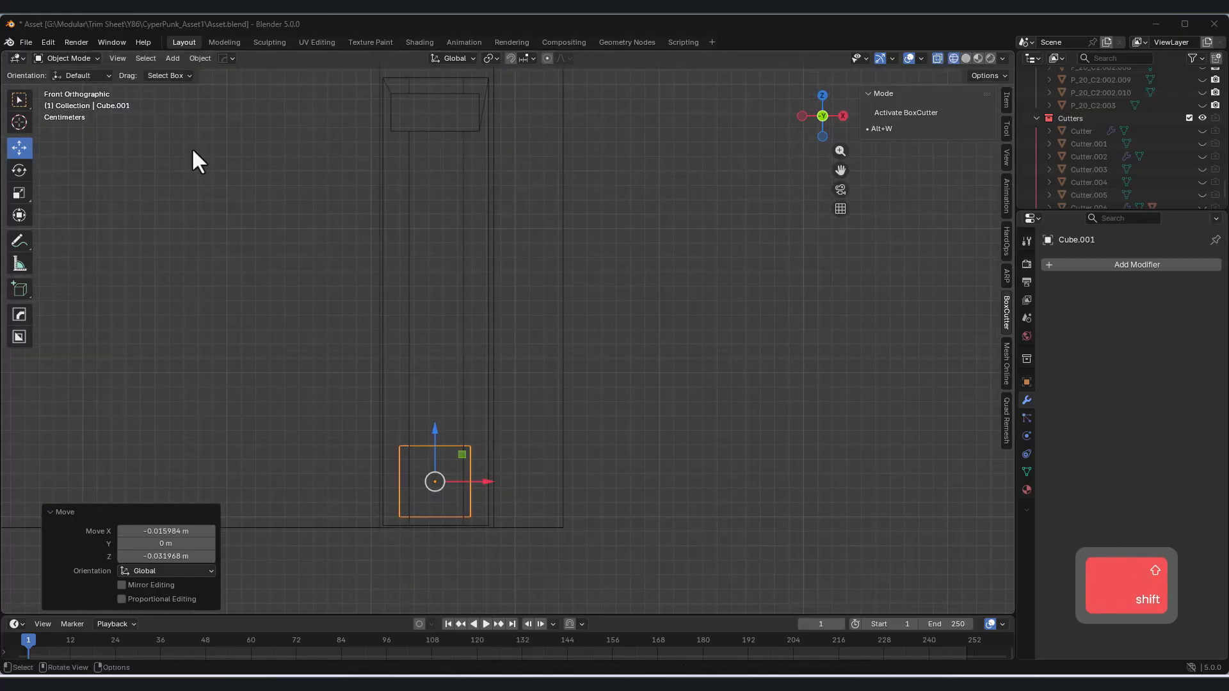
{"action": "key", "text": "s"}
{"action": "key", "text": "x"}
{"action": "left_click", "coordinate": [541, 529]}
Adjust the cube's depth in Edit Mode, moving its rear side forward and its front side about 0.01 m along negative Y.
{"action": "middle_click_drag", "start_coordinate": [541, 529], "coordinate": [455, 558]}
{"action": "left_click", "coordinate": [838, 121]}
{"action": "middle_click_drag", "start_coordinate": [528, 263], "coordinate": [501, 235], "text": "shift"}
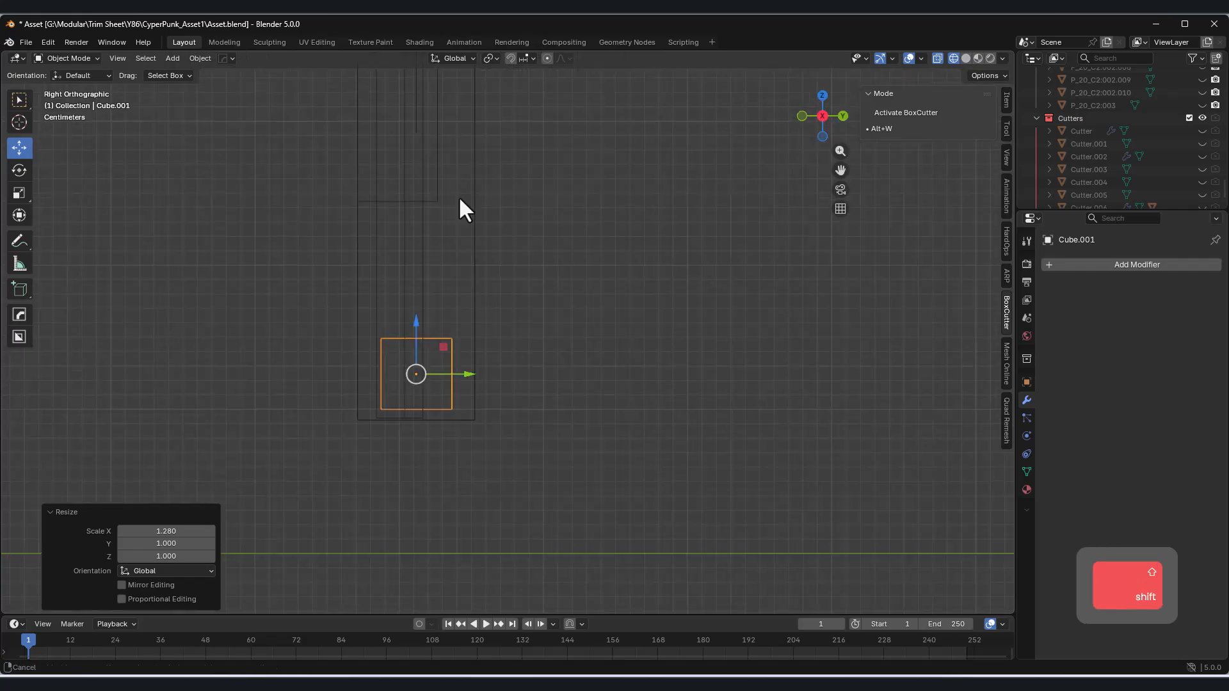
{"action": "left_click", "coordinate": [67, 89]}
{"action": "left_click_drag", "start_coordinate": [384, 320], "coordinate": [465, 520]}
{"action": "left_click_drag", "start_coordinate": [469, 404], "coordinate": [401, 405]}
{"action": "middle_click_drag", "start_coordinate": [346, 433], "coordinate": [397, 425], "text": "shift"}
{"action": "left_click_drag", "start_coordinate": [305, 317], "coordinate": [358, 477]}
{"action": "left_click_drag", "start_coordinate": [388, 398], "coordinate": [379, 398]}
Inspect how the resized cube fits in the side slot in solid and wireframe shading.
{"action": "middle_click_drag", "start_coordinate": [483, 416], "coordinate": [637, 449]}
{"action": "left_click", "coordinate": [966, 58]}
{"action": "middle_click_drag", "start_coordinate": [519, 410], "coordinate": [453, 442]}
{"action": "scroll", "coordinate": [452, 442], "scroll_direction": "down", "scroll_amount": 5}
{"action": "scroll", "coordinate": [453, 442], "scroll_direction": "up", "scroll_amount": 4}
{"action": "middle_click_drag", "start_coordinate": [422, 494], "coordinate": [492, 423], "text": "shift"}
{"action": "left_click", "coordinate": [821, 122]}
{"action": "left_click", "coordinate": [954, 59]}
{"action": "middle_click_drag", "start_coordinate": [529, 329], "coordinate": [541, 409]}
{"action": "middle_click_drag", "start_coordinate": [541, 409], "coordinate": [586, 378], "text": "shift"}
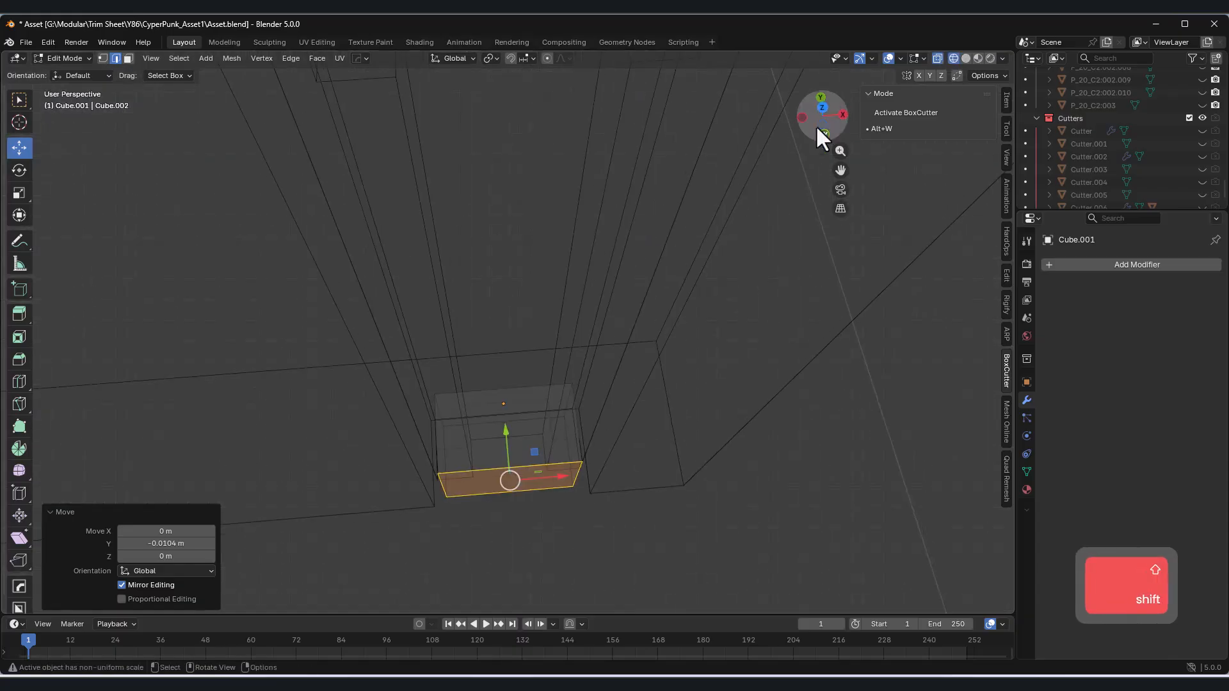
Add a vertical loop cut through the middle of the small cube, bevel it into a center strip, and return to Object Mode.
{"action": "left_click", "coordinate": [822, 104]}
{"action": "scroll", "coordinate": [599, 311], "scroll_direction": "up", "scroll_amount": 3}
{"action": "key", "text": "a"}
{"action": "left_click_drag", "start_coordinate": [509, 397], "coordinate": [510, 397], "text": "shift"}
{"action": "left_click_drag", "start_coordinate": [668, 341], "coordinate": [208, 222], "text": "shift"}
{"action": "key", "text": "ctrl+r"}
{"action": "left_click", "coordinate": [477, 335]}
{"action": "left_click", "coordinate": [479, 335]}
{"action": "key", "text": "ctrl+b"}
{"action": "left_click", "coordinate": [702, 397]}
{"action": "left_click", "coordinate": [70, 59]}
{"action": "left_click", "coordinate": [72, 75]}
Move the cube's rear faces forward along Y and extrude its middle rear strip back into the vertical channel.
{"action": "left_click_drag", "start_coordinate": [507, 326], "coordinate": [508, 328]}
{"action": "key", "text": "Tab"}
{"action": "left_click", "coordinate": [627, 384]}
{"action": "left_click_drag", "start_coordinate": [635, 361], "coordinate": [346, 302]}
{"action": "left_click_drag", "start_coordinate": [477, 286], "coordinate": [471, 339]}
{"action": "left_click", "coordinate": [129, 59]}
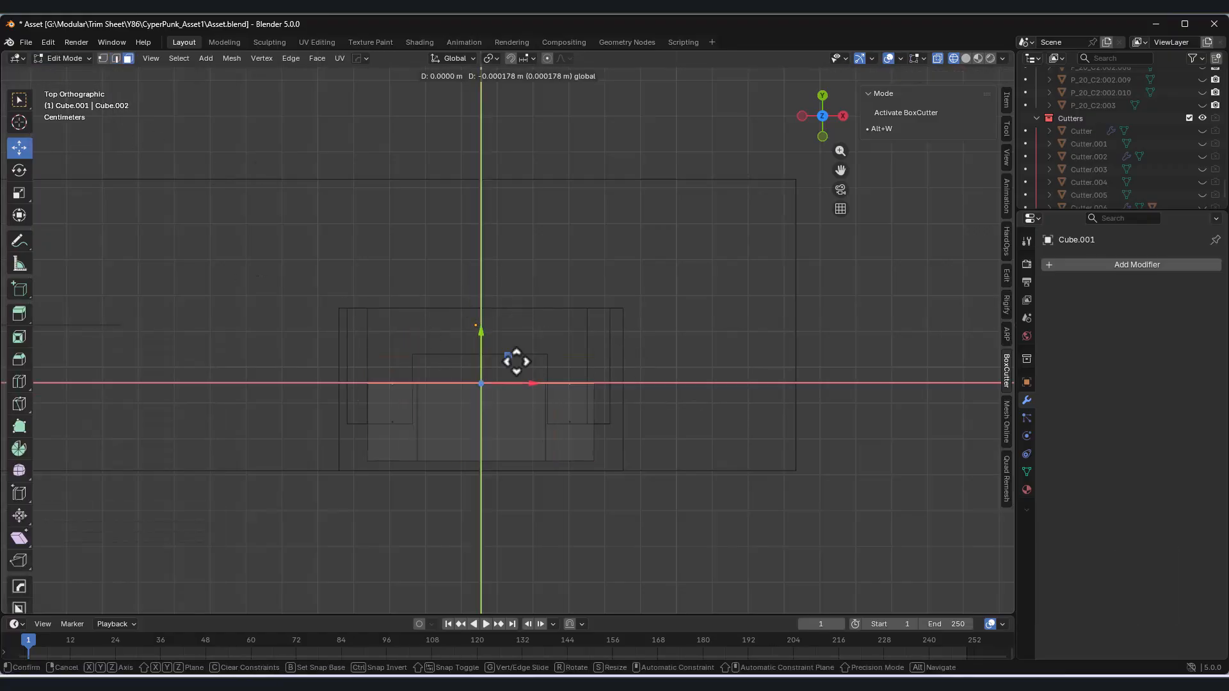
{"action": "key", "text": "e"}
{"action": "left_click", "coordinate": [521, 390]}
Examine the extruded strip's fit in the channel in solid and wireframe shading, then return to Object Mode.
{"action": "mouse_move", "coordinate": [521, 390]}
{"action": "middle_mouse_down"}
{"action": "mouse_move", "coordinate": [494, 343]}
{"action": "mouse_move", "coordinate": [521, 378]}
{"action": "middle_mouse_up"}
{"action": "scroll", "coordinate": [521, 378], "scroll_direction": "down", "scroll_amount": 3}
{"action": "scroll", "coordinate": [521, 379], "scroll_direction": "up", "scroll_amount": 3}
{"action": "left_click", "coordinate": [966, 58]}
{"action": "middle_click_drag", "start_coordinate": [525, 327], "coordinate": [434, 349]}
{"action": "left_click", "coordinate": [474, 467], "text": "shift"}
{"action": "left_click", "coordinate": [954, 59]}
{"action": "middle_click_drag", "start_coordinate": [487, 384], "coordinate": [532, 378]}
{"action": "left_click", "coordinate": [966, 59]}
{"action": "left_click", "coordinate": [954, 59]}
{"action": "middle_click_drag", "start_coordinate": [397, 410], "coordinate": [456, 458]}
{"action": "left_click", "coordinate": [68, 58]}
{"action": "left_click", "coordinate": [71, 73]}
{"action": "middle_click_drag", "start_coordinate": [490, 378], "coordinate": [523, 343]}
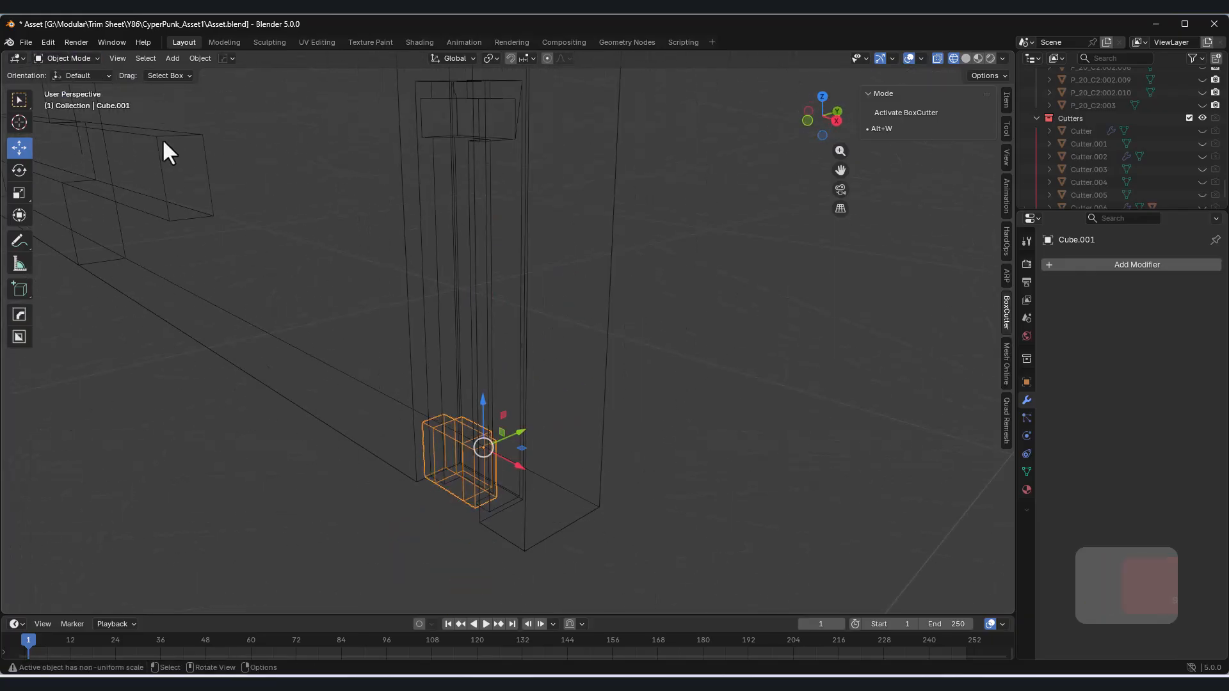
Raise the top of the small block about 0.067 m along Z in Edit Mode and return to Object Mode.
{"action": "key", "text": "shift+z"}
{"action": "middle_click_drag", "start_coordinate": [493, 416], "coordinate": [743, 448]}
{"action": "key", "text": "KP_1"}
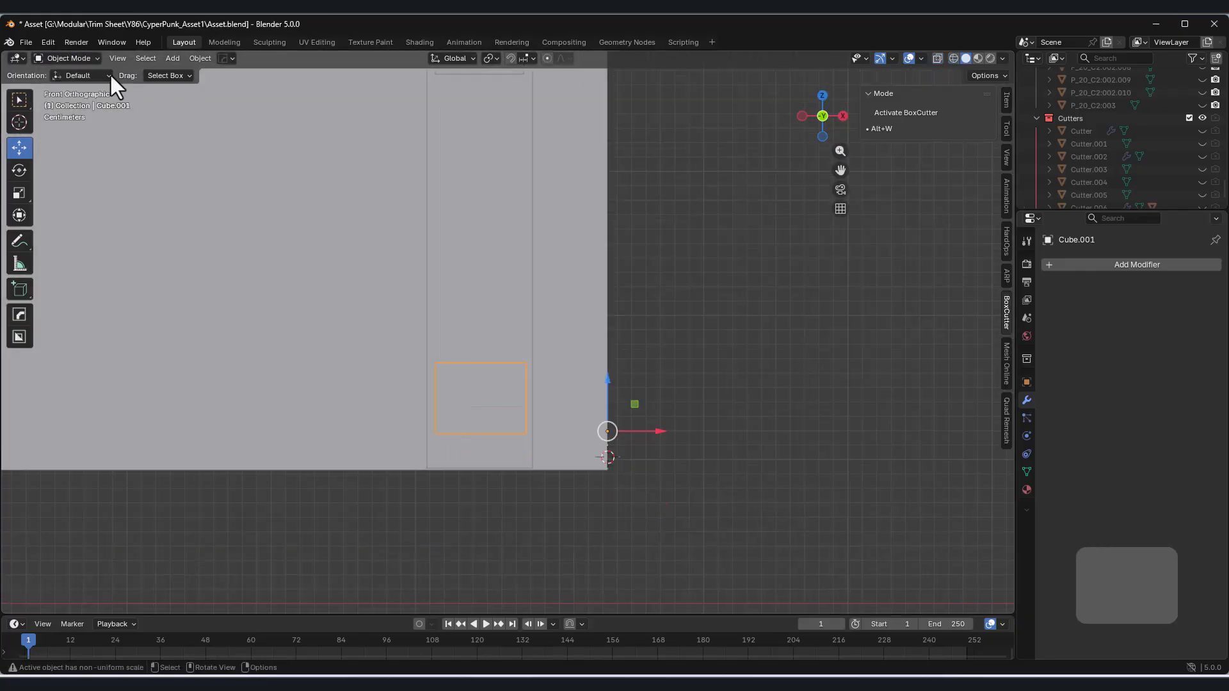
{"action": "left_click", "coordinate": [954, 59]}
{"action": "left_click_drag", "start_coordinate": [484, 313], "coordinate": [485, 219]}
{"action": "middle_click_drag", "start_coordinate": [485, 219], "coordinate": [384, 241]}
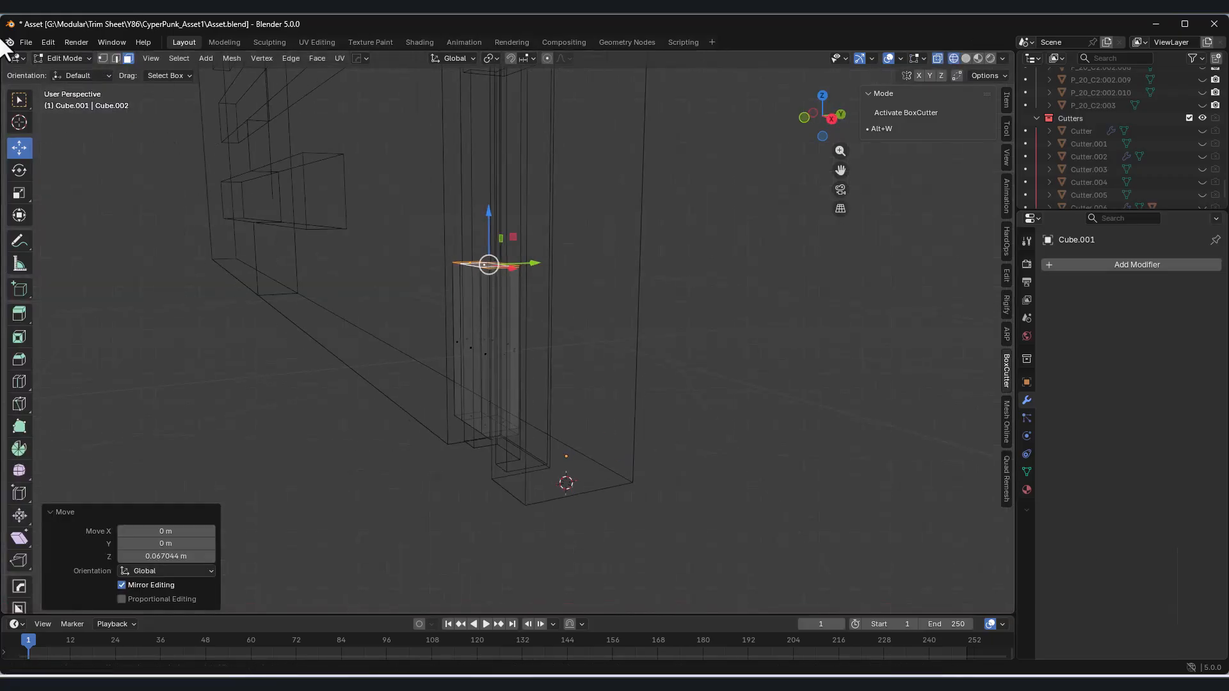
{"action": "left_click", "coordinate": [68, 59]}
{"action": "left_click", "coordinate": [70, 72]}
Try rotating the block outward about its origin in the side view.
{"action": "left_click", "coordinate": [833, 120]}
{"action": "key", "text": "r"}
{"action": "left_click", "coordinate": [534, 442]}
{"action": "key", "text": "ctrl+z"}
Move the block up about 0.026 m along Z and try swinging it outward from the slot.
{"action": "scroll", "coordinate": [502, 452], "scroll_direction": "down", "scroll_amount": 2}
{"action": "left_click_drag", "start_coordinate": [508, 419], "coordinate": [508, 374]}
{"action": "key", "text": "r"}
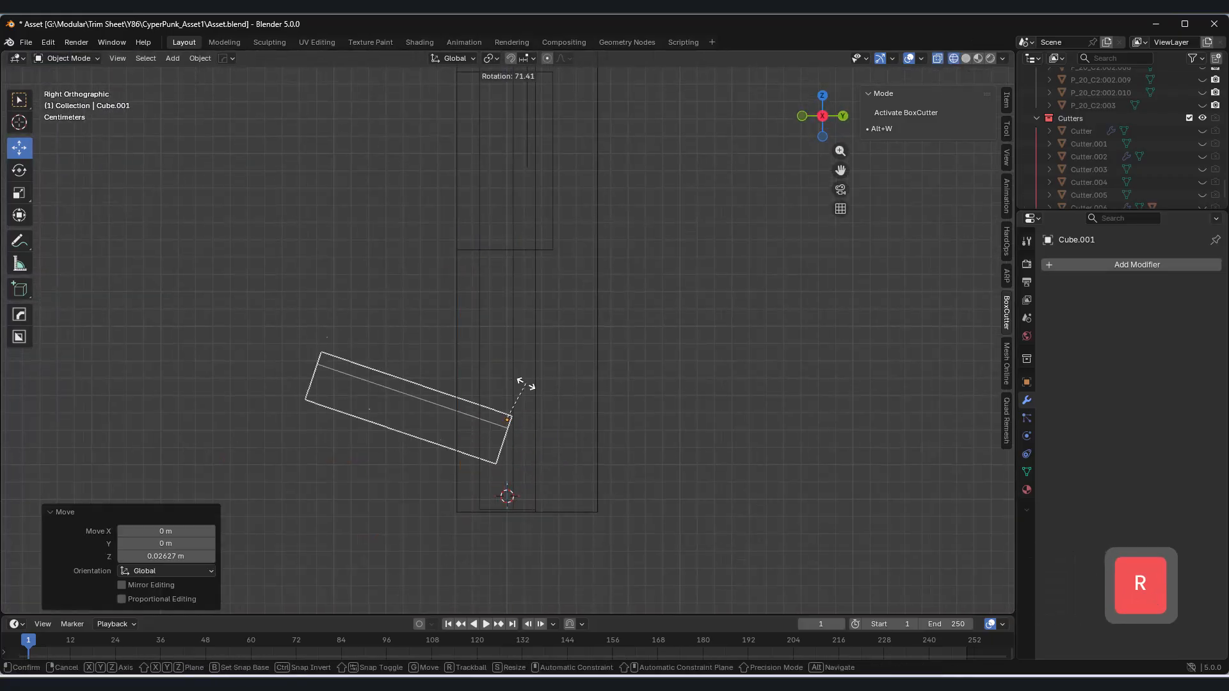
{"action": "middle_click_drag", "start_coordinate": [537, 395], "coordinate": [564, 417]}
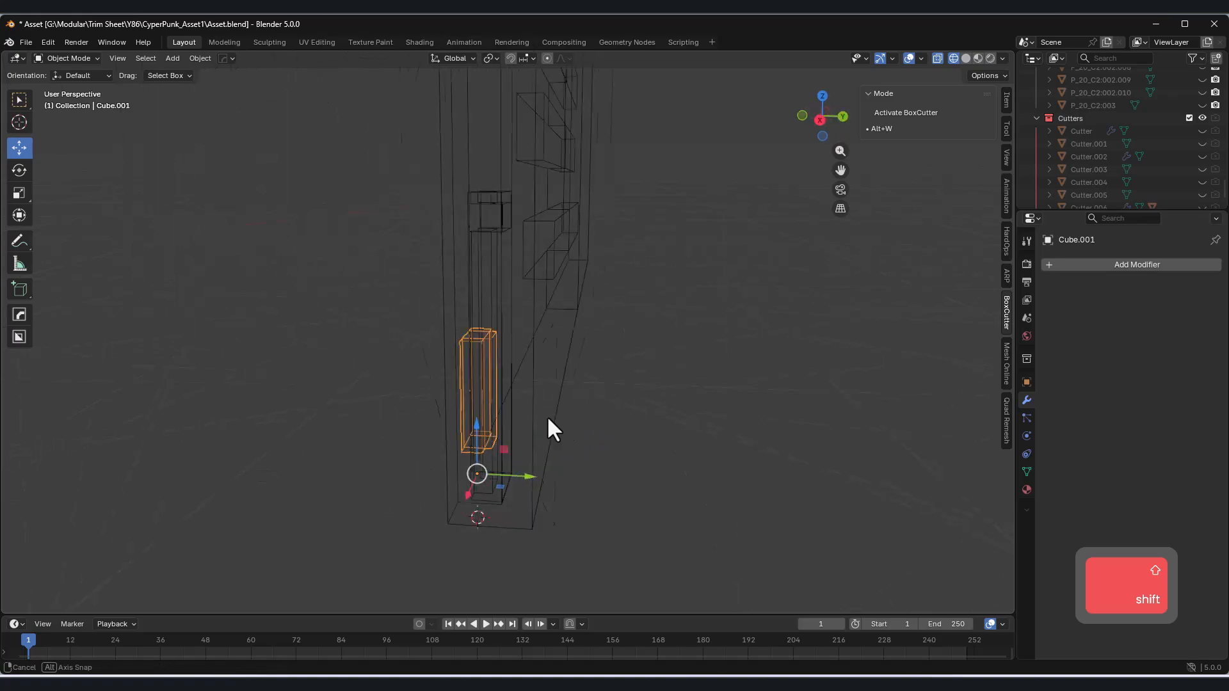
Lengthen the block by moving its top up about 0.133 m along Z in Edit Mode, then return to Object Mode.
{"action": "left_click", "coordinate": [829, 122]}
{"action": "left_click", "coordinate": [68, 59]}
{"action": "left_click", "coordinate": [68, 86]}
{"action": "left_click", "coordinate": [455, 168]}
{"action": "middle_click_drag", "start_coordinate": [455, 168], "coordinate": [587, 255]}
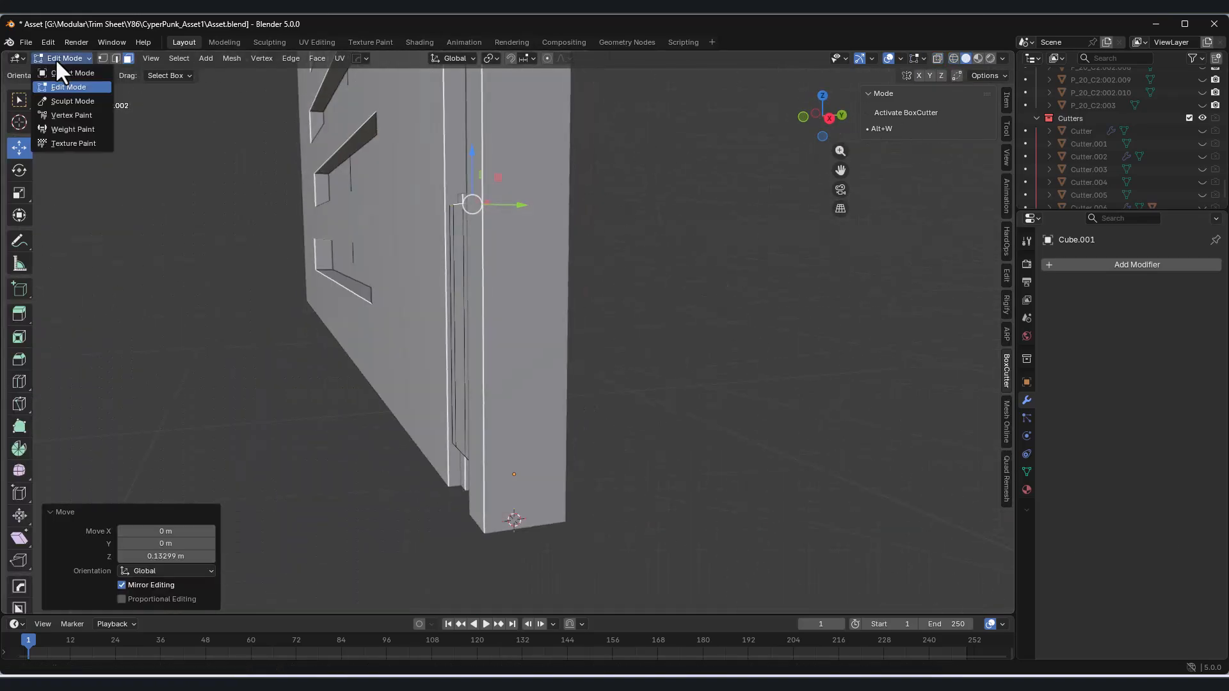
{"action": "left_click", "coordinate": [59, 60]}
{"action": "left_click", "coordinate": [68, 74]}
Try rotating the lengthened block outward in the side view.
{"action": "left_click", "coordinate": [829, 119]}
{"action": "key", "text": "r"}
{"action": "left_click", "coordinate": [491, 399]}
{"action": "key", "text": "ctrl+z"}
Shorten the block by lowering its top in Edit Mode, and test an outward rotation in Object Mode.
{"action": "left_click", "coordinate": [954, 60]}
{"action": "left_click", "coordinate": [60, 59]}
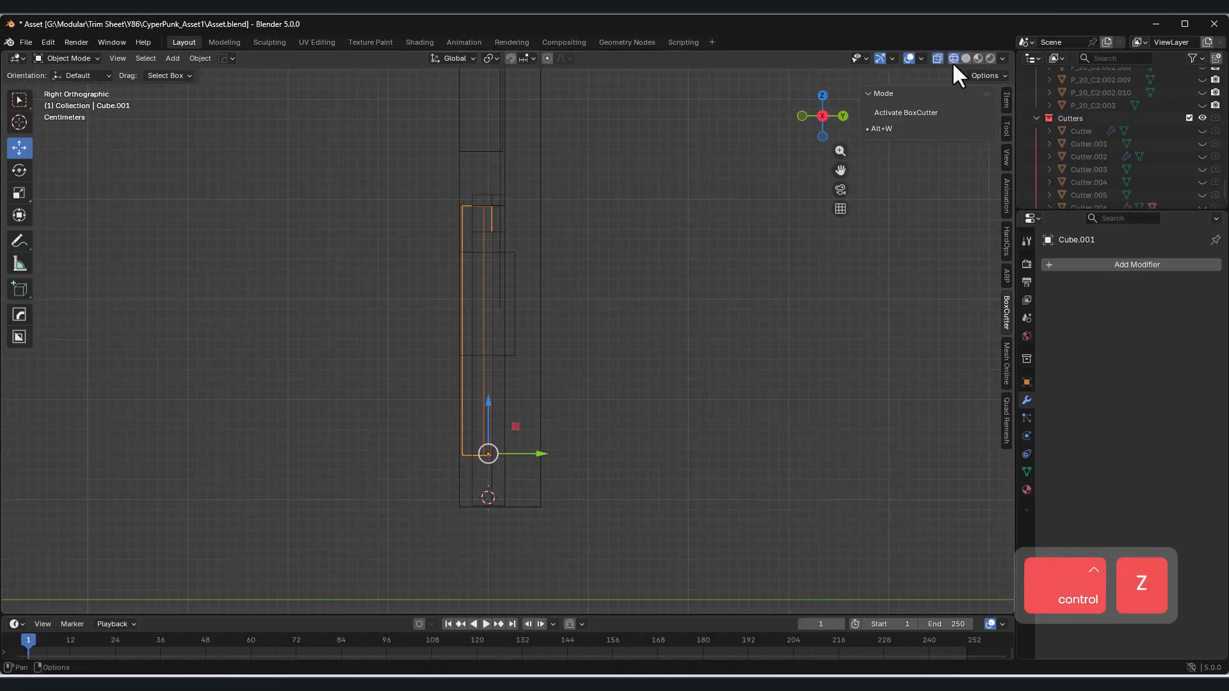
{"action": "left_click", "coordinate": [61, 88]}
{"action": "left_click_drag", "start_coordinate": [476, 172], "coordinate": [476, 243]}
{"action": "left_click", "coordinate": [54, 59]}
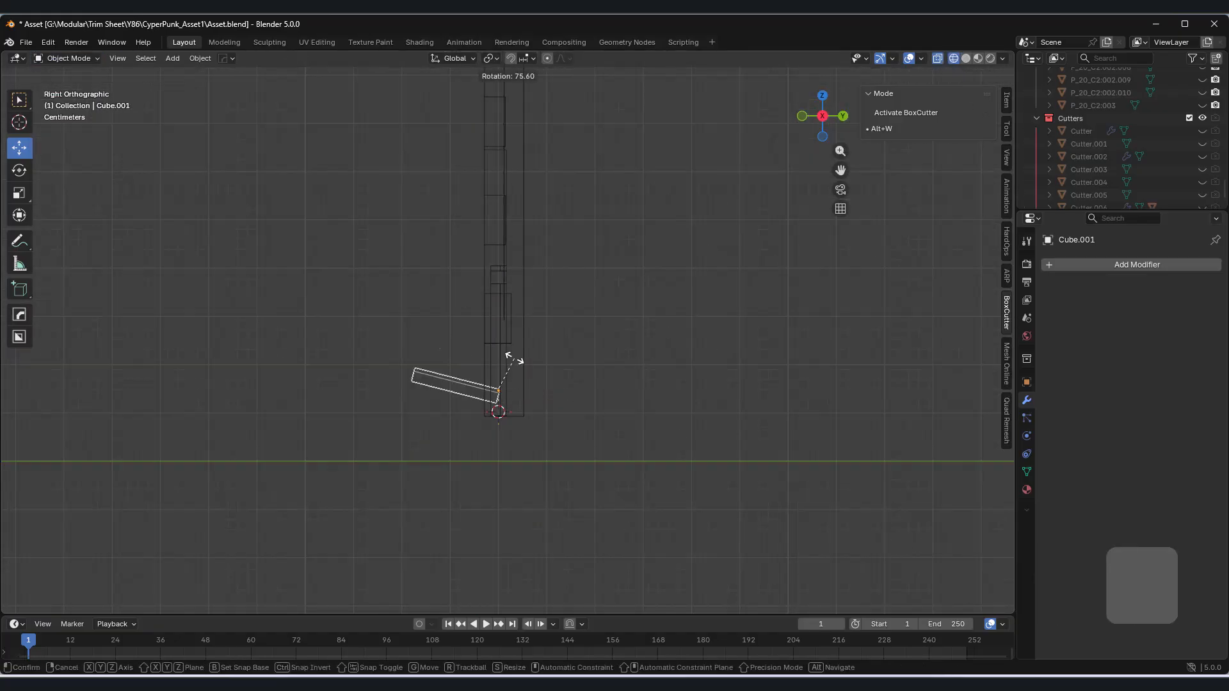
{"action": "key", "text": "ctrl+z"}
Lower the block's top about 0.076 m more along Z and test the outward rotation again.
{"action": "left_click", "coordinate": [61, 58]}
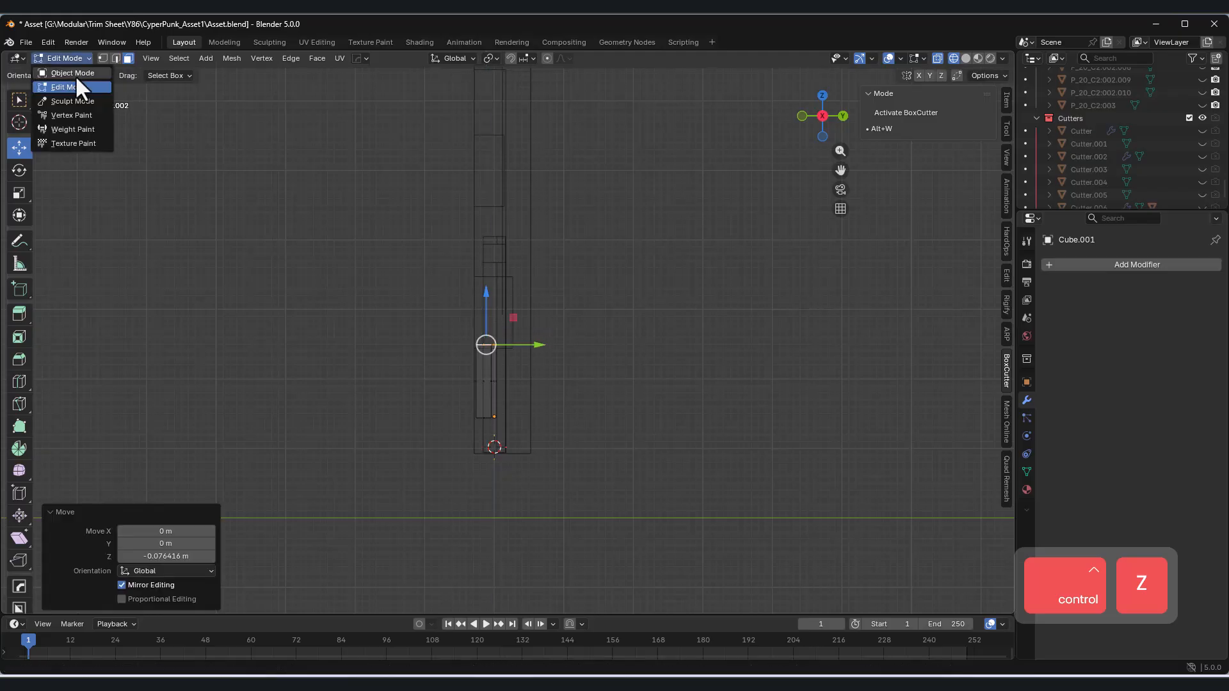
{"action": "left_click", "coordinate": [76, 74]}
{"action": "key", "text": "r"}
{"action": "left_click", "coordinate": [500, 324]}
{"action": "key", "text": "ctrl+z"}
Check the shortened block in solid shading and try moving it upward along Z.
{"action": "middle_click_drag", "start_coordinate": [505, 333], "coordinate": [707, 404]}
{"action": "left_click", "coordinate": [966, 59]}
{"action": "scroll", "coordinate": [563, 275], "scroll_direction": "up", "scroll_amount": 4}
{"action": "mouse_move", "coordinate": [563, 276]}
{"action": "middle_mouse_down"}
{"action": "mouse_move", "coordinate": [594, 483]}
{"action": "mouse_move", "coordinate": [575, 445]}
{"action": "middle_mouse_up"}
{"action": "left_click_drag", "start_coordinate": [580, 449], "coordinate": [598, 296]}
{"action": "key", "text": "ctrl+z"}
{"action": "middle_click_drag", "start_coordinate": [598, 296], "coordinate": [648, 296]}
Slice a rectangular piece out of the upper part of the block with a box-shaped BoxCutter slice in the front view.
{"action": "left_click", "coordinate": [822, 119]}
{"action": "left_click", "coordinate": [953, 59]}
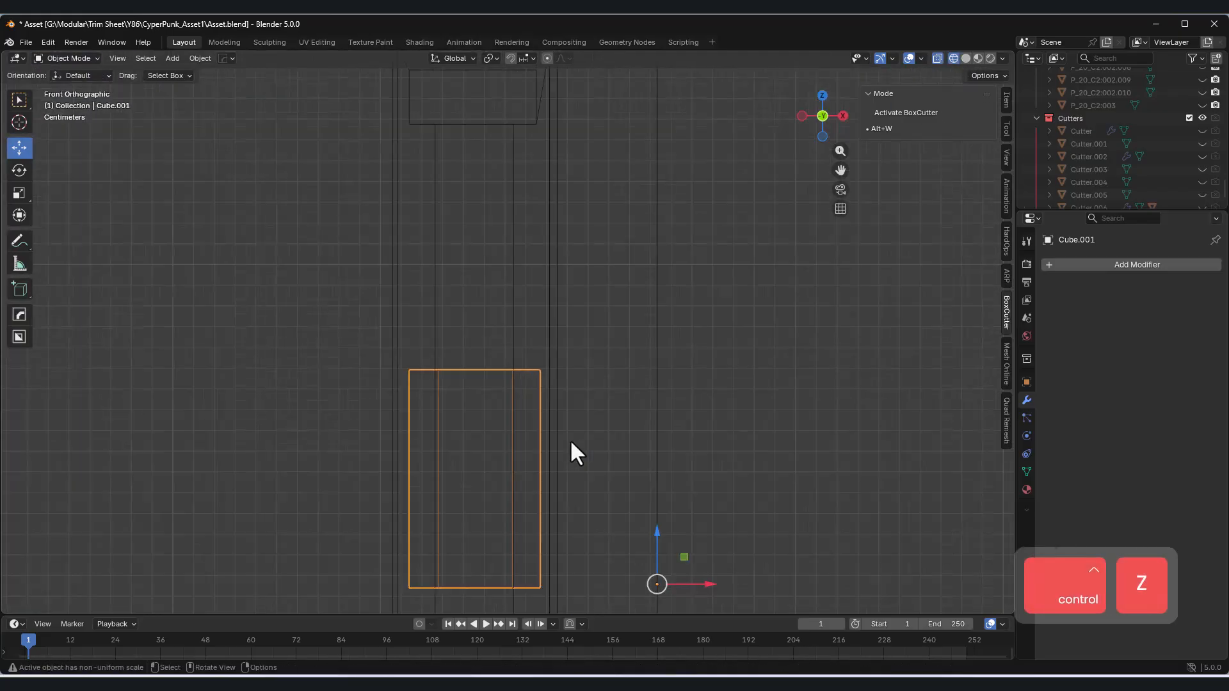
{"action": "scroll", "coordinate": [571, 440], "scroll_direction": "up", "scroll_amount": 2}
{"action": "middle_click_drag", "start_coordinate": [571, 441], "coordinate": [588, 415], "text": "shift"}
{"action": "left_click_drag", "start_coordinate": [465, 327], "coordinate": [409, 302]}
{"action": "mouse_move", "coordinate": [409, 302]}
{"action": "middle_mouse_down"}
{"action": "mouse_move", "coordinate": [590, 313]}
{"action": "mouse_move", "coordinate": [639, 352]}
{"action": "mouse_move", "coordinate": [659, 320]}
{"action": "middle_mouse_up"}
{"action": "left_click", "coordinate": [967, 59]}
{"action": "left_click", "coordinate": [428, 317]}
{"action": "mouse_move", "coordinate": [448, 333]}
{"action": "middle_mouse_down"}
{"action": "mouse_move", "coordinate": [558, 374]}
{"action": "mouse_move", "coordinate": [631, 352]}
{"action": "mouse_move", "coordinate": [599, 198]}
{"action": "mouse_move", "coordinate": [533, 293]}
{"action": "mouse_move", "coordinate": [532, 323]}
{"action": "mouse_move", "coordinate": [450, 374]}
{"action": "middle_mouse_up"}
{"action": "scroll", "coordinate": [535, 296], "scroll_direction": "down", "scroll_amount": 4}
{"action": "scroll", "coordinate": [450, 376], "scroll_direction": "up", "scroll_amount": 3}
{"action": "left_click", "coordinate": [19, 147]}
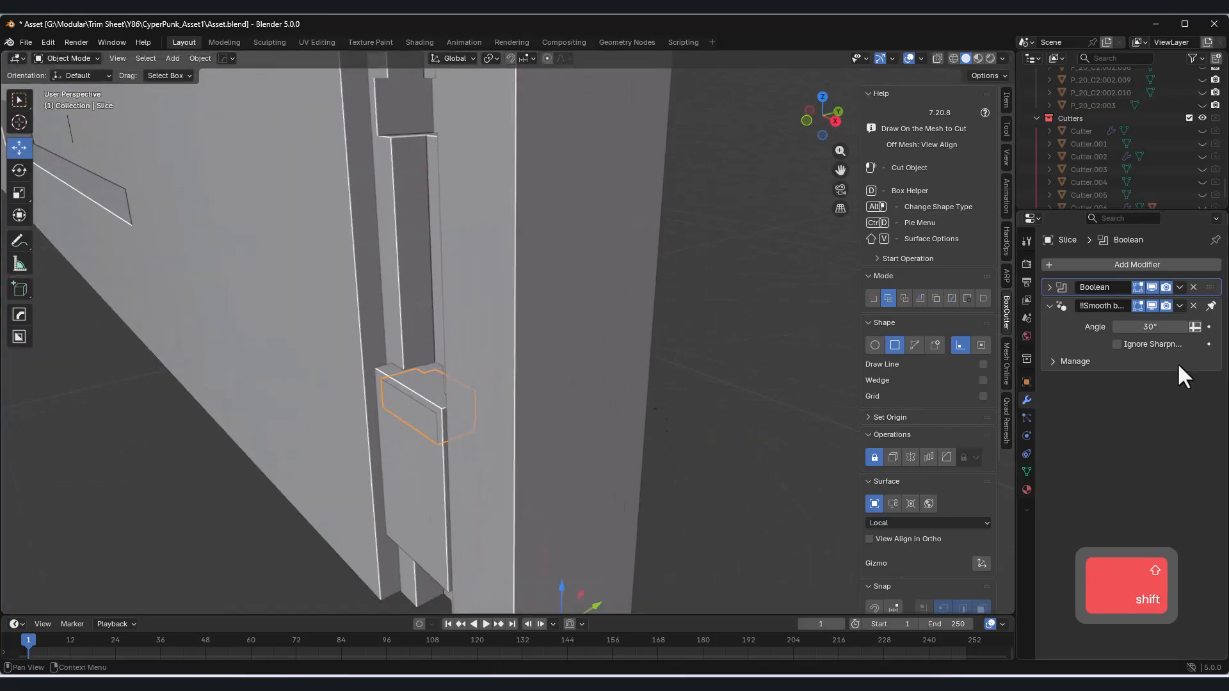
Apply the Boolean modifiers on the sliced-off piece and the latch block.
{"action": "key", "text": "ctrl+a"}
{"action": "key", "text": "ctrl+a"}
{"action": "middle_click_drag", "start_coordinate": [358, 496], "coordinate": [489, 427]}
{"action": "left_click", "coordinate": [490, 427]}
{"action": "key", "text": "ctrl+a"}
{"action": "key", "text": "ctrl+a"}
Set the sliced piece's origin to its own geometry and undo the small test move.
{"action": "left_click", "coordinate": [499, 349]}
{"action": "middle_click_drag", "start_coordinate": [589, 375], "coordinate": [509, 390]}
{"action": "right_click", "coordinate": [509, 389]}
{"action": "left_click", "coordinate": [554, 376]}
{"action": "left_click_drag", "start_coordinate": [627, 333], "coordinate": [623, 334]}
{"action": "key", "text": "ctrl+z"}
{"action": "middle_click_drag", "start_coordinate": [587, 348], "coordinate": [513, 346]}
Mirror the sliced piece with the Mirror gizmo, apply the modifier and delete the leftover empty.
{"action": "key", "text": "alt+x"}
{"action": "left_click", "coordinate": [407, 333]}
{"action": "middle_click_drag", "start_coordinate": [422, 345], "coordinate": [585, 381]}
{"action": "key", "text": "ctrl+a"}
{"action": "key", "text": "ctrl+z"}
{"action": "key", "text": "ctrl+a"}
{"action": "left_click", "coordinate": [745, 452]}
{"action": "key", "text": "Delete"}
Select the block together with its sliced piece and move both upward along Z in the side slot.
{"action": "scroll", "coordinate": [585, 382], "scroll_direction": "down", "scroll_amount": 3}
{"action": "left_click", "coordinate": [541, 429]}
{"action": "left_click", "coordinate": [545, 381], "text": "shift"}
{"action": "left_click_drag", "start_coordinate": [592, 384], "coordinate": [590, 219]}
{"action": "middle_click_drag", "start_coordinate": [590, 219], "coordinate": [590, 371], "text": "shift"}
{"action": "scroll", "coordinate": [589, 372], "scroll_direction": "up", "scroll_amount": 3}
Try shifting the sliced piece inside the block, checking its fit in wireframe and solid shading, and undo the move.
{"action": "left_click", "coordinate": [954, 58]}
{"action": "middle_click_drag", "start_coordinate": [609, 327], "coordinate": [561, 295]}
{"action": "left_click", "coordinate": [965, 58]}
{"action": "left_click", "coordinate": [532, 353]}
{"action": "left_click", "coordinate": [533, 353]}
{"action": "middle_click_drag", "start_coordinate": [533, 354], "coordinate": [496, 385]}
{"action": "left_click_drag", "start_coordinate": [524, 353], "coordinate": [553, 347]}
{"action": "mouse_move", "coordinate": [553, 347]}
{"action": "middle_mouse_down"}
{"action": "mouse_move", "coordinate": [512, 301]}
{"action": "mouse_move", "coordinate": [577, 346]}
{"action": "middle_mouse_up"}
{"action": "left_click", "coordinate": [823, 116]}
{"action": "left_click", "coordinate": [954, 58]}
{"action": "key", "text": "ctrl+z"}
{"action": "scroll", "coordinate": [576, 346], "scroll_direction": "down", "scroll_amount": 2}
{"action": "left_click", "coordinate": [965, 59]}
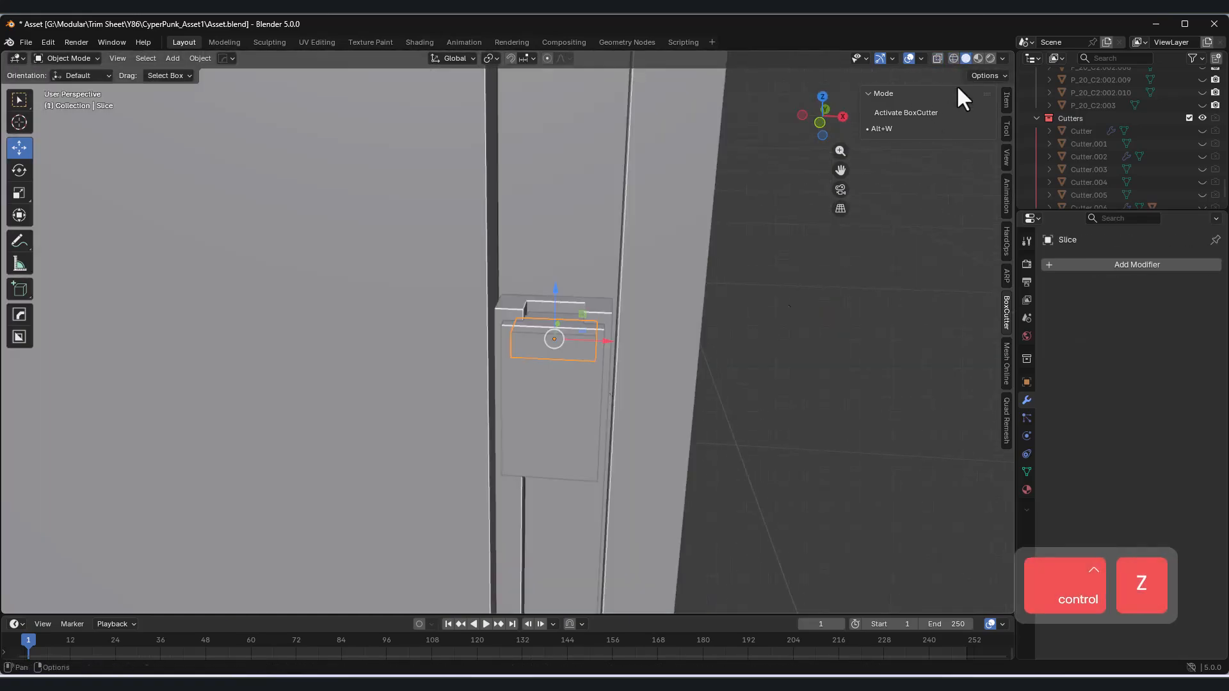
Add the block to the selection and try the outward rotation in the right view, undoing each attempt.
{"action": "left_click", "coordinate": [547, 410], "text": "shift"}
{"action": "middle_click_drag", "start_coordinate": [548, 410], "coordinate": [480, 391]}
{"action": "left_click", "coordinate": [822, 116]}
{"action": "left_click_drag", "start_coordinate": [476, 296], "coordinate": [465, 334]}
{"action": "middle_click_drag", "start_coordinate": [508, 320], "coordinate": [538, 384]}
{"action": "left_click", "coordinate": [822, 115]}
{"action": "key", "text": "r"}
{"action": "key", "text": "ctrl+z"}
{"action": "key", "text": "r"}
{"action": "key", "text": "ctrl+z"}
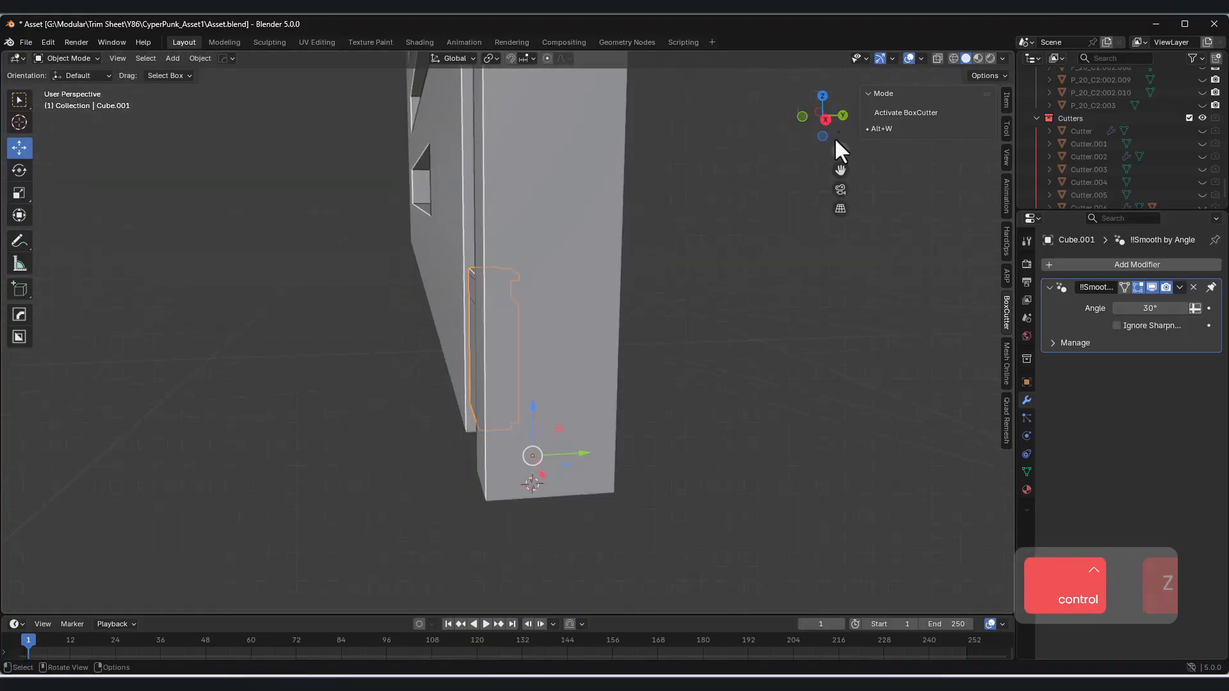
Make a Z move of about 0.032 m in the right view and rotate the block outward by about 79°.
{"action": "left_click", "coordinate": [822, 116]}
{"action": "key", "text": "r"}
{"action": "key", "text": "ctrl+z"}
{"action": "key", "text": "r"}
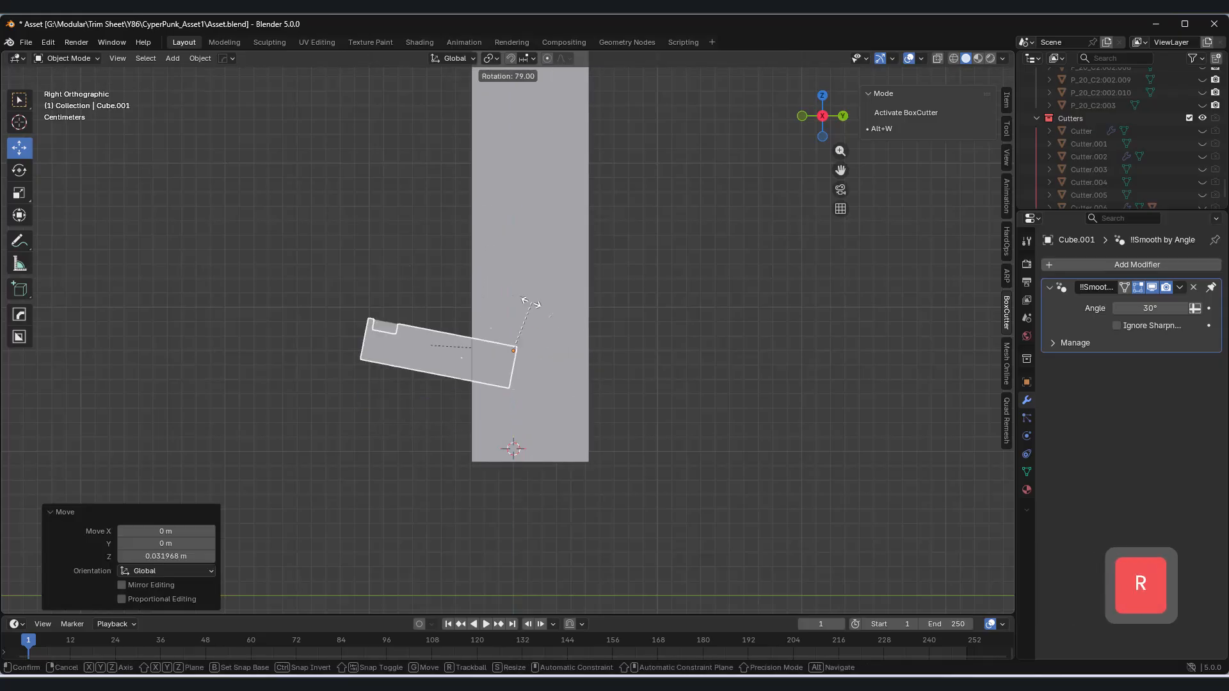
Select the rotated latch part and shift it down along Z and slightly outward along Y in the right view.
{"action": "middle_click_drag", "start_coordinate": [384, 389], "coordinate": [441, 358]}
{"action": "left_click", "coordinate": [388, 338]}
{"action": "left_click_drag", "start_coordinate": [394, 305], "coordinate": [394, 339]}
{"action": "middle_click_drag", "start_coordinate": [467, 410], "coordinate": [442, 437]}
{"action": "left_click", "coordinate": [823, 116]}
{"action": "left_click_drag", "start_coordinate": [382, 348], "coordinate": [370, 346]}
{"action": "middle_click_drag", "start_coordinate": [461, 384], "coordinate": [573, 408]}
Bevel the main panel's vertical centre edges in Edit Mode into a narrow strip with a width of about 0.0016 m.
{"action": "left_click", "coordinate": [493, 307]}
{"action": "left_click", "coordinate": [820, 121]}
{"action": "scroll", "coordinate": [705, 194], "scroll_direction": "down", "scroll_amount": 4}
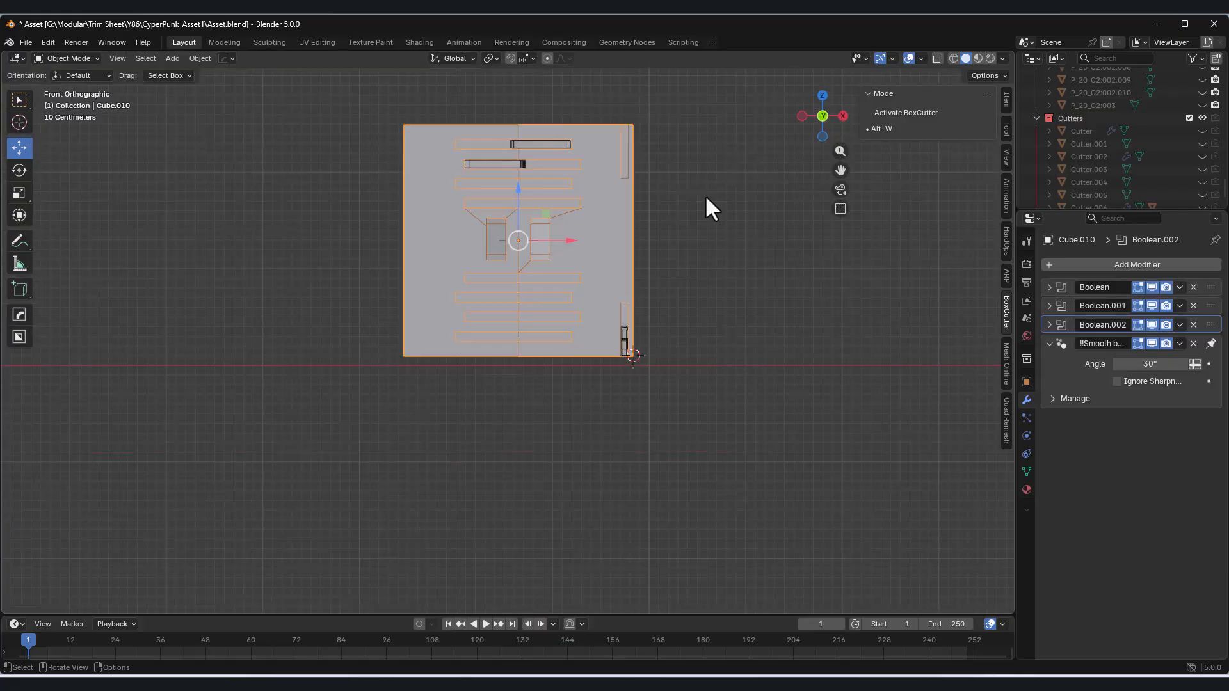
{"action": "left_click", "coordinate": [953, 58]}
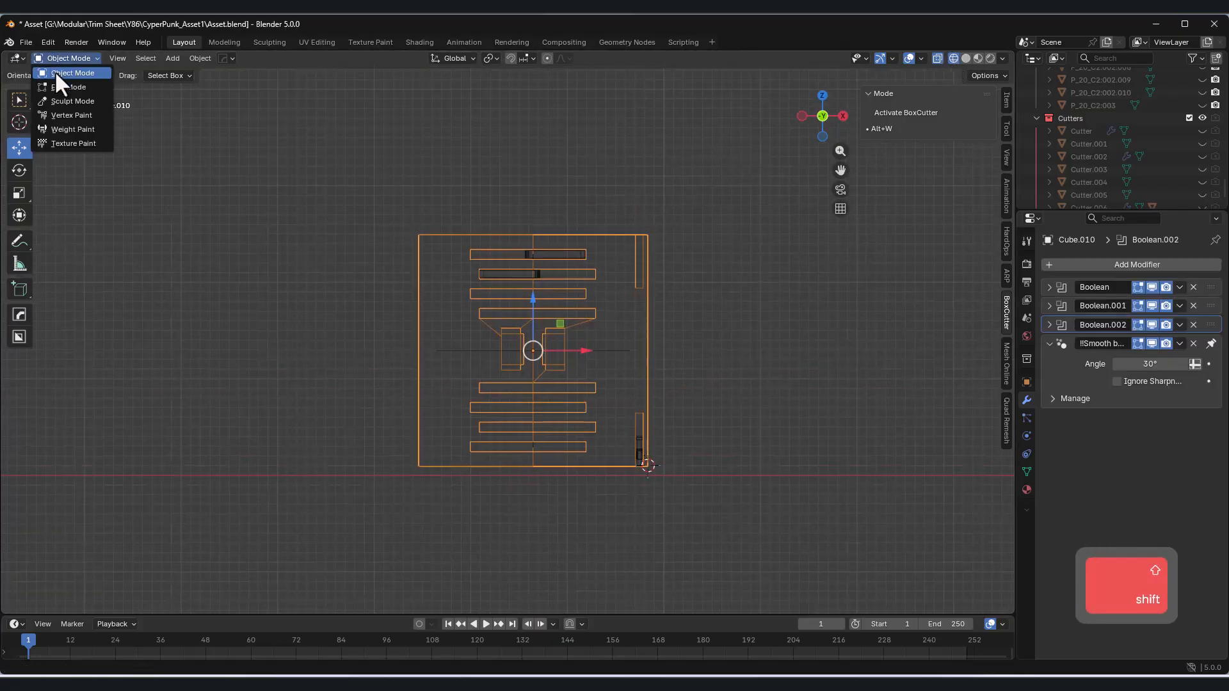
{"action": "left_click", "coordinate": [68, 87]}
{"action": "scroll", "coordinate": [540, 406], "scroll_direction": "up", "scroll_amount": 5}
{"action": "scroll", "coordinate": [556, 350], "scroll_direction": "up", "scroll_amount": 4}
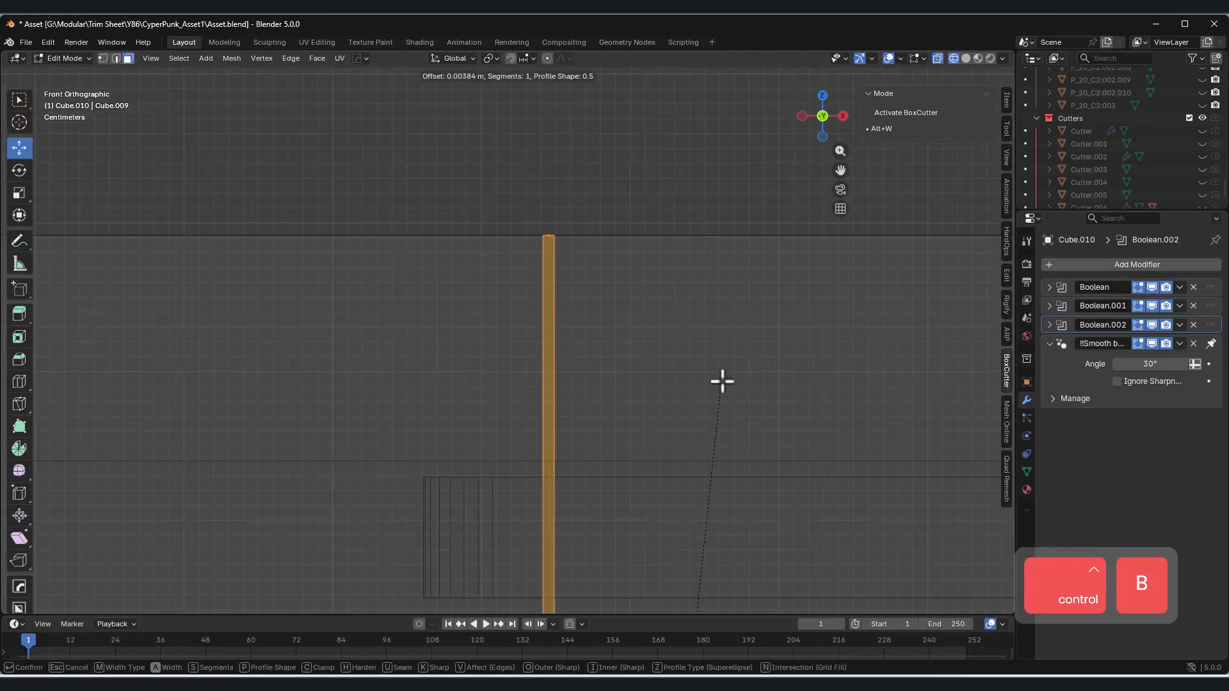
{"action": "left_click", "coordinate": [721, 384]}
Delete the narrow bevelled strip down the panel's centre to split it into two halves.
{"action": "scroll", "coordinate": [623, 324], "scroll_direction": "down", "scroll_amount": 8}
{"action": "middle_click_drag", "start_coordinate": [652, 425], "coordinate": [670, 344]}
{"action": "middle_click_drag", "start_coordinate": [576, 269], "coordinate": [597, 250]}
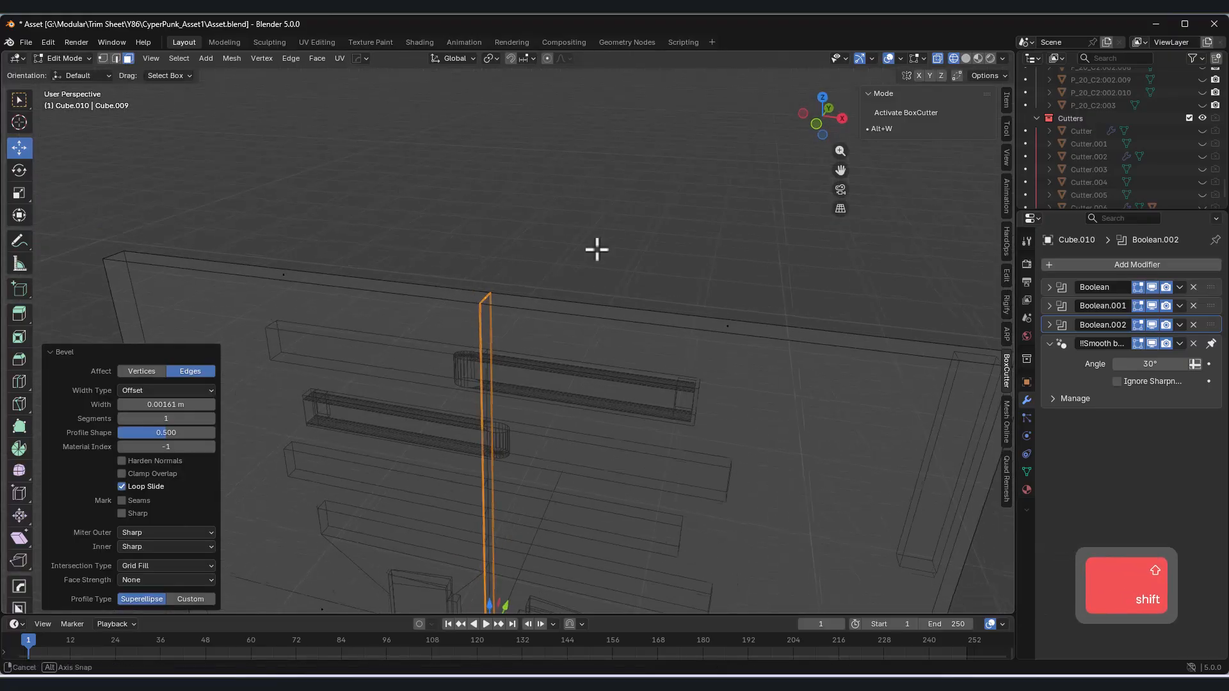
{"action": "key", "text": "Delete"}
{"action": "scroll", "coordinate": [594, 304], "scroll_direction": "up", "scroll_amount": 5}
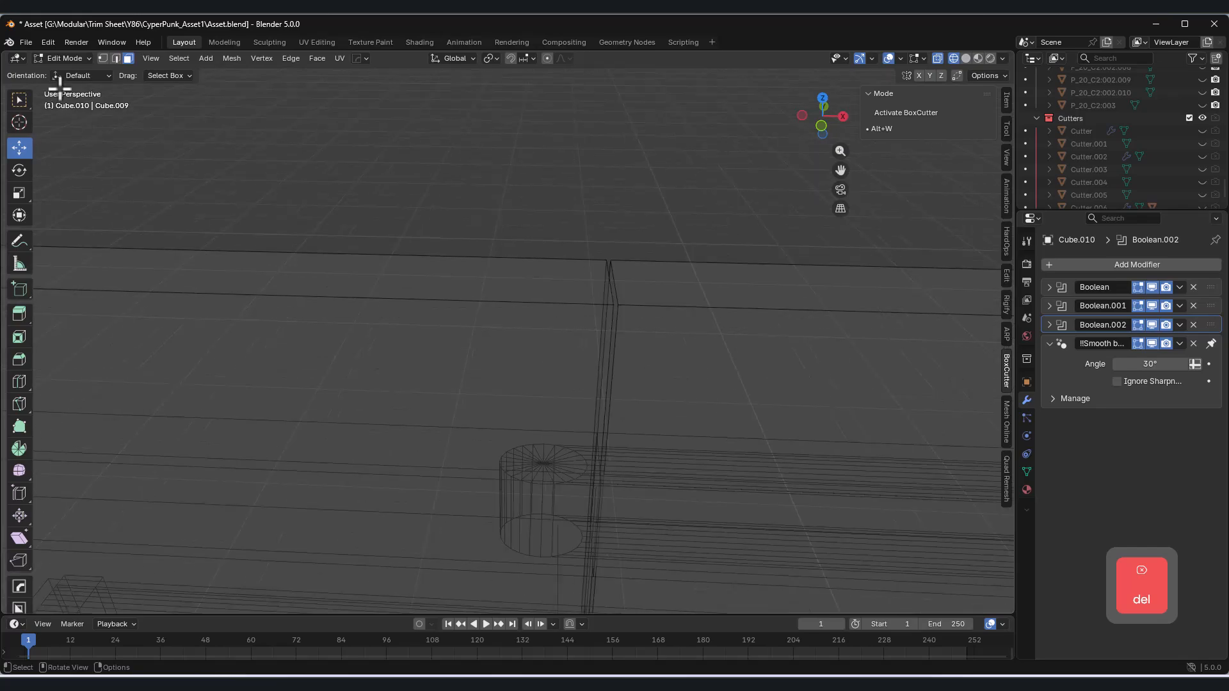
Fill the open border along the centre gap with a face in edge select mode.
{"action": "left_click", "coordinate": [116, 58]}
{"action": "middle_click_drag", "start_coordinate": [565, 308], "coordinate": [544, 308]}
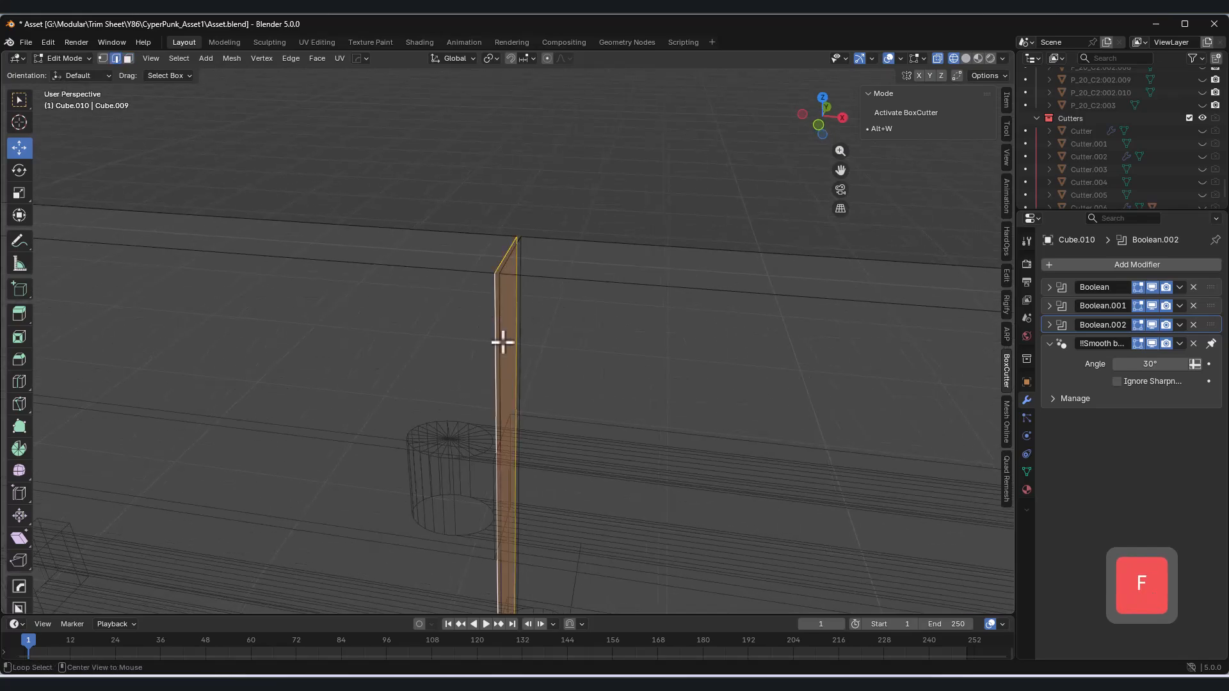
{"action": "scroll", "coordinate": [502, 343], "scroll_direction": "down", "scroll_amount": 5}
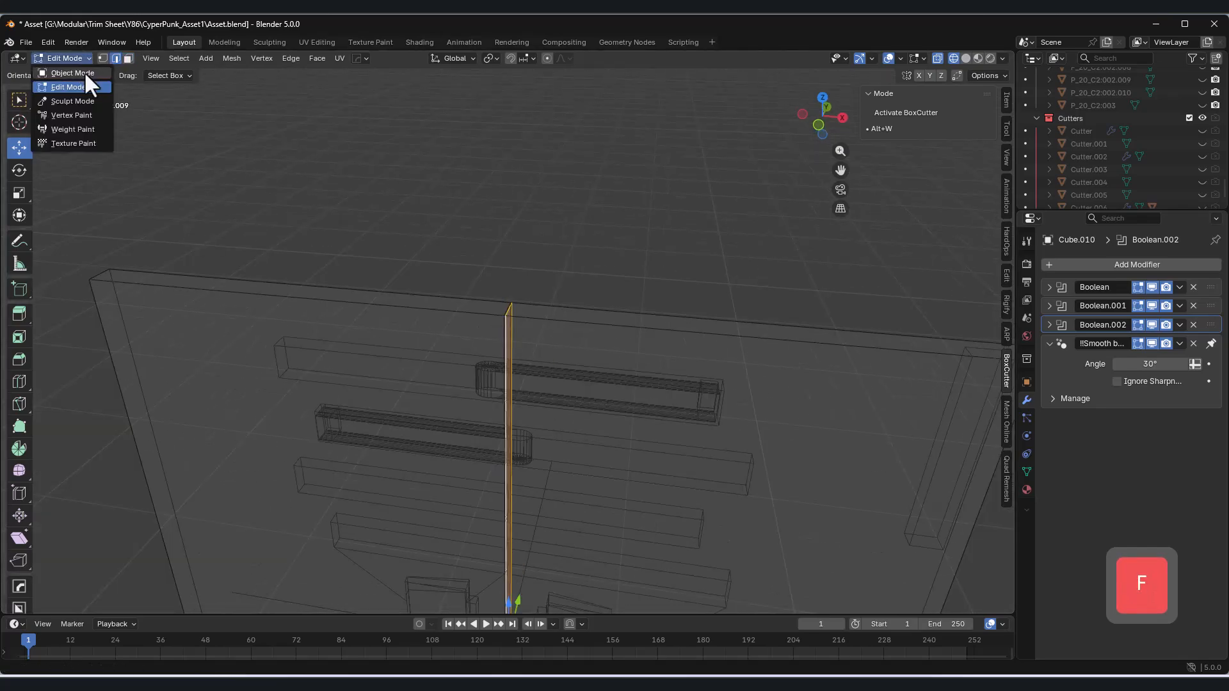
Return to Object Mode with solid shading and isolate the main panel by hiding the other objects.
{"action": "left_click", "coordinate": [82, 73]}
{"action": "left_click", "coordinate": [966, 58]}
{"action": "mouse_move", "coordinate": [736, 224]}
{"action": "middle_mouse_down"}
{"action": "mouse_move", "coordinate": [650, 262]}
{"action": "mouse_move", "coordinate": [571, 226]}
{"action": "middle_mouse_up"}
{"action": "key", "text": "shift+h"}
{"action": "middle_click_drag", "start_coordinate": [631, 253], "coordinate": [613, 304]}
{"action": "scroll", "coordinate": [612, 301], "scroll_direction": "up", "scroll_amount": 4}
{"action": "scroll", "coordinate": [615, 284], "scroll_direction": "down", "scroll_amount": 4}
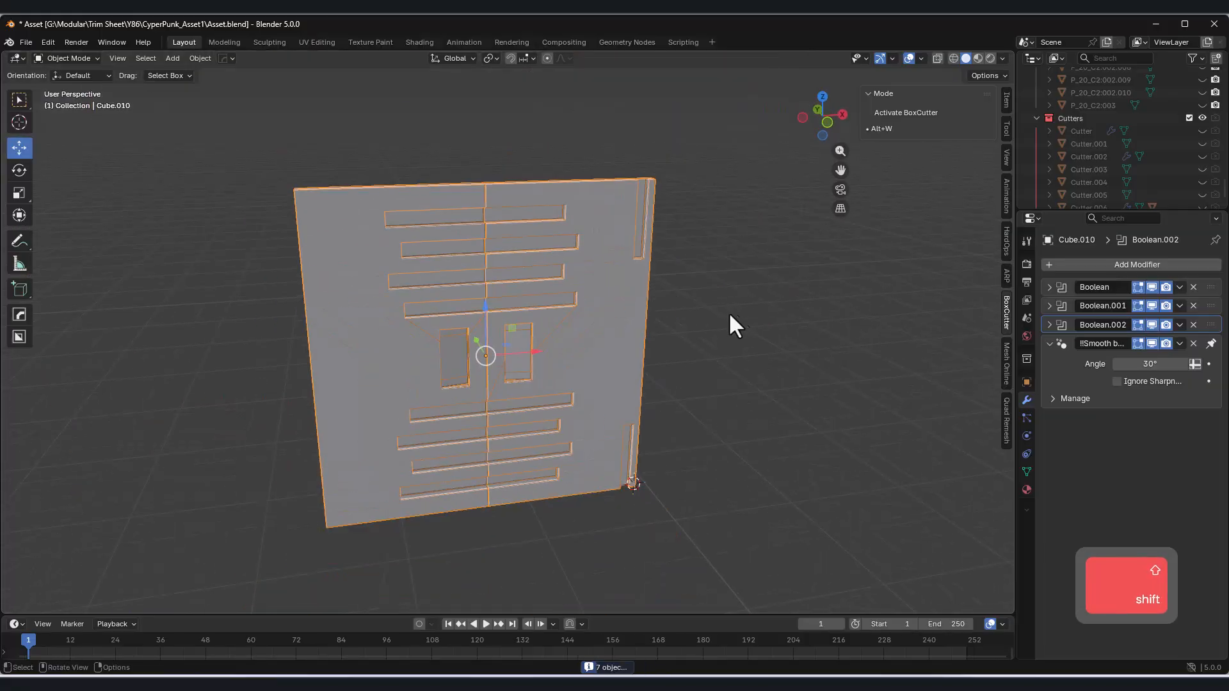
{"action": "middle_click_drag", "start_coordinate": [735, 312], "coordinate": [786, 317]}
{"action": "middle_click_drag", "start_coordinate": [743, 359], "coordinate": [649, 351]}
Apply all of the panel's modifiers with the HardOps Smart Apply tool.
{"action": "key", "text": "q"}
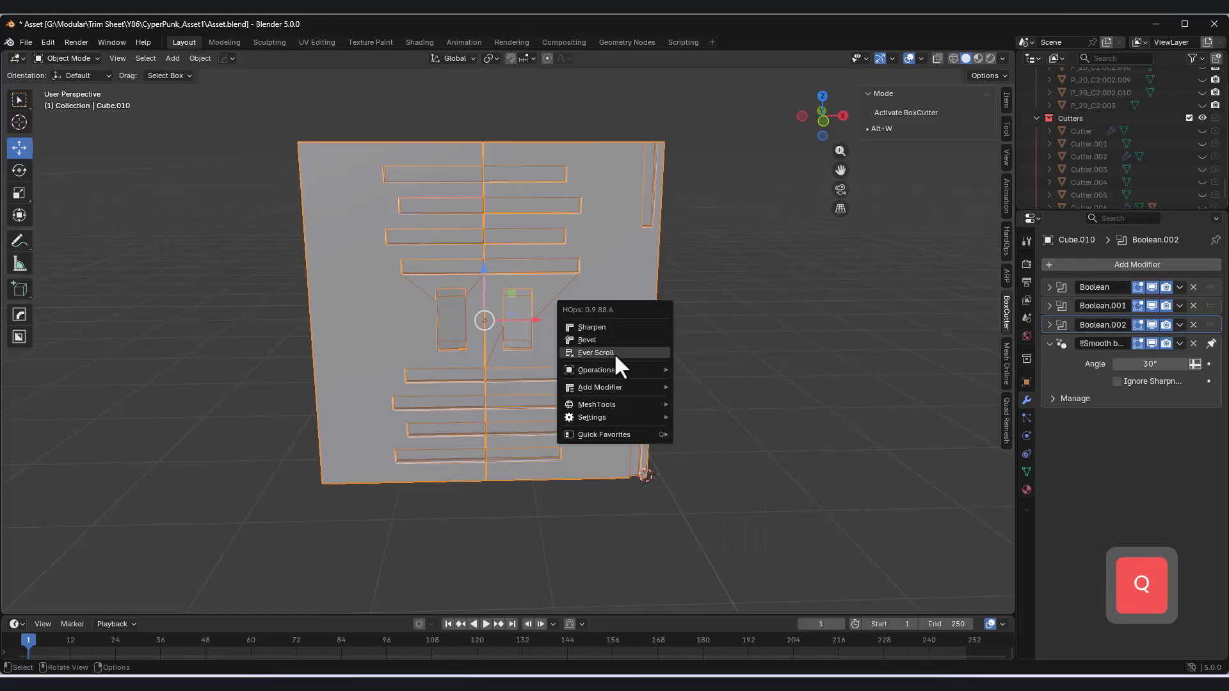
{"action": "mouse_move", "coordinate": [624, 405]}
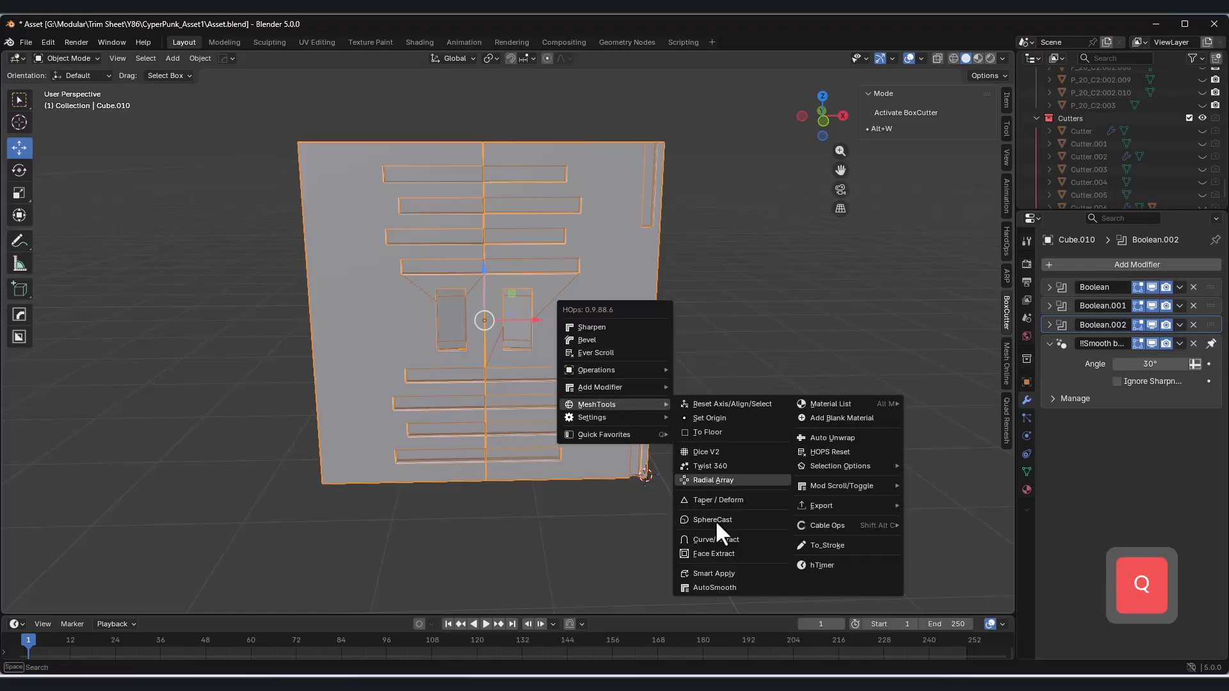
{"action": "left_click", "coordinate": [713, 585]}
{"action": "middle_click_drag", "start_coordinate": [628, 438], "coordinate": [572, 276]}
{"action": "scroll", "coordinate": [570, 303], "scroll_direction": "up", "scroll_amount": 5}
{"action": "middle_click_drag", "start_coordinate": [685, 470], "coordinate": [579, 298], "text": "shift"}
Select all faces of the panel's right half in front wireframe view and separate them into their own object.
{"action": "left_click", "coordinate": [70, 44]}
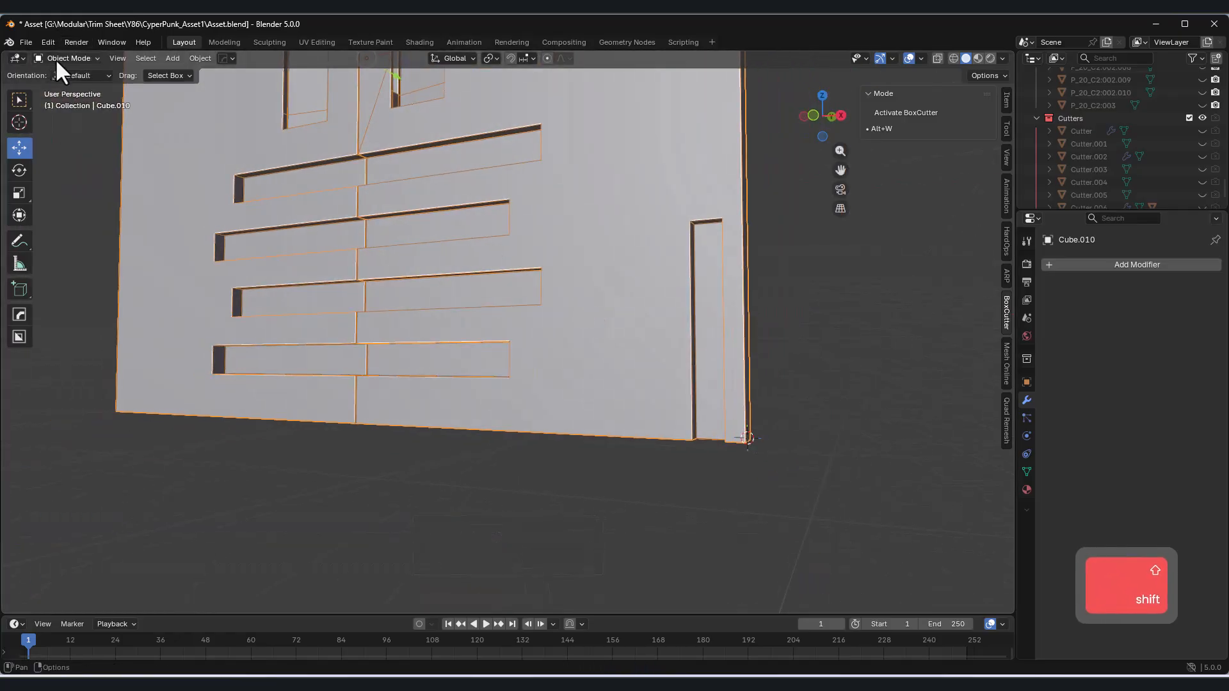
{"action": "left_click", "coordinate": [67, 87]}
{"action": "scroll", "coordinate": [620, 329], "scroll_direction": "up", "scroll_amount": 4}
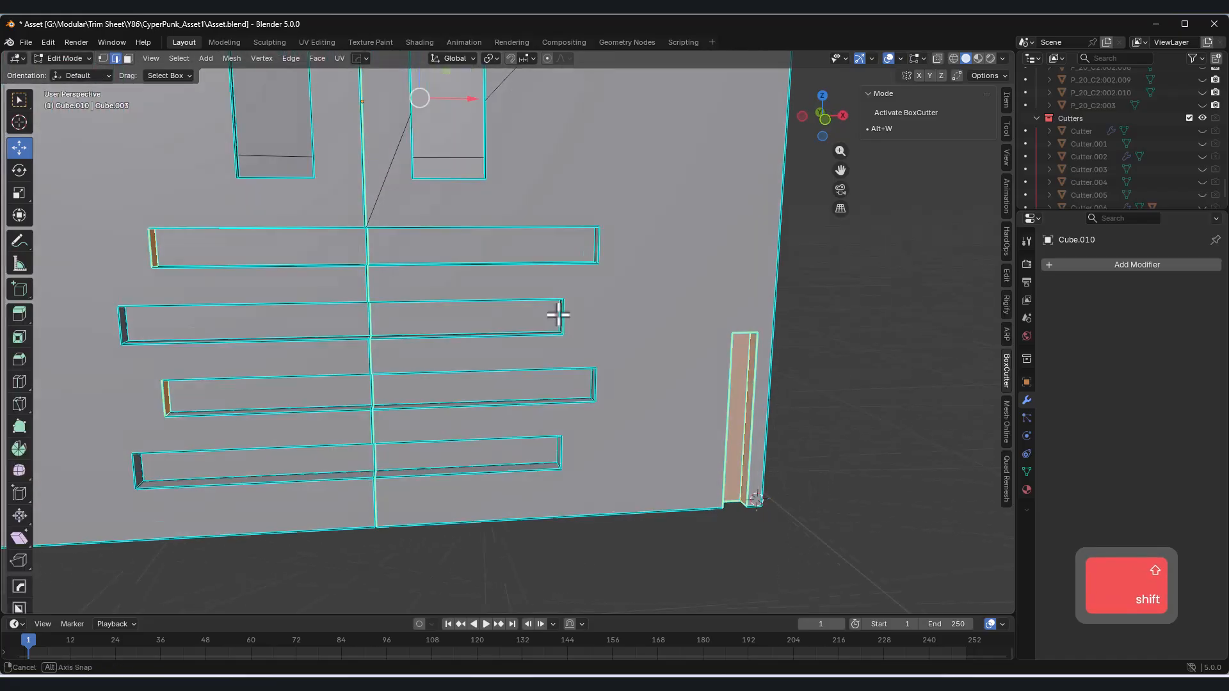
{"action": "scroll", "coordinate": [555, 318], "scroll_direction": "down", "scroll_amount": 5}
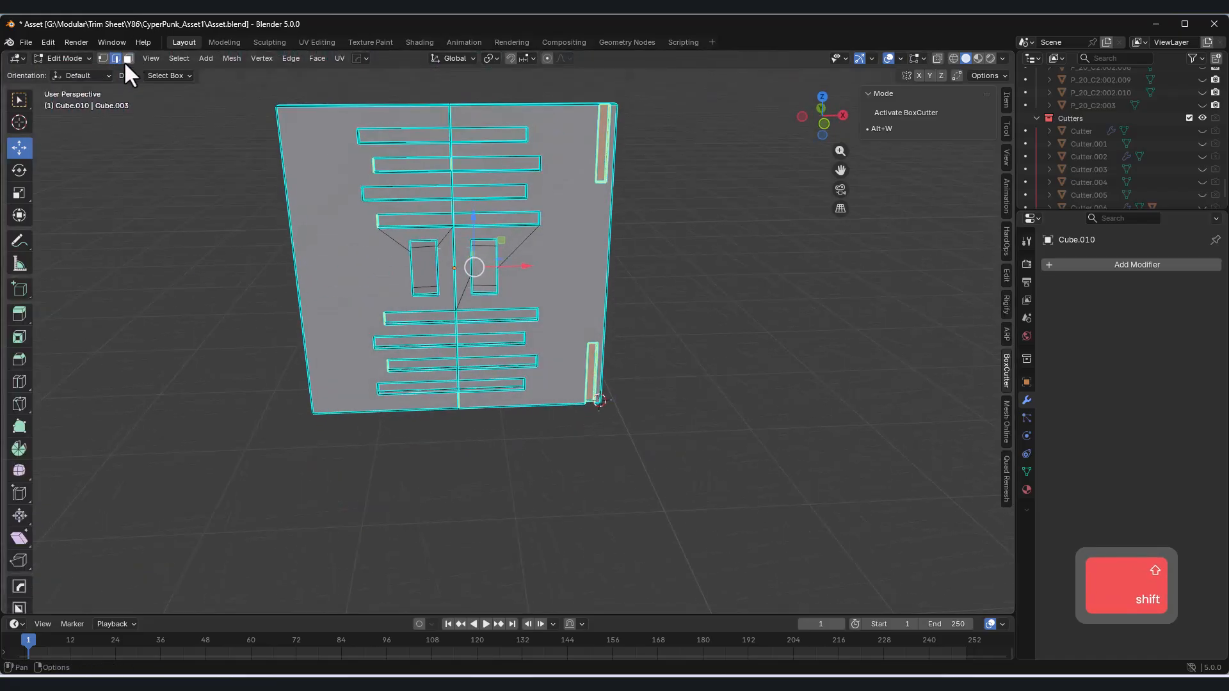
{"action": "left_click", "coordinate": [825, 122]}
{"action": "left_click", "coordinate": [954, 59]}
{"action": "left_click_drag", "start_coordinate": [672, 480], "coordinate": [498, 124]}
{"action": "key", "text": "ctrl+KP_Add"}
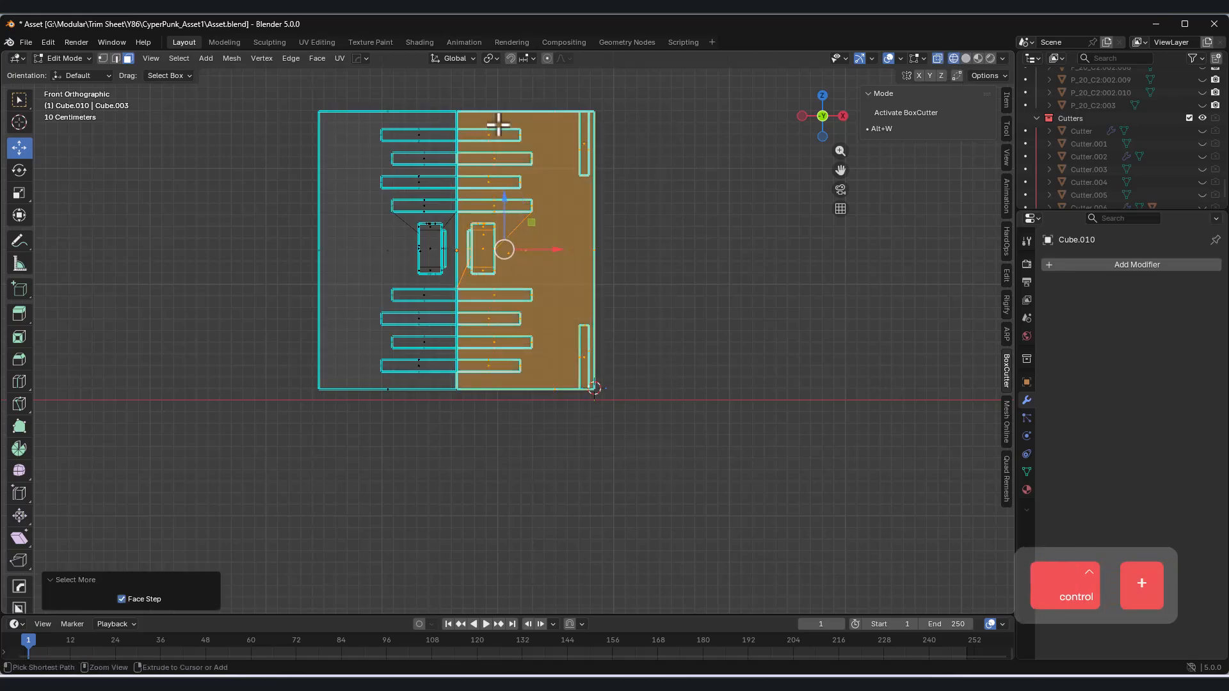
{"action": "left_click", "coordinate": [505, 126]}
{"action": "middle_click_drag", "start_coordinate": [363, 164], "coordinate": [385, 216], "text": "shift"}
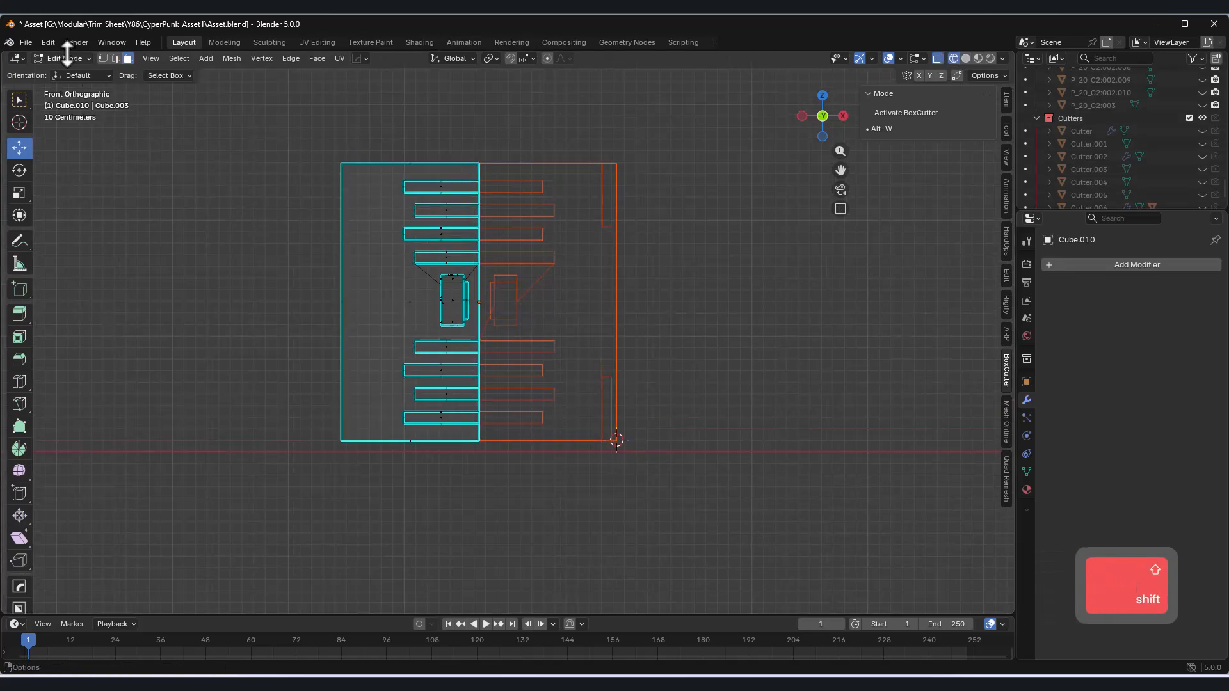
{"action": "left_click", "coordinate": [72, 73]}
Try mirroring the separated right half along Z with the Mirror gizmo and undo each attempt.
{"action": "left_click", "coordinate": [505, 202]}
{"action": "middle_click_drag", "start_coordinate": [506, 202], "coordinate": [365, 220], "text": "shift"}
{"action": "scroll", "coordinate": [416, 269], "scroll_direction": "up", "scroll_amount": 2}
{"action": "middle_click_drag", "start_coordinate": [416, 269], "coordinate": [443, 258], "text": "shift"}
{"action": "key", "text": "alt+x"}
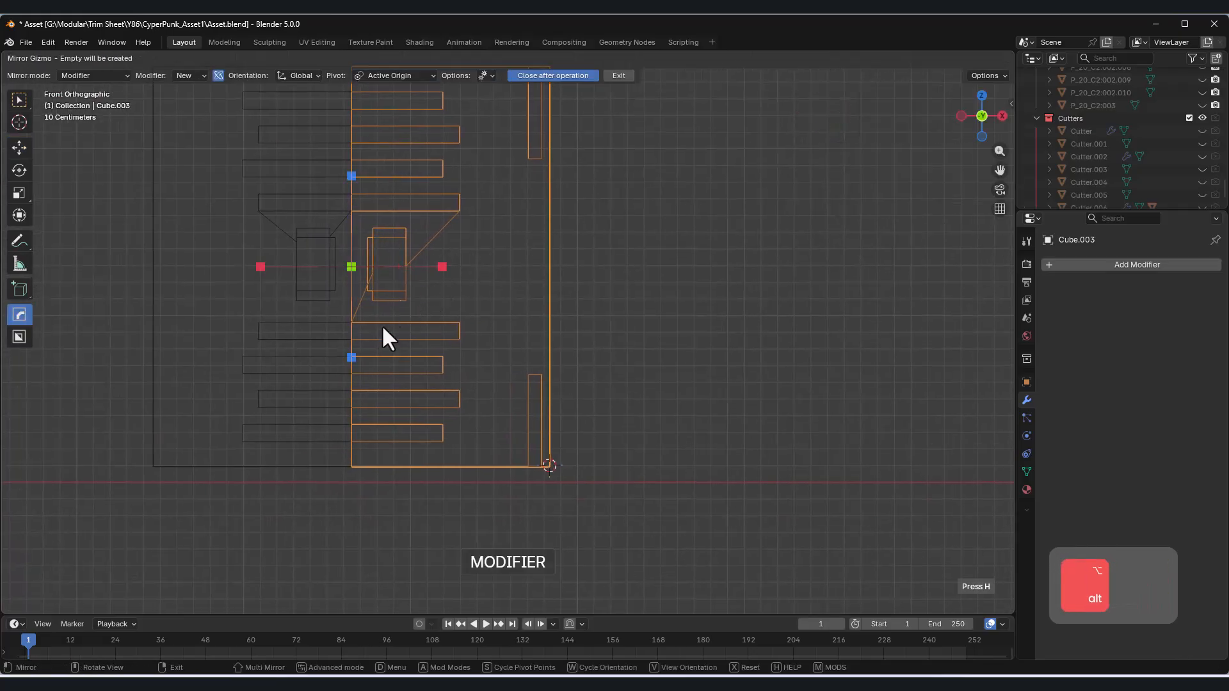
{"action": "left_click", "coordinate": [351, 357]}
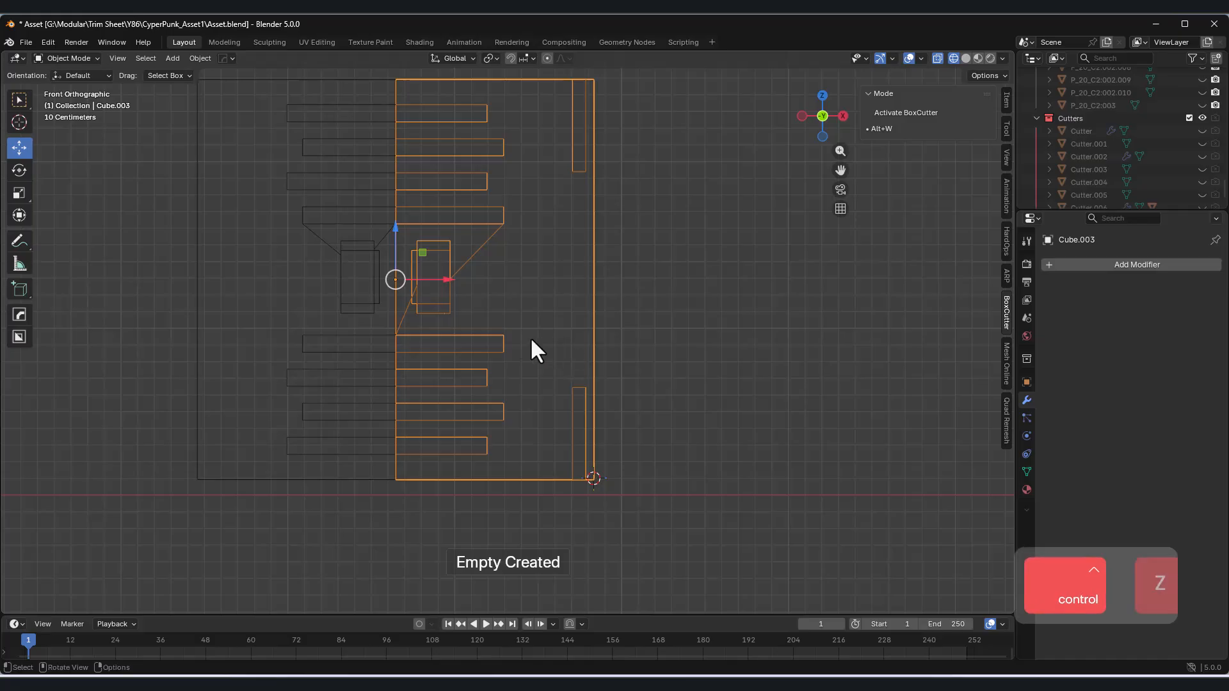
{"action": "key", "text": "alt+x"}
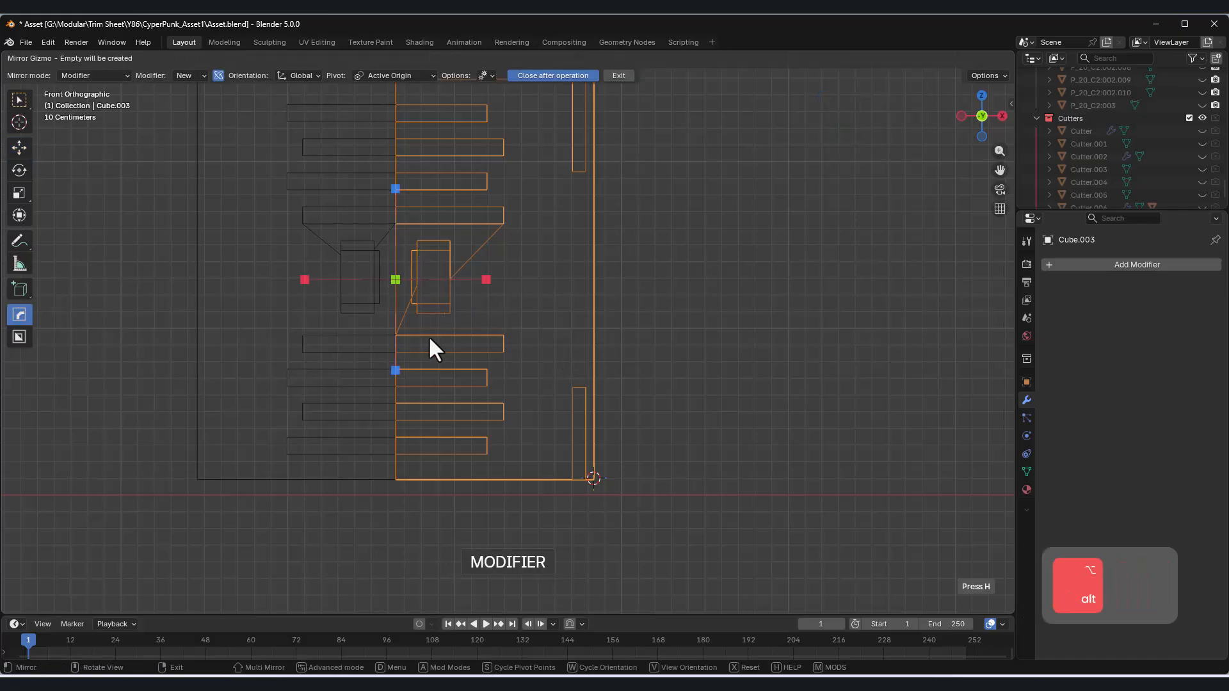
{"action": "left_click", "coordinate": [401, 373]}
{"action": "key", "text": "ctrl+z"}
{"action": "middle_click_drag", "start_coordinate": [411, 336], "coordinate": [616, 228]}
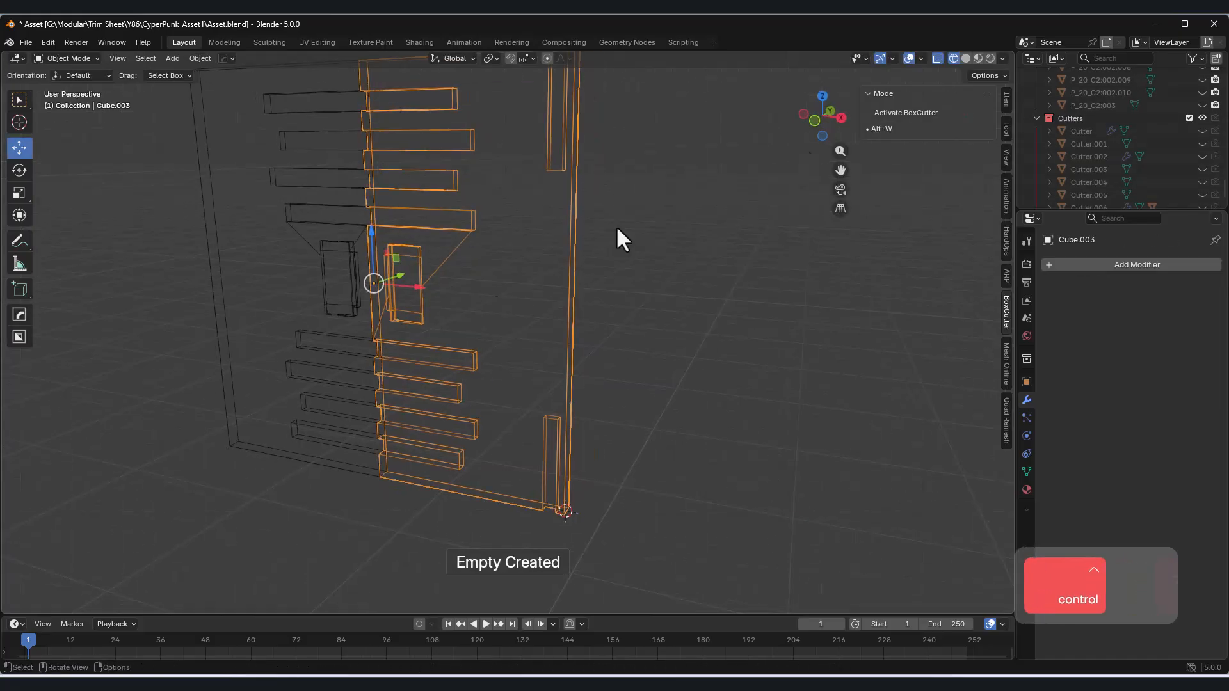
Connect the lower slots' end corners to each other and to the side slot's upper corner with new edges.
{"action": "left_click", "coordinate": [966, 58]}
{"action": "middle_click_drag", "start_coordinate": [448, 424], "coordinate": [463, 331], "text": "shift"}
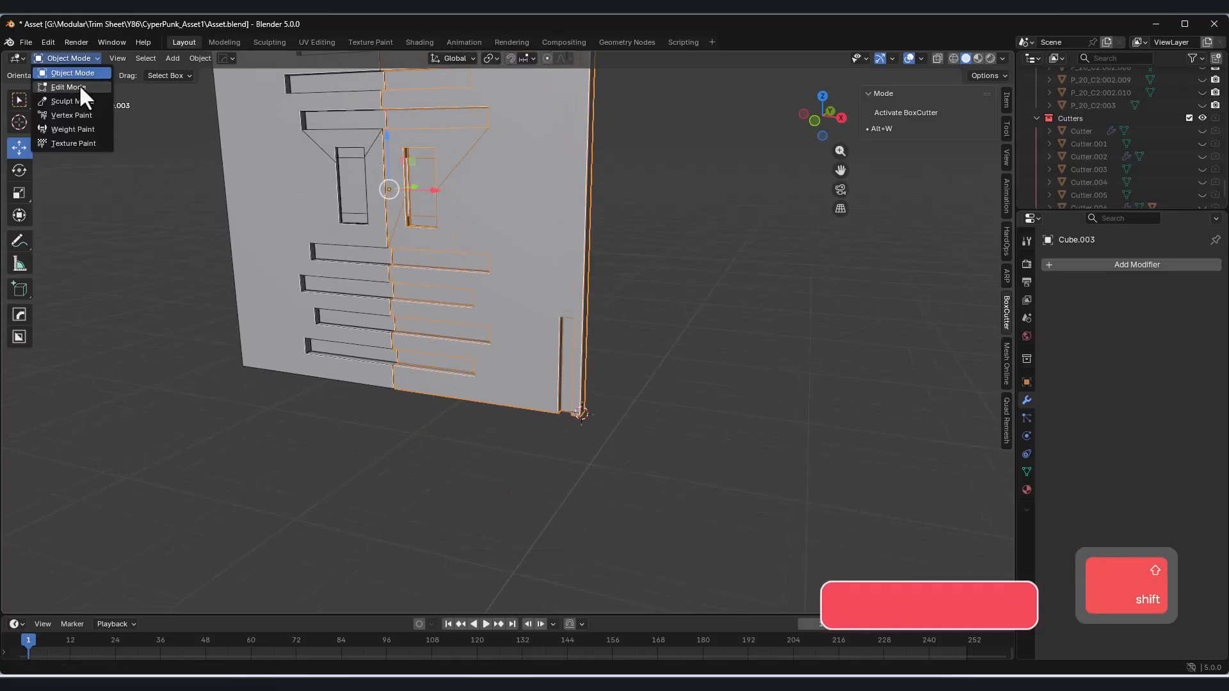
{"action": "left_click", "coordinate": [68, 86]}
{"action": "scroll", "coordinate": [491, 345], "scroll_direction": "up", "scroll_amount": 3}
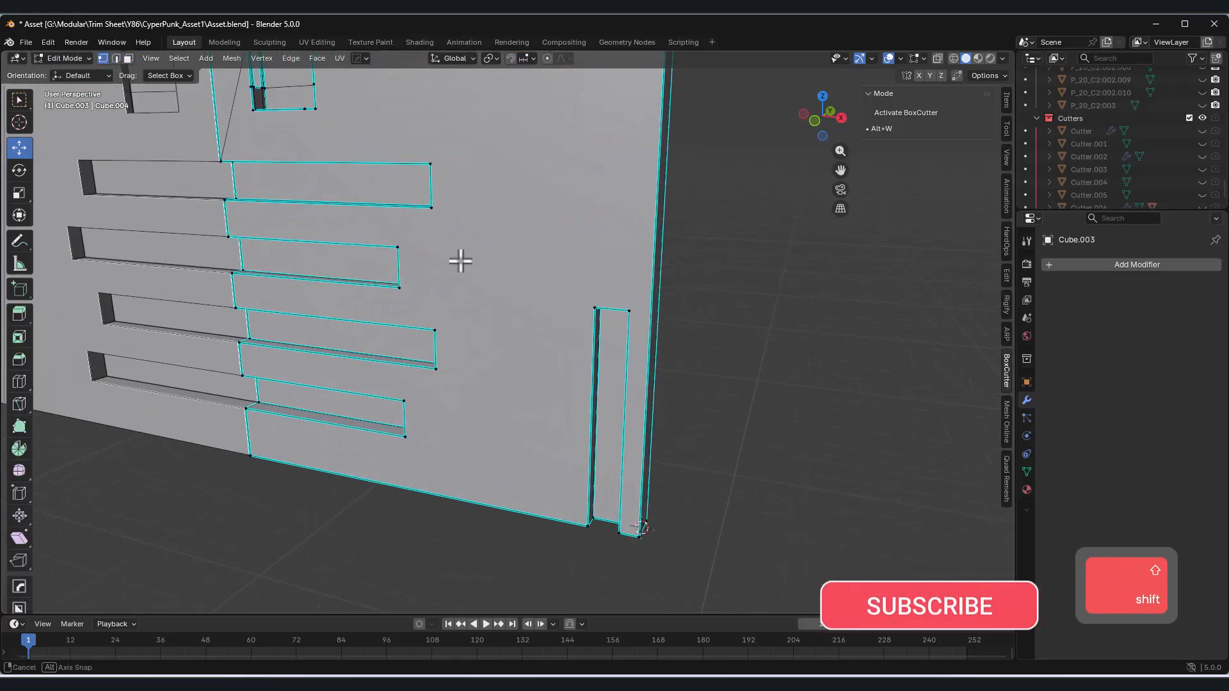
{"action": "scroll", "coordinate": [528, 295], "scroll_direction": "up", "scroll_amount": 2}
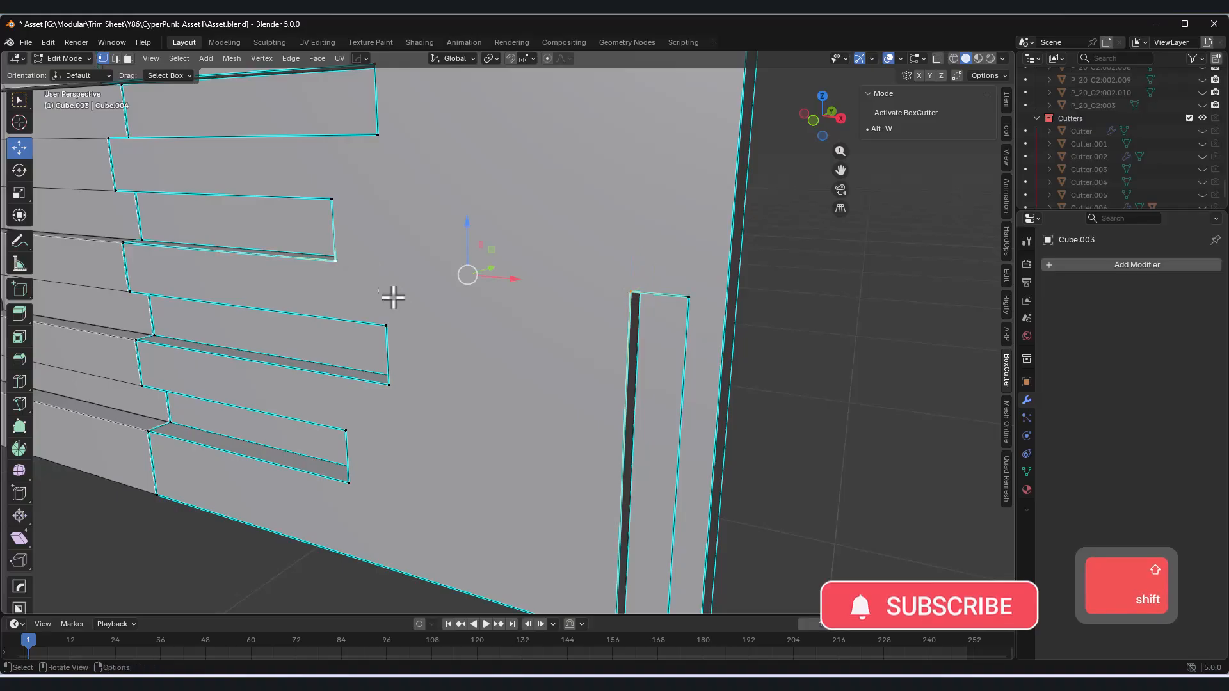
{"action": "scroll", "coordinate": [548, 272], "scroll_direction": "down", "scroll_amount": 3}
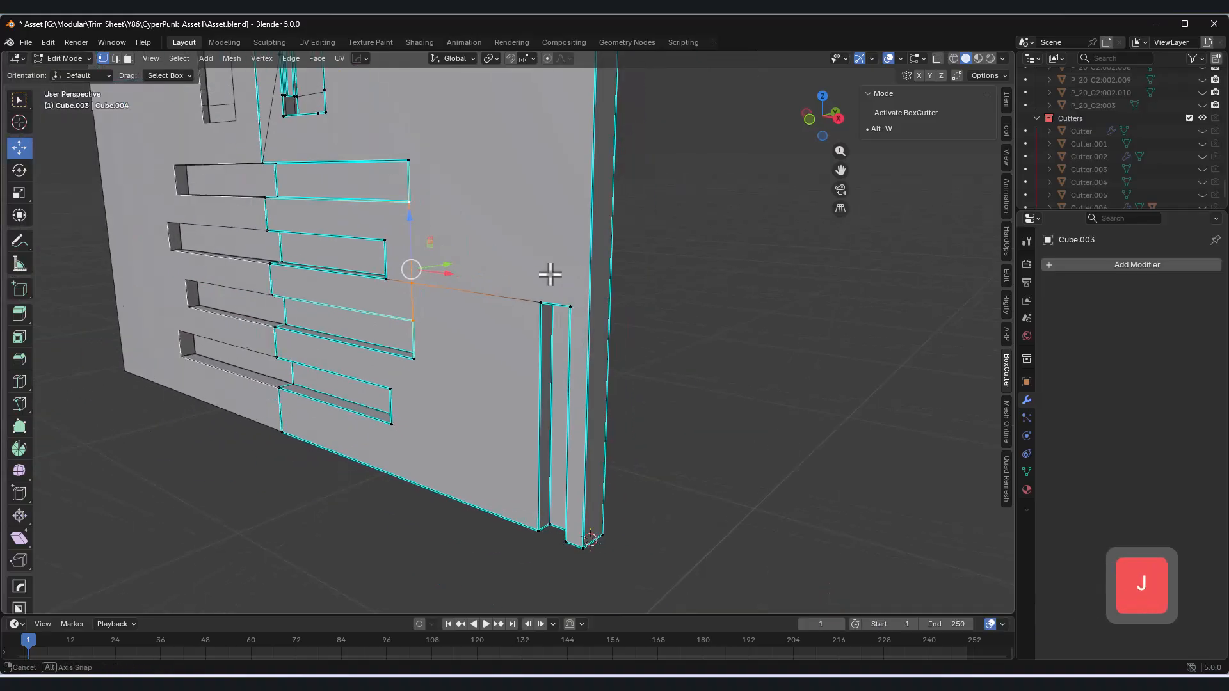
Add a loop cut across the panel's outer side, slide its front vertex and connect it to the nearby slot's end corner.
{"action": "key", "text": "ctrl+r"}
{"action": "left_click", "coordinate": [592, 499]}
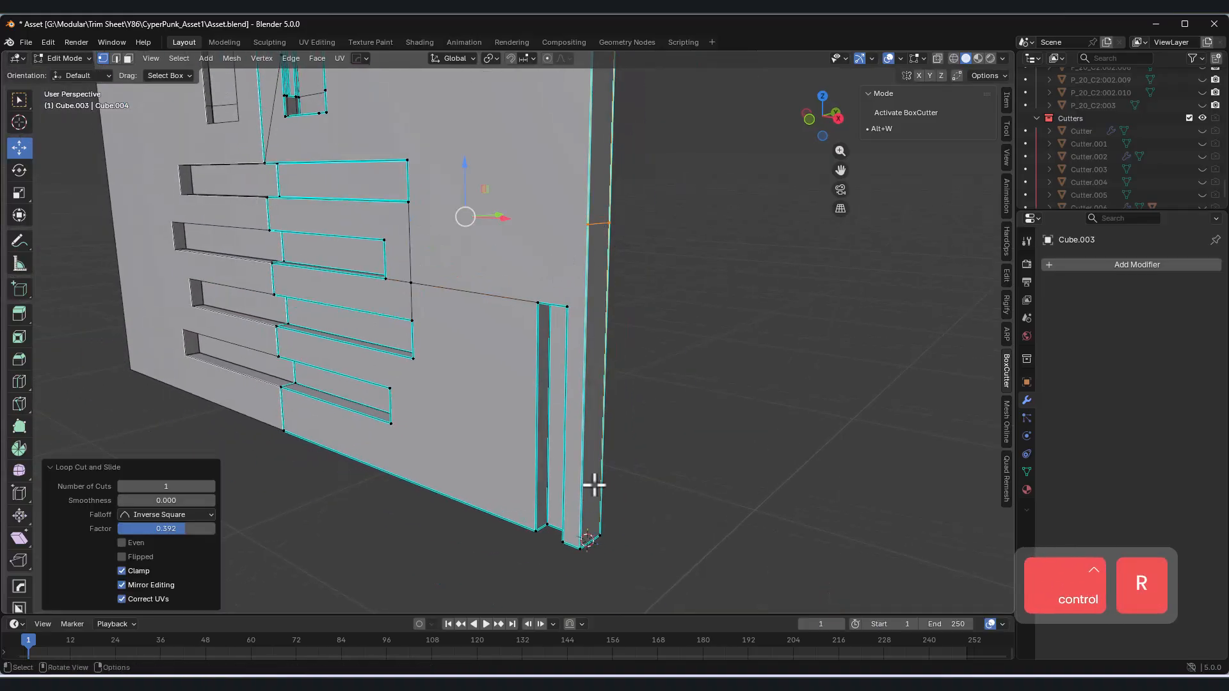
{"action": "left_click", "coordinate": [589, 232]}
{"action": "left_click", "coordinate": [587, 231]}
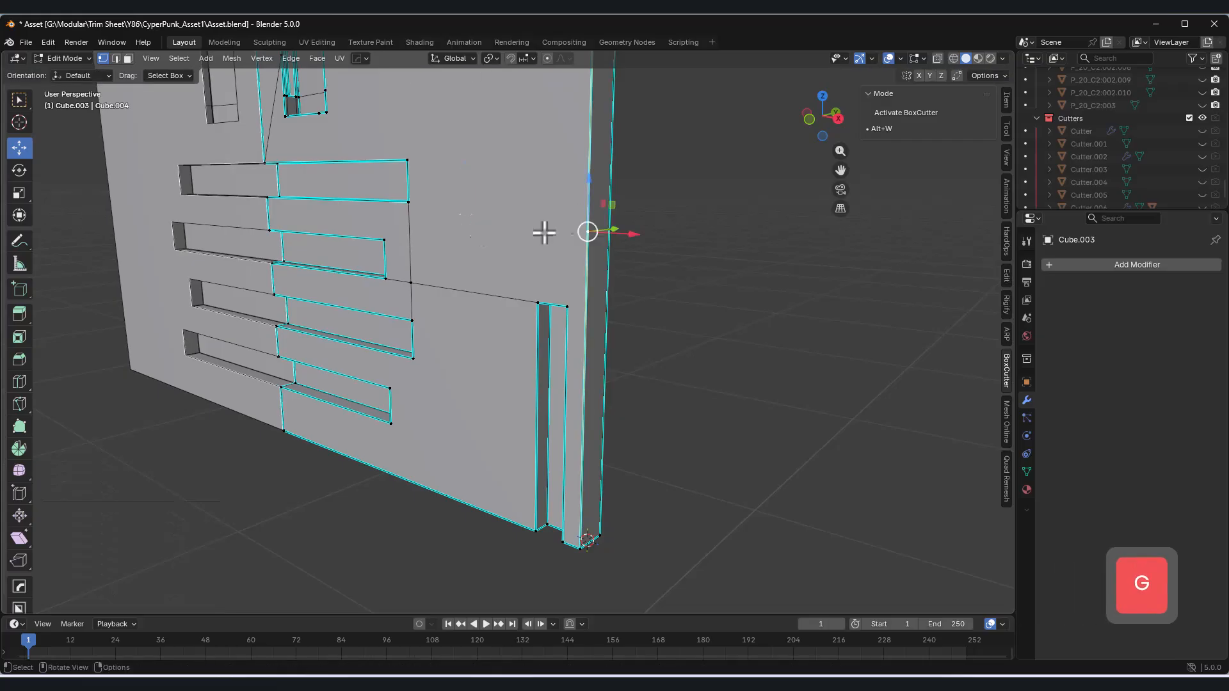
{"action": "left_click", "coordinate": [384, 240], "text": "shift"}
{"action": "key", "text": "j"}
Dissolve the surplus edges along the bottom wall of the right half's handle recess.
{"action": "middle_click_drag", "start_coordinate": [497, 244], "coordinate": [555, 247]}
{"action": "middle_click_drag", "start_coordinate": [543, 193], "coordinate": [548, 297], "text": "shift"}
{"action": "scroll", "coordinate": [548, 297], "scroll_direction": "down", "scroll_amount": 4}
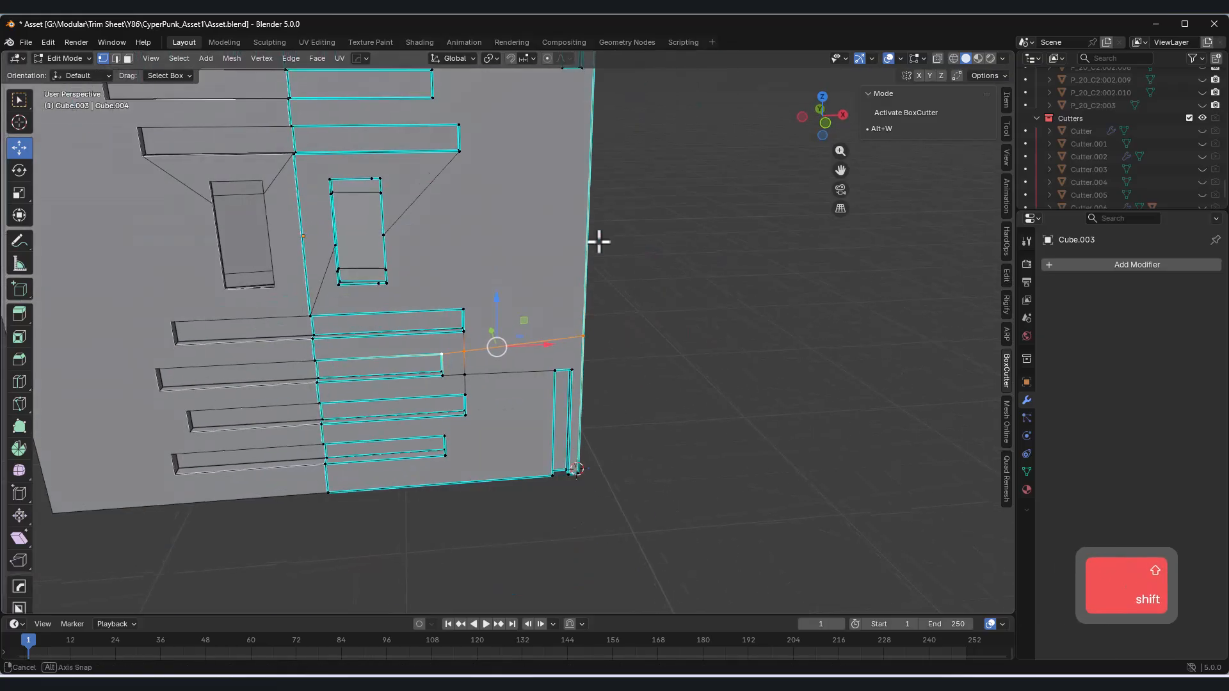
{"action": "middle_click_drag", "start_coordinate": [593, 241], "coordinate": [624, 244]}
{"action": "middle_click_drag", "start_coordinate": [384, 272], "coordinate": [516, 271], "text": "shift"}
{"action": "scroll", "coordinate": [516, 272], "scroll_direction": "up", "scroll_amount": 4}
{"action": "middle_click_drag", "start_coordinate": [529, 149], "coordinate": [496, 188]}
{"action": "middle_click_drag", "start_coordinate": [480, 110], "coordinate": [423, 109]}
{"action": "middle_click_drag", "start_coordinate": [423, 110], "coordinate": [239, 201], "text": "shift"}
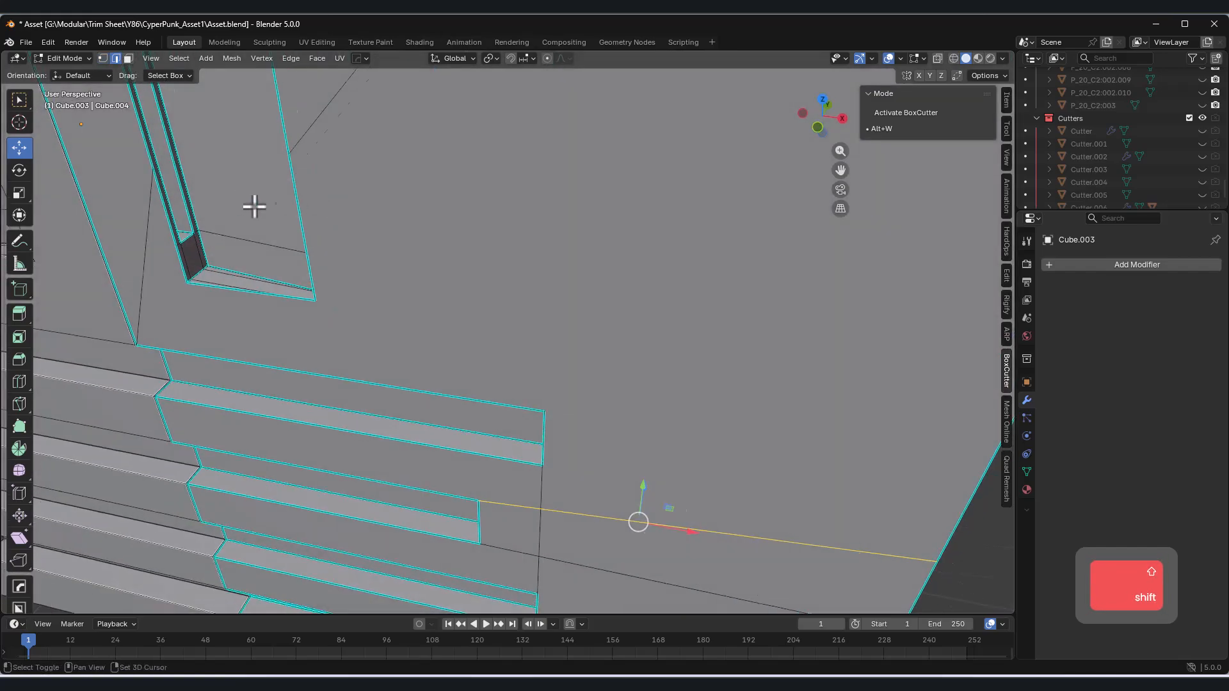
{"action": "scroll", "coordinate": [334, 282], "scroll_direction": "up", "scroll_amount": 4}
{"action": "middle_click_drag", "start_coordinate": [332, 282], "coordinate": [370, 283]}
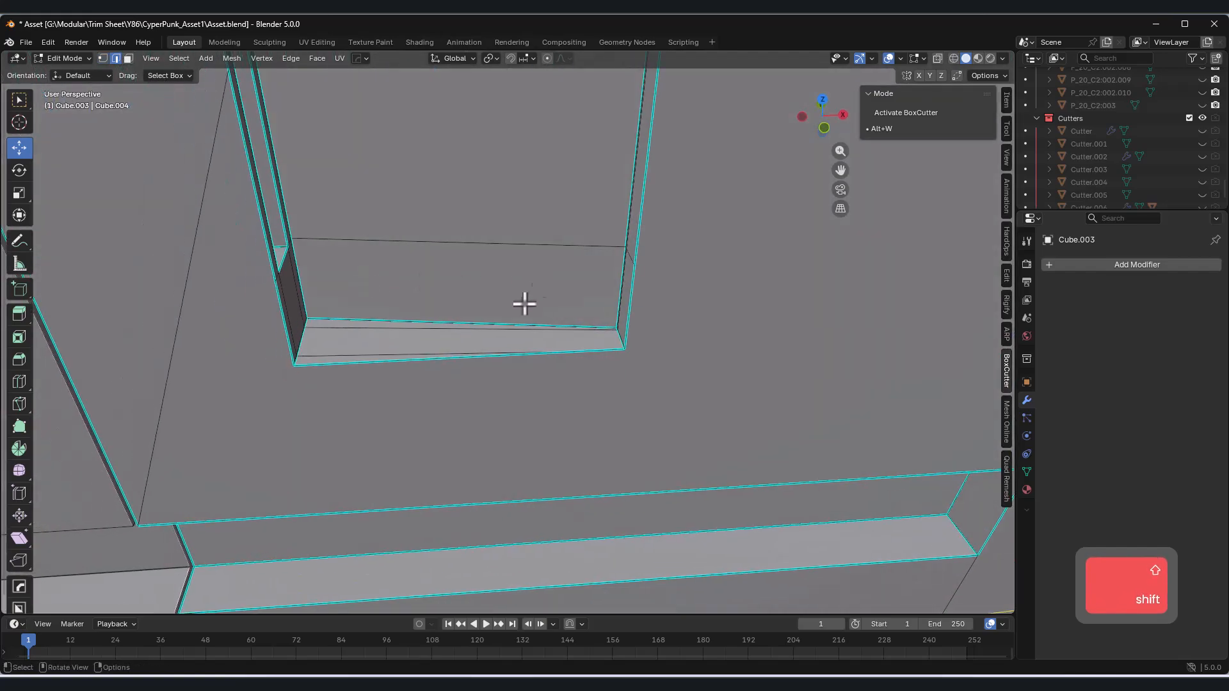
{"action": "left_click", "coordinate": [389, 344]}
{"action": "key", "text": "ctrl+x"}
{"action": "left_click", "coordinate": [370, 329]}
{"action": "key", "text": "x"}
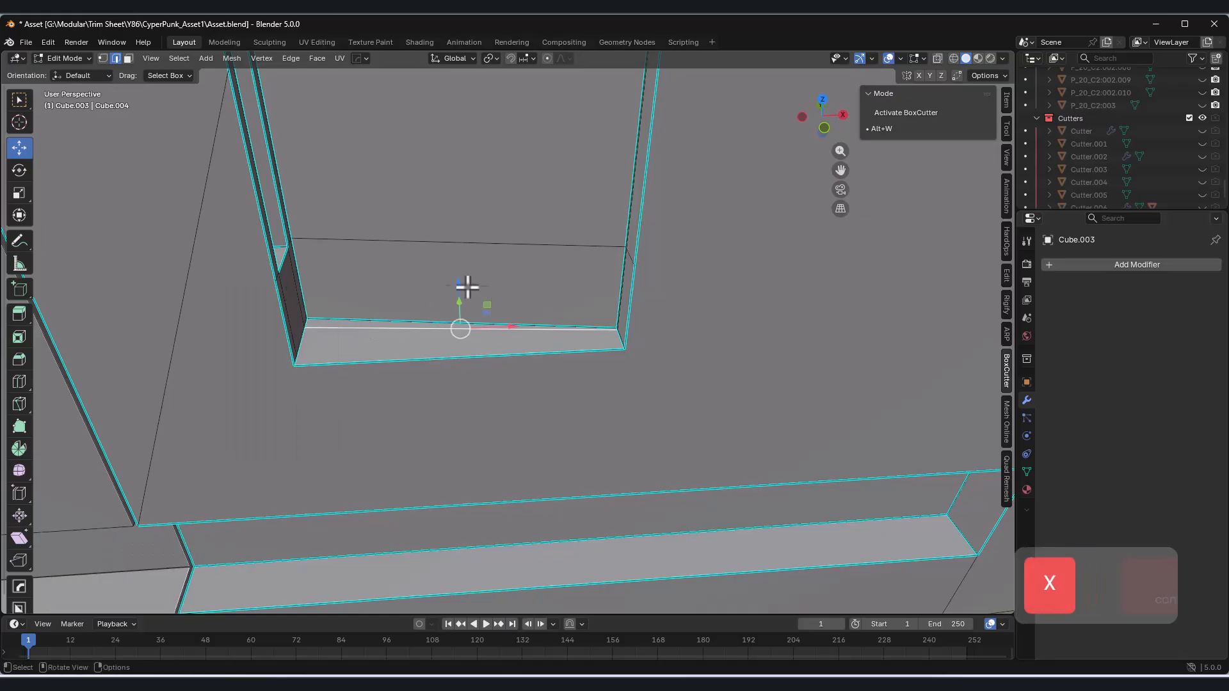
{"action": "middle_click_drag", "start_coordinate": [474, 288], "coordinate": [404, 295]}
{"action": "key", "text": "ctrl+x"}
Dissolve the surplus edges at the upper end of the same handle recess.
{"action": "middle_click_drag", "start_coordinate": [307, 250], "coordinate": [456, 214], "text": "shift"}
{"action": "scroll", "coordinate": [445, 258], "scroll_direction": "down", "scroll_amount": 3}
{"action": "middle_click_drag", "start_coordinate": [456, 237], "coordinate": [461, 285], "text": "shift"}
{"action": "scroll", "coordinate": [454, 257], "scroll_direction": "up", "scroll_amount": 3}
{"action": "middle_click_drag", "start_coordinate": [426, 170], "coordinate": [438, 239], "text": "shift"}
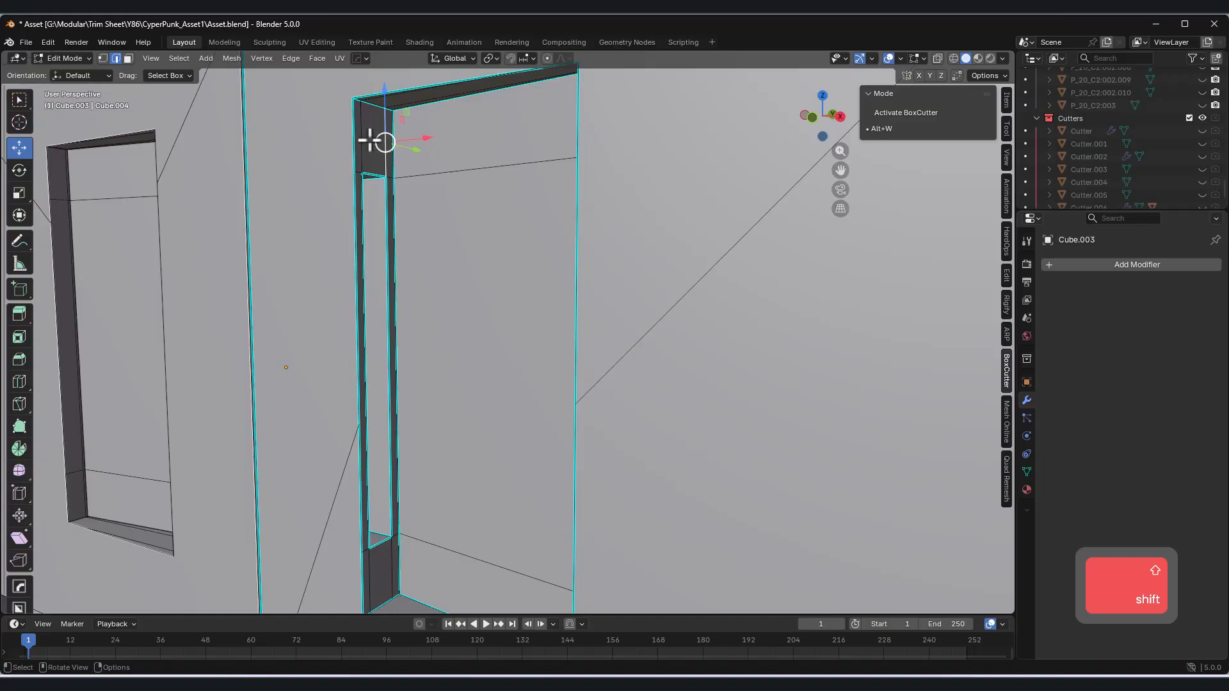
{"action": "left_click", "coordinate": [408, 100], "text": "shift"}
{"action": "key", "text": "ctrl+x"}
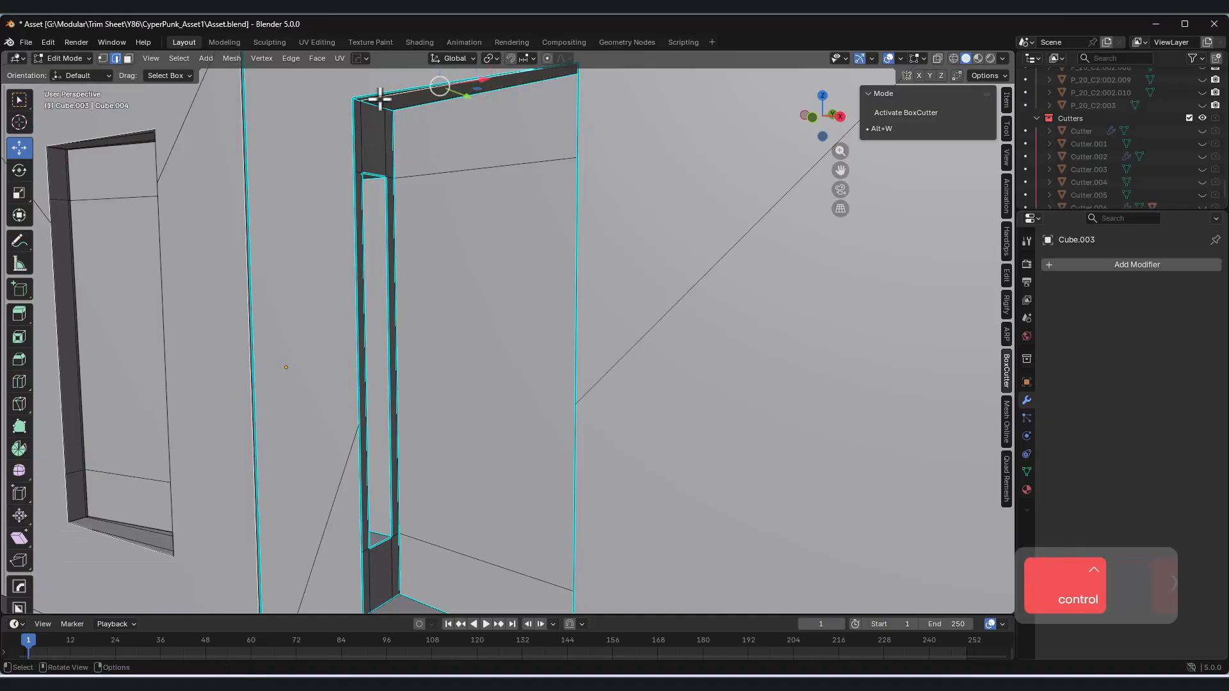
{"action": "key", "text": "ctrl+x"}
{"action": "middle_click_drag", "start_coordinate": [384, 101], "coordinate": [506, 125]}
{"action": "middle_click_drag", "start_coordinate": [545, 128], "coordinate": [686, 165], "text": "shift"}
{"action": "scroll", "coordinate": [703, 200], "scroll_direction": "down", "scroll_amount": 3}
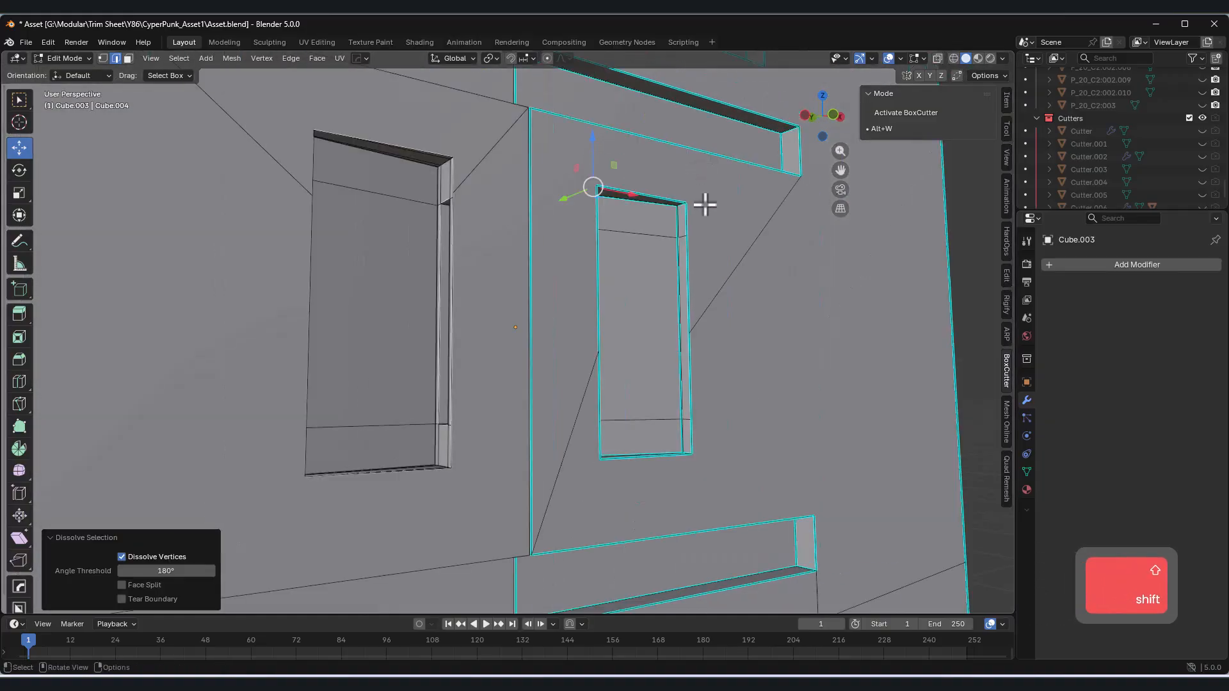
Merge the upper diagonal edge's end vertex on the right handle recess's side into the recess side vertex above it.
{"action": "middle_click_drag", "start_coordinate": [707, 213], "coordinate": [653, 308], "text": "shift"}
{"action": "middle_click_drag", "start_coordinate": [653, 307], "coordinate": [658, 374], "text": "shift"}
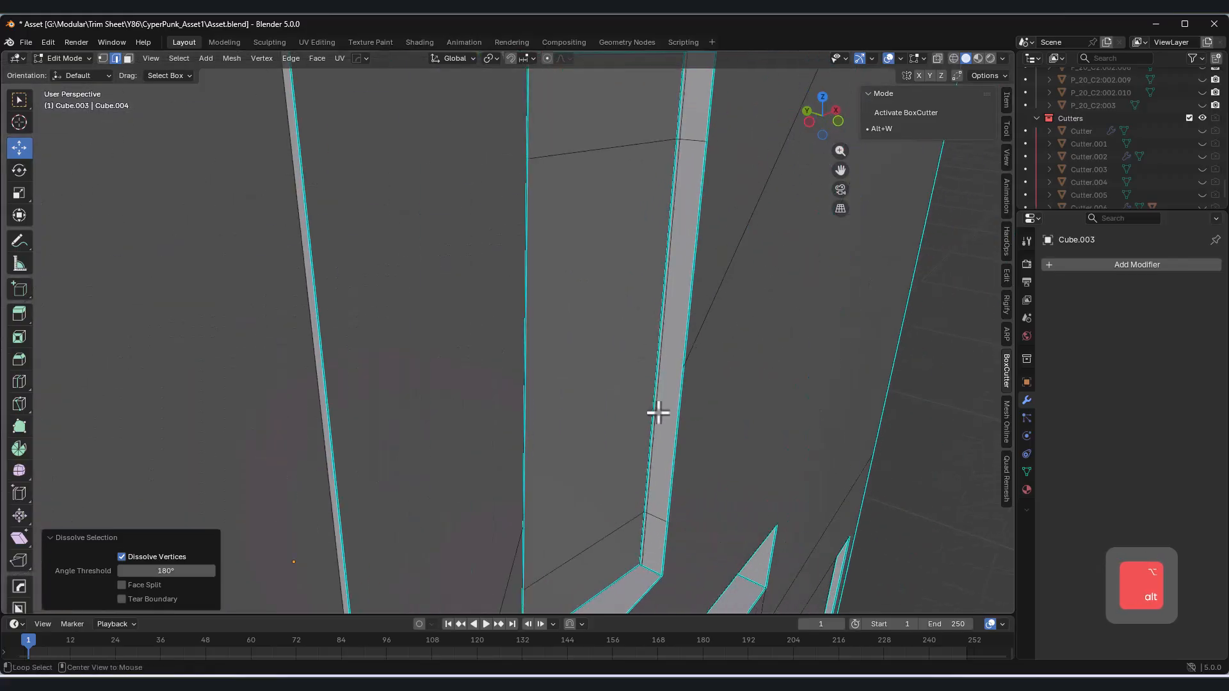
{"action": "left_click", "coordinate": [668, 430], "text": "alt"}
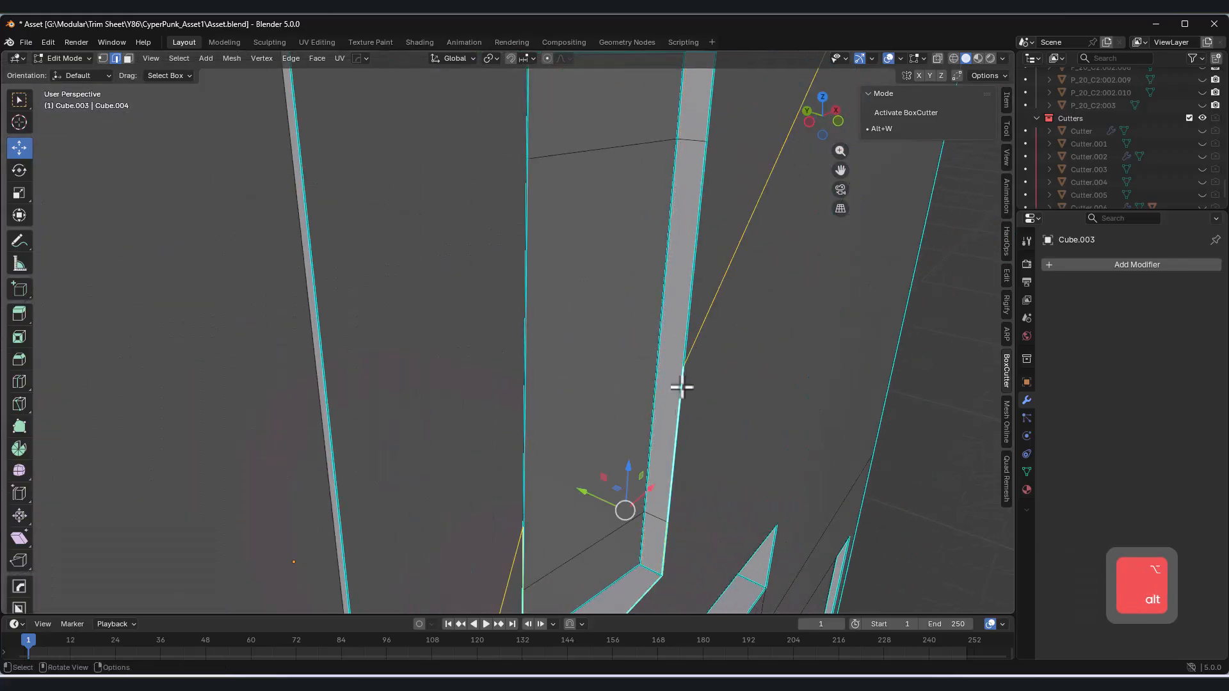
{"action": "scroll", "coordinate": [679, 404], "scroll_direction": "down", "scroll_amount": 5}
{"action": "middle_click_drag", "start_coordinate": [684, 376], "coordinate": [537, 312]}
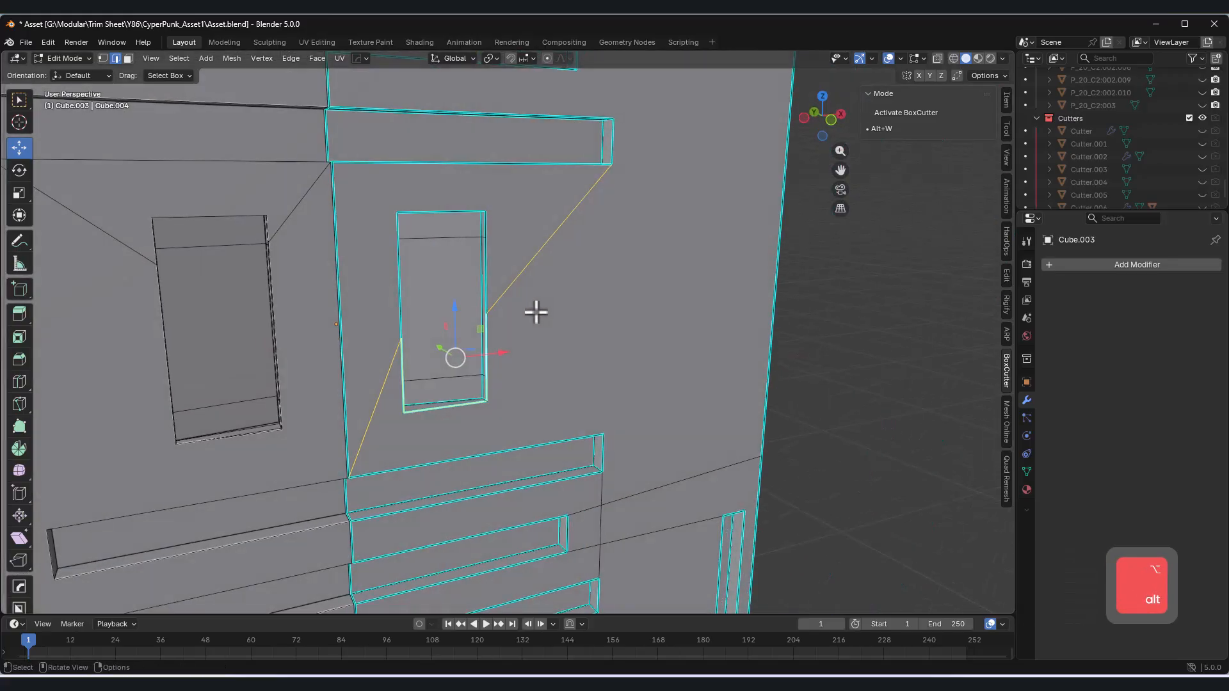
{"action": "middle_click_drag", "start_coordinate": [475, 232], "coordinate": [168, 81]}
{"action": "left_click", "coordinate": [117, 58]}
{"action": "middle_click_drag", "start_coordinate": [467, 251], "coordinate": [365, 225]}
{"action": "middle_click_drag", "start_coordinate": [416, 238], "coordinate": [598, 294], "text": "shift"}
{"action": "scroll", "coordinate": [513, 280], "scroll_direction": "up", "scroll_amount": 4}
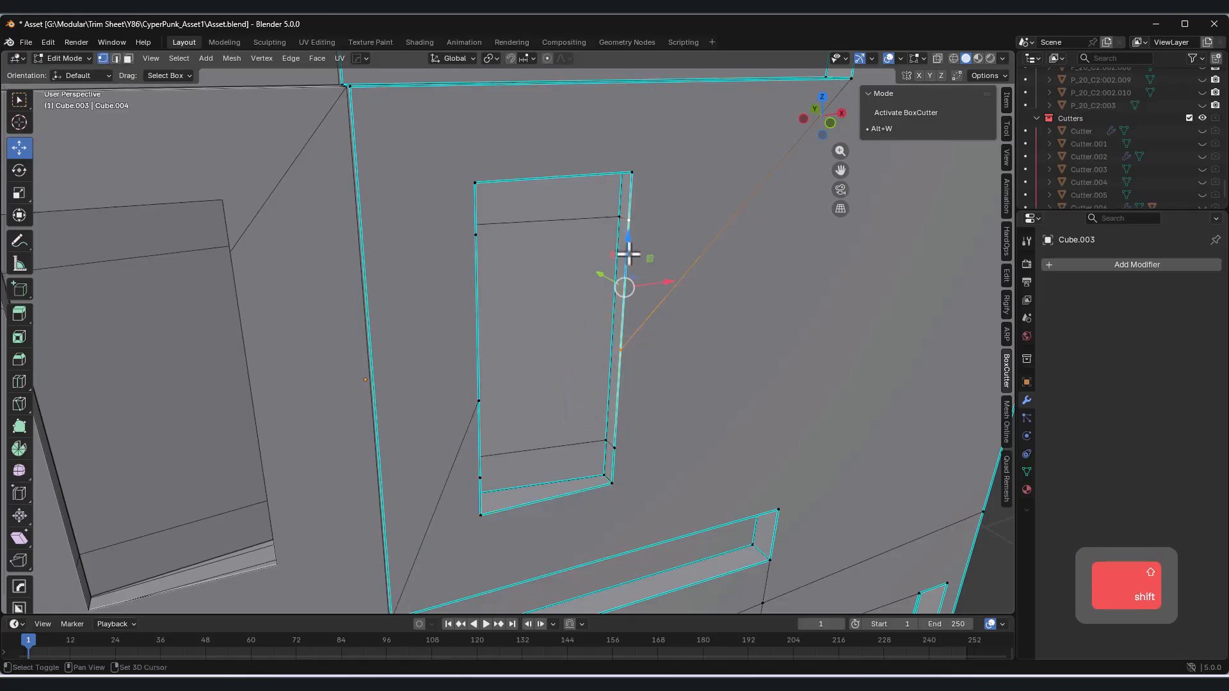
{"action": "left_click", "coordinate": [595, 310]}
{"action": "scroll", "coordinate": [543, 435], "scroll_direction": "down", "scroll_amount": 3}
{"action": "middle_click_drag", "start_coordinate": [540, 445], "coordinate": [561, 350], "text": "shift"}
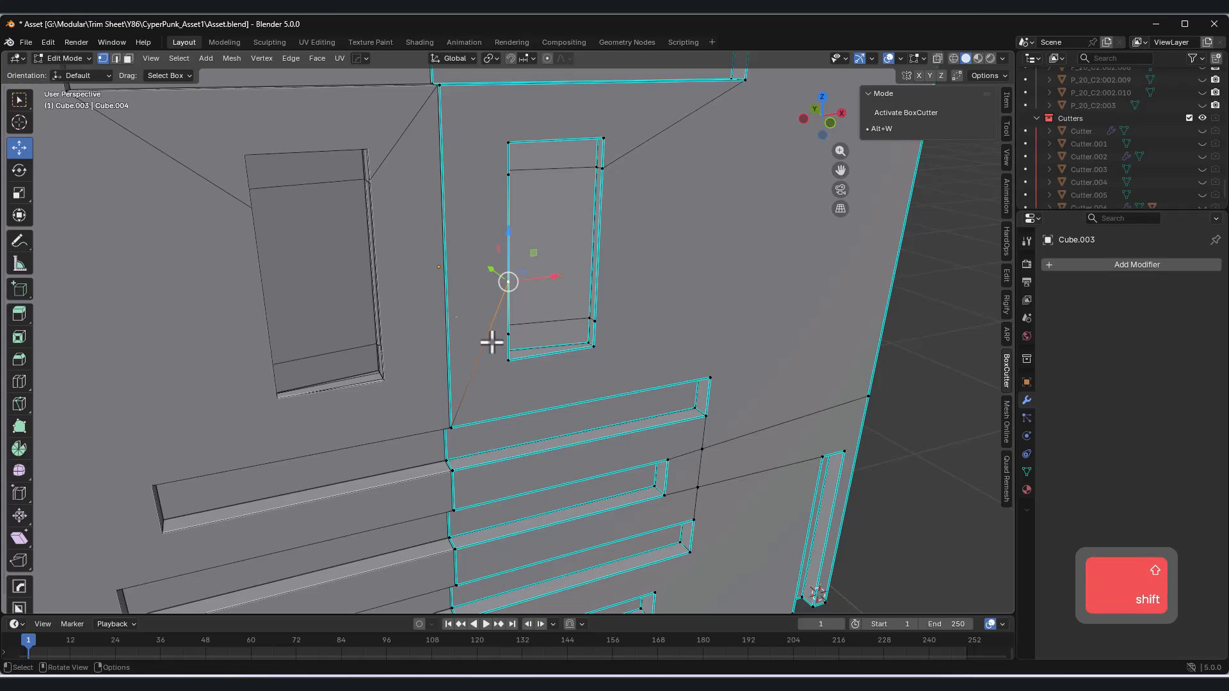
Hide everything except the right panel half and resume editing its mesh.
{"action": "left_click", "coordinate": [74, 72]}
{"action": "key", "text": "shift+h"}
{"action": "middle_click_drag", "start_coordinate": [538, 286], "coordinate": [576, 320], "text": "shift"}
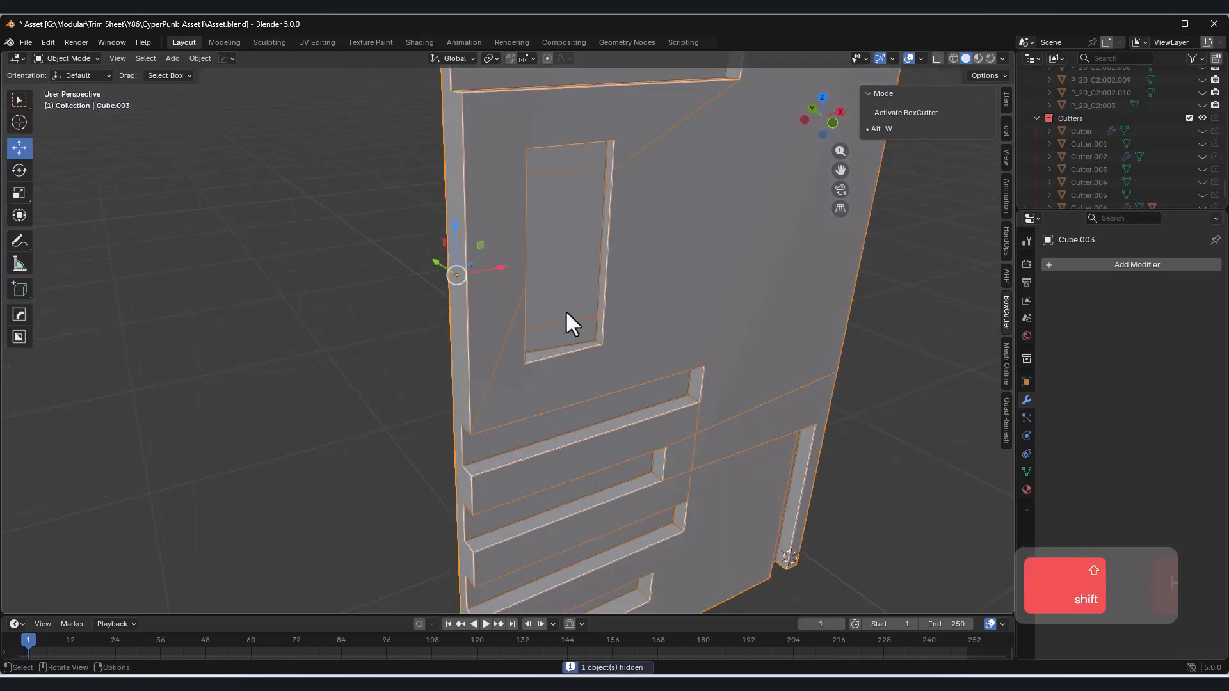
{"action": "left_click", "coordinate": [68, 86]}
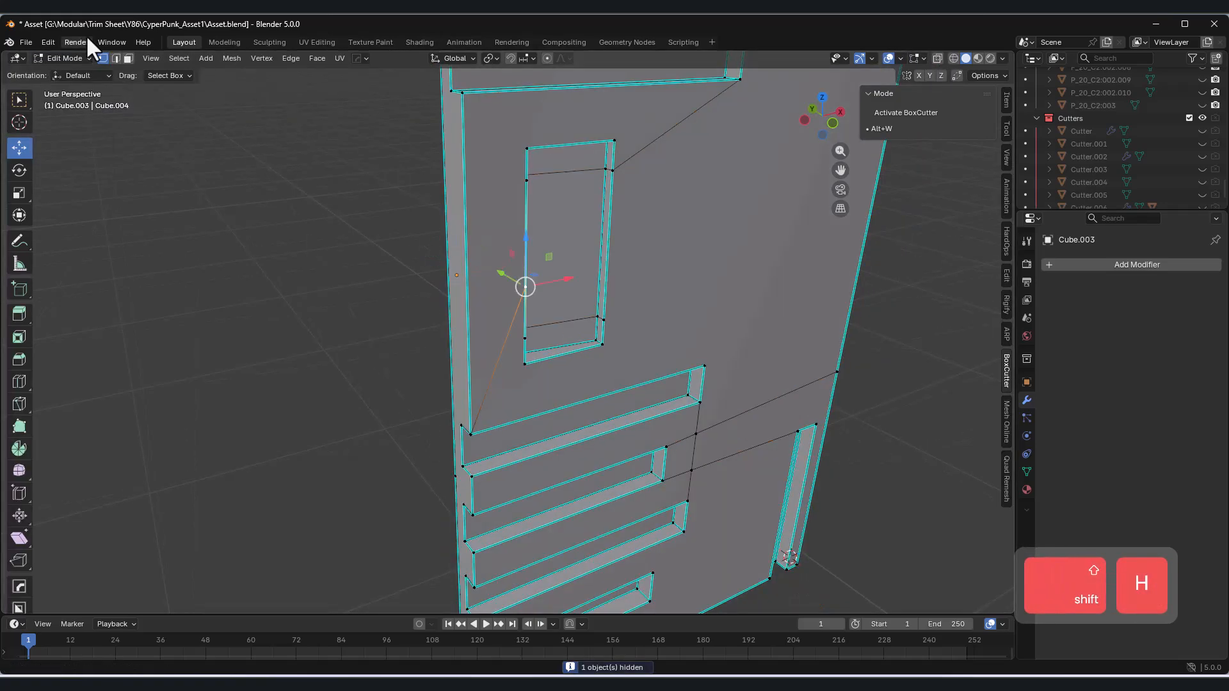
Connect the recess's lower corner to the seam-side corner of the slot below and dissolve the old diagonal edge.
{"action": "left_click", "coordinate": [501, 370]}
{"action": "key", "text": "ctrl+x"}
{"action": "middle_click_drag", "start_coordinate": [513, 357], "coordinate": [511, 308]}
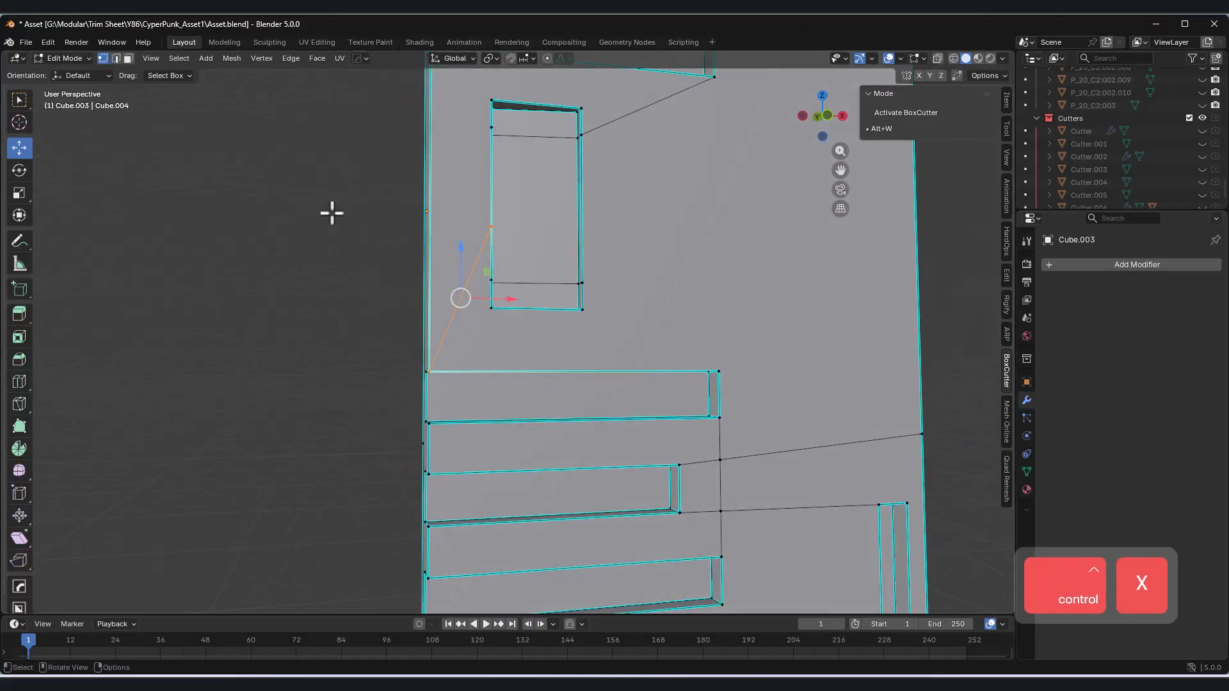
{"action": "scroll", "coordinate": [279, 172], "scroll_direction": "up", "scroll_amount": 1}
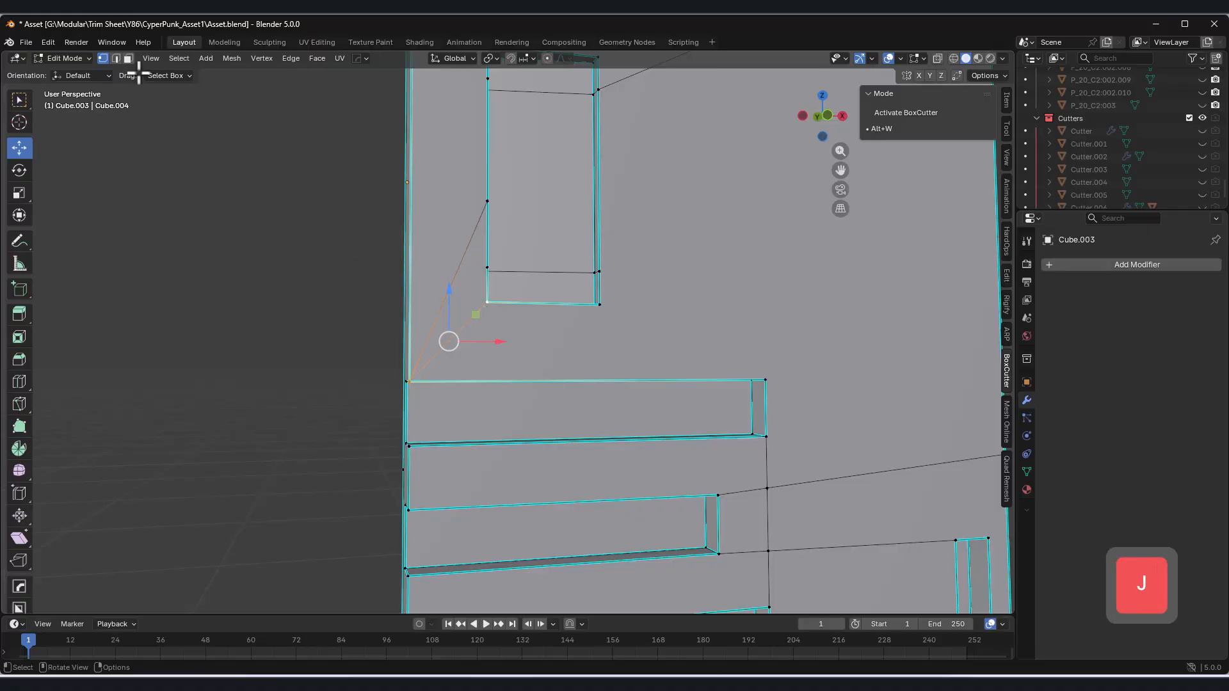
{"action": "left_click", "coordinate": [466, 255]}
{"action": "key", "text": "ctrl+x"}
{"action": "scroll", "coordinate": [470, 263], "scroll_direction": "down", "scroll_amount": 1}
{"action": "middle_click_drag", "start_coordinate": [469, 263], "coordinate": [663, 301]}
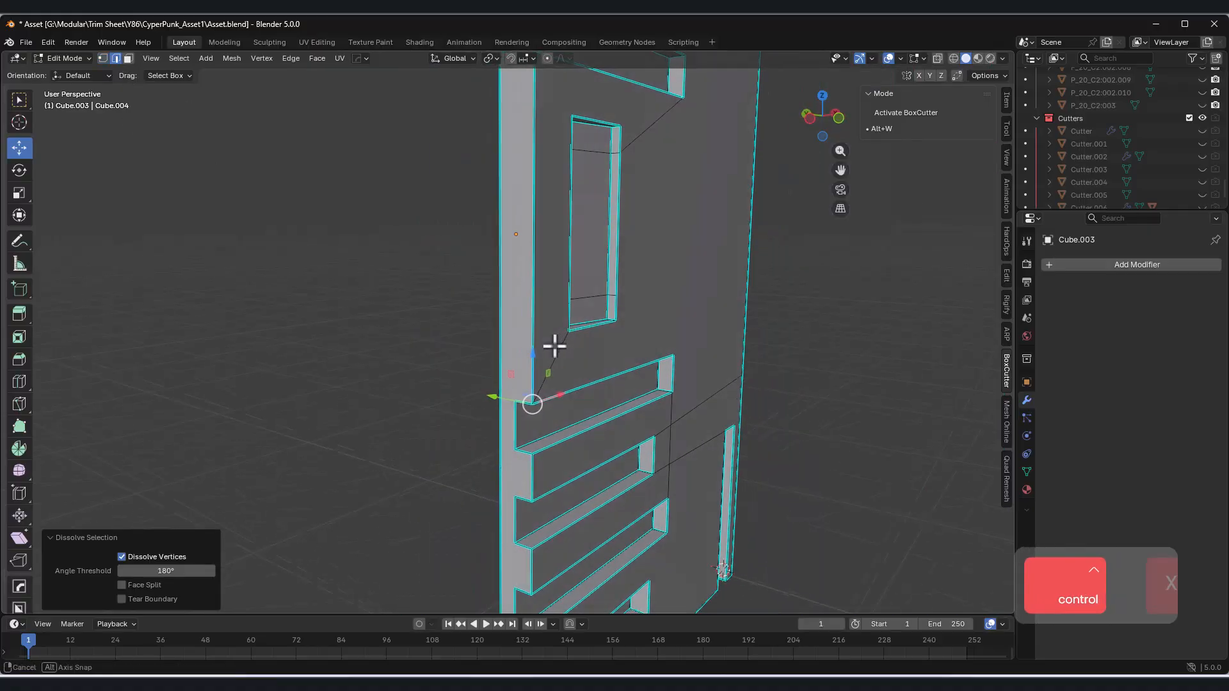
Connect the end corners of the slots above and below the recess, and knife-cut from the recess's lower corner to the outer side.
{"action": "middle_click_drag", "start_coordinate": [662, 301], "coordinate": [586, 320], "text": "shift"}
{"action": "middle_click_drag", "start_coordinate": [586, 320], "coordinate": [512, 309], "text": "shift"}
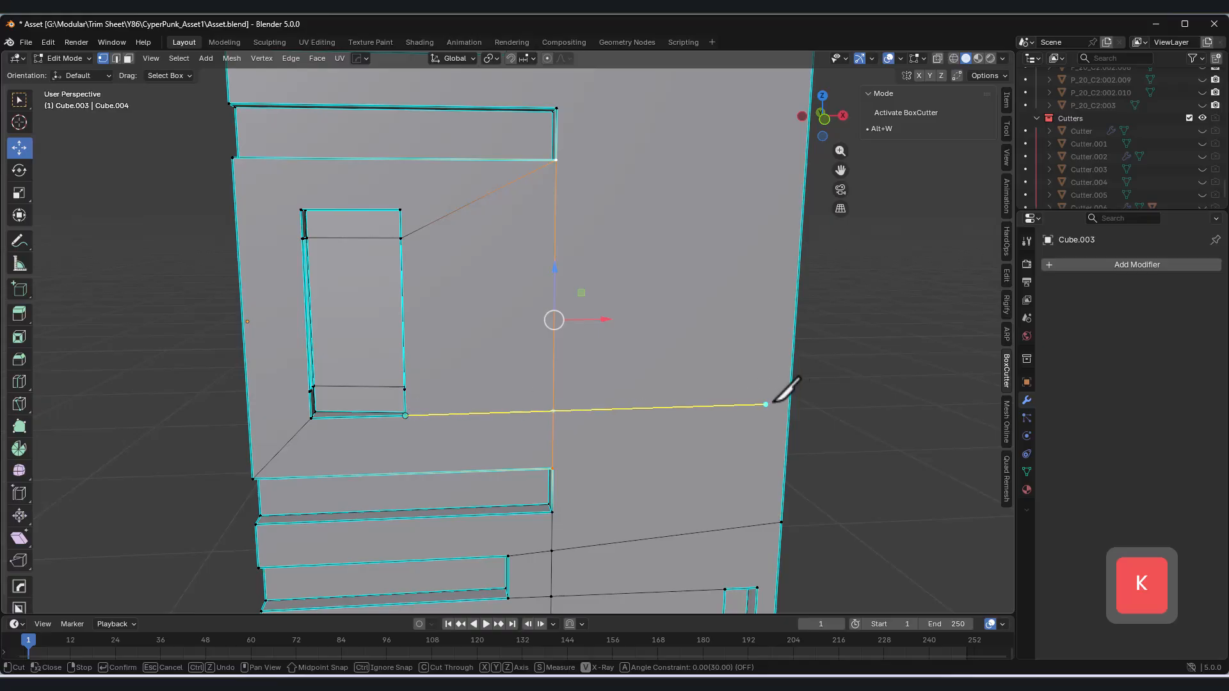
{"action": "middle_click_drag", "start_coordinate": [640, 296], "coordinate": [520, 355]}
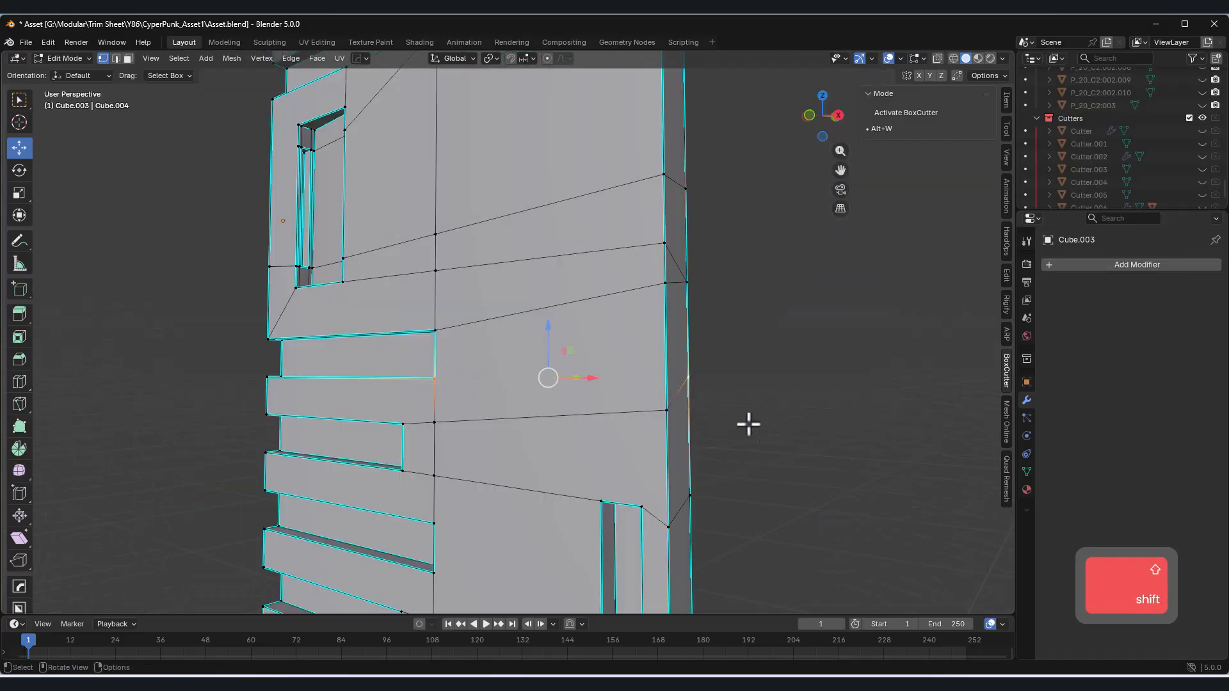
{"action": "middle_click_drag", "start_coordinate": [747, 423], "coordinate": [546, 385], "text": "shift"}
{"action": "scroll", "coordinate": [548, 308], "scroll_direction": "down", "scroll_amount": 3}
{"action": "middle_click_drag", "start_coordinate": [539, 304], "coordinate": [508, 315]}
Mirror the panel half across Z with bisect, apply the mirror modifier and delete its helper empty.
{"action": "left_click", "coordinate": [75, 73]}
{"action": "scroll", "coordinate": [520, 298], "scroll_direction": "down", "scroll_amount": 2}
{"action": "key", "text": "alt+x"}
{"action": "left_click", "coordinate": [472, 404]}
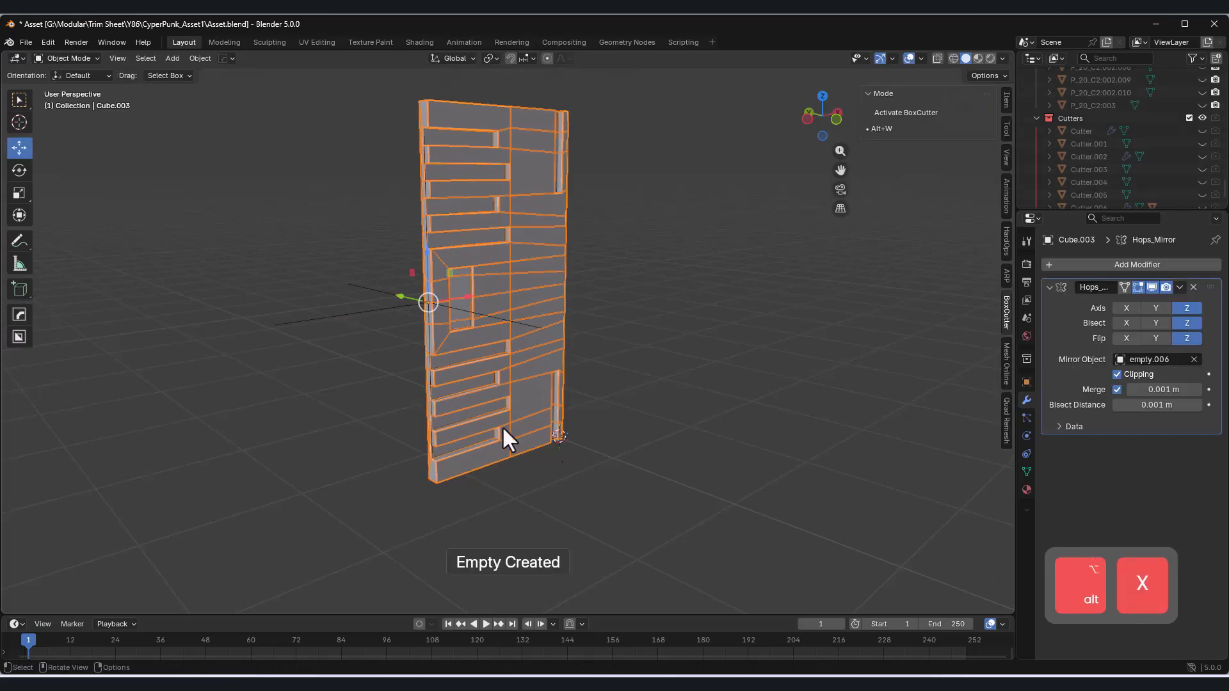
{"action": "middle_click_drag", "start_coordinate": [474, 406], "coordinate": [682, 422]}
{"action": "key", "text": "alt+v"}
{"action": "middle_click_drag", "start_coordinate": [570, 417], "coordinate": [644, 411]}
{"action": "left_click", "coordinate": [1116, 304]}
{"action": "left_click", "coordinate": [562, 288]}
{"action": "key", "text": "Delete"}
Add a 30° bevel with smooth-by-angle shading to the panel half.
{"action": "scroll", "coordinate": [568, 290], "scroll_direction": "up", "scroll_amount": 2}
{"action": "middle_click_drag", "start_coordinate": [567, 289], "coordinate": [559, 288]}
{"action": "left_click", "coordinate": [533, 286]}
{"action": "key", "text": "q"}
{"action": "left_click", "coordinate": [479, 209]}
{"action": "middle_click_drag", "start_coordinate": [481, 218], "coordinate": [498, 316]}
{"action": "scroll", "coordinate": [498, 316], "scroll_direction": "up", "scroll_amount": 4}
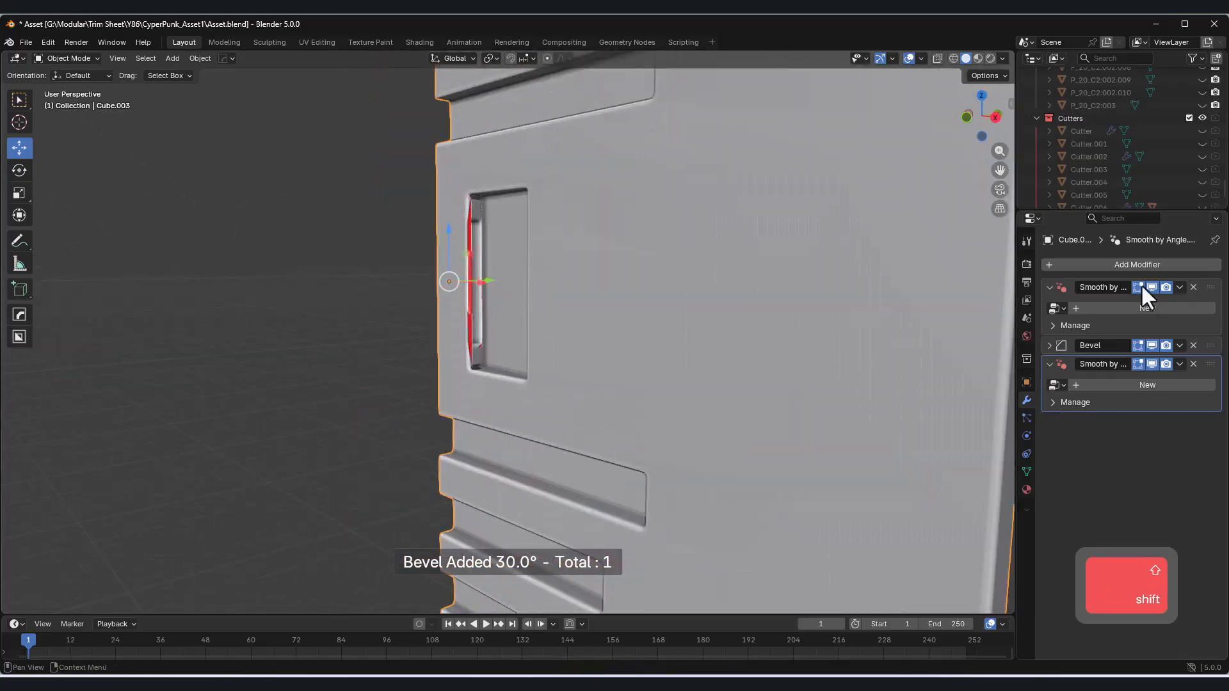
Set the bevel amount to 0.002 m.
{"action": "left_click", "coordinate": [1051, 347]}
{"action": "key", "text": "Tab"}
{"action": "scroll", "coordinate": [475, 359], "scroll_direction": "up", "scroll_amount": 5}
{"action": "double_click", "coordinate": [1135, 399]}
{"action": "type", "text": "0.002"}
{"action": "key", "text": "Return"}
Set the bevel amount to 0.005 m.
{"action": "scroll", "coordinate": [717, 382], "scroll_direction": "down", "scroll_amount": 4}
{"action": "middle_click_drag", "start_coordinate": [717, 382], "coordinate": [646, 352], "text": "shift"}
{"action": "scroll", "coordinate": [532, 351], "scroll_direction": "down", "scroll_amount": 5}
{"action": "scroll", "coordinate": [480, 352], "scroll_direction": "up", "scroll_amount": 3}
{"action": "middle_click_drag", "start_coordinate": [359, 349], "coordinate": [487, 353]}
{"action": "scroll", "coordinate": [664, 354], "scroll_direction": "up", "scroll_amount": 2}
{"action": "middle_click_drag", "start_coordinate": [365, 326], "coordinate": [470, 287]}
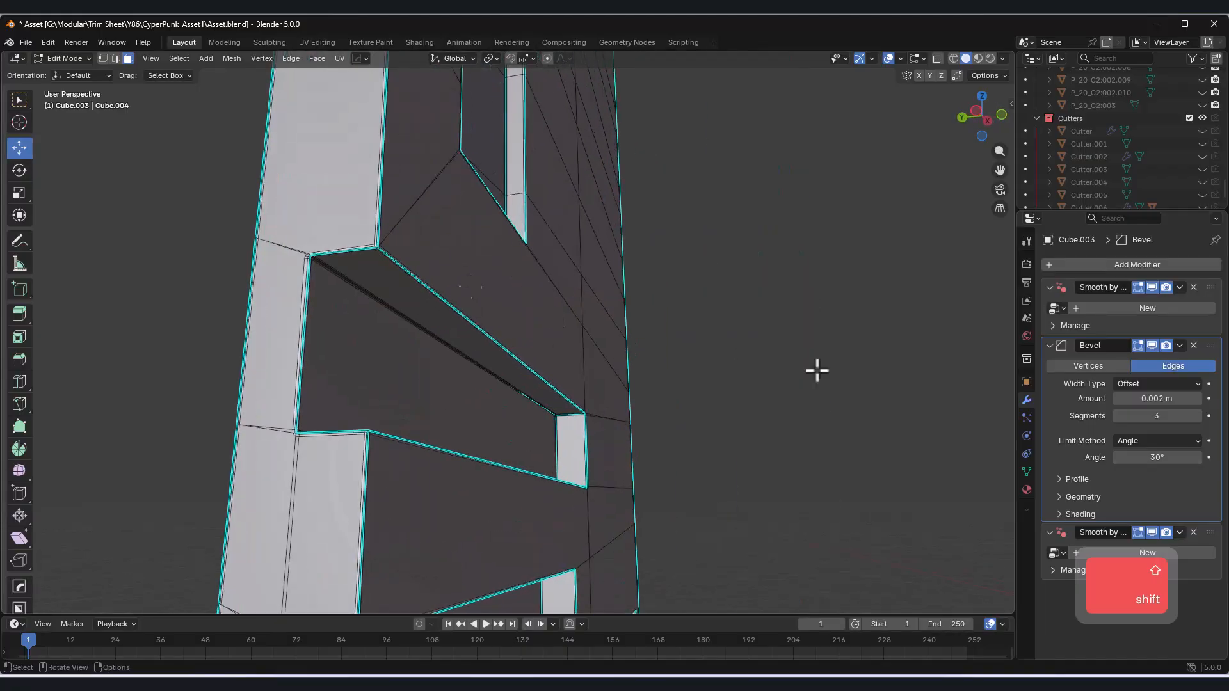
{"action": "type", "text": "5"}
{"action": "key", "text": "Return"}
Move the long inner edge of the handle recess about 0.002 m along Y with the bevel display temporarily off.
{"action": "middle_click_drag", "start_coordinate": [580, 307], "coordinate": [502, 388]}
{"action": "scroll", "coordinate": [488, 425], "scroll_direction": "up", "scroll_amount": 3}
{"action": "left_click", "coordinate": [500, 388]}
{"action": "middle_click_drag", "start_coordinate": [513, 326], "coordinate": [514, 282]}
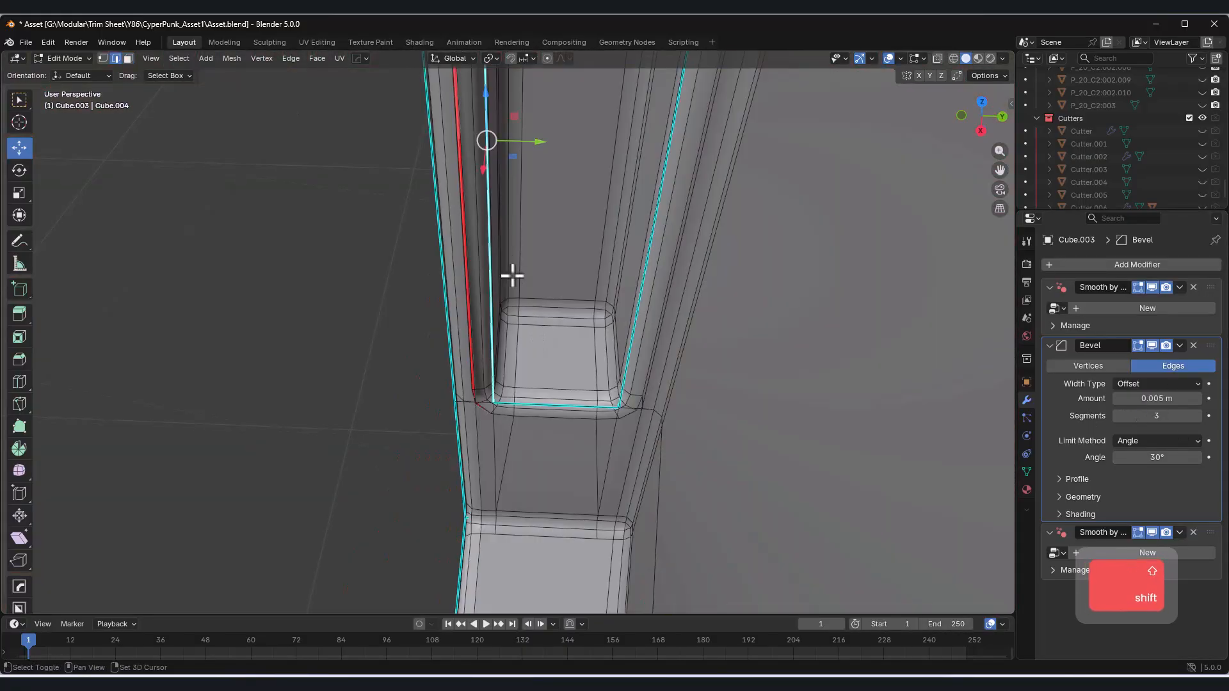
{"action": "left_click", "coordinate": [1153, 347]}
{"action": "left_click_drag", "start_coordinate": [538, 148], "coordinate": [572, 154]}
{"action": "left_click", "coordinate": [1154, 349]}
Knife-cut an edge from the lowest slot's inner corner across to the rear side of the panel half.
{"action": "scroll", "coordinate": [563, 321], "scroll_direction": "down", "scroll_amount": 6}
{"action": "middle_click_drag", "start_coordinate": [557, 434], "coordinate": [395, 305]}
{"action": "key", "text": "k"}
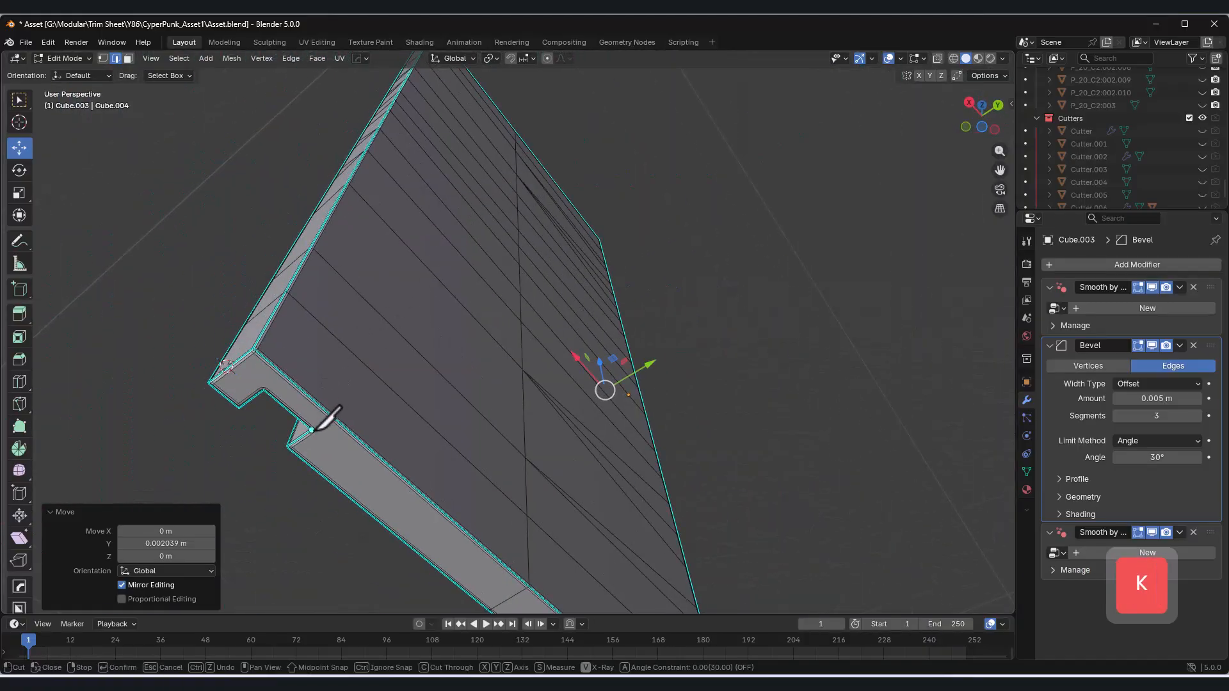
{"action": "left_click", "coordinate": [522, 369]}
{"action": "key", "text": "Return"}
{"action": "middle_click_drag", "start_coordinate": [523, 369], "coordinate": [517, 370]}
Knife-cut further edges from the remaining notch corners on the seam side to the rear edge.
{"action": "key", "text": "k"}
{"action": "middle_click_drag", "start_coordinate": [387, 257], "coordinate": [486, 196]}
{"action": "left_click", "coordinate": [464, 262]}
{"action": "left_click", "coordinate": [459, 495]}
{"action": "key", "text": "space"}
{"action": "middle_click_drag", "start_coordinate": [459, 495], "coordinate": [563, 484]}
{"action": "middle_click_drag", "start_coordinate": [563, 483], "coordinate": [570, 404], "text": "shift"}
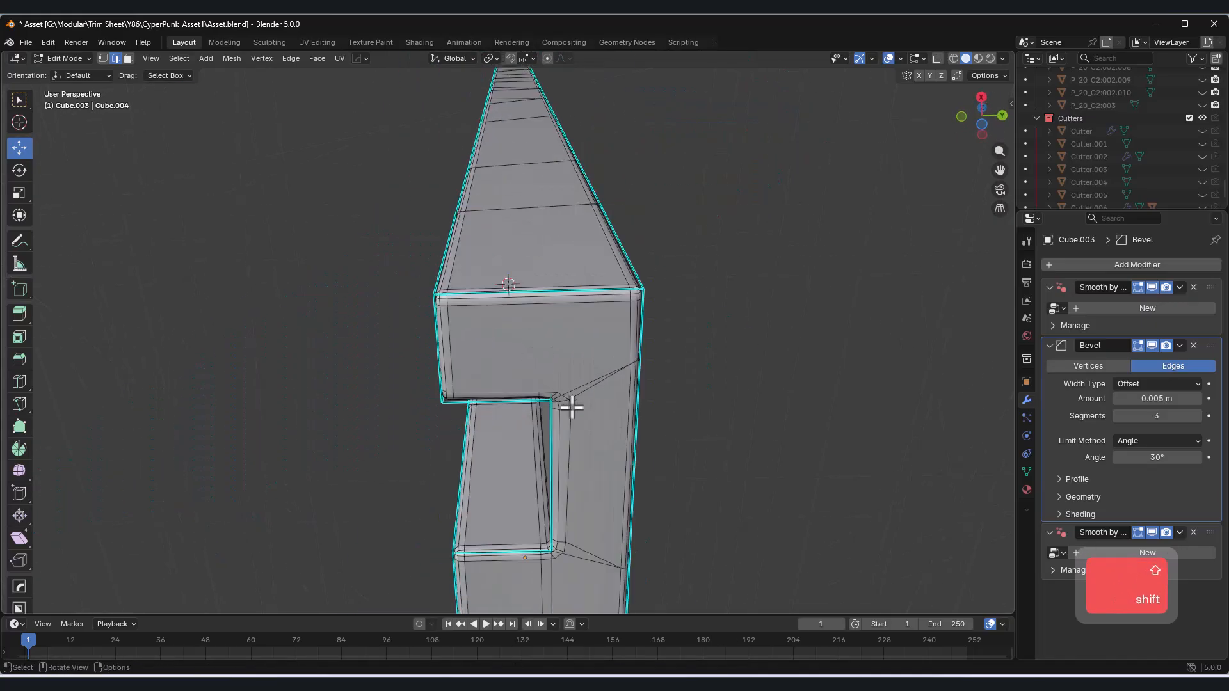
{"action": "left_click", "coordinate": [481, 122]}
{"action": "key", "text": "space"}
{"action": "middle_click_drag", "start_coordinate": [482, 122], "coordinate": [549, 445]}
Mirror the corrected panel half about its centre again, apply the mirror modifier and delete the helper empty.
{"action": "key", "text": "Tab"}
{"action": "scroll", "coordinate": [516, 436], "scroll_direction": "down", "scroll_amount": 2}
{"action": "middle_click_drag", "start_coordinate": [566, 359], "coordinate": [336, 317], "text": "shift"}
{"action": "key", "text": "alt+x"}
{"action": "left_click", "coordinate": [362, 331]}
{"action": "scroll", "coordinate": [1165, 543], "scroll_direction": "down", "scroll_amount": 2}
{"action": "left_click", "coordinate": [1178, 541]}
{"action": "left_click", "coordinate": [1158, 555]}
{"action": "key", "text": "alt+v"}
{"action": "left_click", "coordinate": [563, 363]}
{"action": "left_click", "coordinate": [325, 328]}
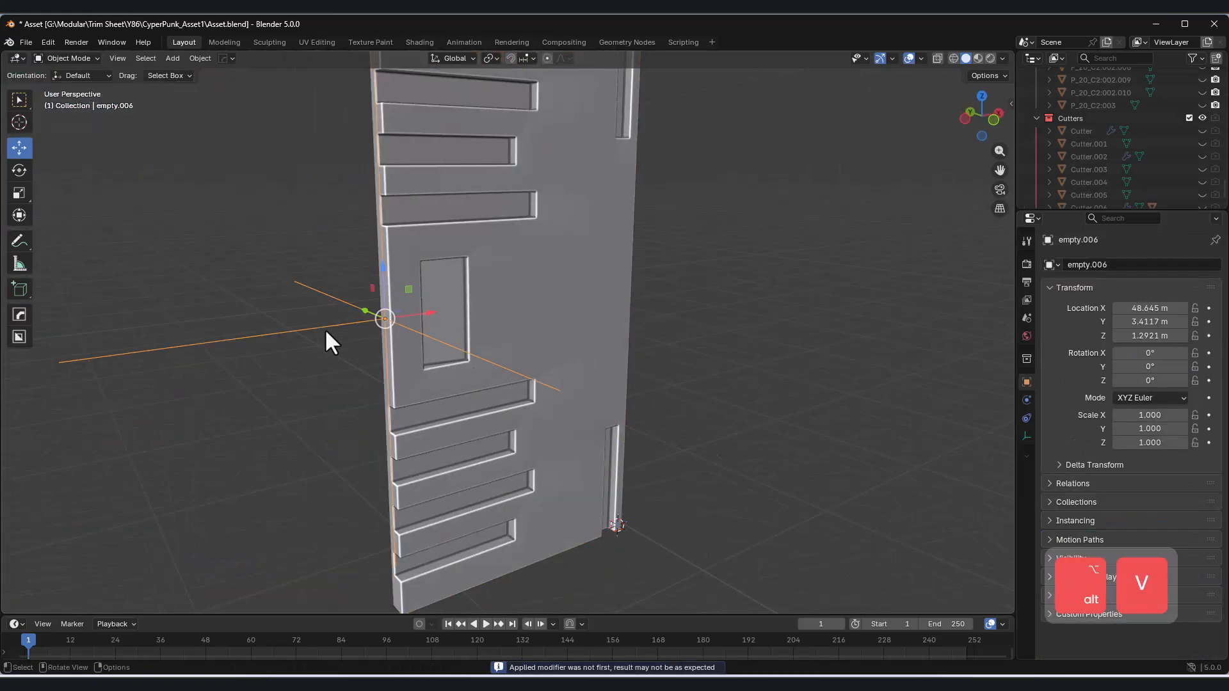
{"action": "key", "text": "Delete"}
Restore the complete two-half panel and its latch cylinders in the view.
{"action": "type", "text": "w"}
{"action": "left_click", "coordinate": [1073, 282]}
{"action": "middle_click_drag", "start_coordinate": [694, 323], "coordinate": [557, 386]}
{"action": "scroll", "coordinate": [557, 385], "scroll_direction": "down", "scroll_amount": 3}
{"action": "middle_click_drag", "start_coordinate": [557, 385], "coordinate": [568, 432]}
{"action": "middle_click_drag", "start_coordinate": [569, 431], "coordinate": [567, 411], "text": "shift"}
{"action": "scroll", "coordinate": [483, 393], "scroll_direction": "up", "scroll_amount": 9}
{"action": "scroll", "coordinate": [443, 368], "scroll_direction": "down", "scroll_amount": 7}
{"action": "middle_click_drag", "start_coordinate": [443, 367], "coordinate": [548, 406]}
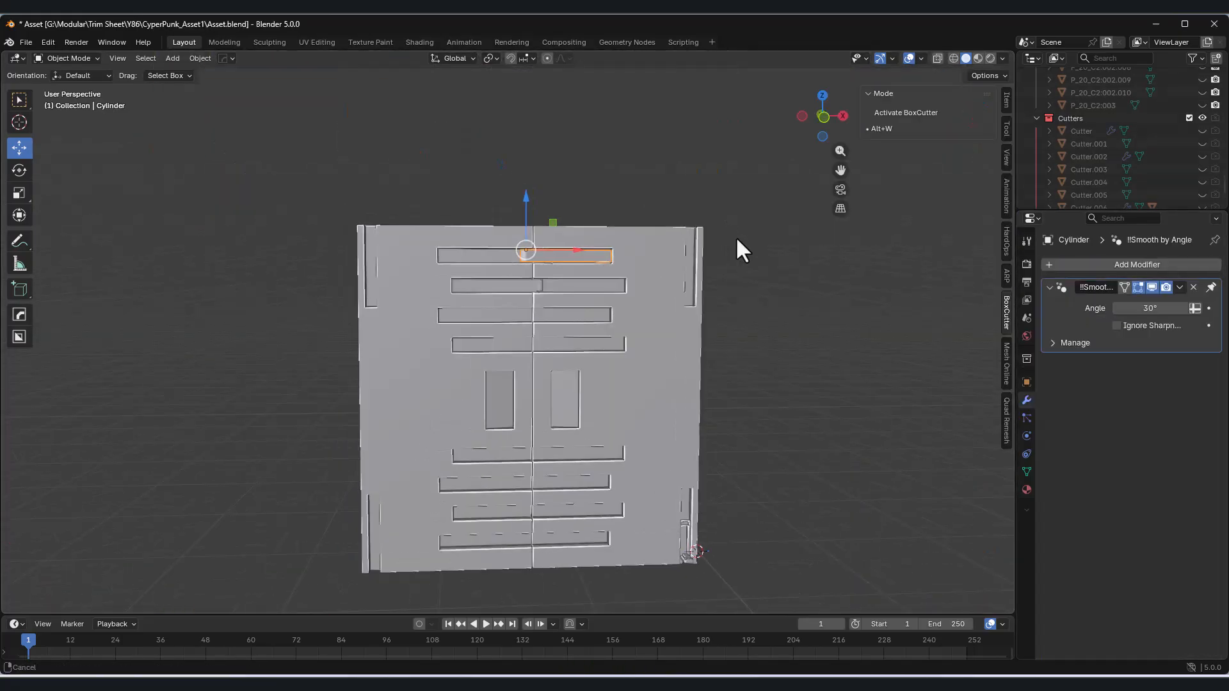
Add a new cylinder near the panel's seam and scale it down to 0.266.
{"action": "key", "text": "KP_1"}
{"action": "scroll", "coordinate": [603, 280], "scroll_direction": "up", "scroll_amount": 8}
{"action": "key", "text": "shift+a"}
{"action": "scroll", "coordinate": [542, 308], "scroll_direction": "down", "scroll_amount": 14}
{"action": "key", "text": "s"}
{"action": "key", "text": "g"}
{"action": "scroll", "coordinate": [535, 333], "scroll_direction": "up", "scroll_amount": 14}
{"action": "key", "text": "s"}
{"action": "left_click", "coordinate": [510, 318]}
Shrink the new cylinder further and centre it within the existing latch cylinder beside the seam.
{"action": "middle_click_drag", "start_coordinate": [510, 318], "coordinate": [477, 375]}
{"action": "left_click", "coordinate": [822, 102]}
{"action": "key", "text": "shift+z"}
{"action": "scroll", "coordinate": [555, 361], "scroll_direction": "up", "scroll_amount": 4}
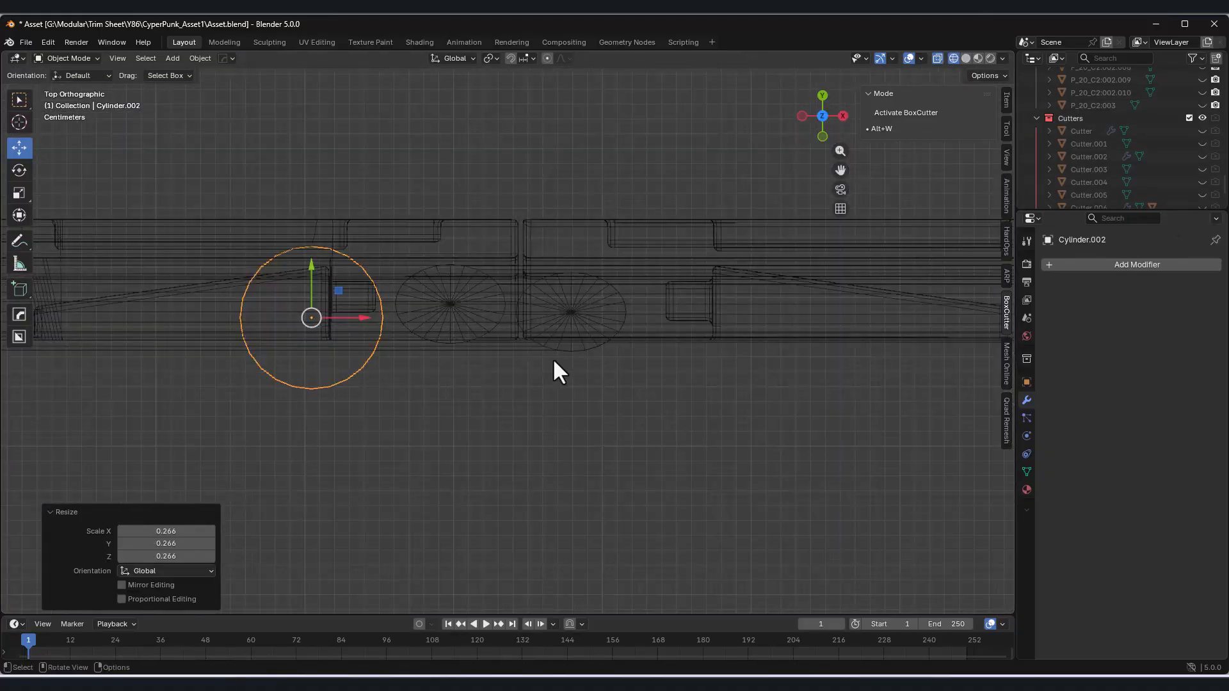
{"action": "left_click", "coordinate": [408, 329]}
{"action": "left_click_drag", "start_coordinate": [365, 317], "coordinate": [504, 318]}
{"action": "scroll", "coordinate": [445, 284], "scroll_direction": "up", "scroll_amount": 2}
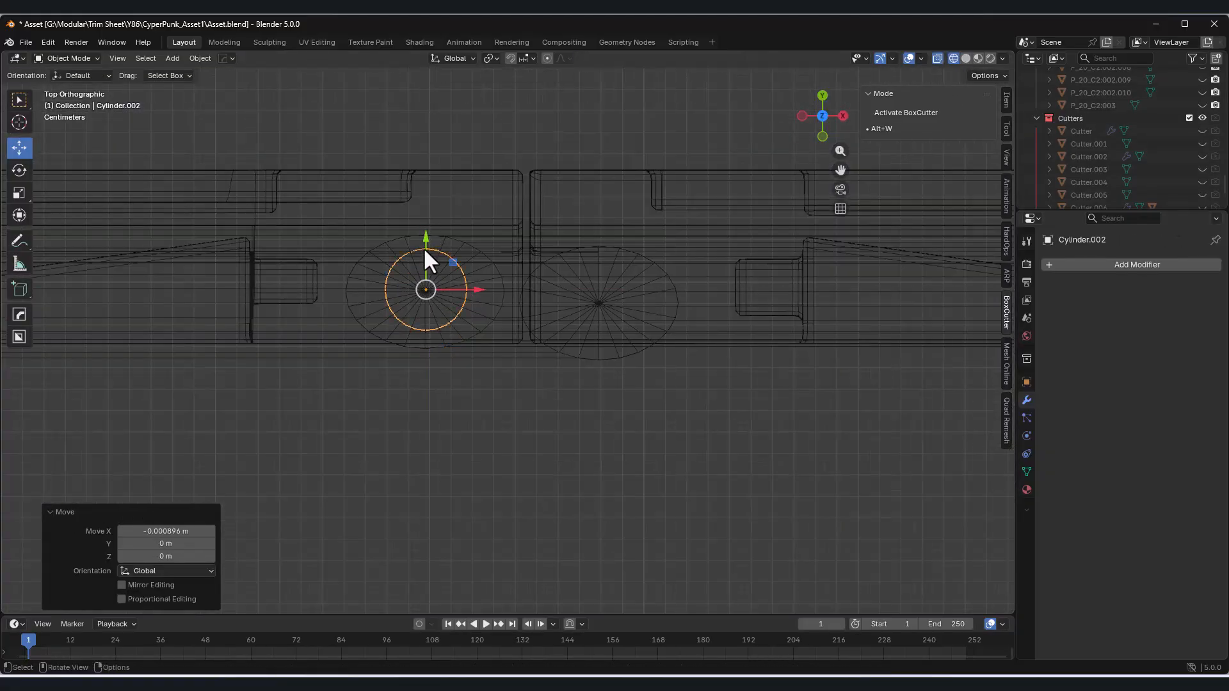
{"action": "left_click_drag", "start_coordinate": [426, 248], "coordinate": [426, 250]}
Flatten the new cylinder along Z and place it at the lower end of the upper latch cylinder.
{"action": "middle_click_drag", "start_coordinate": [441, 276], "coordinate": [563, 192]}
{"action": "left_click", "coordinate": [810, 113]}
{"action": "key", "text": "s"}
{"action": "key", "text": "z"}
{"action": "left_click", "coordinate": [844, 116]}
{"action": "scroll", "coordinate": [505, 220], "scroll_direction": "up", "scroll_amount": 2}
{"action": "left_click_drag", "start_coordinate": [468, 228], "coordinate": [420, 210]}
{"action": "key", "text": "s"}
{"action": "key", "text": "z"}
{"action": "left_click", "coordinate": [448, 240]}
Fine-tune the new cylinder's height and its vertical position beneath the latch.
{"action": "middle_click_drag", "start_coordinate": [454, 269], "coordinate": [500, 282]}
{"action": "left_click", "coordinate": [966, 58]}
{"action": "key", "text": "s"}
{"action": "key", "text": "z"}
{"action": "left_click_drag", "start_coordinate": [467, 261], "coordinate": [467, 263]}
{"action": "mouse_move", "coordinate": [471, 272]}
{"action": "middle_mouse_down"}
{"action": "mouse_move", "coordinate": [630, 285]}
{"action": "mouse_move", "coordinate": [410, 262]}
{"action": "mouse_move", "coordinate": [653, 266]}
{"action": "middle_mouse_up"}
Inset the new cylinder's end face and extrude the inset face.
{"action": "key", "text": "Tab"}
{"action": "left_click", "coordinate": [128, 58]}
{"action": "scroll", "coordinate": [437, 256], "scroll_direction": "up", "scroll_amount": 2}
{"action": "left_click", "coordinate": [437, 252]}
{"action": "left_click", "coordinate": [822, 98]}
{"action": "left_click", "coordinate": [954, 59]}
{"action": "key", "text": "i"}
{"action": "left_click", "coordinate": [621, 332]}
{"action": "middle_click_drag", "start_coordinate": [544, 346], "coordinate": [582, 220]}
{"action": "key", "text": "e"}
{"action": "left_click", "coordinate": [551, 211]}
Add a single loop cut running lengthwise around the upper latch mesh.
{"action": "left_click", "coordinate": [66, 73]}
{"action": "scroll", "coordinate": [459, 336], "scroll_direction": "down", "scroll_amount": 3}
{"action": "left_click", "coordinate": [460, 335]}
{"action": "left_click", "coordinate": [66, 61]}
{"action": "left_click", "coordinate": [67, 86]}
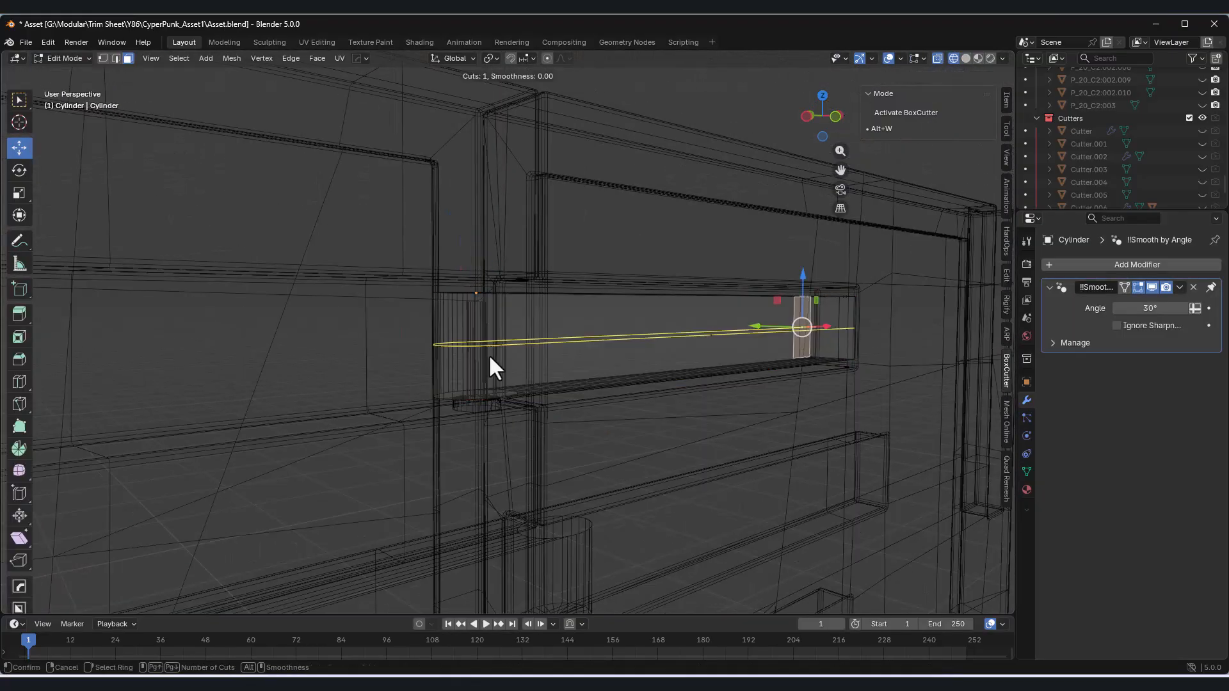
{"action": "key", "text": "ctrl+r"}
{"action": "left_click", "coordinate": [479, 356]}
{"action": "left_click", "coordinate": [66, 73]}
Apply smooth shading to the small cylinder detail and the latch piece it belongs to.
{"action": "right_click", "coordinate": [723, 256]}
{"action": "left_click", "coordinate": [819, 278]}
{"action": "scroll", "coordinate": [448, 499], "scroll_direction": "up", "scroll_amount": 3}
{"action": "left_click", "coordinate": [473, 491]}
{"action": "right_click", "coordinate": [472, 491]}
{"action": "left_click", "coordinate": [570, 504]}
Mirror the small cylinder detail to the opposite end of the upper latch and show the model in solid shading.
{"action": "key", "text": "alt+x"}
{"action": "middle_click_drag", "start_coordinate": [922, 182], "coordinate": [872, 200]}
{"action": "left_click", "coordinate": [966, 58]}
{"action": "scroll", "coordinate": [497, 356], "scroll_direction": "down", "scroll_amount": 3}
{"action": "middle_click_drag", "start_coordinate": [498, 356], "coordinate": [647, 346]}
{"action": "left_click", "coordinate": [669, 339]}
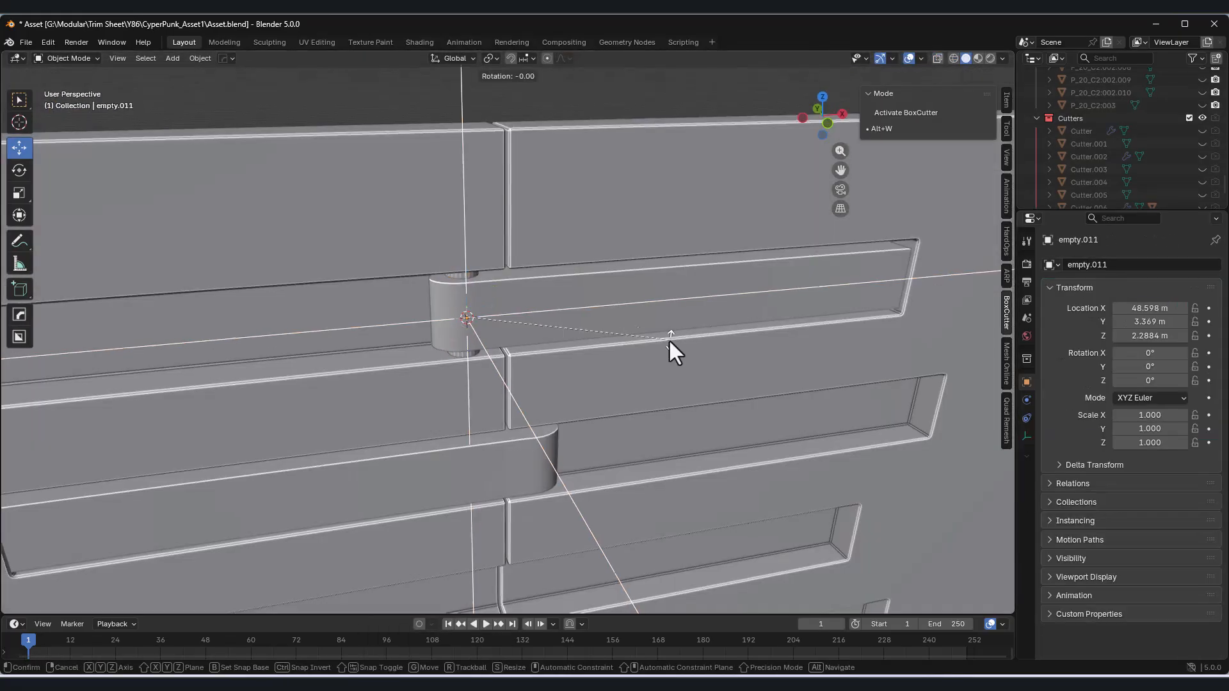
Try rotating the empty at the upper latch about the Z axis.
{"action": "left_click", "coordinate": [668, 339]}
{"action": "key", "text": "r"}
{"action": "key", "text": "z"}
{"action": "right_click", "coordinate": [637, 340]}
{"action": "middle_click_drag", "start_coordinate": [346, 192], "coordinate": [431, 242]}
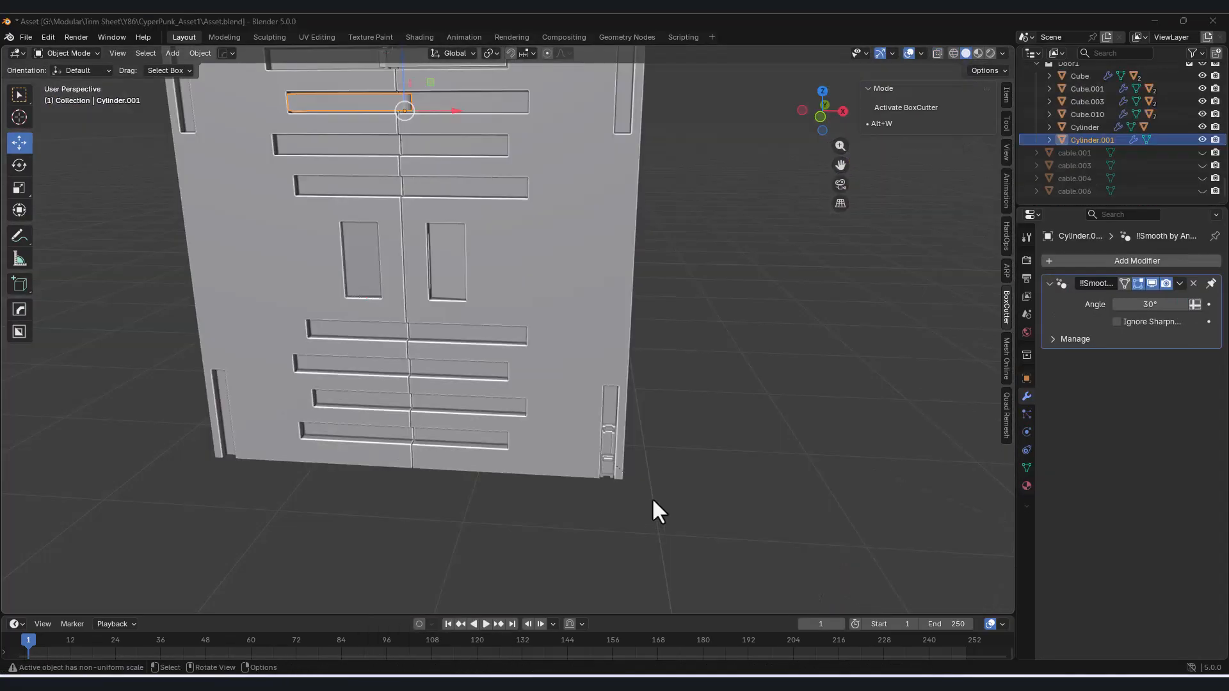
Duplicate the detail pieces in the lower corner and move the copies about 2.267 m along negative X to the opposite corner.
{"action": "middle_click_drag", "start_coordinate": [652, 497], "coordinate": [602, 382]}
{"action": "scroll", "coordinate": [614, 468], "scroll_direction": "up", "scroll_amount": 5}
{"action": "left_click", "coordinate": [517, 303], "text": "shift"}
{"action": "scroll", "coordinate": [563, 337], "scroll_direction": "down", "scroll_amount": 5}
{"action": "left_click_drag", "start_coordinate": [513, 332], "coordinate": [312, 332]}
{"action": "key", "text": "ctrl+z"}
{"action": "middle_click_drag", "start_coordinate": [512, 325], "coordinate": [571, 344]}
{"action": "scroll", "coordinate": [572, 348], "scroll_direction": "down", "scroll_amount": 6}
{"action": "left_click", "coordinate": [821, 120]}
{"action": "key", "text": "shift+d"}
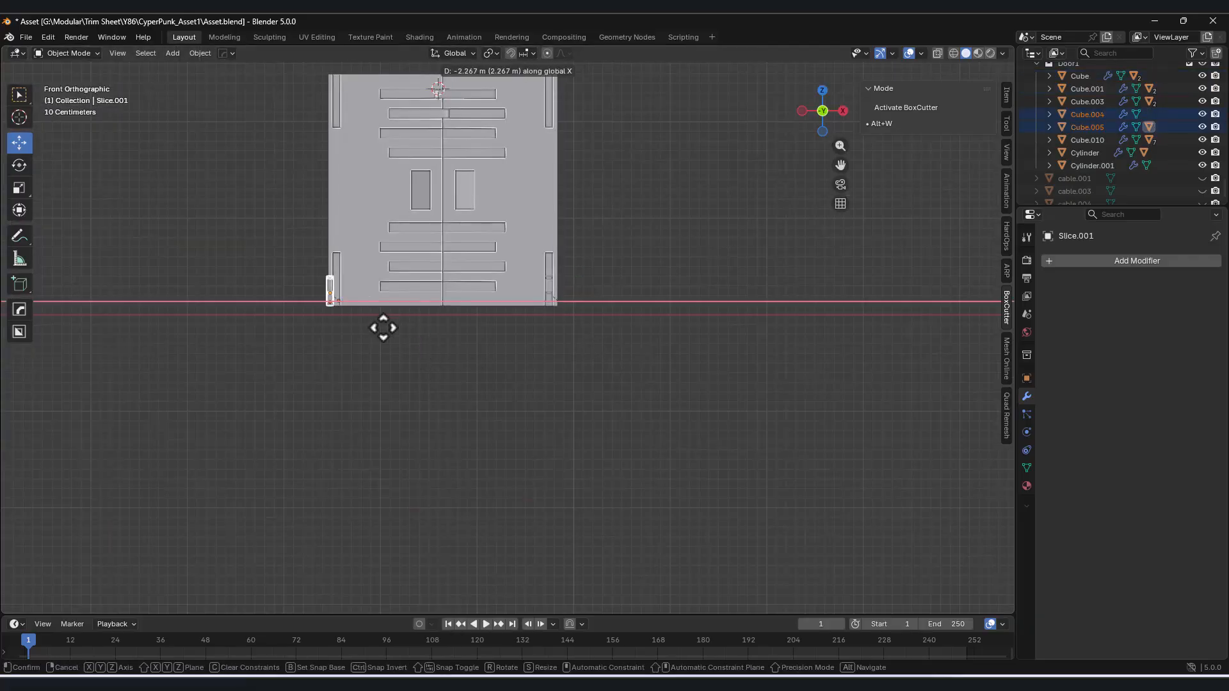
{"action": "left_click", "coordinate": [382, 328]}
Fine-tune the duplicated corner pieces by about 0.0006 m along negative X to align them with the slot.
{"action": "middle_click_drag", "start_coordinate": [386, 327], "coordinate": [557, 354], "text": "shift"}
{"action": "scroll", "coordinate": [557, 354], "scroll_direction": "up", "scroll_amount": 10}
{"action": "middle_click_drag", "start_coordinate": [416, 303], "coordinate": [424, 329], "text": "shift"}
{"action": "left_click_drag", "start_coordinate": [471, 299], "coordinate": [471, 298]}
{"action": "scroll", "coordinate": [513, 376], "scroll_direction": "down", "scroll_amount": 5}
{"action": "middle_click_drag", "start_coordinate": [513, 376], "coordinate": [349, 398]}
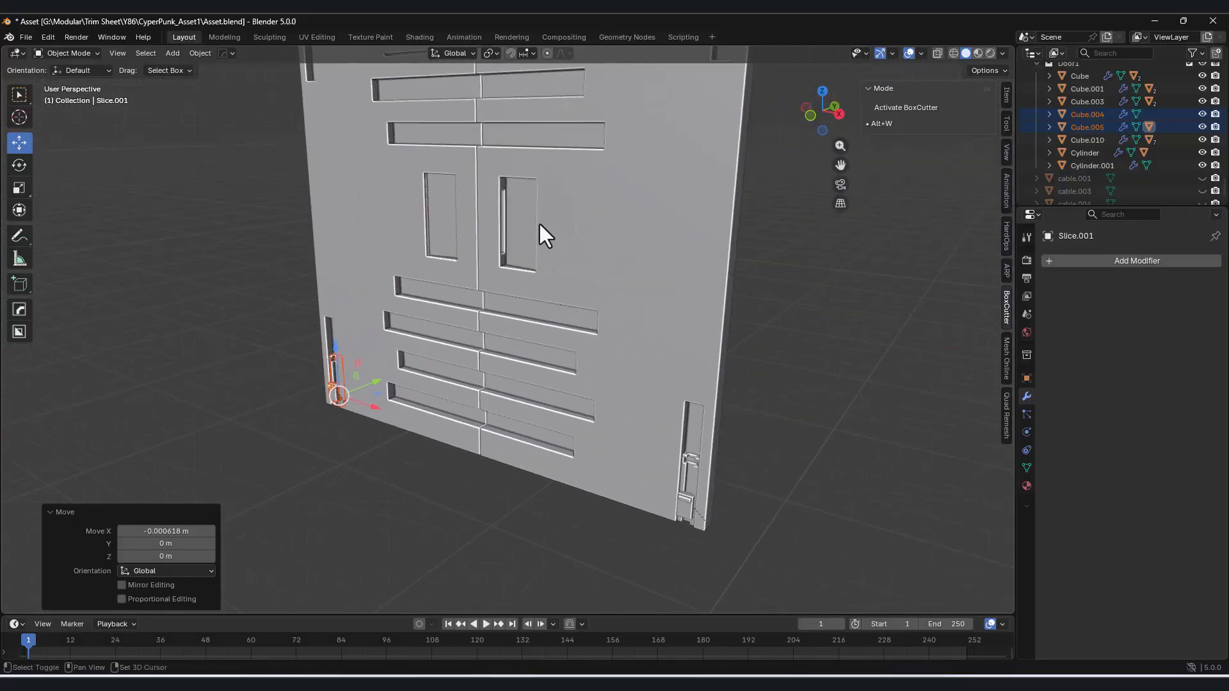
Examine the upper latch inserts and the whole door panel up close and from several angles.
{"action": "middle_click_drag", "start_coordinate": [540, 247], "coordinate": [548, 384]}
{"action": "left_click", "coordinate": [507, 321]}
{"action": "left_click", "coordinate": [514, 288]}
{"action": "key", "text": "KP_Decimal"}
{"action": "scroll", "coordinate": [499, 265], "scroll_direction": "down", "scroll_amount": 8}
{"action": "scroll", "coordinate": [486, 223], "scroll_direction": "up", "scroll_amount": 6}
{"action": "scroll", "coordinate": [486, 227], "scroll_direction": "down", "scroll_amount": 3}
{"action": "scroll", "coordinate": [491, 236], "scroll_direction": "down", "scroll_amount": 4}
{"action": "middle_click_drag", "start_coordinate": [544, 241], "coordinate": [570, 347]}
{"action": "middle_click_drag", "start_coordinate": [641, 332], "coordinate": [628, 271]}
{"action": "middle_click_drag", "start_coordinate": [541, 234], "coordinate": [487, 264]}
{"action": "left_click", "coordinate": [487, 259]}
{"action": "left_click", "coordinate": [498, 255]}
{"action": "left_click", "coordinate": [499, 256]}
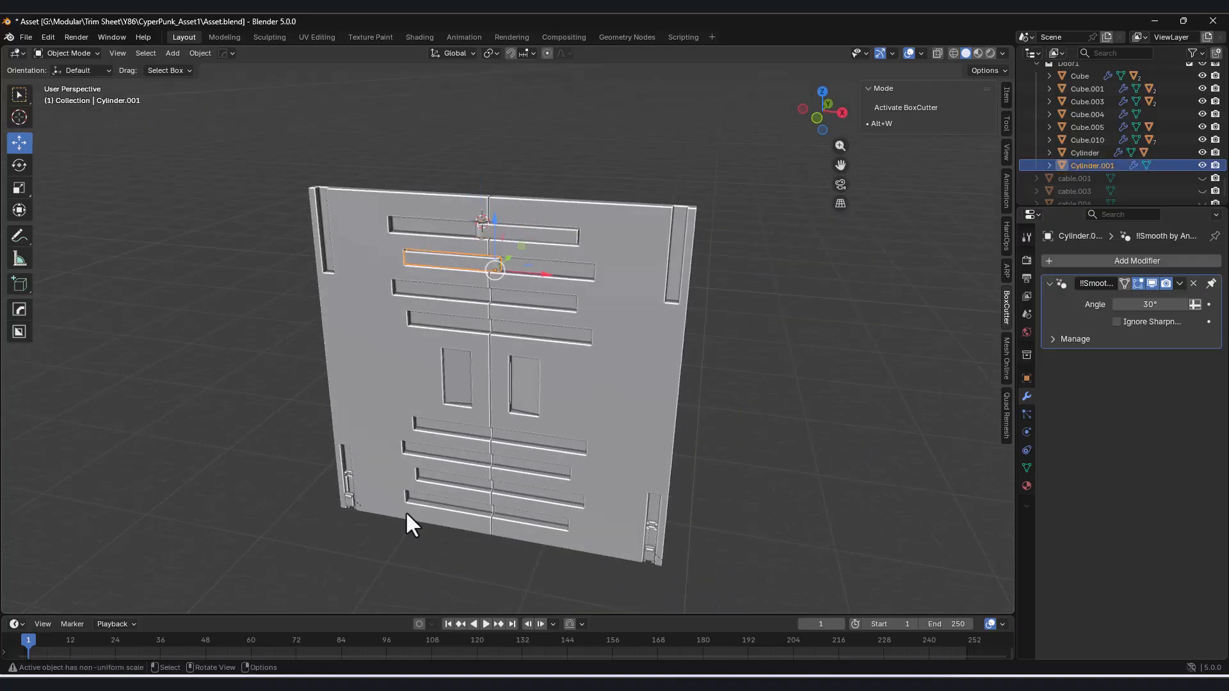
{"action": "middle_click_drag", "start_coordinate": [553, 393], "coordinate": [348, 156]}
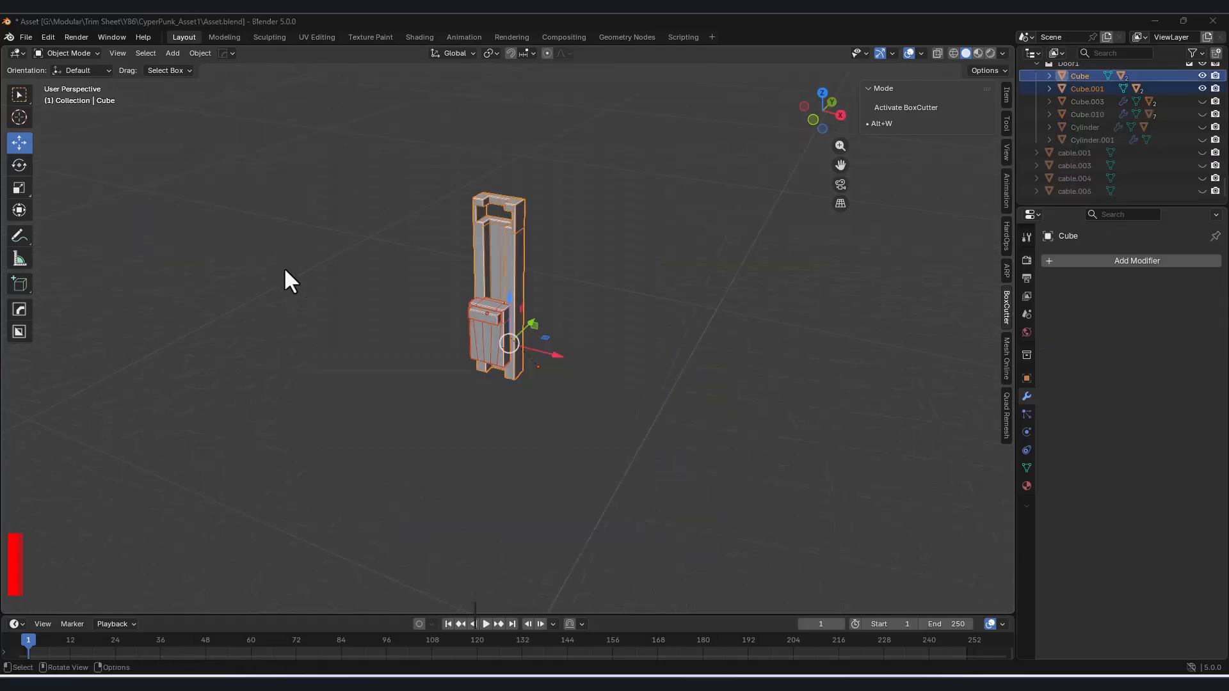
Export the isolated tall frame and clip block as an OBJ file for unwrapping.
{"action": "middle_click_drag", "start_coordinate": [645, 443], "coordinate": [570, 404]}
{"action": "left_click", "coordinate": [26, 37]}
{"action": "mouse_move", "coordinate": [96, 236]}
{"action": "left_click", "coordinate": [188, 293]}
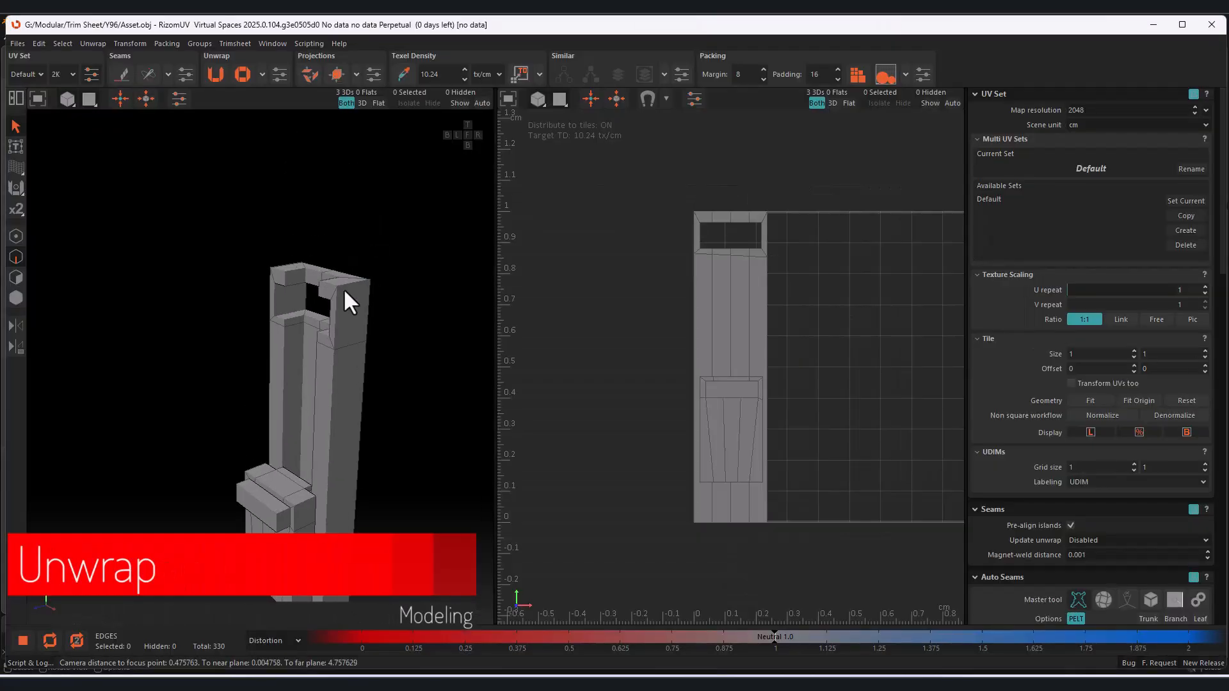
In RizomUV, select the tall frame as an island, then auto-unwrap and pack it with the Pelt seam method.
{"action": "scroll", "coordinate": [343, 288], "scroll_direction": "up", "scroll_amount": 3}
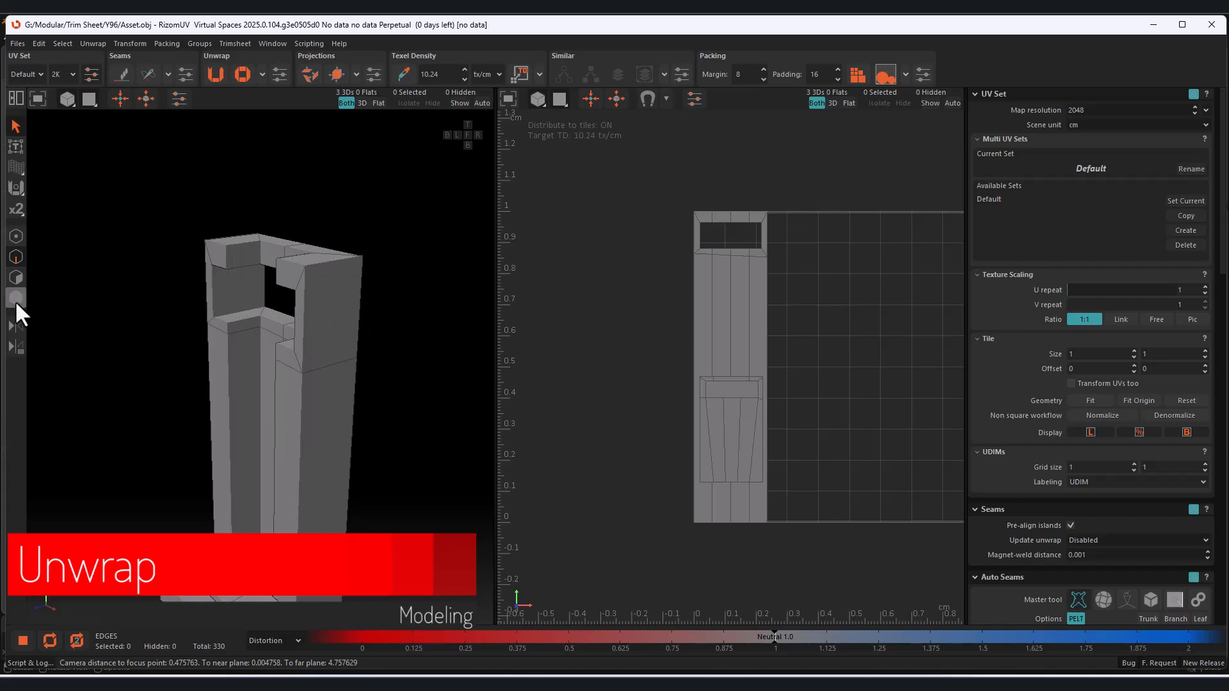
{"action": "left_click", "coordinate": [16, 298]}
{"action": "left_click", "coordinate": [320, 384]}
{"action": "left_click_drag", "start_coordinate": [360, 410], "coordinate": [410, 378], "text": "alt"}
{"action": "scroll", "coordinate": [1128, 448], "scroll_direction": "down", "scroll_amount": 10}
{"action": "left_click", "coordinate": [1188, 245]}
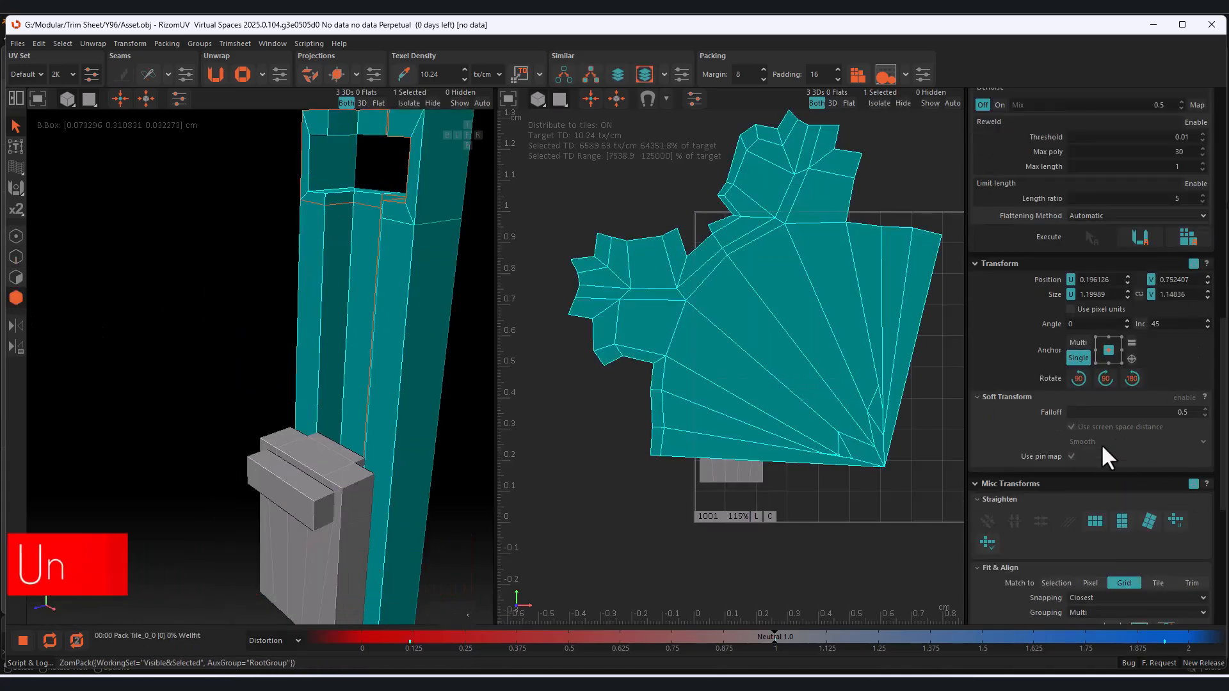
Unwrap and pack the tall frame again using the Box auto-seam method.
{"action": "scroll", "coordinate": [1152, 349], "scroll_direction": "up", "scroll_amount": 10}
{"action": "scroll", "coordinate": [1161, 427], "scroll_direction": "down", "scroll_amount": 8}
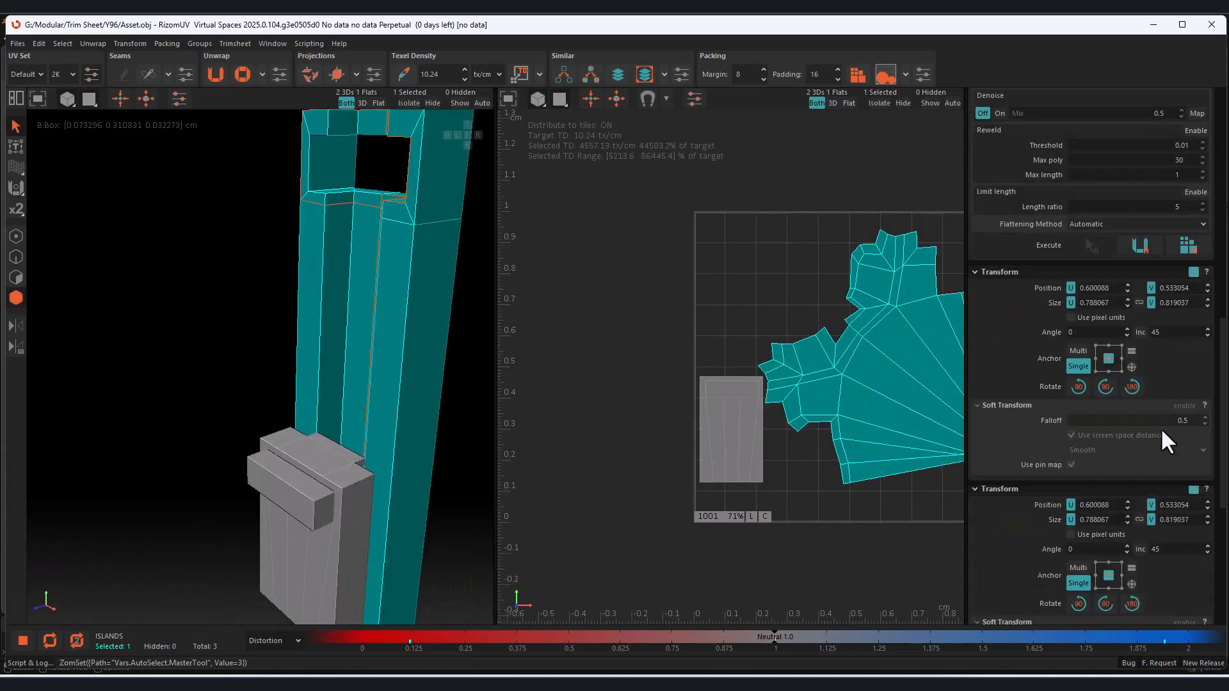
{"action": "left_click", "coordinate": [1182, 251]}
Unwrap and pack the smaller clip block in front of the frame with the same Box auto-seam method.
{"action": "left_click", "coordinate": [302, 488]}
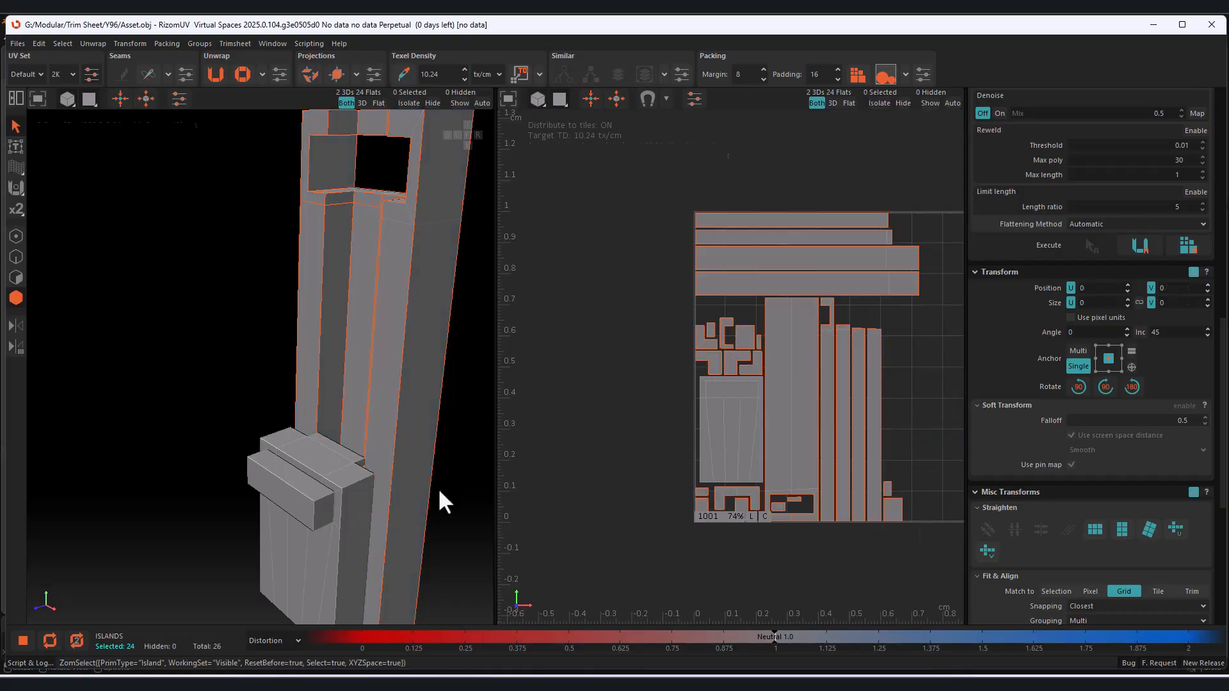
{"action": "left_click", "coordinate": [1186, 242]}
{"action": "left_click", "coordinate": [778, 552]}
{"action": "scroll", "coordinate": [695, 492], "scroll_direction": "down", "scroll_amount": 2}
{"action": "left_click_drag", "start_coordinate": [340, 400], "coordinate": [298, 331], "text": "alt"}
{"action": "scroll", "coordinate": [359, 388], "scroll_direction": "down", "scroll_amount": 3}
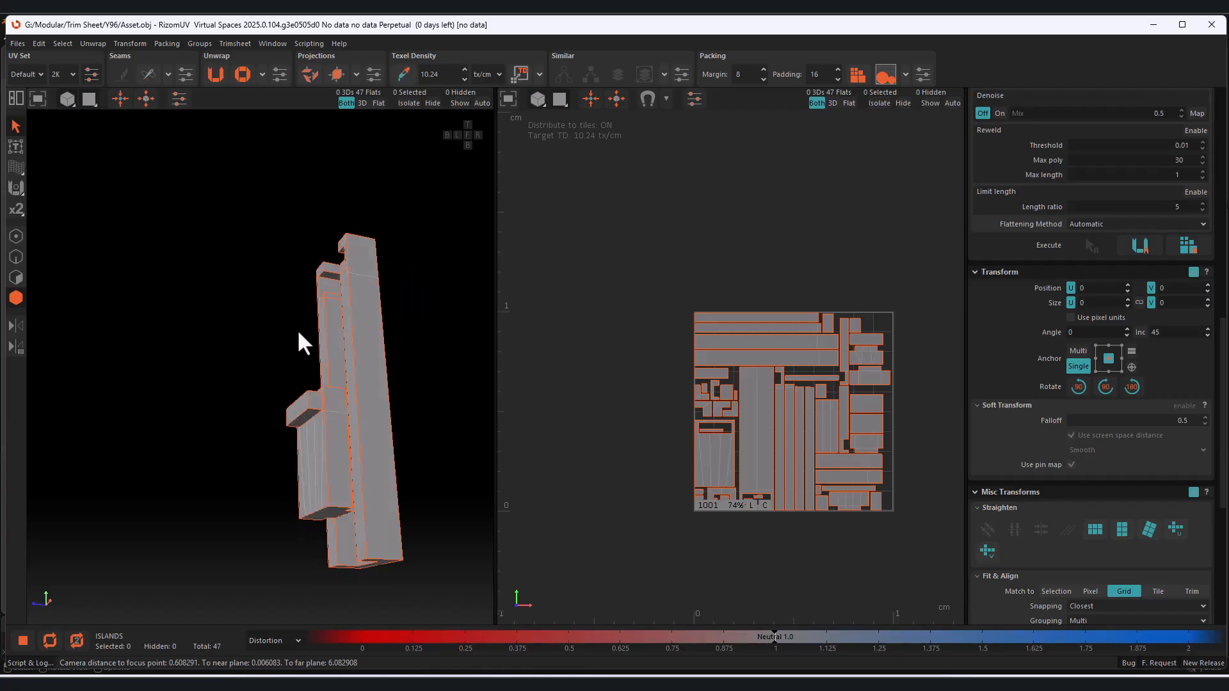
Display the CheckerBoard texture on the 3D model and pack all UV islands.
{"action": "left_click", "coordinate": [88, 104]}
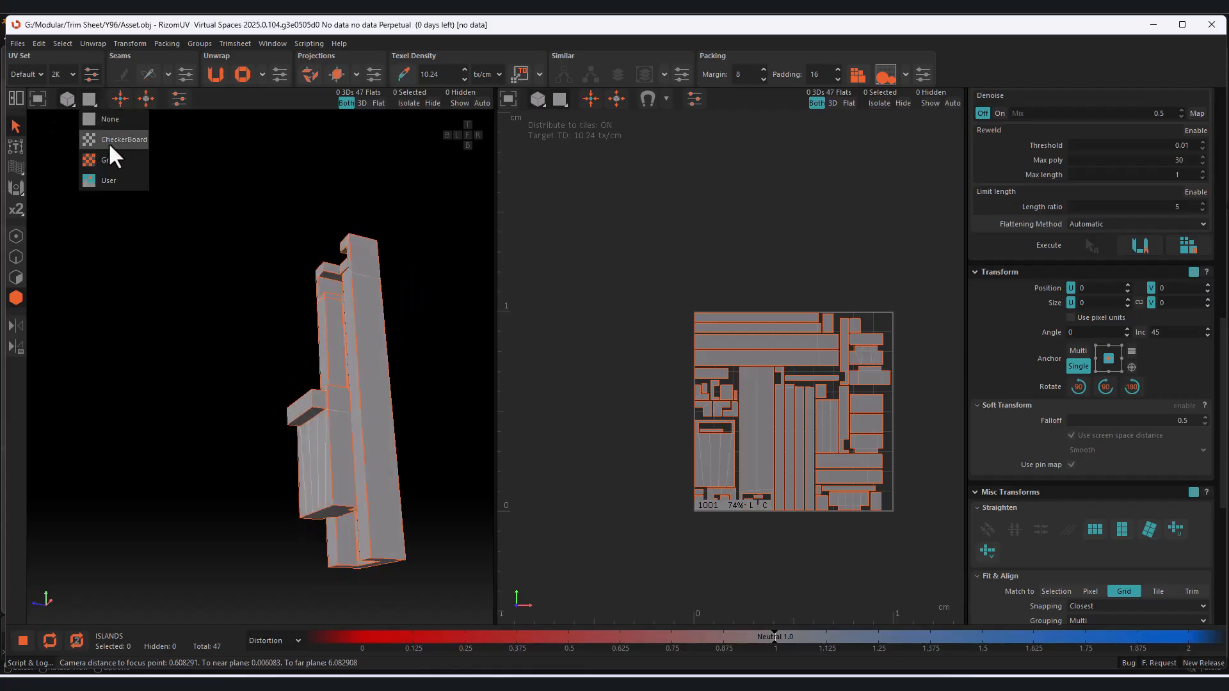
{"action": "left_click", "coordinate": [109, 142]}
{"action": "left_click", "coordinate": [858, 74]}
Check the checker pattern across the full door panel and save the UV layout.
{"action": "left_click_drag", "start_coordinate": [384, 333], "coordinate": [384, 388], "text": "alt"}
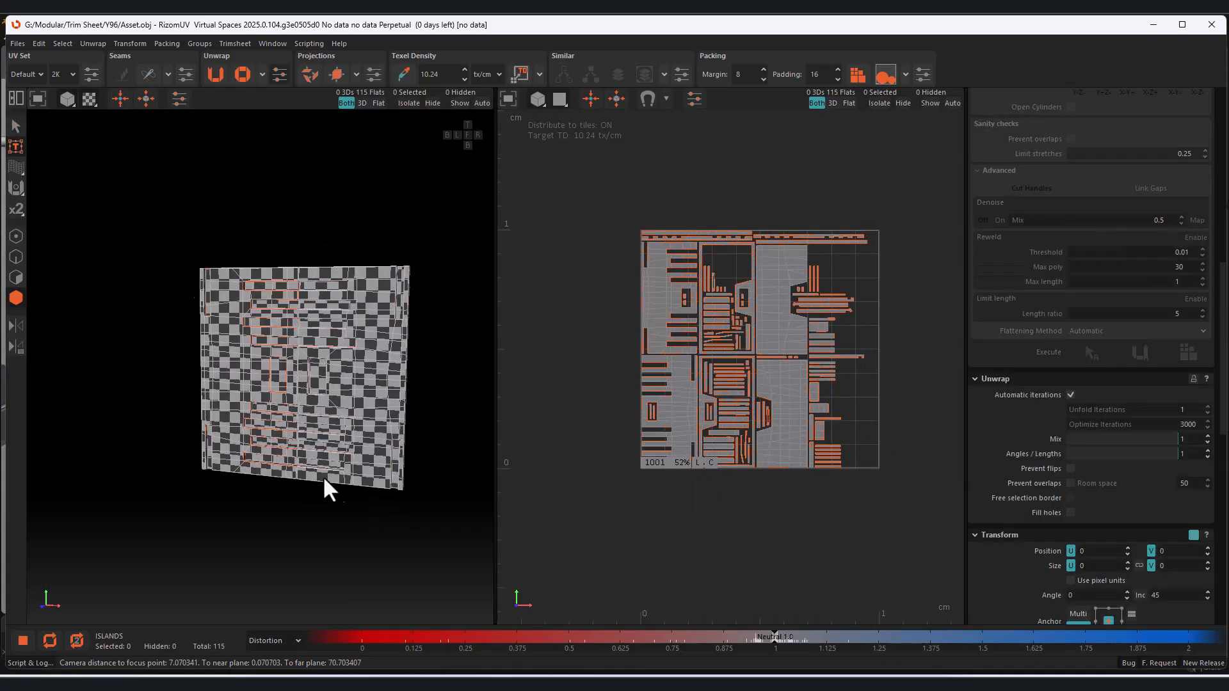
{"action": "mouse_move", "coordinate": [324, 485]}
{"action": "left_mouse_down", "text": "alt"}
{"action": "mouse_move", "coordinate": [433, 492]}
{"action": "mouse_move", "coordinate": [74, 483]}
{"action": "mouse_move", "coordinate": [574, 486]}
{"action": "mouse_move", "coordinate": [280, 483]}
{"action": "mouse_move", "coordinate": [333, 473]}
{"action": "left_mouse_up", "text": "alt"}
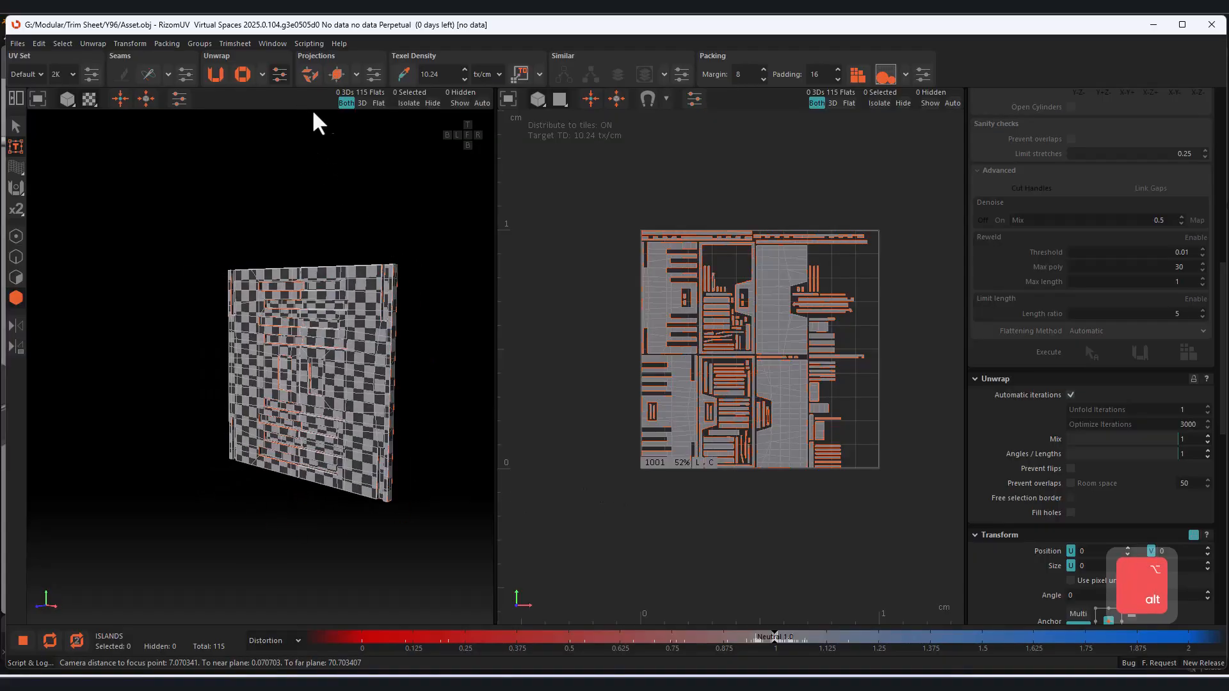
{"action": "key", "text": "ctrl+s"}
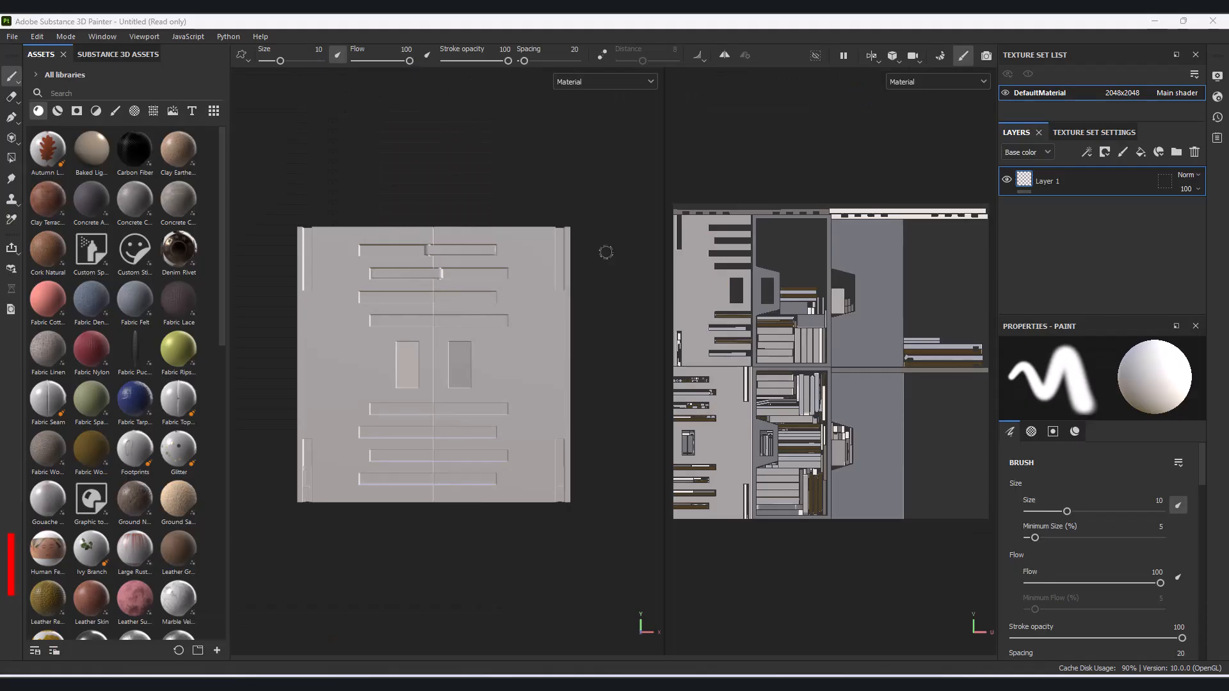
In Substance 3D Painter, add a fill layer with the dark grey base colour 383838.
{"action": "left_click_drag", "start_coordinate": [588, 263], "coordinate": [392, 280], "text": "alt"}
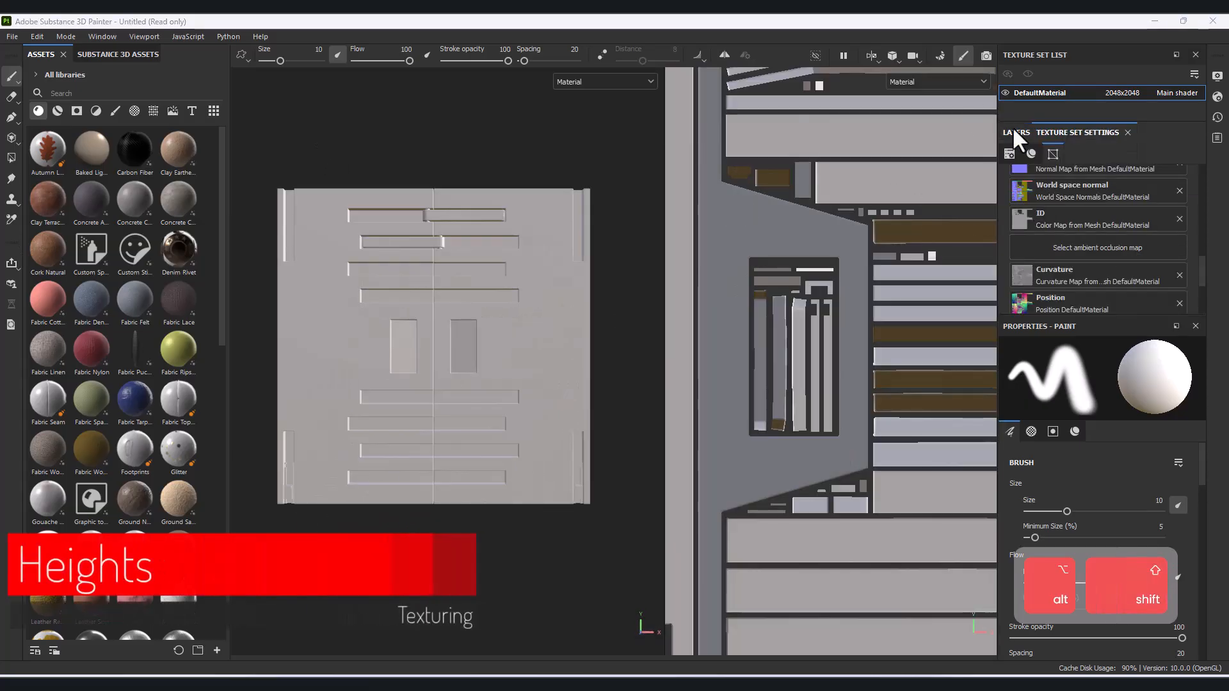
{"action": "left_click", "coordinate": [1016, 133]}
{"action": "left_click", "coordinate": [1140, 152]}
{"action": "scroll", "coordinate": [1133, 467], "scroll_direction": "down", "scroll_amount": 5}
{"action": "left_click", "coordinate": [1091, 463]}
{"action": "left_click_drag", "start_coordinate": [945, 563], "coordinate": [905, 576]}
{"action": "mouse_move", "coordinate": [474, 547]}
{"action": "left_mouse_down", "text": "alt"}
{"action": "mouse_move", "coordinate": [532, 560]}
{"action": "mouse_move", "coordinate": [478, 552]}
{"action": "left_mouse_up", "text": "alt"}
{"action": "middle_click_drag", "start_coordinate": [469, 493], "coordinate": [483, 497], "text": "alt"}
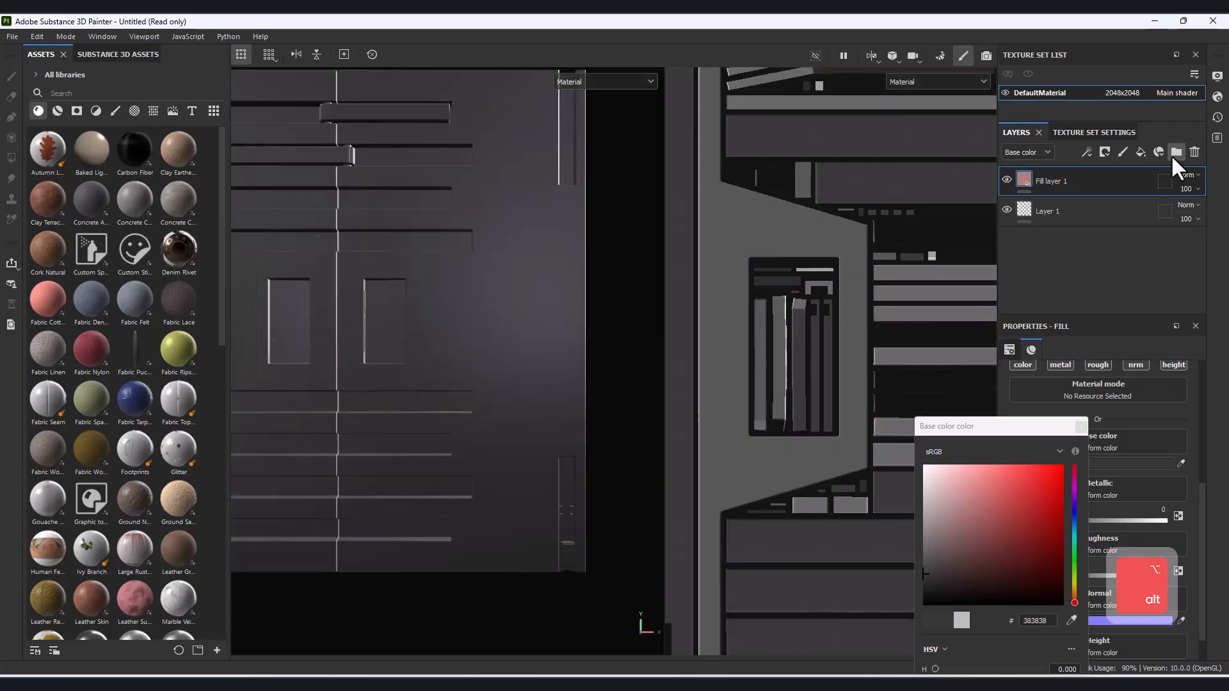
Create a layer folder named Height and add a new fill layer inside it.
{"action": "left_click", "coordinate": [1176, 152]}
{"action": "key", "text": "BackSpace"}
{"action": "type", "text": "Height"}
{"action": "key", "text": "Return"}
{"action": "left_click", "coordinate": [1141, 152]}
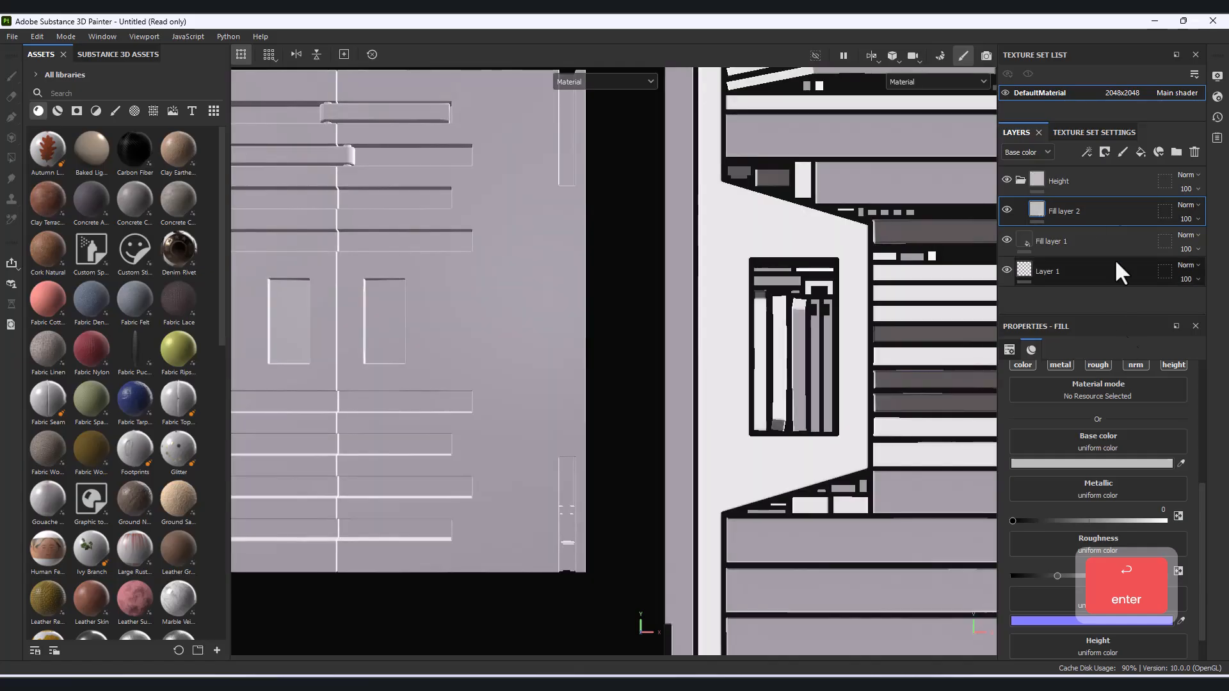
Give the fill layer in the Height folder a black mask and add a fill effect to that mask.
{"action": "left_click", "coordinate": [1105, 152]}
{"action": "left_click", "coordinate": [1124, 186]}
{"action": "left_click", "coordinate": [1087, 153]}
{"action": "left_click", "coordinate": [1106, 200]}
Resize the mask fill in the UV view and set its UV Wrap to None.
{"action": "scroll", "coordinate": [817, 412], "scroll_direction": "down", "scroll_amount": 2}
{"action": "scroll", "coordinate": [817, 413], "scroll_direction": "down", "scroll_amount": 7}
{"action": "middle_click_drag", "start_coordinate": [809, 409], "coordinate": [771, 390], "text": "alt"}
{"action": "left_click_drag", "start_coordinate": [967, 301], "coordinate": [713, 281]}
{"action": "scroll", "coordinate": [1060, 400], "scroll_direction": "up", "scroll_amount": 3}
{"action": "left_click", "coordinate": [1061, 393]}
{"action": "left_click", "coordinate": [1064, 407]}
Narrow the mask fill to a vertical strip over the panel's side slots, with tiling of about 30 by 1.87.
{"action": "scroll", "coordinate": [760, 318], "scroll_direction": "up", "scroll_amount": 4}
{"action": "scroll", "coordinate": [717, 294], "scroll_direction": "down", "scroll_amount": 2}
{"action": "middle_click_drag", "start_coordinate": [721, 307], "coordinate": [838, 364], "text": "alt"}
{"action": "left_click_drag", "start_coordinate": [831, 337], "coordinate": [776, 340]}
{"action": "scroll", "coordinate": [443, 396], "scroll_direction": "down", "scroll_amount": 3}
{"action": "left_click_drag", "start_coordinate": [795, 137], "coordinate": [790, 323]}
{"action": "right_click_drag", "start_coordinate": [793, 431], "coordinate": [814, 463], "text": "alt"}
{"action": "left_click_drag", "start_coordinate": [818, 438], "coordinate": [910, 439]}
{"action": "left_click_drag", "start_coordinate": [747, 440], "coordinate": [884, 463]}
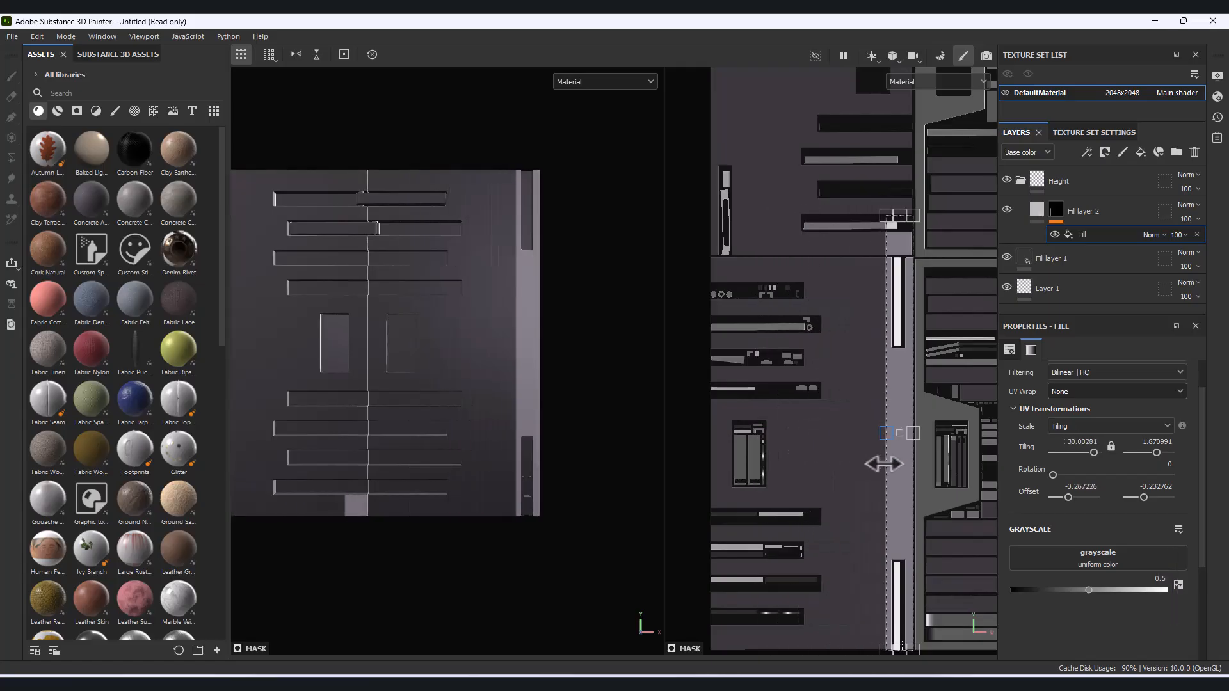
Shorten and widen the strip so it sits between the upper and lower side slots, with tiling of about 22.42 by 4.28.
{"action": "scroll", "coordinate": [871, 281], "scroll_direction": "up", "scroll_amount": 4}
{"action": "left_click_drag", "start_coordinate": [927, 169], "coordinate": [920, 408]}
{"action": "middle_click_drag", "start_coordinate": [949, 534], "coordinate": [831, 120], "text": "alt"}
{"action": "left_click_drag", "start_coordinate": [808, 559], "coordinate": [804, 378]}
{"action": "middle_click_drag", "start_coordinate": [793, 227], "coordinate": [833, 398], "text": "alt"}
{"action": "scroll", "coordinate": [803, 288], "scroll_direction": "up", "scroll_amount": 2}
{"action": "left_click_drag", "start_coordinate": [817, 351], "coordinate": [801, 351]}
{"action": "scroll", "coordinate": [515, 235], "scroll_direction": "up", "scroll_amount": 4}
{"action": "left_click_drag", "start_coordinate": [567, 301], "coordinate": [556, 247], "text": "alt"}
{"action": "middle_click_drag", "start_coordinate": [852, 510], "coordinate": [842, 412], "text": "alt"}
{"action": "right_click_drag", "start_coordinate": [557, 384], "coordinate": [528, 415], "text": "alt"}
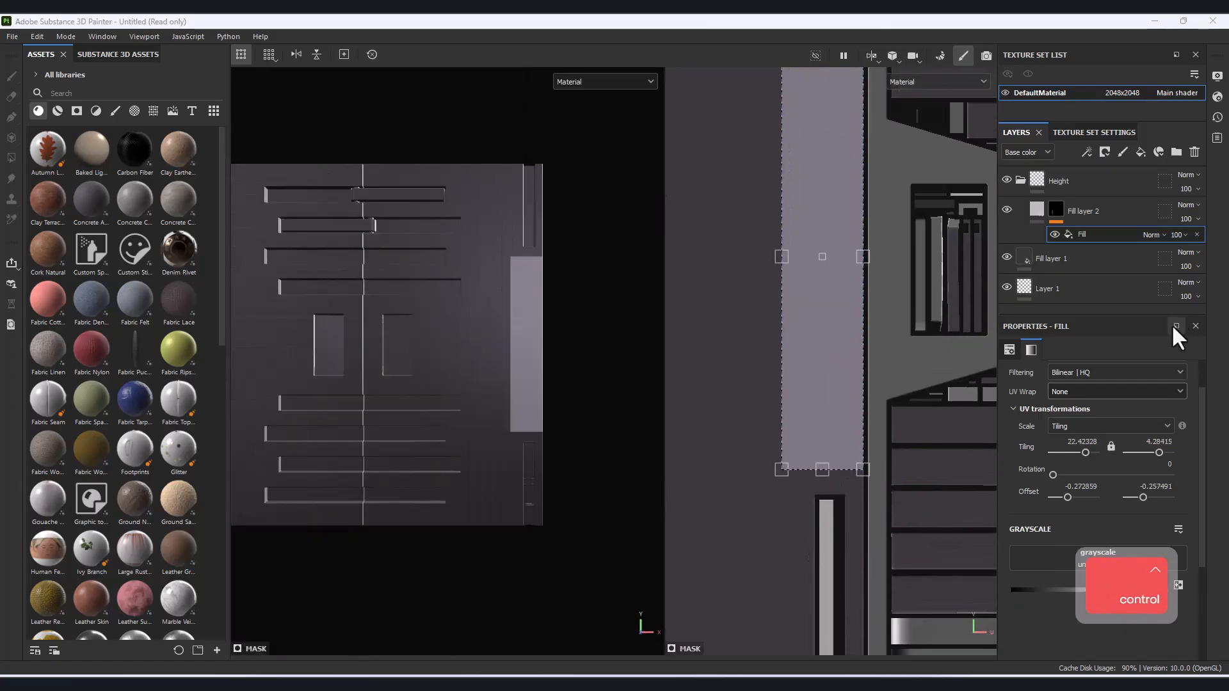
Duplicate the strip's mask fill, move the copy over the strip's lower corner and rotate it about 43.27 degrees.
{"action": "key", "text": "ctrl+d"}
{"action": "left_click_drag", "start_coordinate": [839, 337], "coordinate": [777, 495]}
{"action": "left_click_drag", "start_coordinate": [838, 518], "coordinate": [922, 448]}
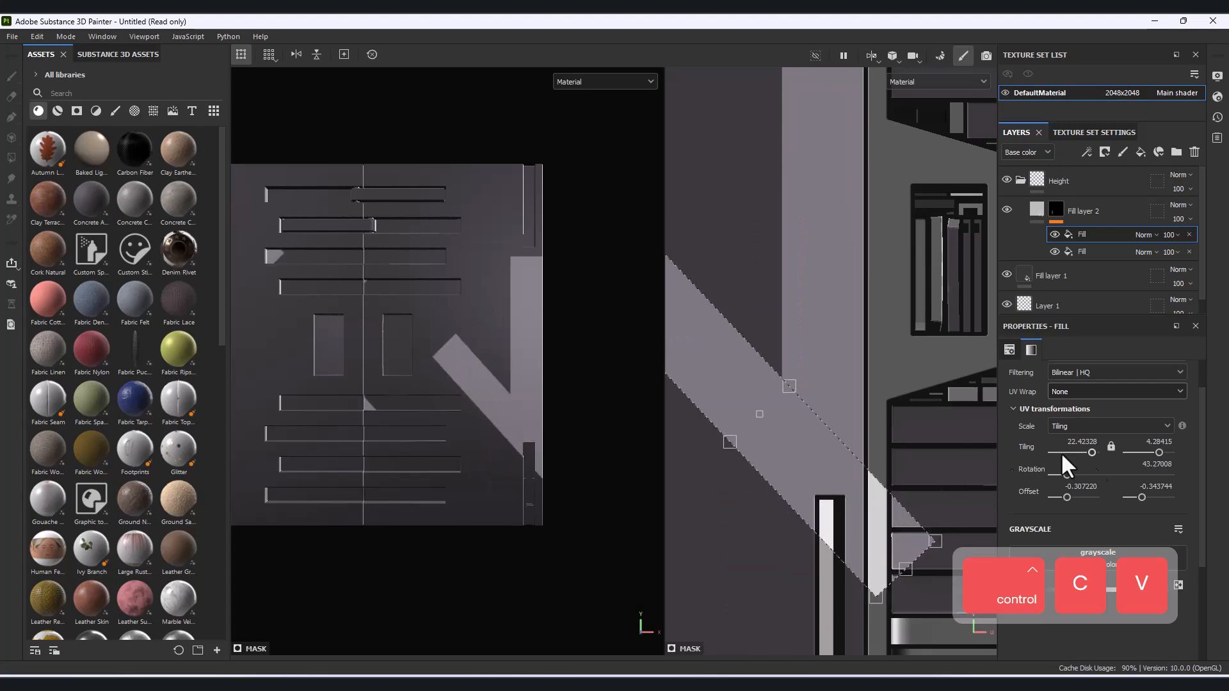
Shrink the rotated fill, set its grayscale to 1 and its blending to Subtract so it cuts the strip's lower inner corner diagonally.
{"action": "scroll", "coordinate": [1144, 575], "scroll_direction": "down", "scroll_amount": 3}
{"action": "left_click_drag", "start_coordinate": [1091, 438], "coordinate": [1168, 441]}
{"action": "left_click", "coordinate": [1086, 251]}
{"action": "left_click", "coordinate": [1171, 239]}
{"action": "left_click", "coordinate": [1155, 236]}
{"action": "left_click", "coordinate": [1155, 366]}
{"action": "right_click_drag", "start_coordinate": [834, 424], "coordinate": [707, 360], "text": "alt"}
{"action": "left_click_drag", "start_coordinate": [682, 310], "coordinate": [771, 383], "text": "ctrl"}
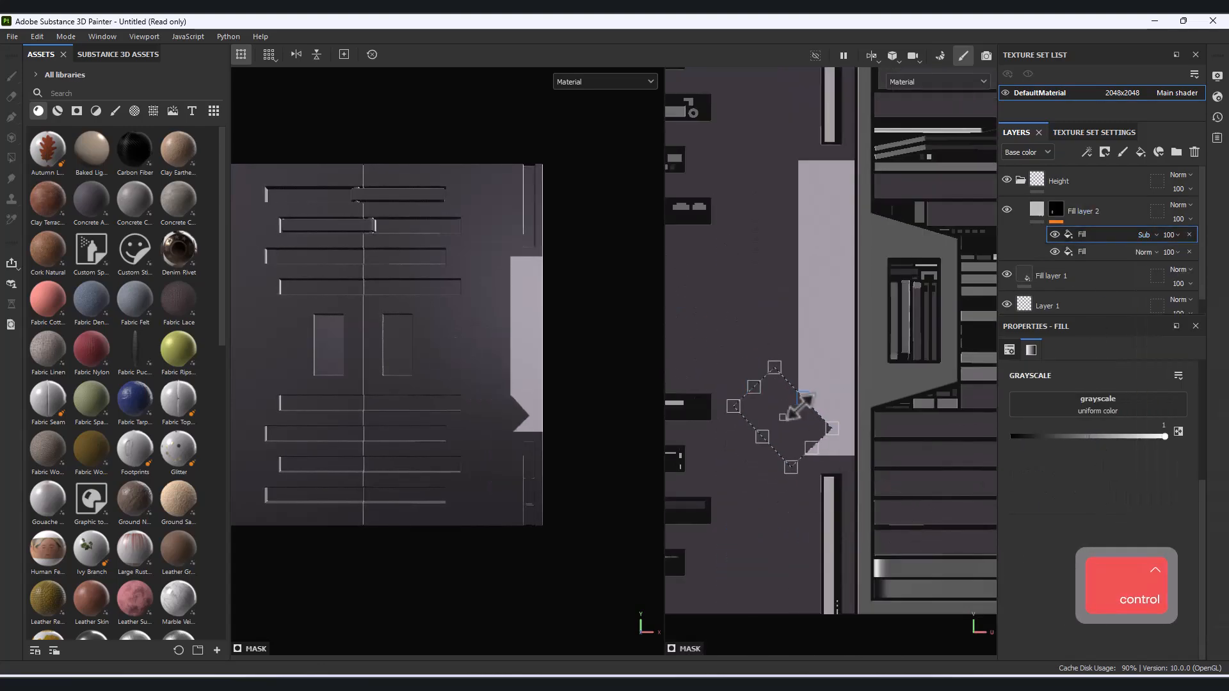
Duplicate the subtracting corner fill, move it to the strip's upper inner corner and rotate it to chamfer that corner.
{"action": "key", "text": "ctrl+d"}
{"action": "middle_click_drag", "start_coordinate": [845, 406], "coordinate": [868, 474], "text": "alt"}
{"action": "left_click_drag", "start_coordinate": [839, 500], "coordinate": [842, 203], "text": "shift"}
{"action": "left_click_drag", "start_coordinate": [848, 285], "coordinate": [892, 218], "text": "shift"}
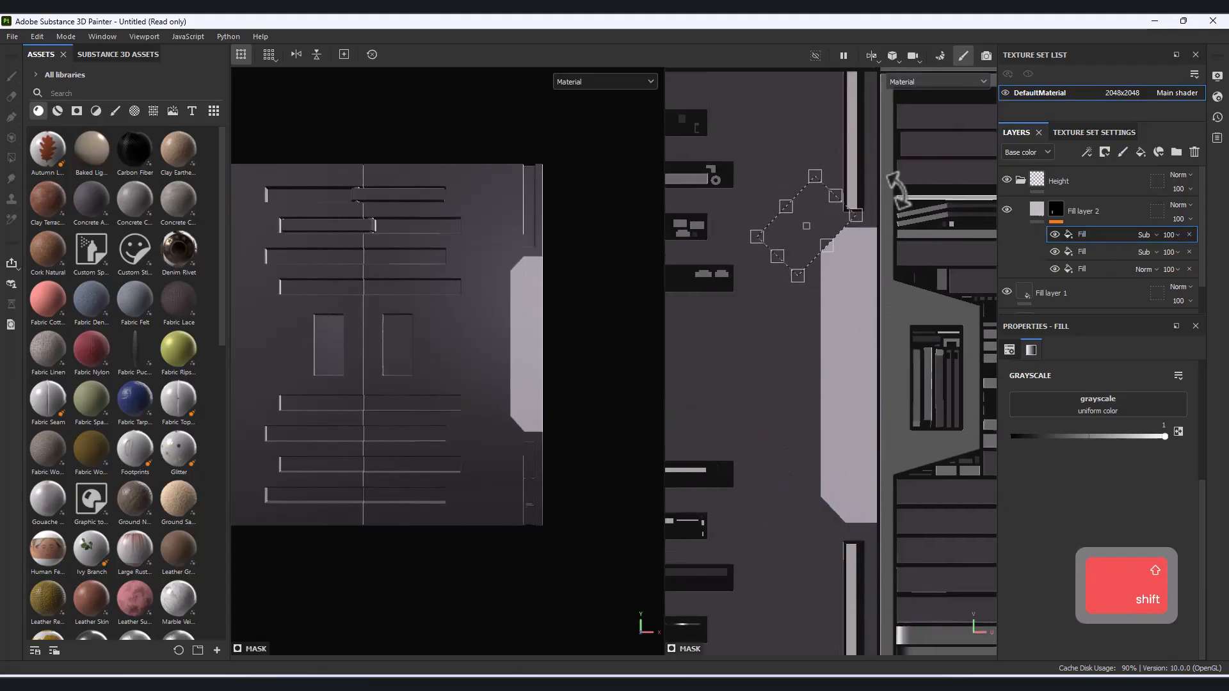
{"action": "left_click_drag", "start_coordinate": [538, 357], "coordinate": [631, 275], "text": "alt"}
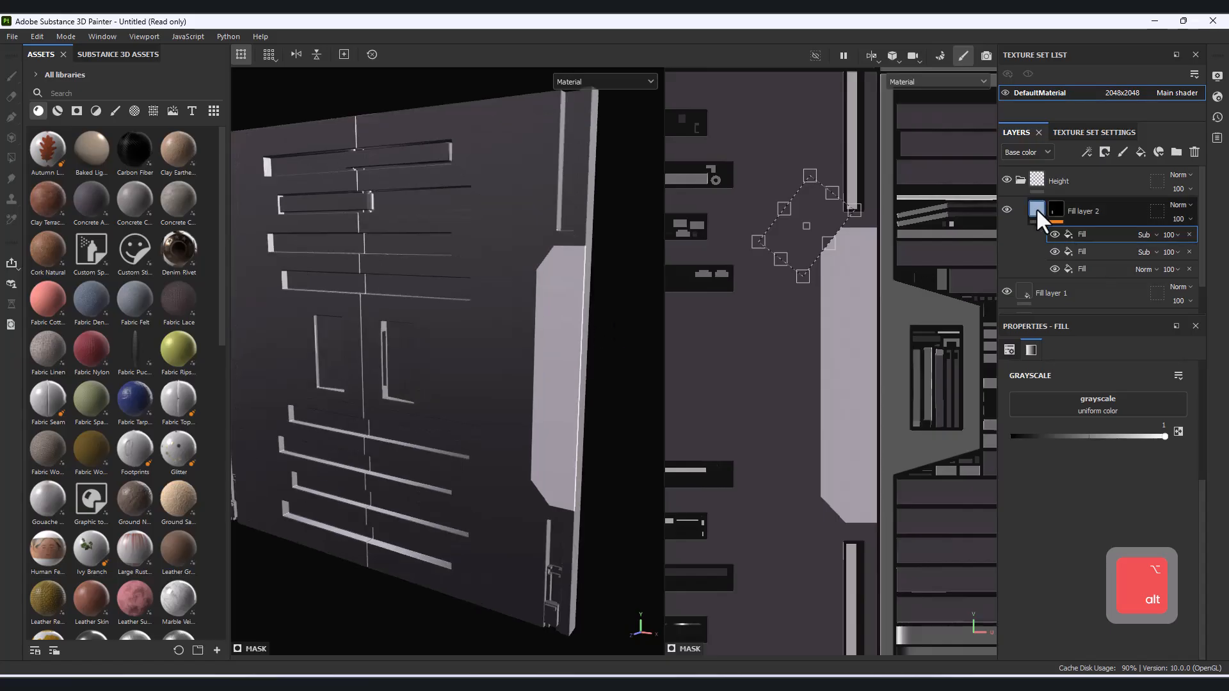
Duplicate the strip's base mask fill and place the copy between the side slots on the panel's opposite edge.
{"action": "key", "text": "f"}
{"action": "key", "text": "ctrl+c"}
{"action": "key", "text": "ctrl+v"}
{"action": "scroll", "coordinate": [802, 448], "scroll_direction": "up", "scroll_amount": 3}
{"action": "left_click_drag", "start_coordinate": [832, 413], "coordinate": [790, 209], "text": "shift"}
{"action": "middle_click_drag", "start_coordinate": [823, 201], "coordinate": [819, 336], "text": "alt"}
{"action": "scroll", "coordinate": [826, 335], "scroll_direction": "up", "scroll_amount": 1}
{"action": "left_click_drag", "start_coordinate": [831, 338], "coordinate": [735, 343], "text": "shift"}
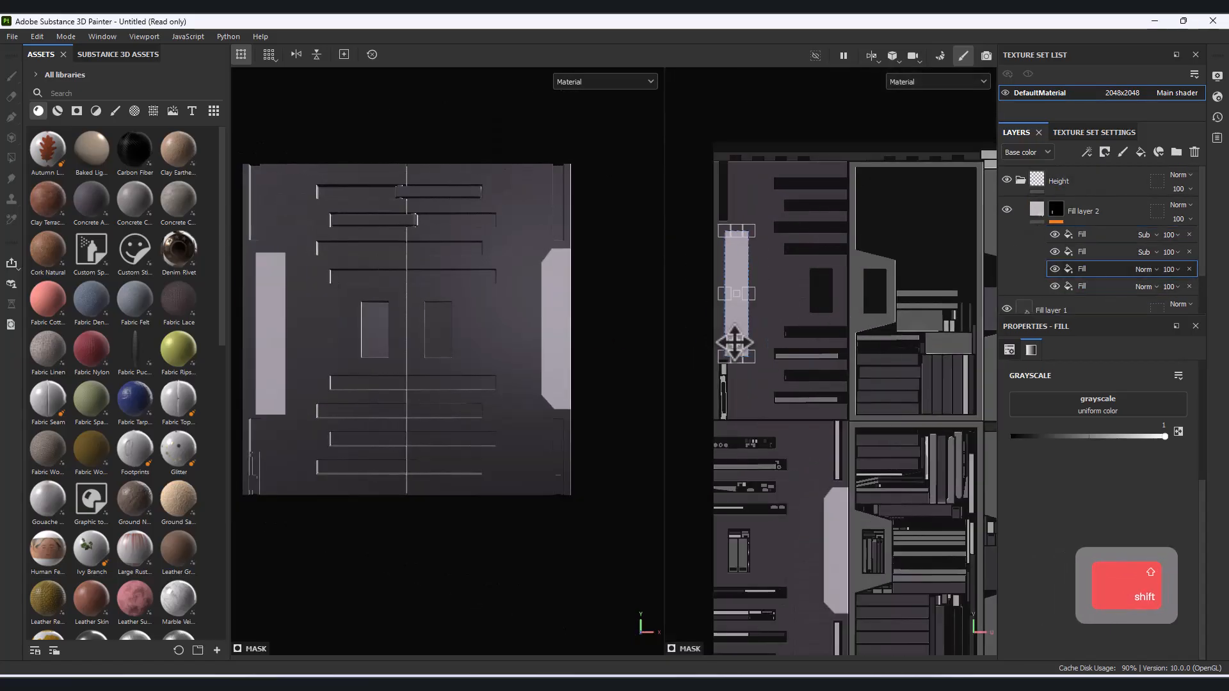
{"action": "scroll", "coordinate": [720, 333], "scroll_direction": "up", "scroll_amount": 2}
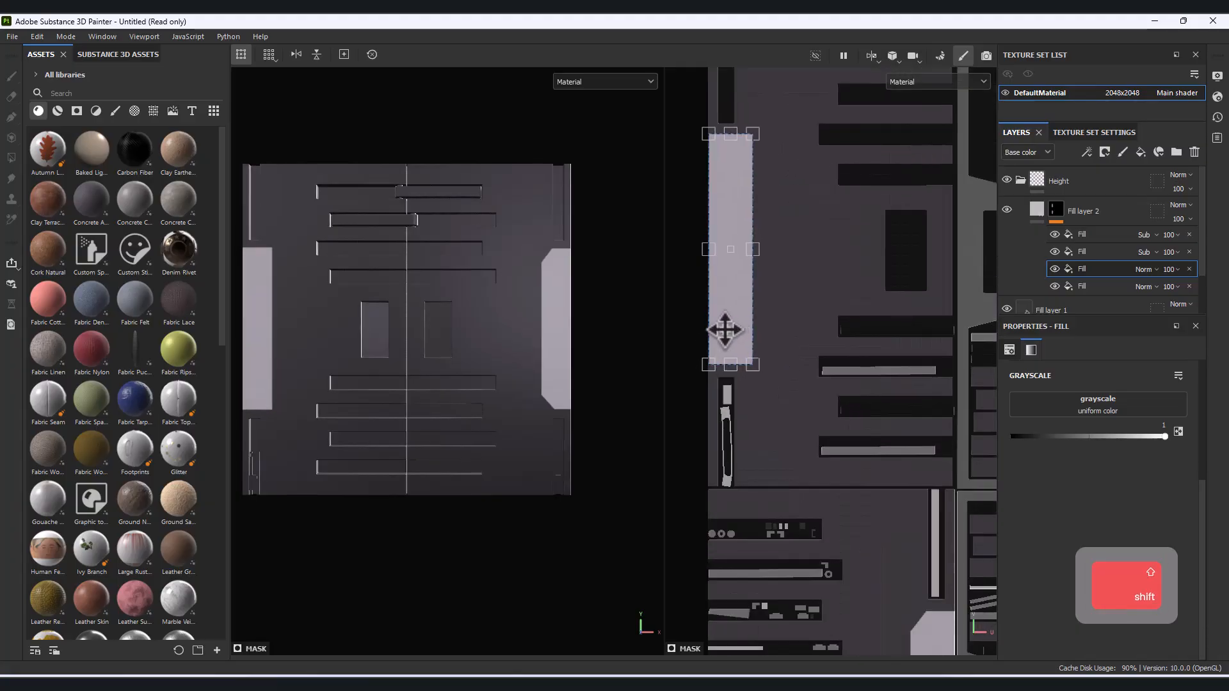
{"action": "left_click_drag", "start_coordinate": [734, 324], "coordinate": [732, 323], "text": "shift"}
Duplicate a subtracting corner fill and position it over the upper inner corner of the second strip.
{"action": "left_click", "coordinate": [1093, 253]}
{"action": "scroll", "coordinate": [886, 353], "scroll_direction": "down", "scroll_amount": 3}
{"action": "middle_click_drag", "start_coordinate": [891, 388], "coordinate": [816, 273], "text": "alt"}
{"action": "key", "text": "ctrl+c"}
{"action": "key", "text": "ctrl+v"}
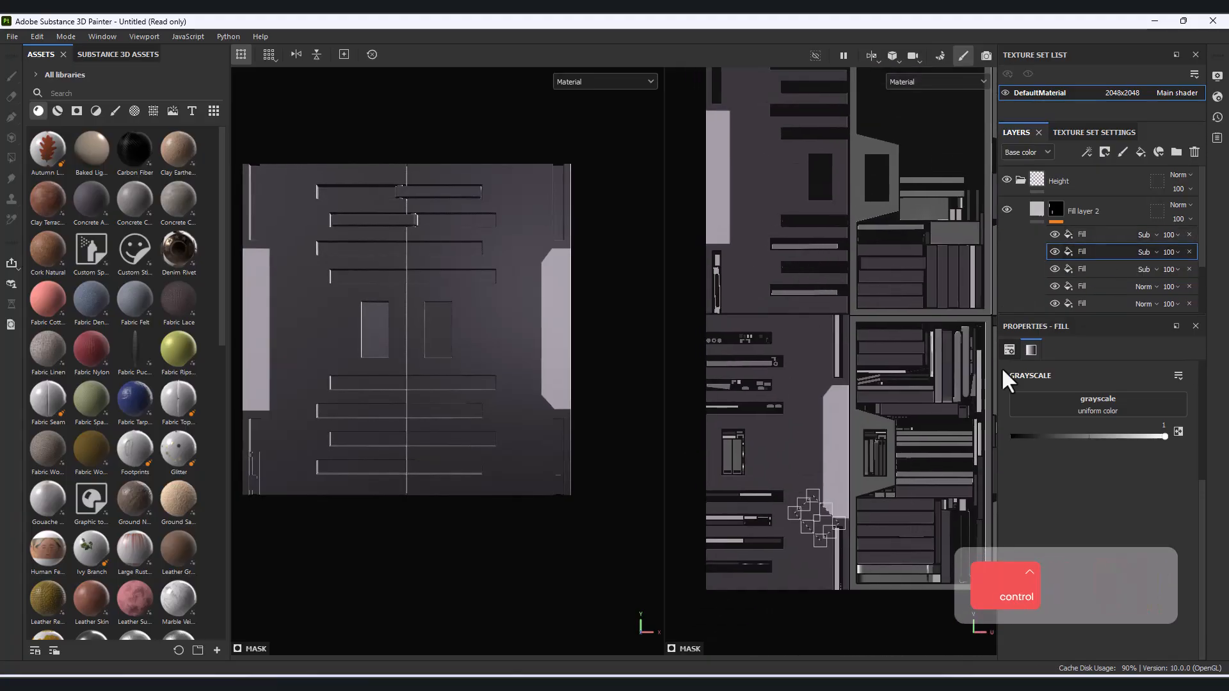
{"action": "scroll", "coordinate": [817, 517], "scroll_direction": "up", "scroll_amount": 1}
{"action": "left_click_drag", "start_coordinate": [818, 523], "coordinate": [743, 83]}
{"action": "middle_click_drag", "start_coordinate": [745, 83], "coordinate": [812, 349], "text": "alt"}
{"action": "scroll", "coordinate": [756, 160], "scroll_direction": "up", "scroll_amount": 5}
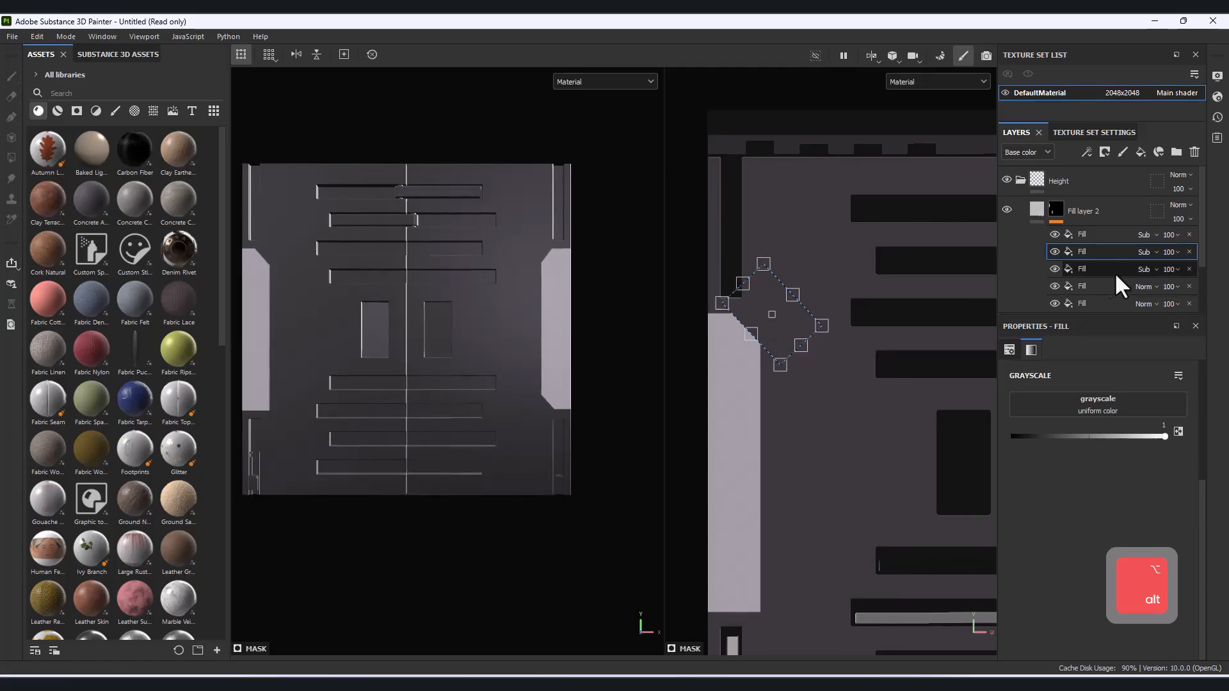
Duplicate the other subtracting corner fill and position it over the lower inner corner of the second strip.
{"action": "left_click", "coordinate": [1095, 234]}
{"action": "key", "text": "ctrl+c"}
{"action": "key", "text": "ctrl+v"}
{"action": "scroll", "coordinate": [823, 452], "scroll_direction": "down", "scroll_amount": 3}
{"action": "middle_click_drag", "start_coordinate": [848, 520], "coordinate": [813, 262], "text": "alt"}
{"action": "scroll", "coordinate": [922, 492], "scroll_direction": "up", "scroll_amount": 1}
{"action": "left_click_drag", "start_coordinate": [839, 487], "coordinate": [740, 343]}
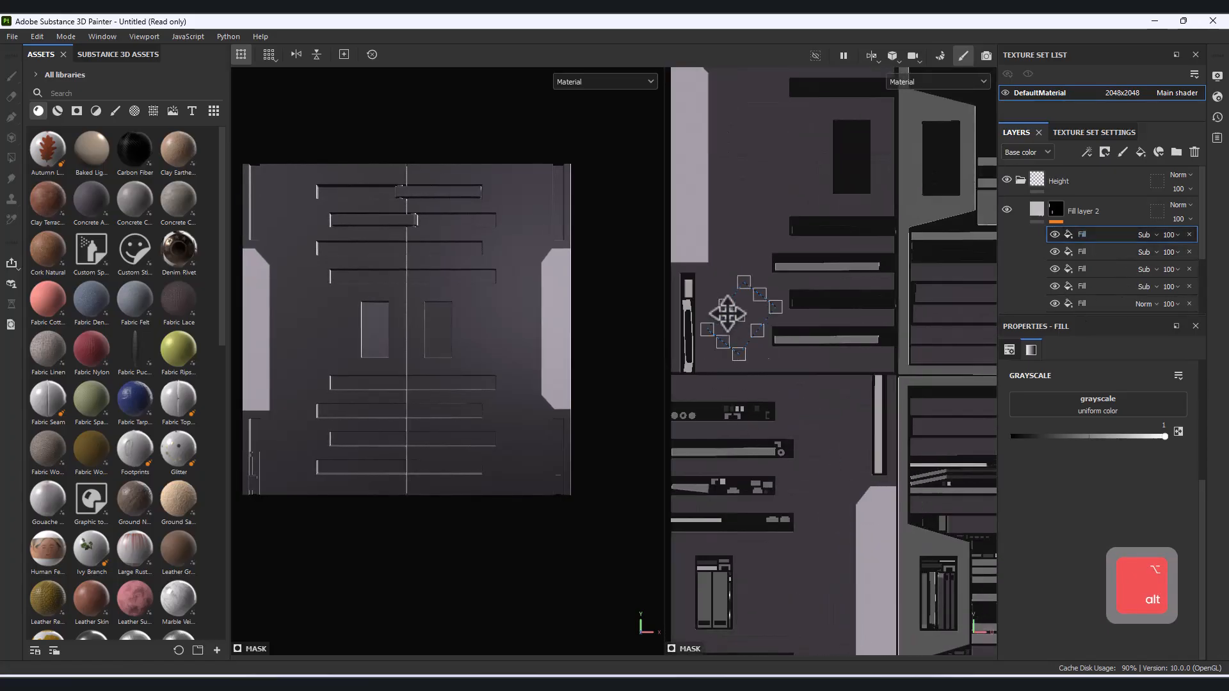
{"action": "left_click_drag", "start_coordinate": [640, 409], "coordinate": [472, 417], "text": "alt"}
Add a fill layer above Fill layer 3, give it a black mask and add a fill effect to the mask.
{"action": "left_click", "coordinate": [1141, 151]}
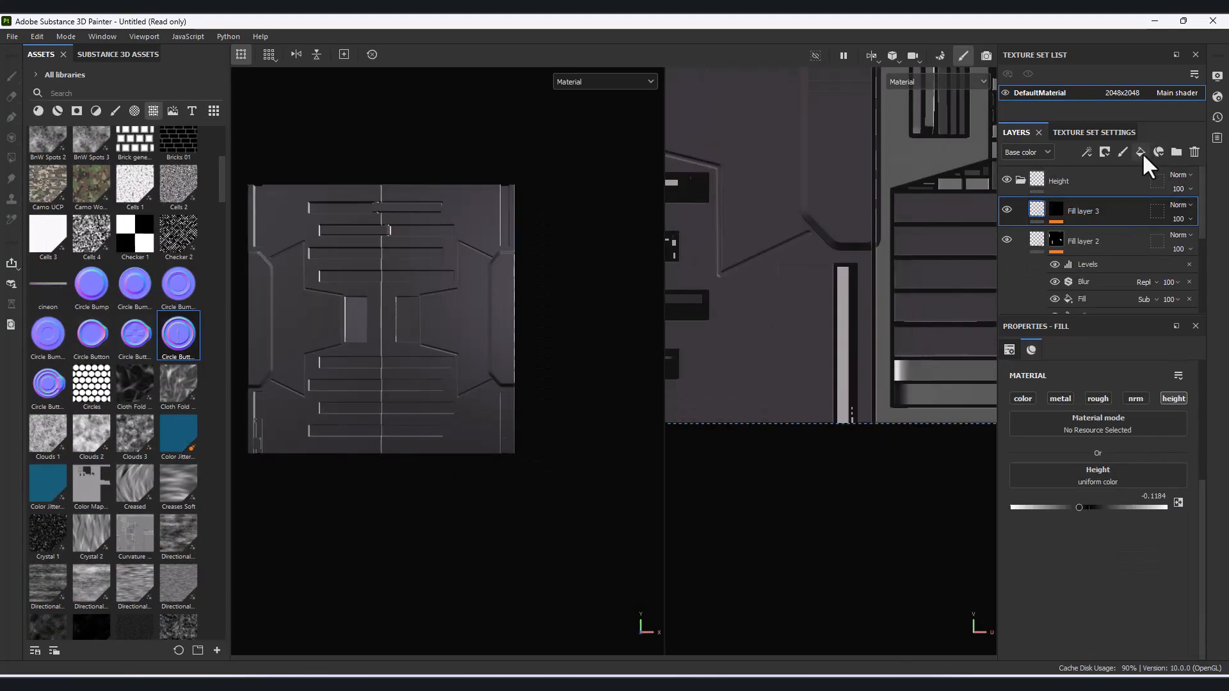
{"action": "left_click", "coordinate": [1142, 152]}
{"action": "left_click", "coordinate": [1107, 152]}
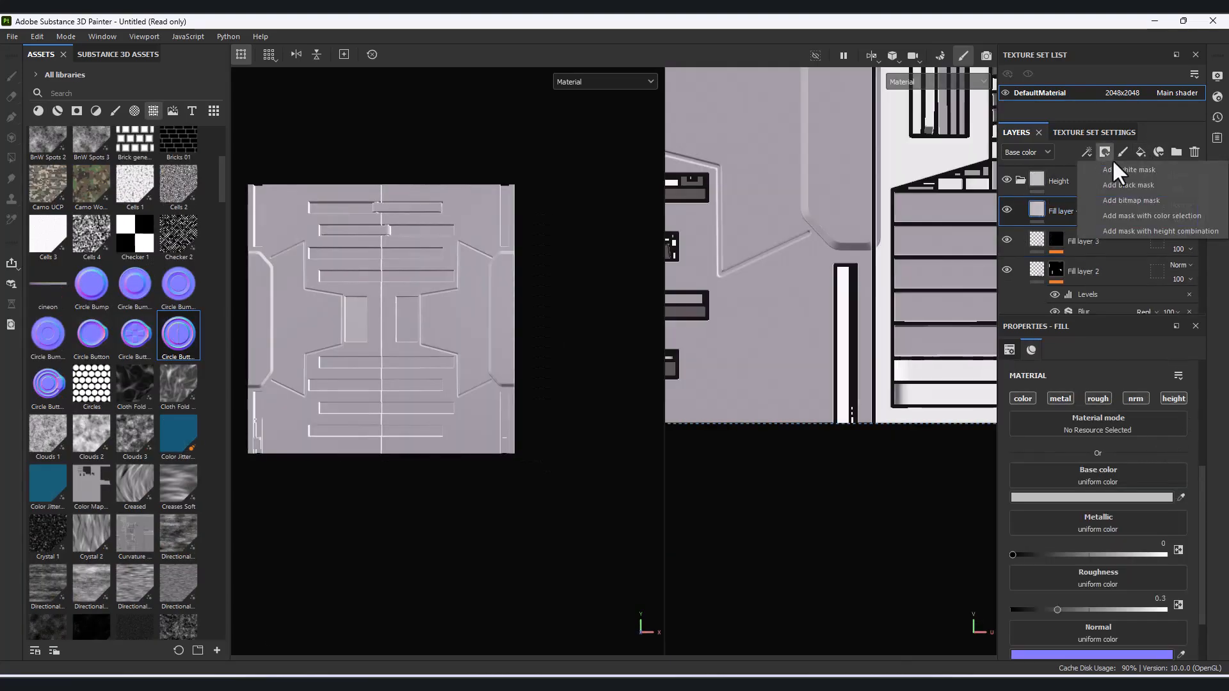
{"action": "left_click", "coordinate": [1127, 185]}
{"action": "left_click", "coordinate": [1086, 152]}
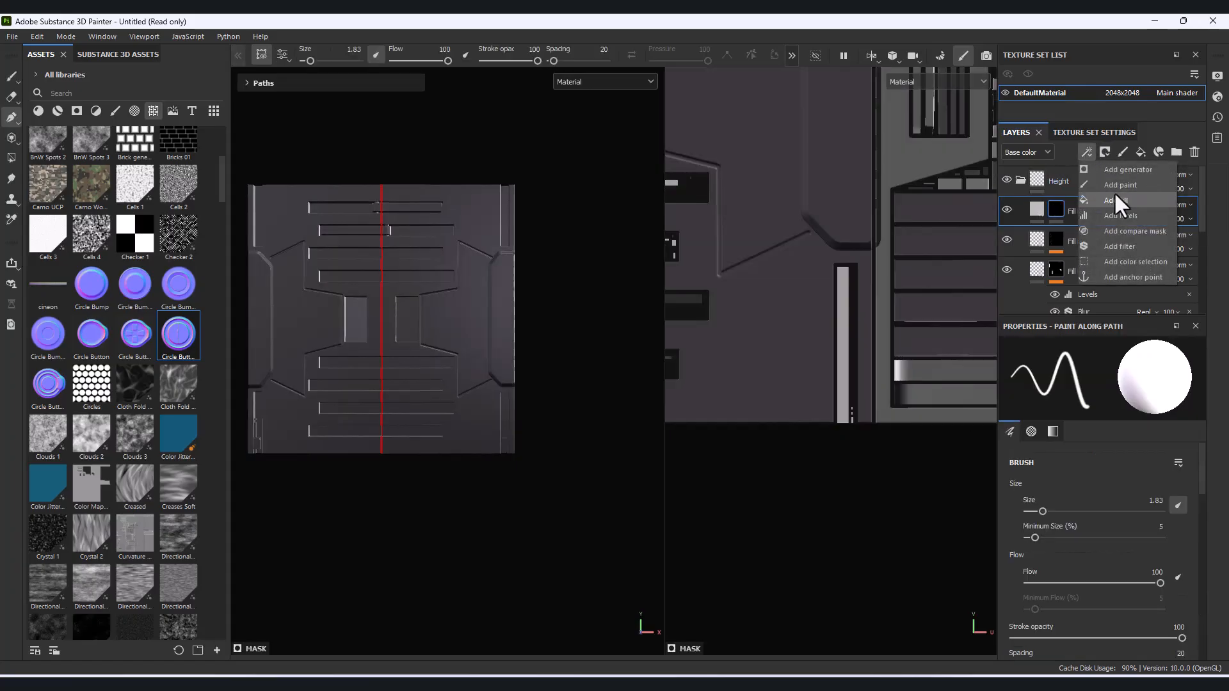
{"action": "left_click", "coordinate": [1113, 199]}
Set the mask fill's UV Wrap to None and shrink it to a square near the panel's lower corner, with tiling of about 20.65.
{"action": "scroll", "coordinate": [829, 369], "scroll_direction": "down", "scroll_amount": 8}
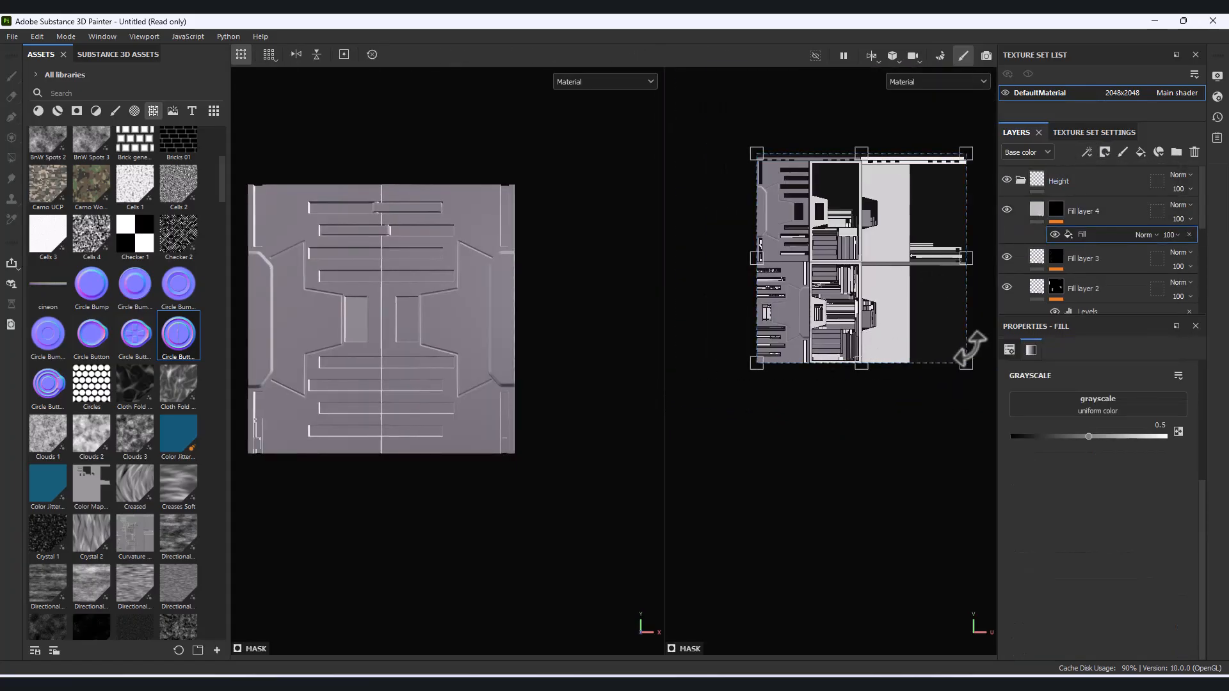
{"action": "left_click_drag", "start_coordinate": [966, 363], "coordinate": [925, 339], "text": "shift"}
{"action": "scroll", "coordinate": [1088, 461], "scroll_direction": "up", "scroll_amount": 3}
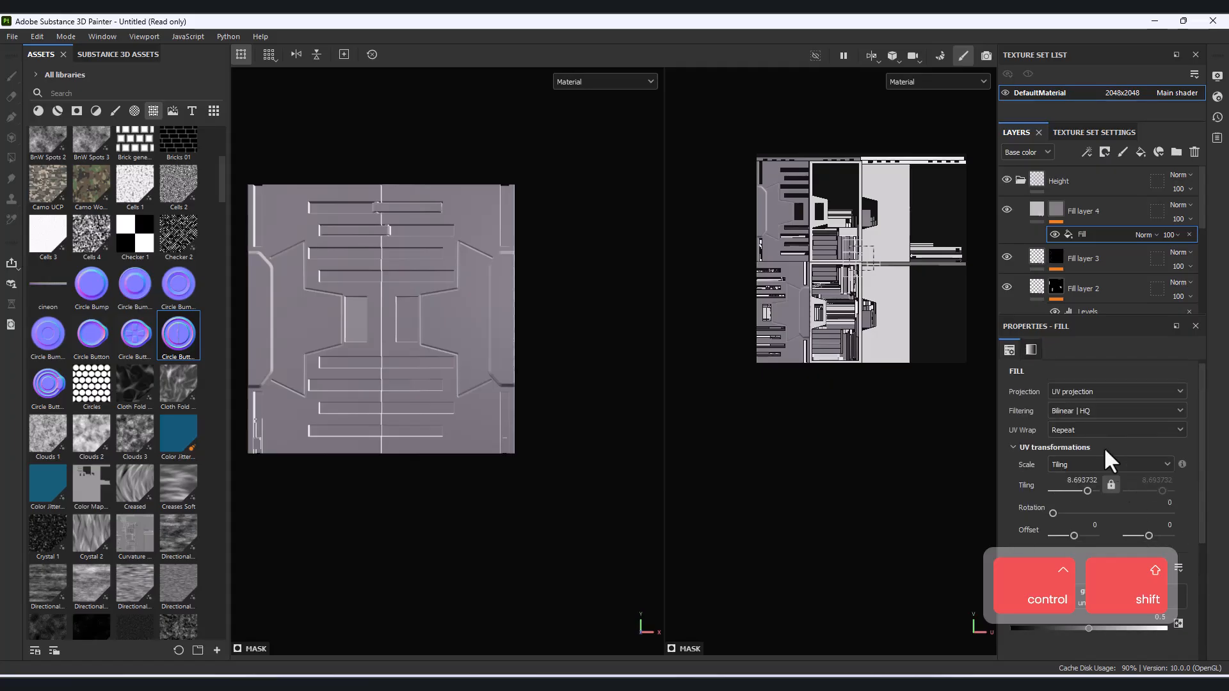
{"action": "left_click", "coordinate": [1093, 447]}
{"action": "scroll", "coordinate": [883, 263], "scroll_direction": "up", "scroll_amount": 5}
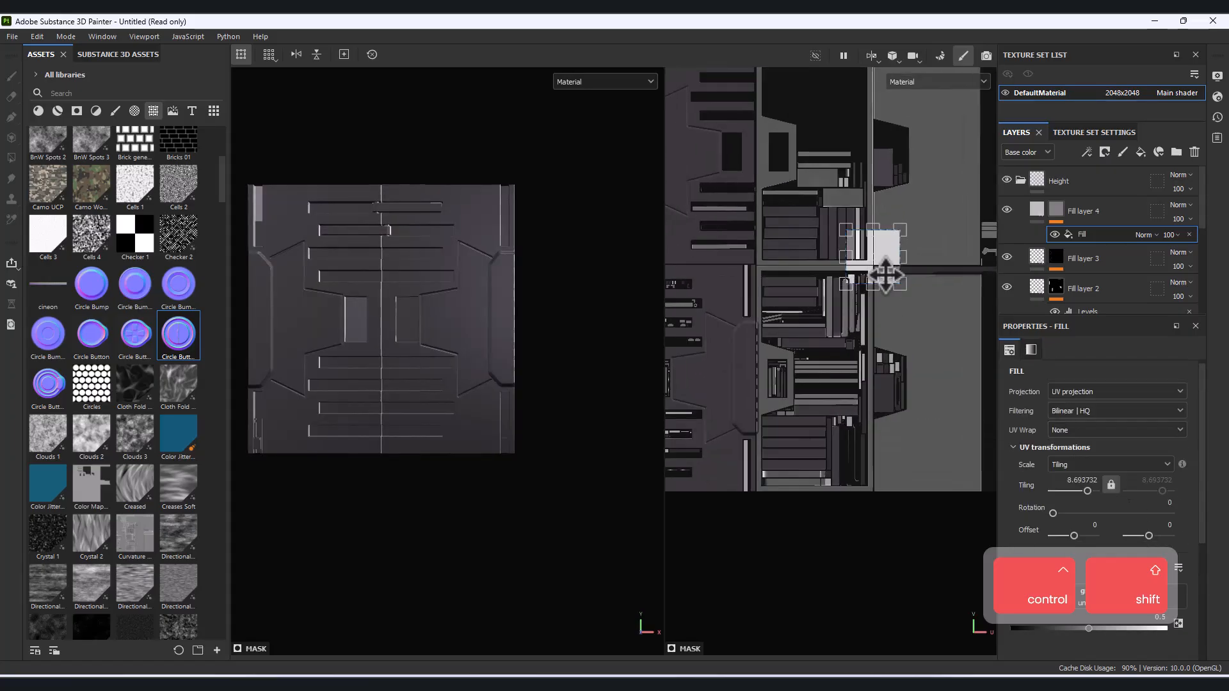
{"action": "left_click_drag", "start_coordinate": [889, 268], "coordinate": [746, 496]}
{"action": "middle_click_drag", "start_coordinate": [747, 493], "coordinate": [846, 403], "text": "alt"}
{"action": "scroll", "coordinate": [846, 403], "scroll_direction": "up", "scroll_amount": 5}
{"action": "left_click_drag", "start_coordinate": [837, 397], "coordinate": [803, 343], "text": "ctrl+shift"}
{"action": "scroll", "coordinate": [786, 344], "scroll_direction": "up", "scroll_amount": 2}
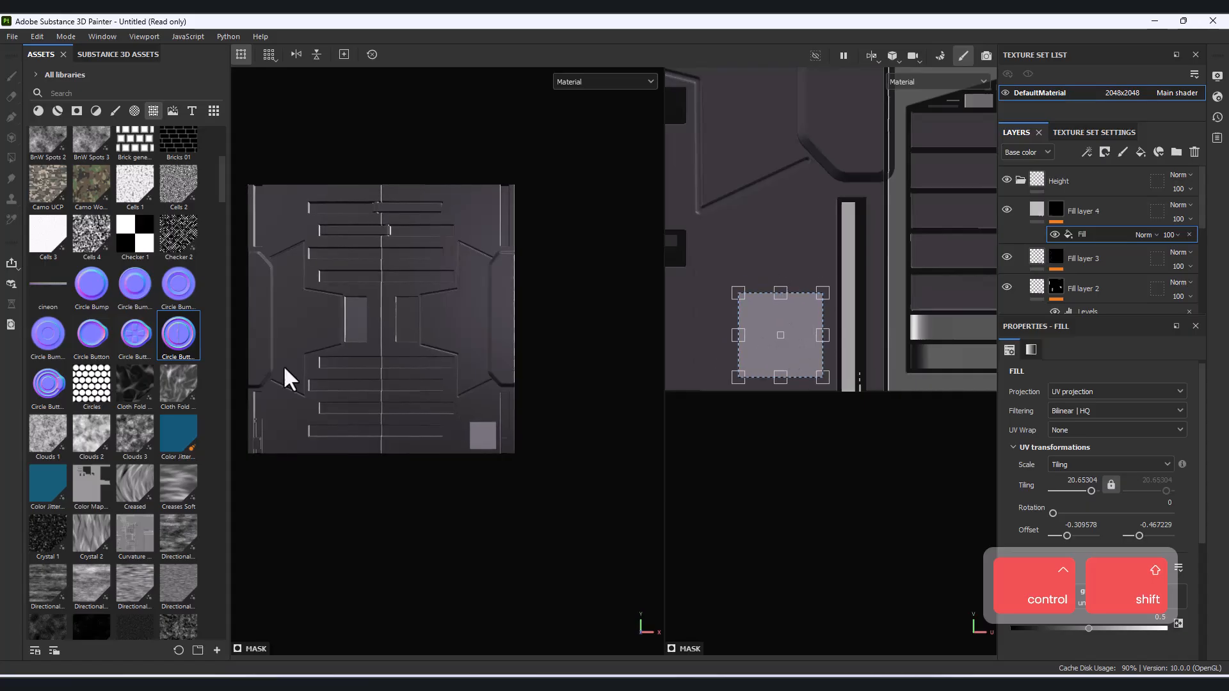
Use Circle Button Sliced as the mask fill's grayscale and limit Fill layer 4 to a height of about -0.19.
{"action": "scroll", "coordinate": [1175, 506], "scroll_direction": "down", "scroll_amount": 5}
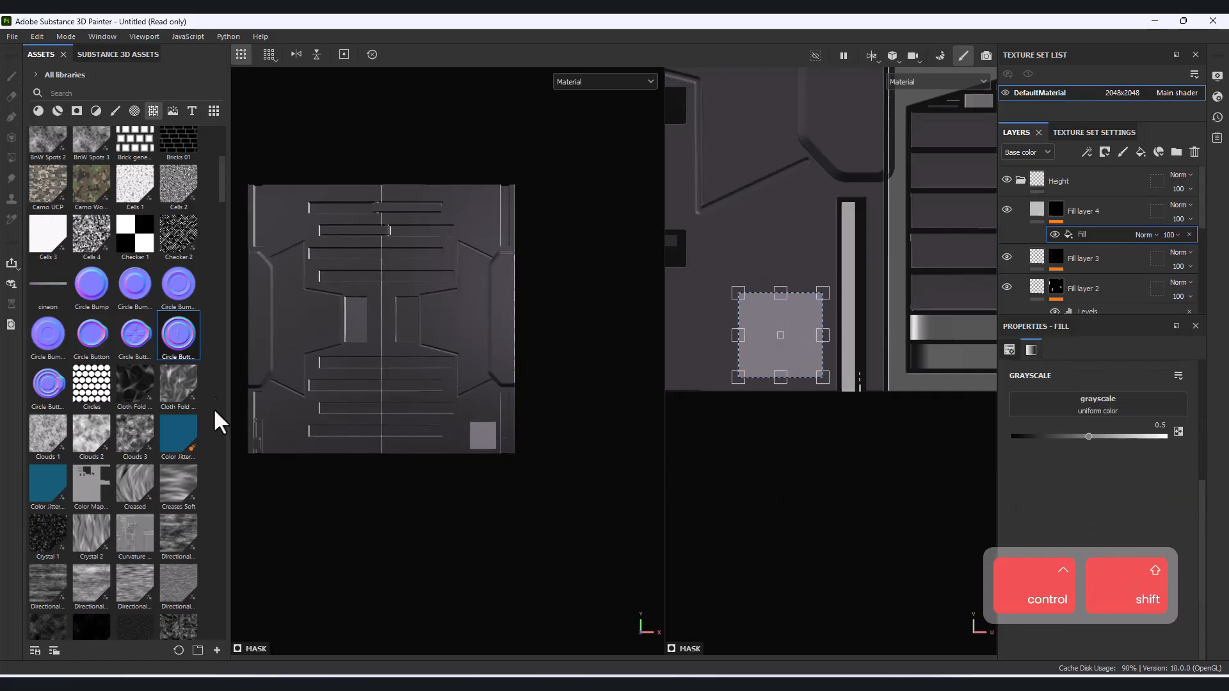
{"action": "left_click_drag", "start_coordinate": [177, 351], "coordinate": [1135, 410]}
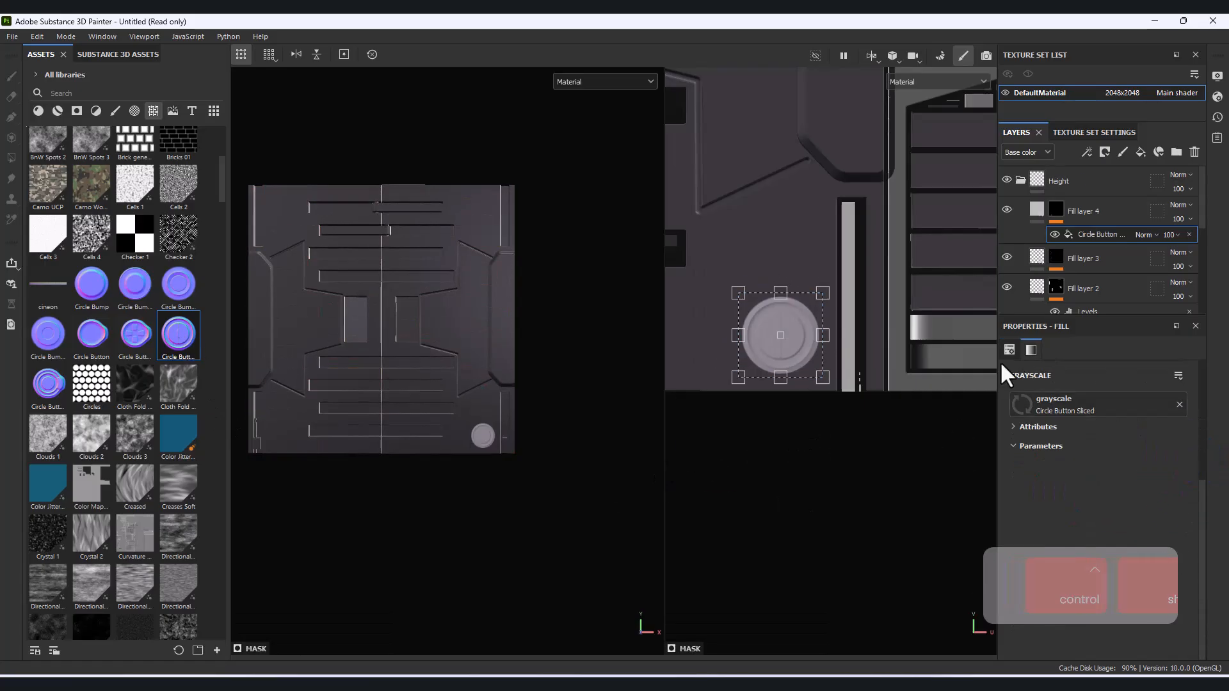
{"action": "left_click", "coordinate": [1034, 204]}
{"action": "left_click", "coordinate": [1170, 396]}
{"action": "left_click_drag", "start_coordinate": [1088, 507], "coordinate": [1073, 507], "text": "alt"}
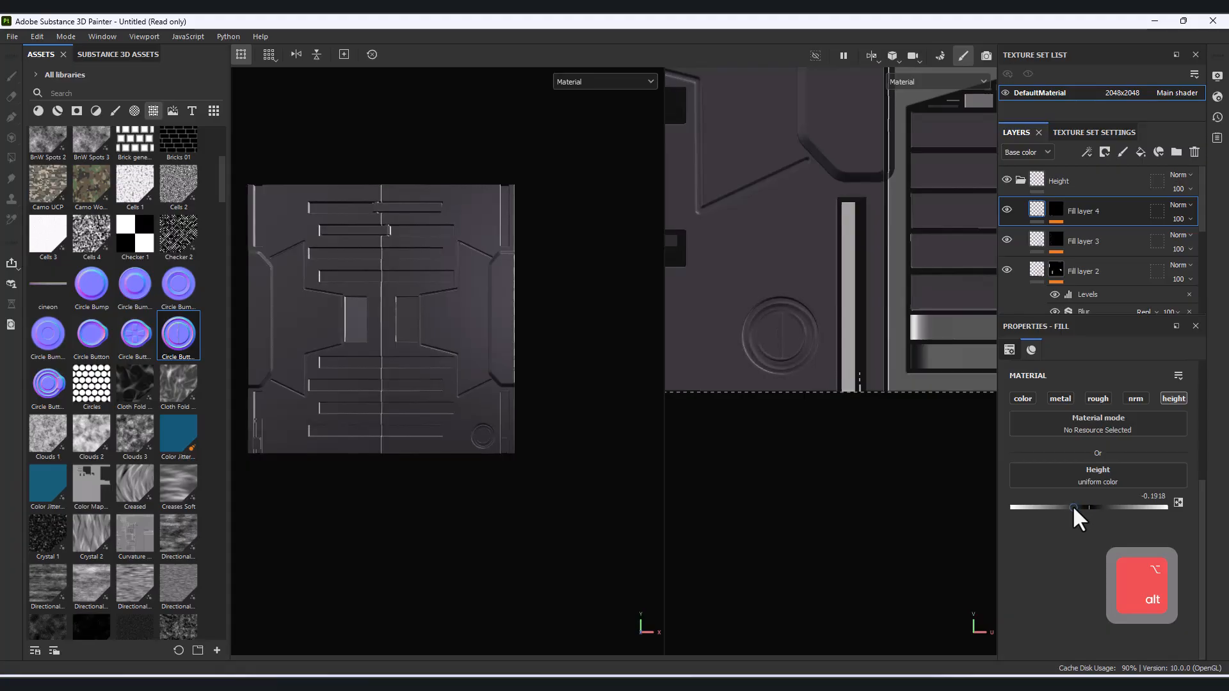
{"action": "scroll", "coordinate": [497, 448], "scroll_direction": "up", "scroll_amount": 8}
{"action": "mouse_move", "coordinate": [492, 454]}
{"action": "left_mouse_down", "text": "alt"}
{"action": "mouse_move", "coordinate": [461, 447]}
{"action": "mouse_move", "coordinate": [501, 450]}
{"action": "left_mouse_up", "text": "alt"}
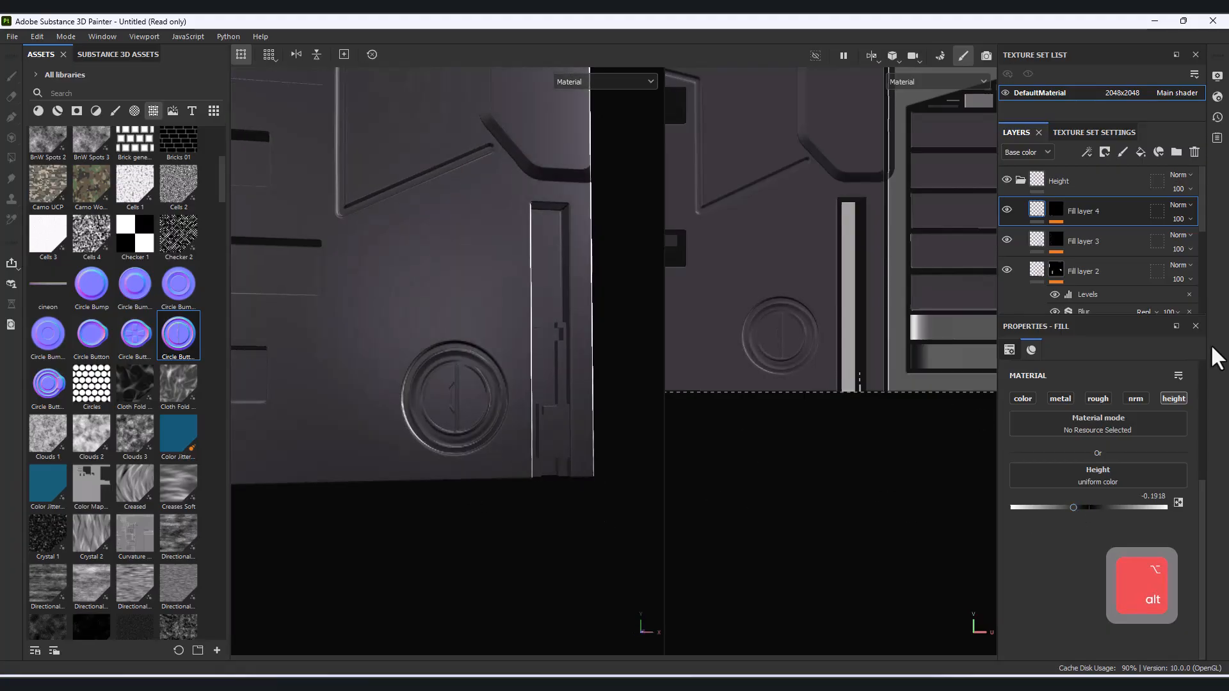
Duplicate the Circle Button fill in Fill layer 4's mask and search the grayscale resources for "shape".
{"action": "left_click", "coordinate": [1056, 210]}
{"action": "left_click", "coordinate": [1096, 234]}
{"action": "key", "text": "ctrl+c"}
{"action": "key", "text": "ctrl+v"}
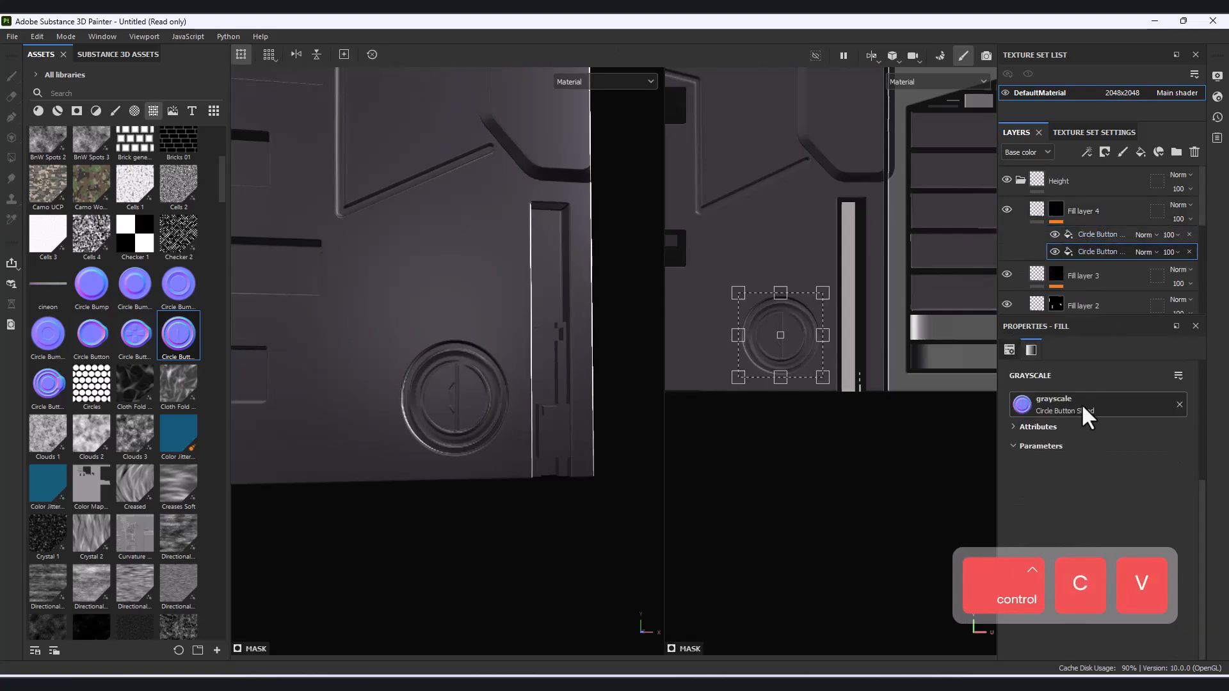
{"action": "left_click", "coordinate": [1081, 405]}
{"action": "type", "text": "shape"}
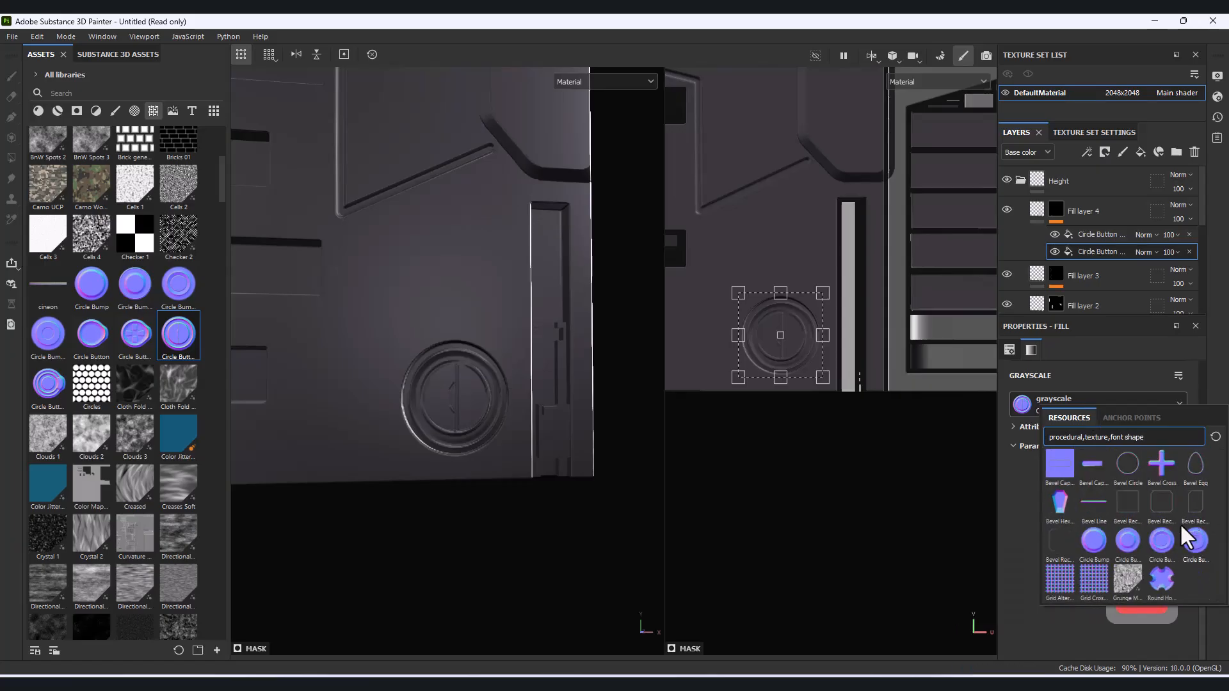
{"action": "key", "text": "Escape"}
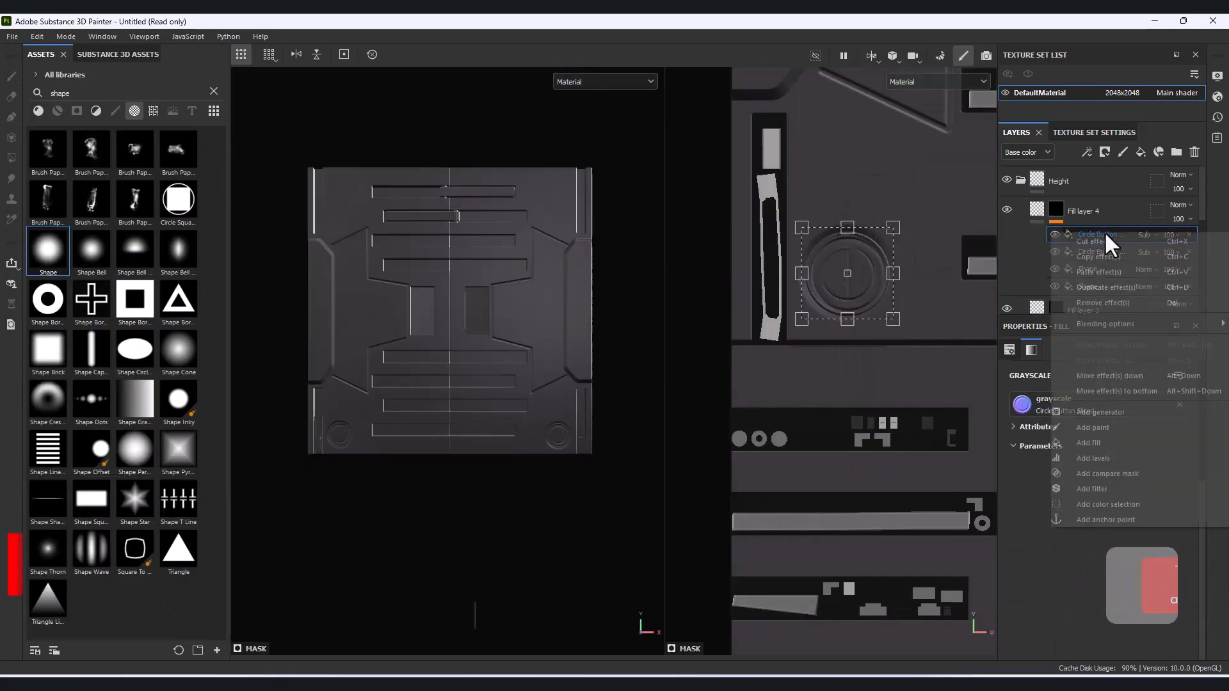
Add an anchor point to Fill layer 4's mask and create a fill layer with a black mask and fill effect above the Height folder.
{"action": "left_click", "coordinate": [1167, 392]}
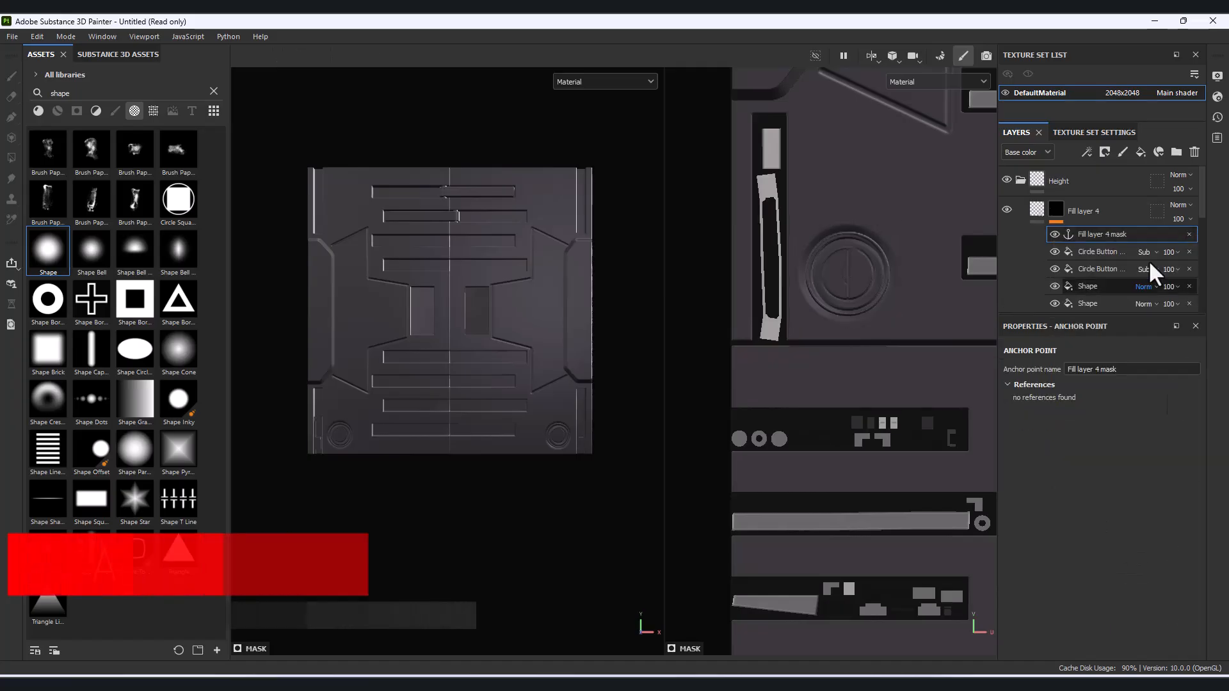
{"action": "left_click", "coordinate": [1122, 182]}
{"action": "left_click", "coordinate": [1141, 153]}
{"action": "left_click", "coordinate": [1105, 153]}
{"action": "left_click", "coordinate": [1119, 185]}
{"action": "left_click", "coordinate": [1087, 152]}
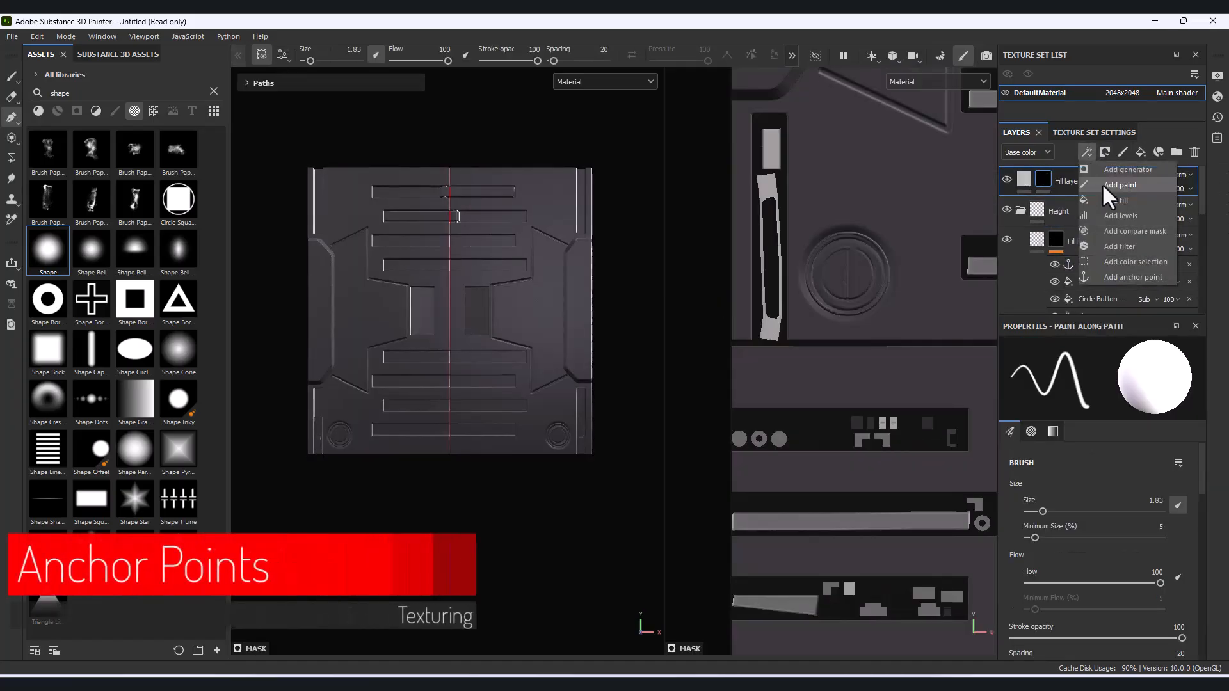
{"action": "left_click", "coordinate": [1117, 200]}
Set the new mask fill's grayscale source to the Fill layer 4 mask anchor point.
{"action": "left_click", "coordinate": [1137, 406]}
{"action": "left_click", "coordinate": [1132, 424]}
{"action": "left_click", "coordinate": [1087, 445]}
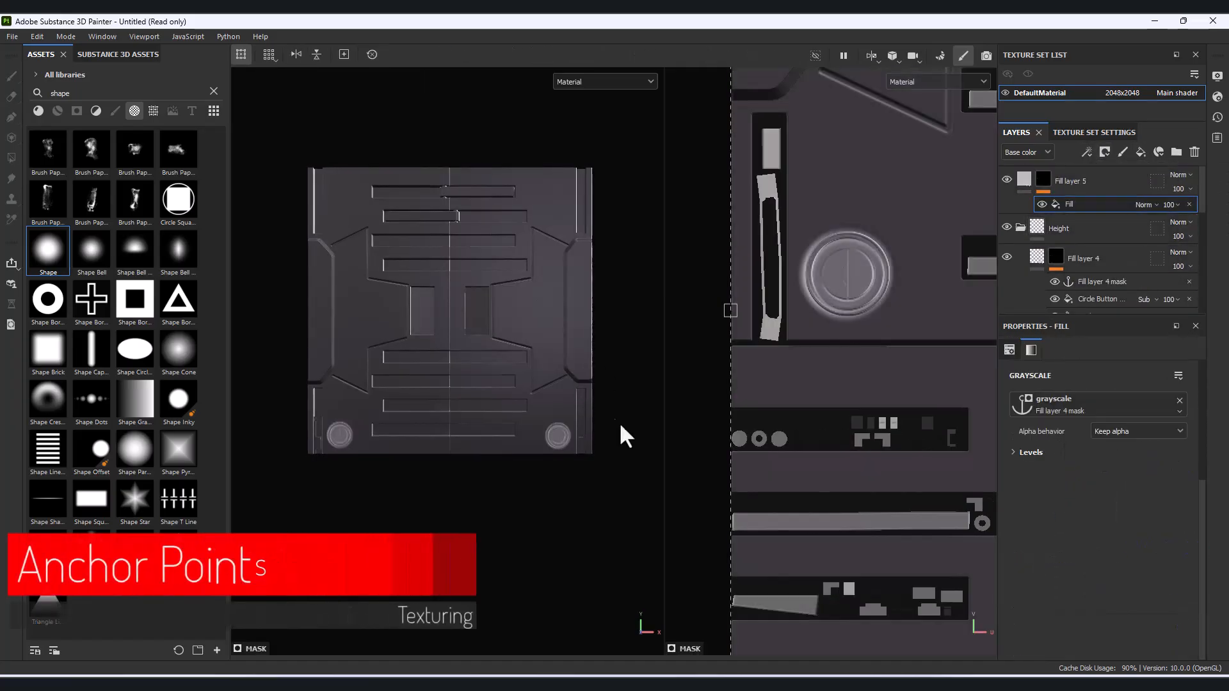
Adjust the input levels of the anchor point fill around the round buttons, with a black input of about 0.075.
{"action": "scroll", "coordinate": [617, 428], "scroll_direction": "up", "scroll_amount": 5}
{"action": "left_click", "coordinate": [1028, 453]}
{"action": "left_click_drag", "start_coordinate": [1039, 481], "coordinate": [1090, 475]}
{"action": "left_click_drag", "start_coordinate": [1181, 476], "coordinate": [1182, 480]}
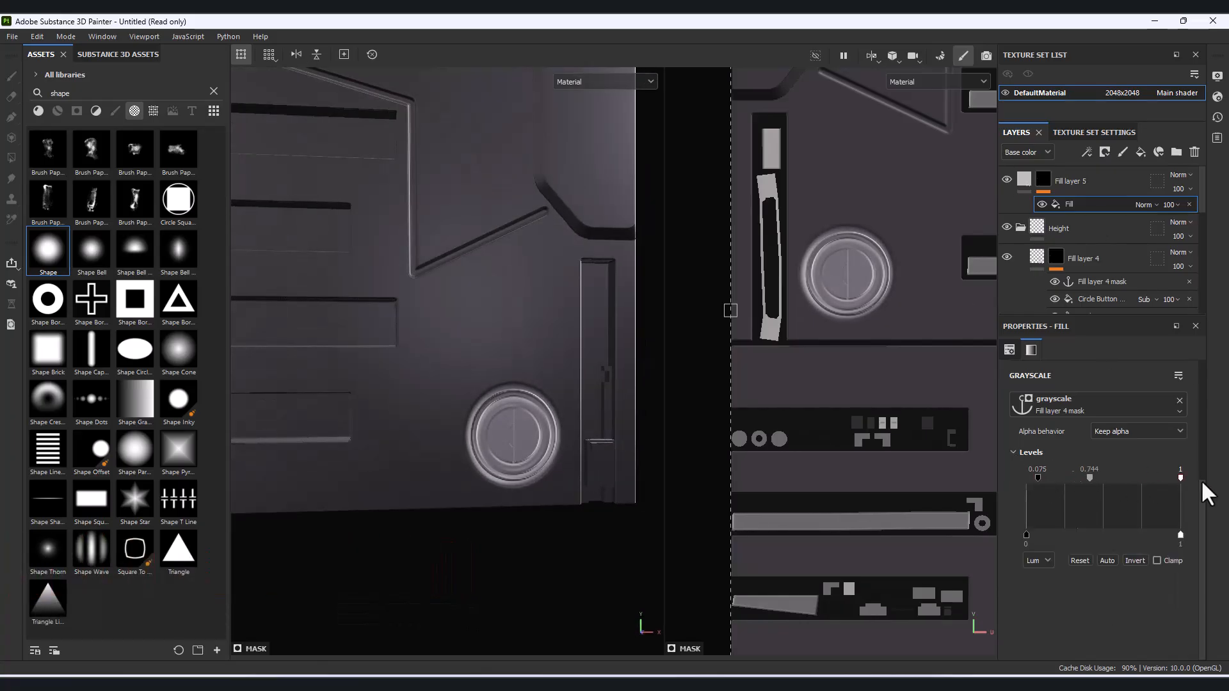
{"action": "left_click_drag", "start_coordinate": [1079, 476], "coordinate": [1020, 488]}
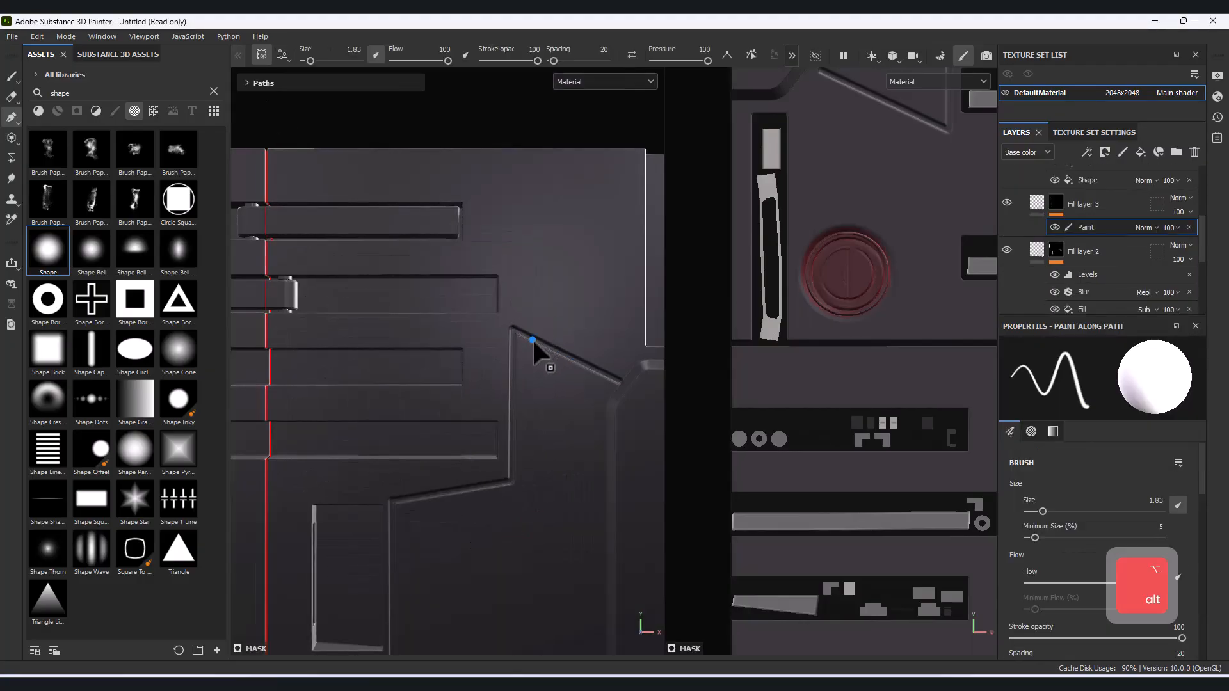
Paint an angled path in Fill layer 3's mask from the upper diagonal groove towards the panel's top edge.
{"action": "left_click", "coordinate": [582, 275]}
{"action": "middle_click_drag", "start_coordinate": [581, 279], "coordinate": [588, 367], "text": "alt"}
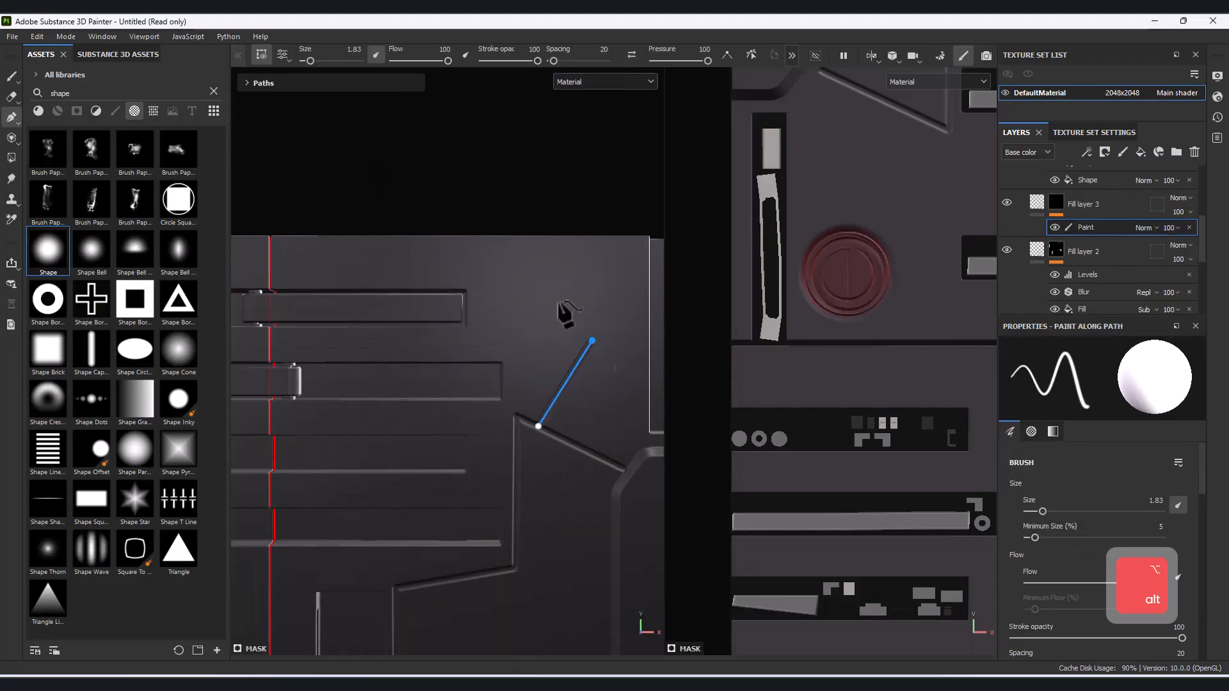
{"action": "key", "text": "alt"}
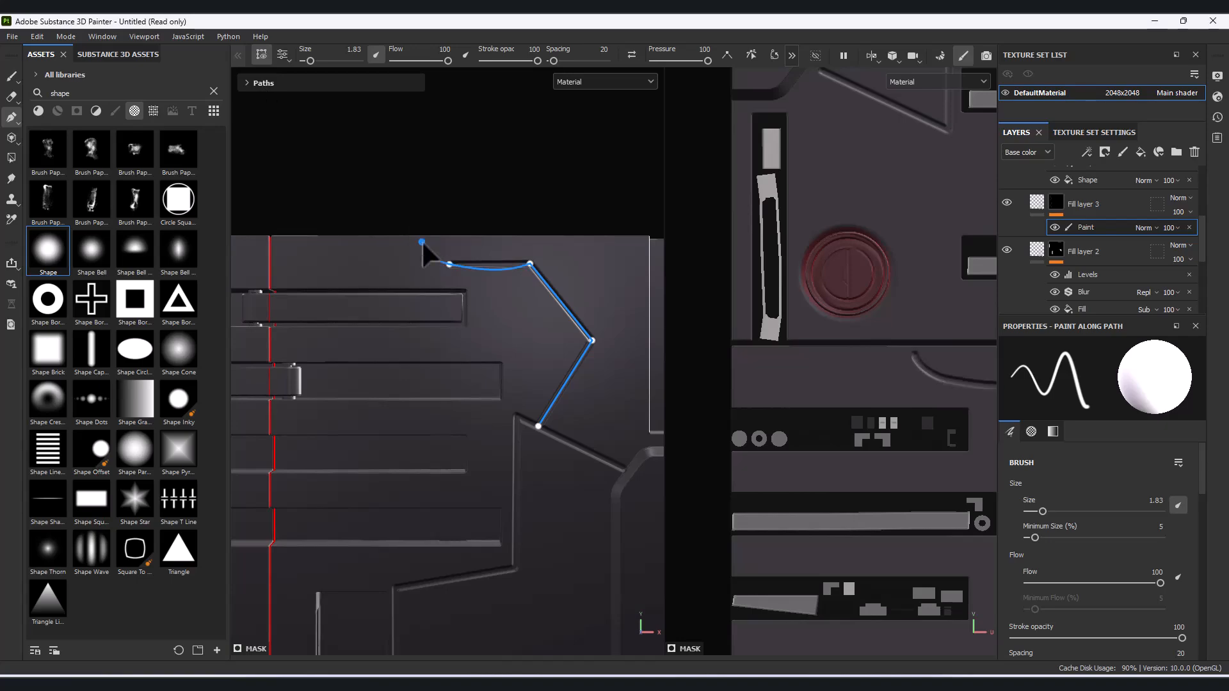
{"action": "scroll", "coordinate": [433, 267], "scroll_direction": "up", "scroll_amount": 3}
{"action": "middle_click_drag", "start_coordinate": [433, 267], "coordinate": [488, 321], "text": "alt"}
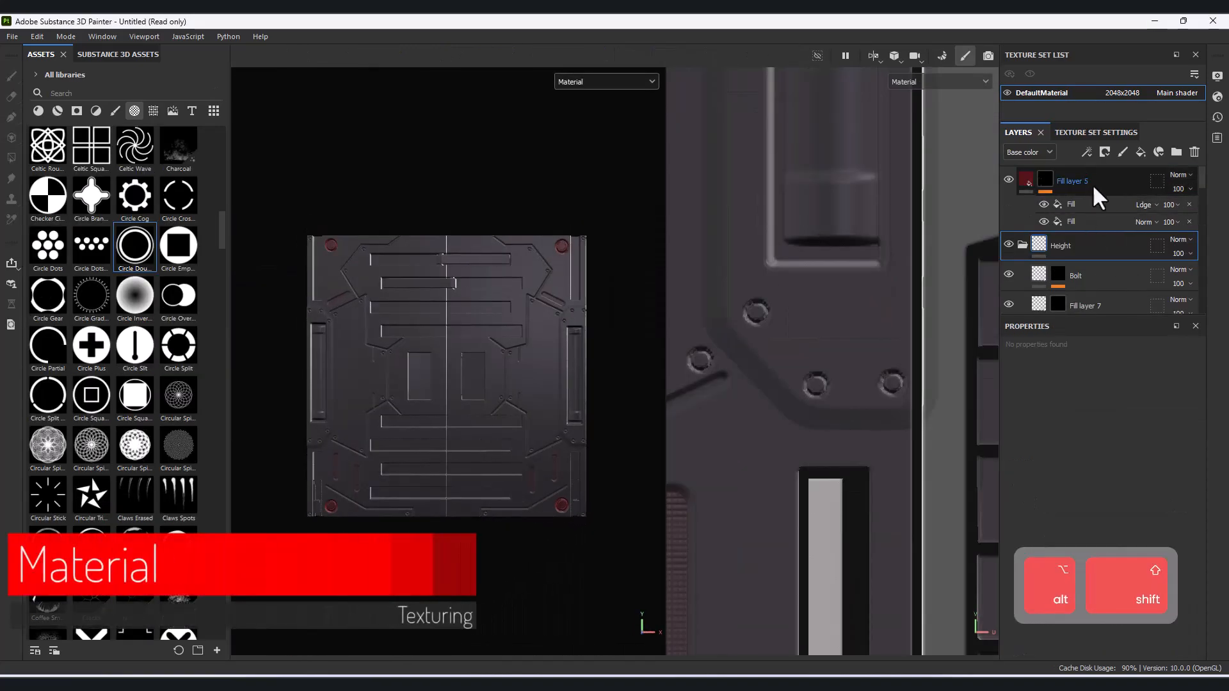
Create a folder named "material" above the Height folder and add a fill layer to it.
{"action": "left_click", "coordinate": [1176, 152]}
{"action": "type", "text": "material"}
{"action": "key", "text": "Return"}
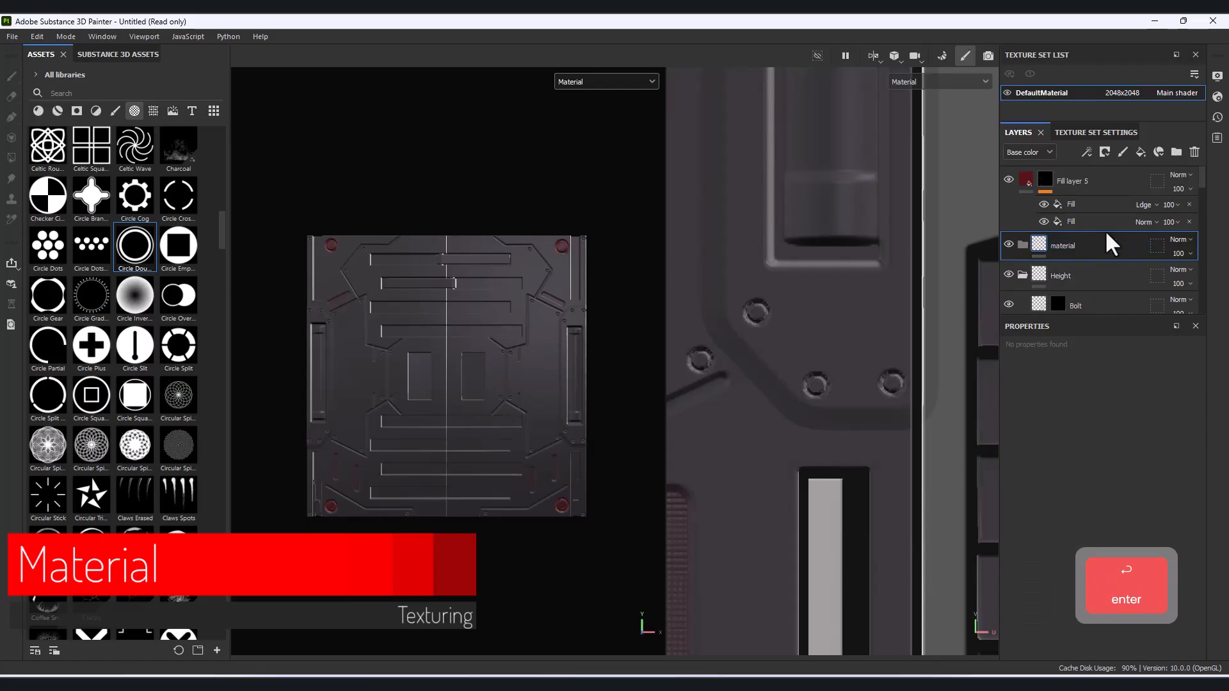
{"action": "left_click", "coordinate": [1141, 153]}
Give the fill layer a near-black base color, a metallic value of about 0.22 and a lower roughness, and rename it "Base".
{"action": "left_click", "coordinate": [1086, 505]}
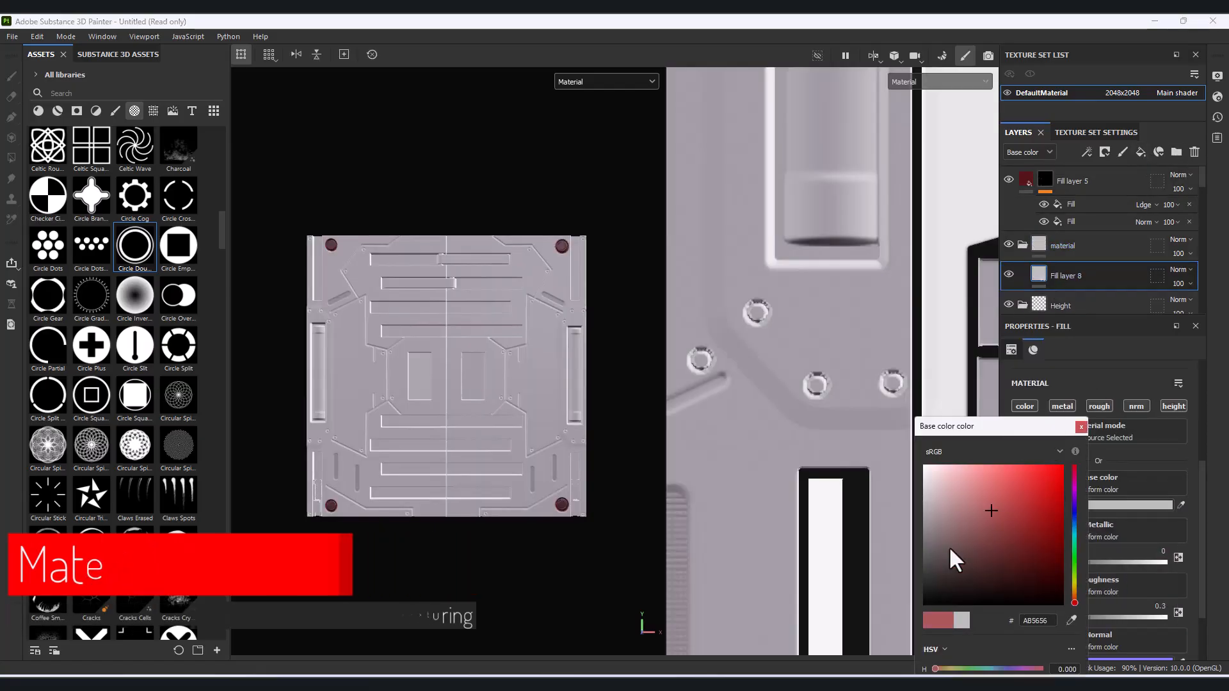
{"action": "left_click_drag", "start_coordinate": [995, 511], "coordinate": [922, 599]}
{"action": "left_click", "coordinate": [361, 183]}
{"action": "left_click", "coordinate": [1080, 427]}
{"action": "left_click", "coordinate": [1045, 562]}
{"action": "left_click", "coordinate": [1049, 618]}
{"action": "left_click_drag", "start_coordinate": [431, 443], "coordinate": [384, 438], "text": "alt"}
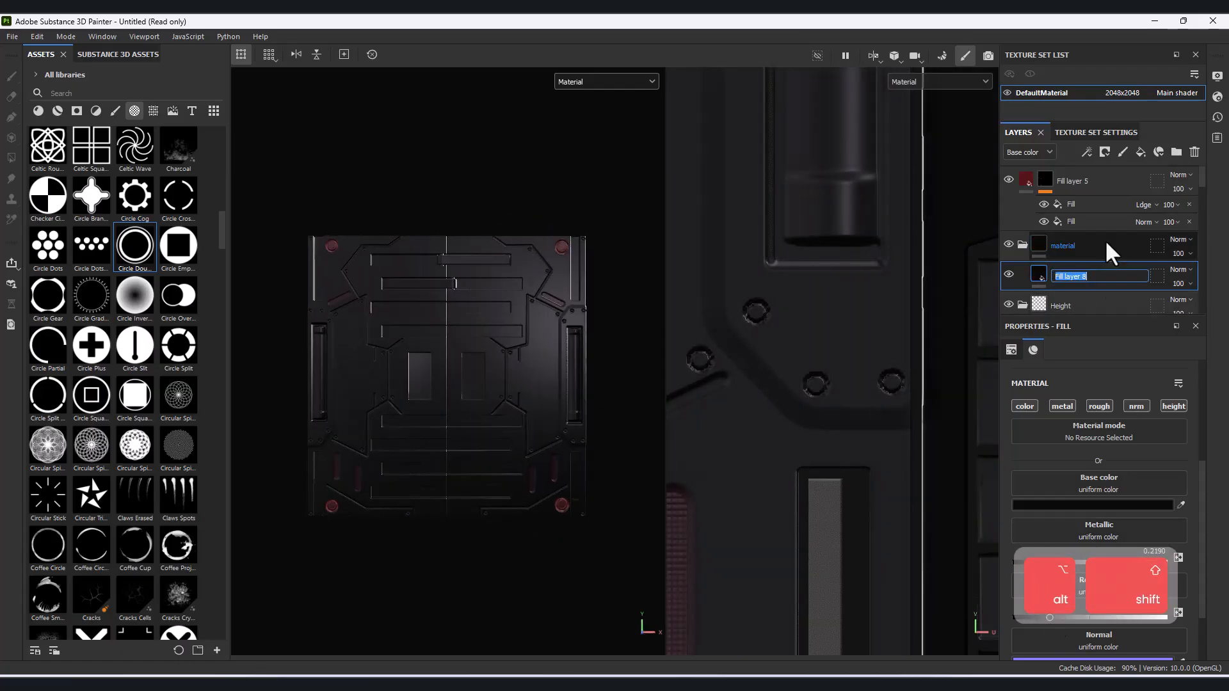
{"action": "type", "text": "Base"}
{"action": "left_click", "coordinate": [582, 542]}
Add a fill layer with a black mask above the Base layer and add a fill effect to its mask.
{"action": "left_click", "coordinate": [1141, 152]}
{"action": "middle_click_drag", "start_coordinate": [461, 400], "coordinate": [448, 384], "text": "alt"}
{"action": "left_click", "coordinate": [1105, 152]}
{"action": "left_click", "coordinate": [1140, 185]}
{"action": "left_click", "coordinate": [1086, 152]}
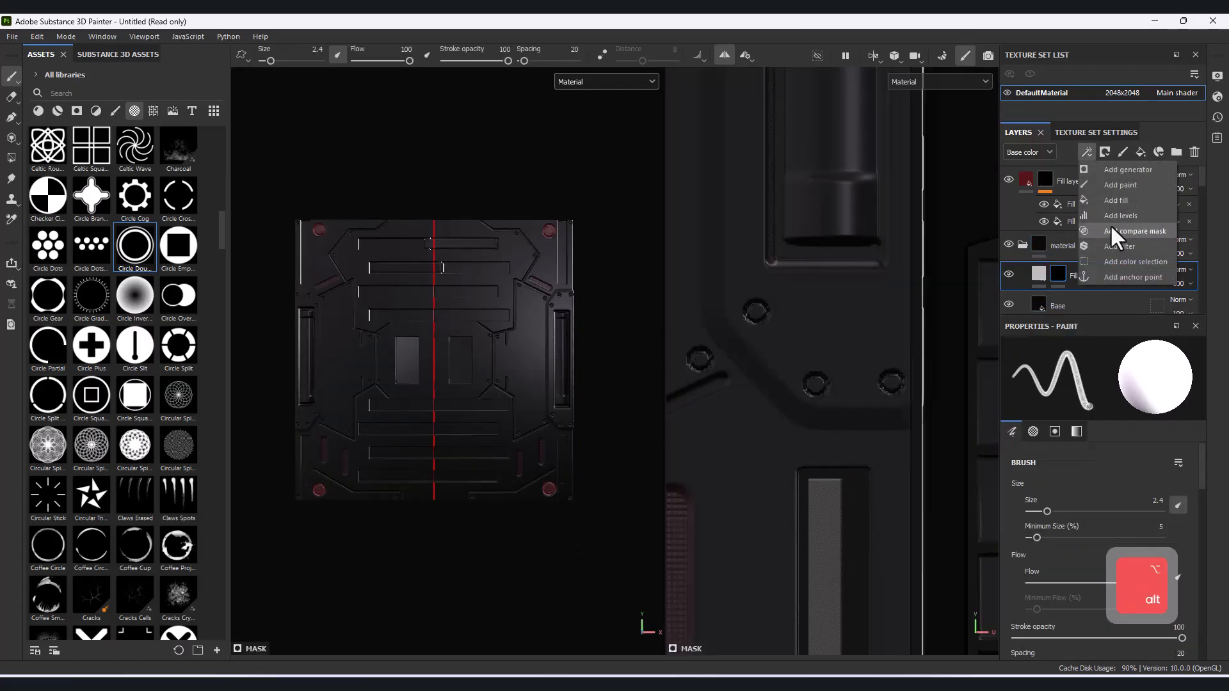
{"action": "left_click", "coordinate": [1120, 200]}
Search the resources for grunge textures and assign Grunge Galvanic Large to the mask fill.
{"action": "left_click", "coordinate": [1110, 412]}
{"action": "key", "text": "BackSpace"}
{"action": "key", "text": "BackSpace"}
{"action": "key", "text": "BackSpace"}
{"action": "key", "text": "BackSpace"}
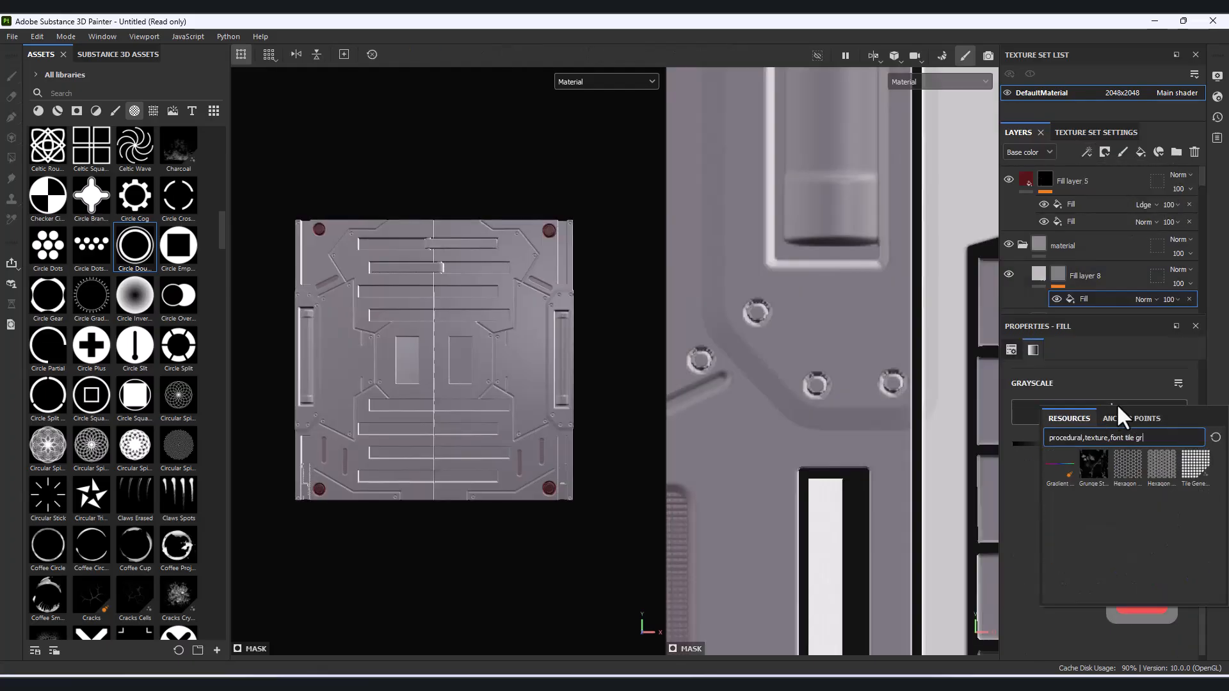
{"action": "type", "text": "grun"}
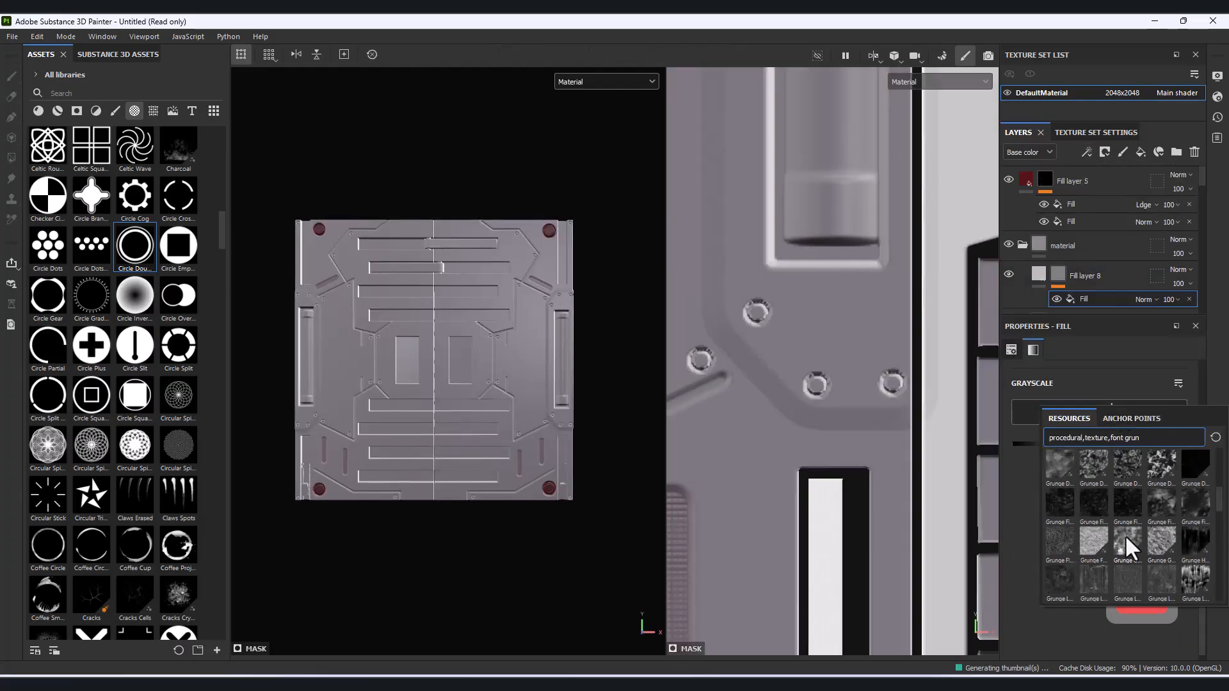
{"action": "left_click", "coordinate": [1128, 555]}
Limit Fill layer 8 to the roughness channel, set its tiling to 3 and lower its roughness.
{"action": "left_click", "coordinate": [1039, 274]}
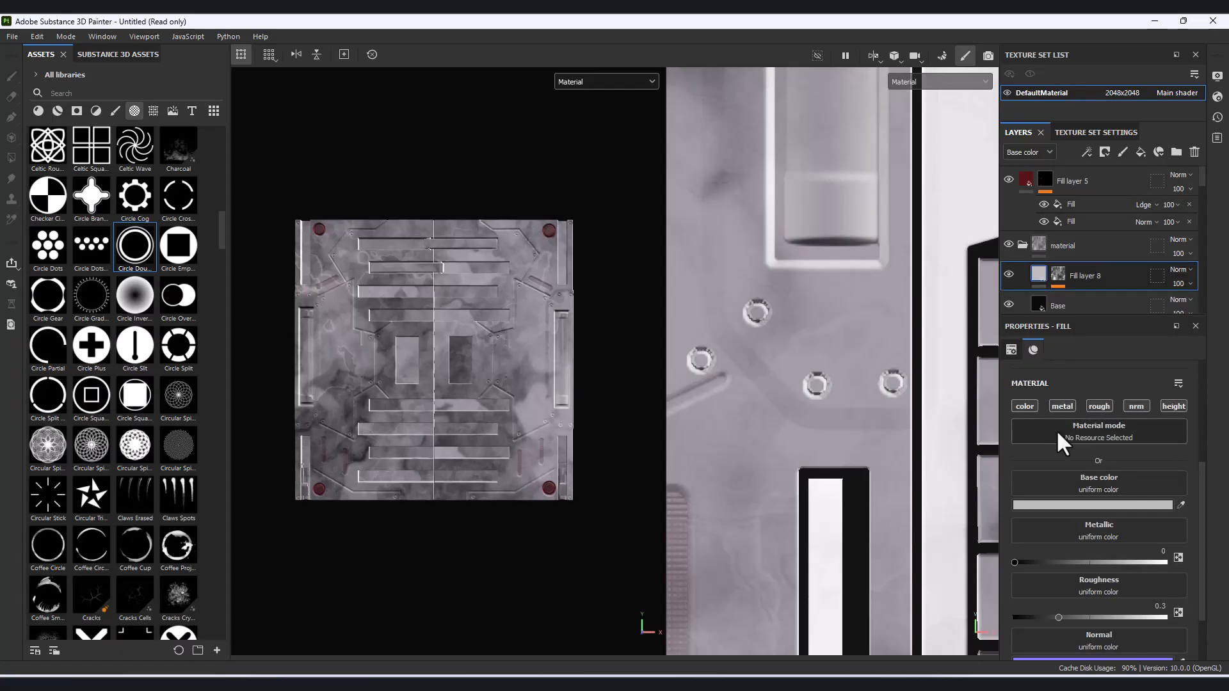
{"action": "left_click", "coordinate": [1099, 406], "text": "alt"}
{"action": "left_click", "coordinate": [1067, 514]}
{"action": "scroll", "coordinate": [530, 371], "scroll_direction": "up", "scroll_amount": 5}
{"action": "left_click_drag", "start_coordinate": [529, 371], "coordinate": [477, 400], "text": "alt"}
{"action": "scroll", "coordinate": [1061, 480], "scroll_direction": "up", "scroll_amount": 4}
{"action": "left_click", "coordinate": [1095, 450]}
{"action": "type", "text": "3"}
{"action": "key", "text": "Return"}
{"action": "scroll", "coordinate": [1050, 576], "scroll_direction": "down", "scroll_amount": 2}
{"action": "left_click_drag", "start_coordinate": [1045, 598], "coordinate": [1037, 602]}
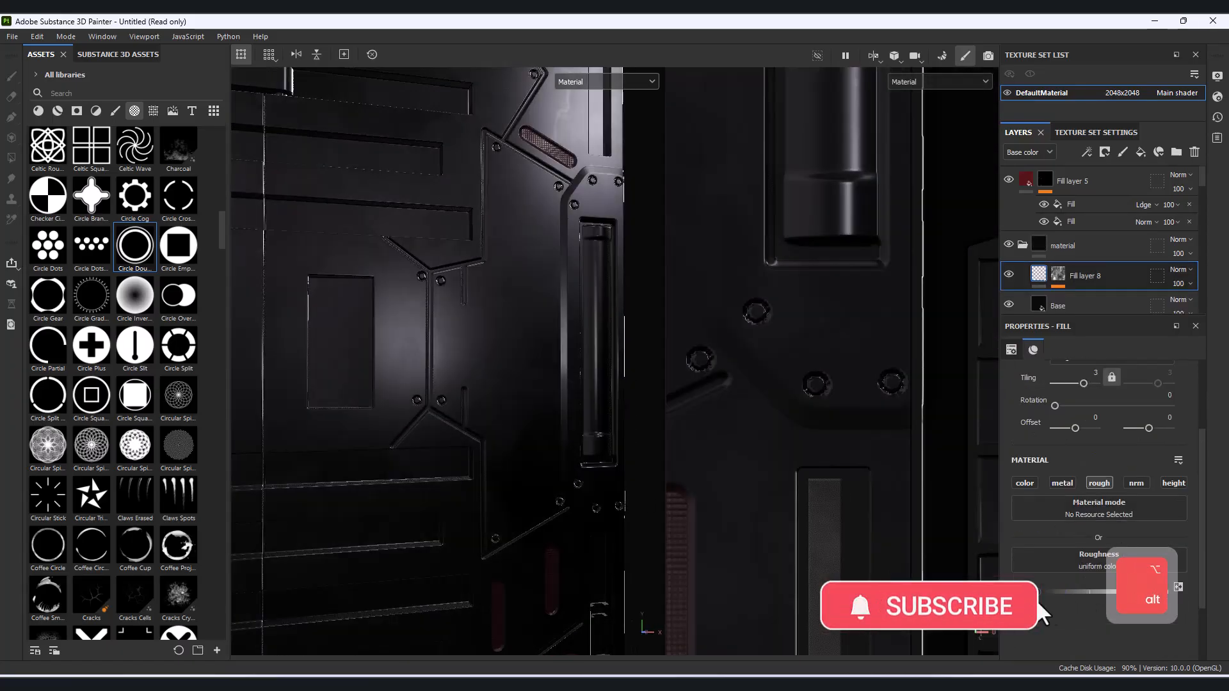
Display the mask in the viewport and try a different grunge texture in Fill layer 8's mask fill.
{"action": "scroll", "coordinate": [551, 307], "scroll_direction": "down", "scroll_amount": 4}
{"action": "left_click_drag", "start_coordinate": [544, 333], "coordinate": [572, 248], "text": "alt+shift"}
{"action": "left_click", "coordinate": [586, 82]}
{"action": "scroll", "coordinate": [579, 152], "scroll_direction": "down", "scroll_amount": 2}
{"action": "left_click", "coordinate": [574, 137]}
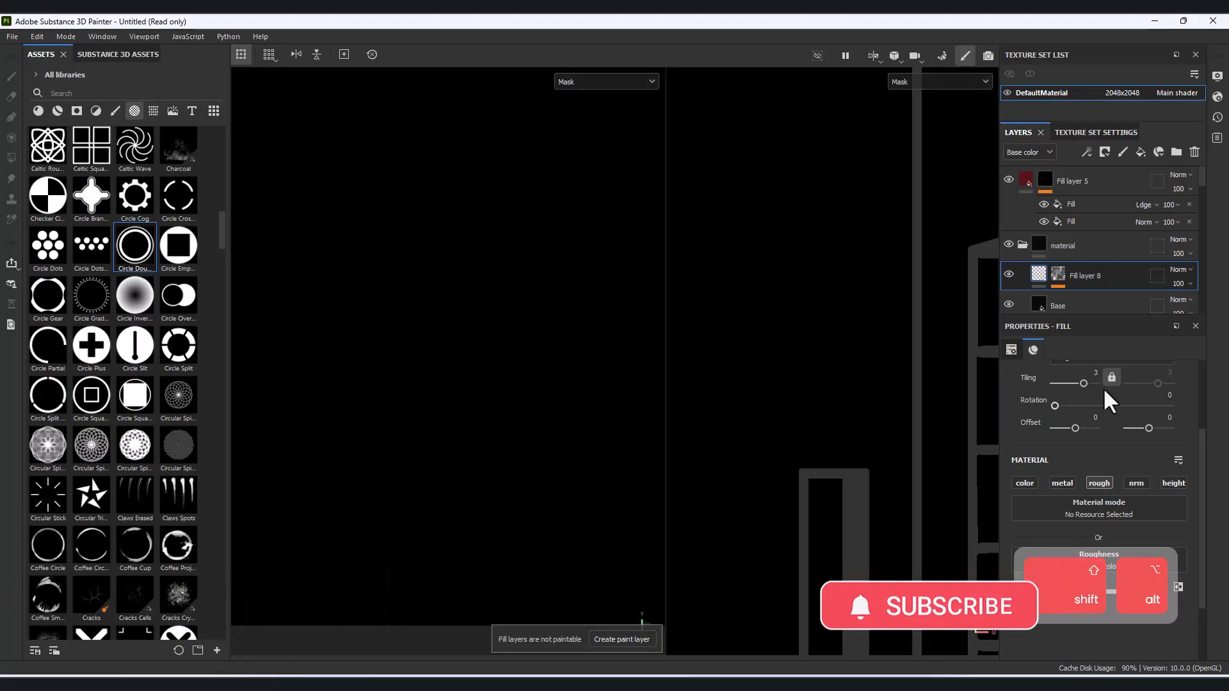
{"action": "left_click", "coordinate": [1059, 274]}
{"action": "left_click", "coordinate": [1097, 300]}
{"action": "scroll", "coordinate": [518, 354], "scroll_direction": "up", "scroll_amount": 2}
{"action": "scroll", "coordinate": [519, 354], "scroll_direction": "down", "scroll_amount": 3}
{"action": "left_click", "coordinate": [1090, 489]}
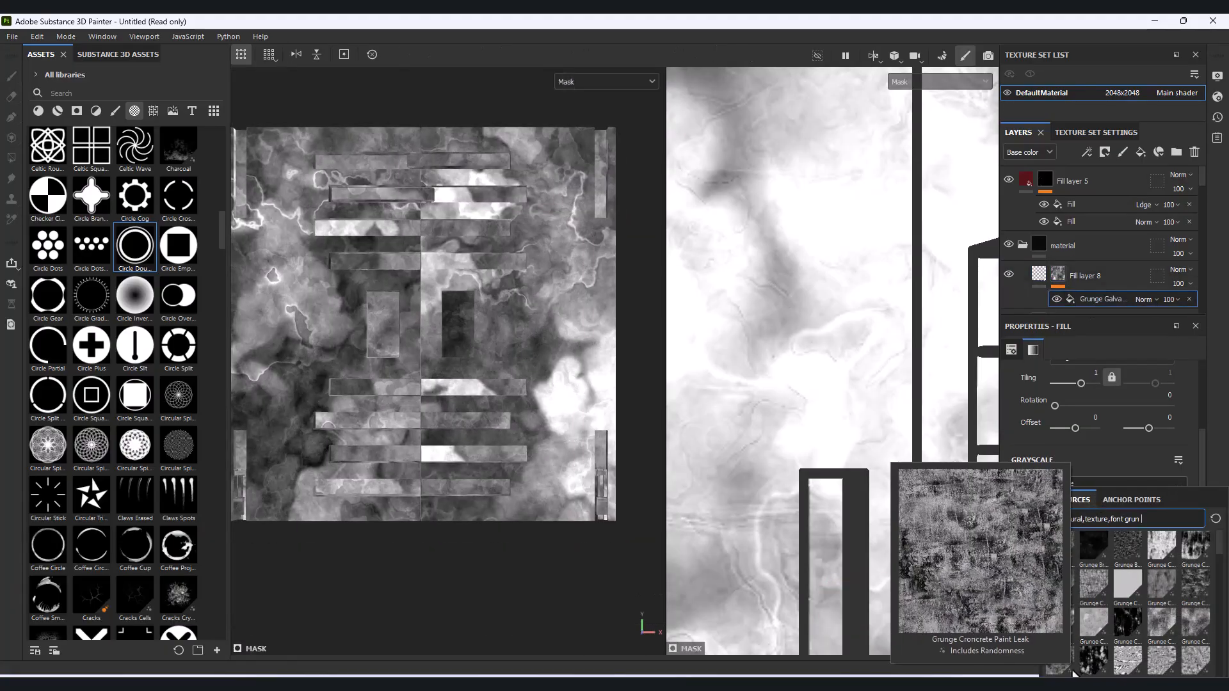
{"action": "left_click", "coordinate": [1089, 661]}
{"action": "key", "text": "ctrl+z"}
Try Grunge Plaster Paint in Fill layer 8's mask fill and inspect it on the panel in material view.
{"action": "left_click", "coordinate": [1088, 493]}
{"action": "scroll", "coordinate": [1145, 608], "scroll_direction": "down", "scroll_amount": 3}
{"action": "scroll", "coordinate": [1143, 606], "scroll_direction": "down", "scroll_amount": 4}
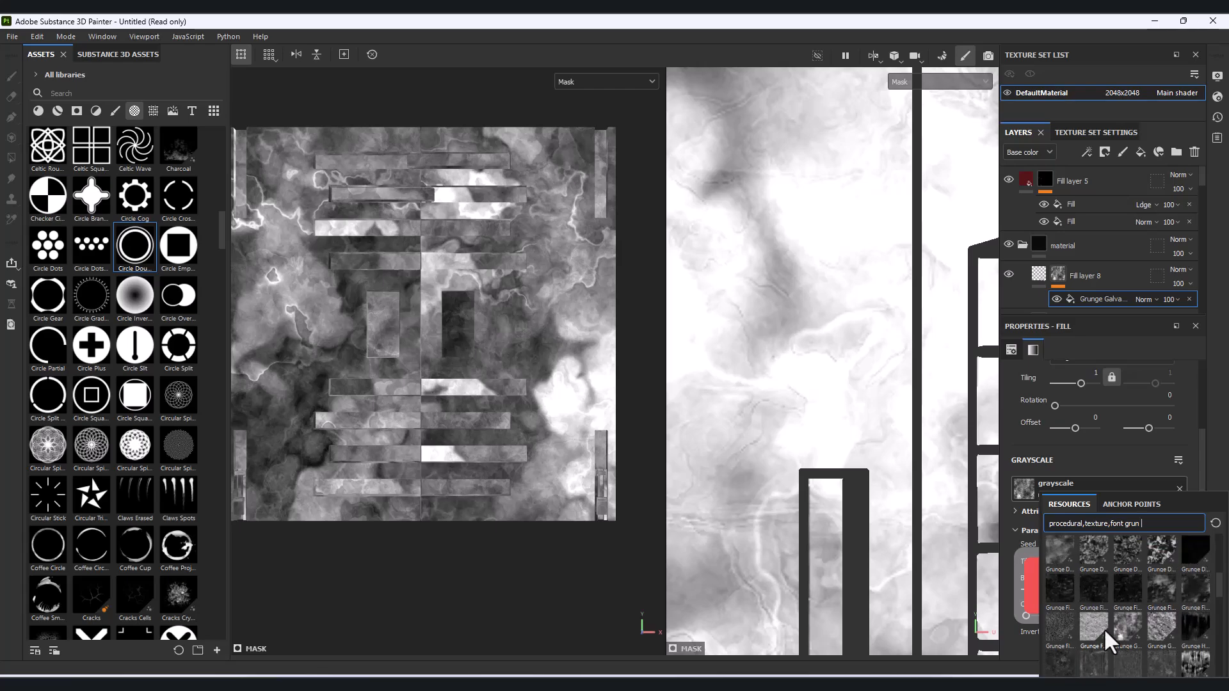
{"action": "mouse_move", "coordinate": [1085, 587]}
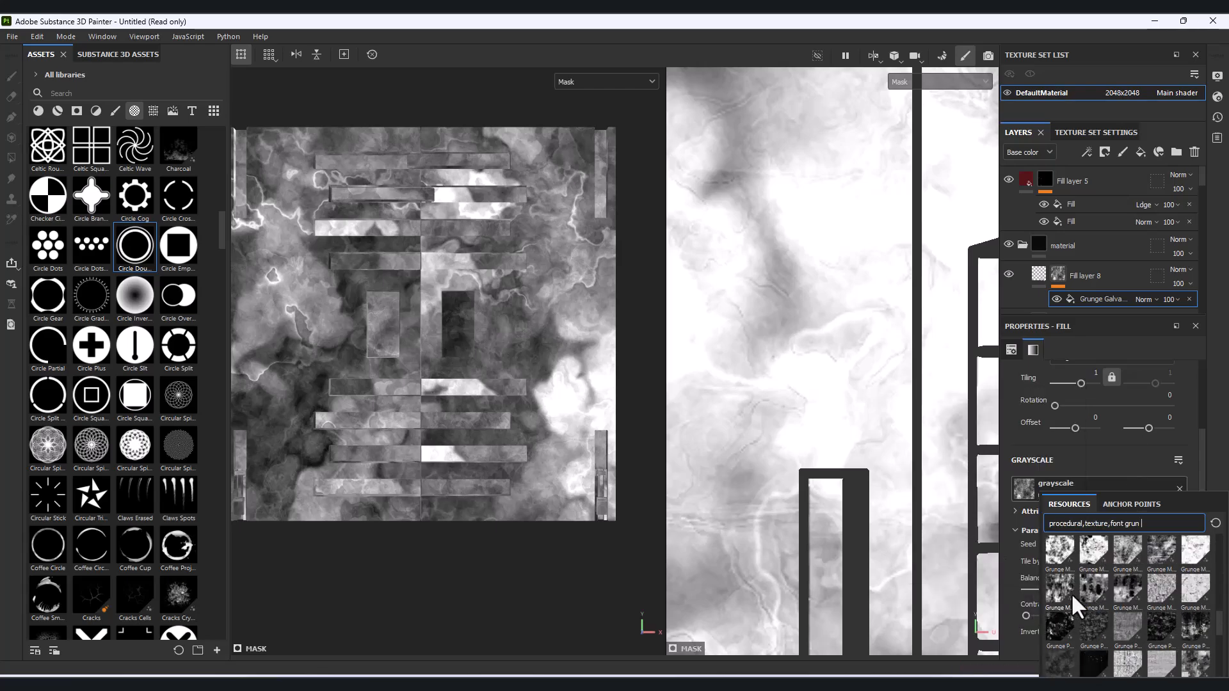
{"action": "left_click", "coordinate": [1069, 593]}
{"action": "left_click", "coordinate": [606, 81]}
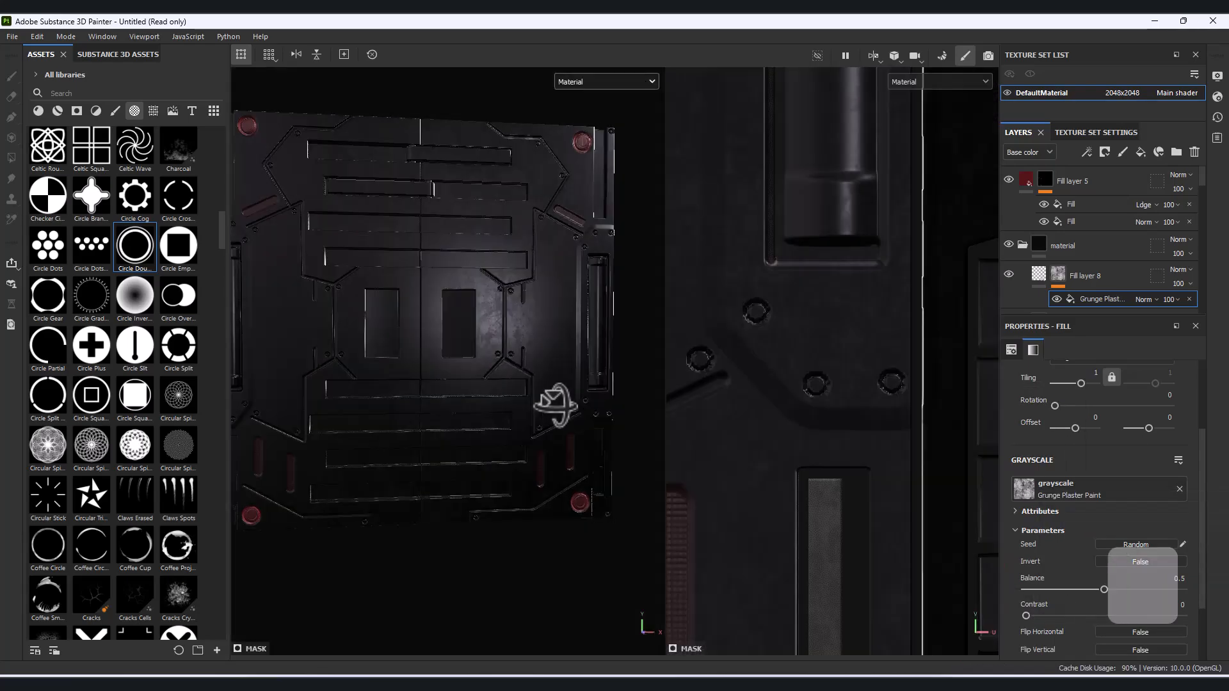
{"action": "left_click_drag", "start_coordinate": [555, 403], "coordinate": [557, 461], "text": "alt"}
{"action": "right_click_drag", "start_coordinate": [557, 461], "coordinate": [484, 538], "text": "shift"}
{"action": "mouse_move", "coordinate": [484, 538]}
{"action": "left_mouse_down", "text": "alt"}
{"action": "mouse_move", "coordinate": [535, 493]}
{"action": "mouse_move", "coordinate": [557, 551]}
{"action": "left_mouse_up", "text": "alt"}
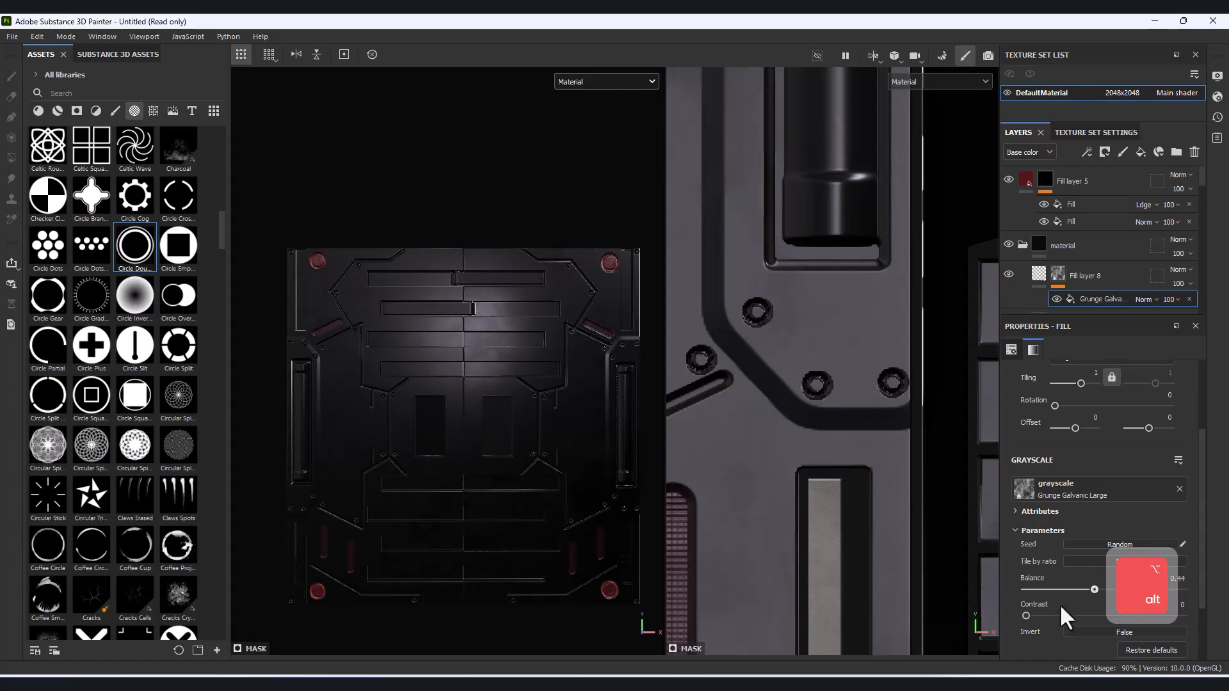
{"action": "scroll", "coordinate": [1081, 576], "scroll_direction": "up", "scroll_amount": 1}
{"action": "left_click", "coordinate": [606, 82]}
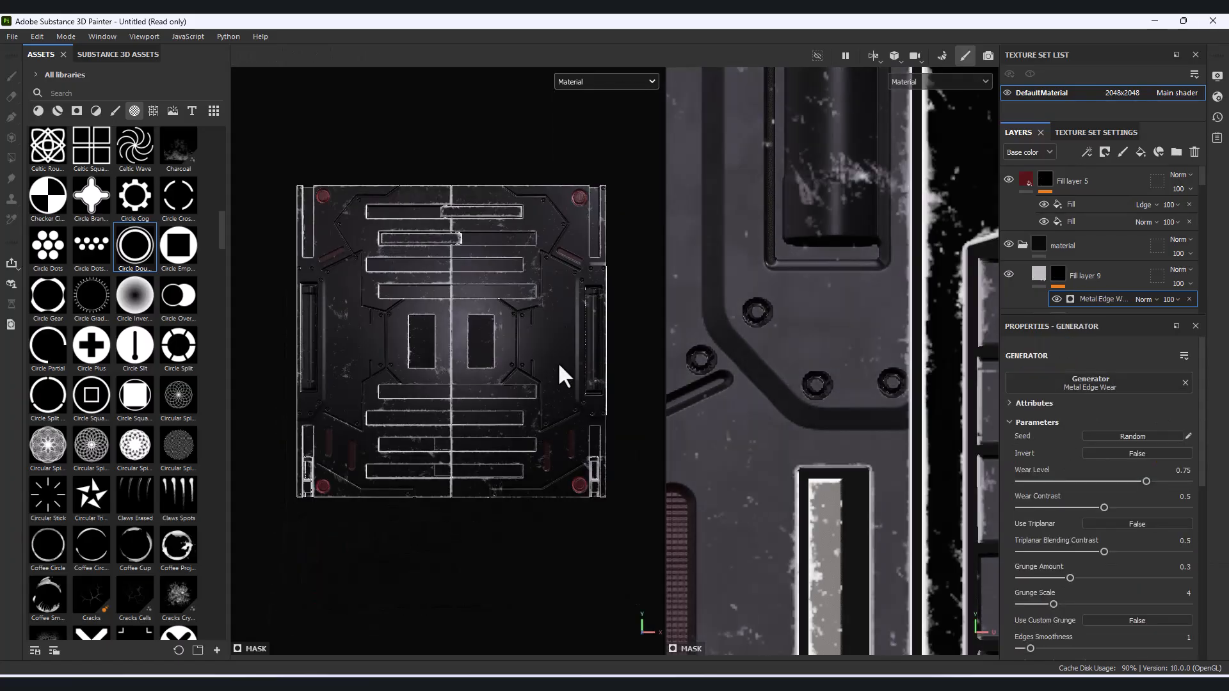
Limit the metal edge wear layer to color, metallic and roughness, and set its base color to grey 666262.
{"action": "scroll", "coordinate": [475, 275], "scroll_direction": "up", "scroll_amount": 5}
{"action": "left_click_drag", "start_coordinate": [475, 275], "coordinate": [435, 356], "text": "alt"}
{"action": "left_click", "coordinate": [1040, 272]}
{"action": "left_click", "coordinate": [1035, 445], "text": "alt"}
{"action": "left_click", "coordinate": [1067, 444]}
{"action": "left_click", "coordinate": [1090, 445]}
{"action": "left_click", "coordinate": [1088, 544]}
{"action": "left_click_drag", "start_coordinate": [944, 528], "coordinate": [929, 551]}
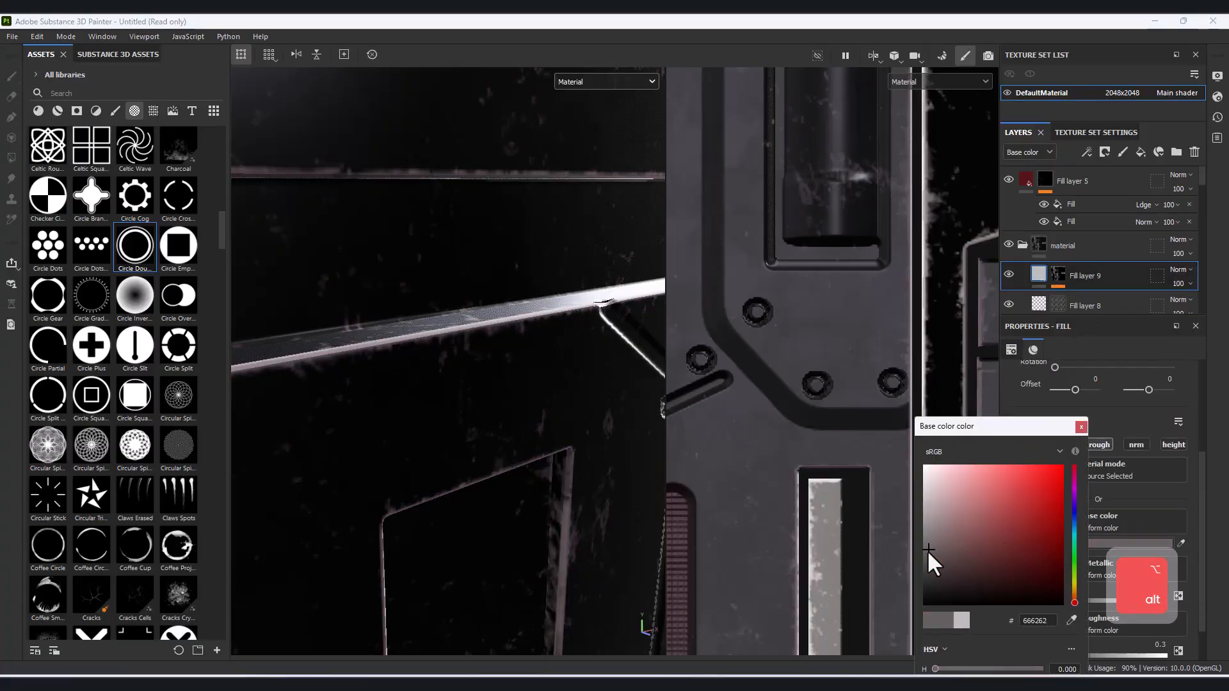
{"action": "left_click", "coordinate": [1082, 427]}
Give the metal edge wear layer a metallic value of about 0.94 and a lower roughness.
{"action": "left_click_drag", "start_coordinate": [417, 463], "coordinate": [258, 489], "text": "alt"}
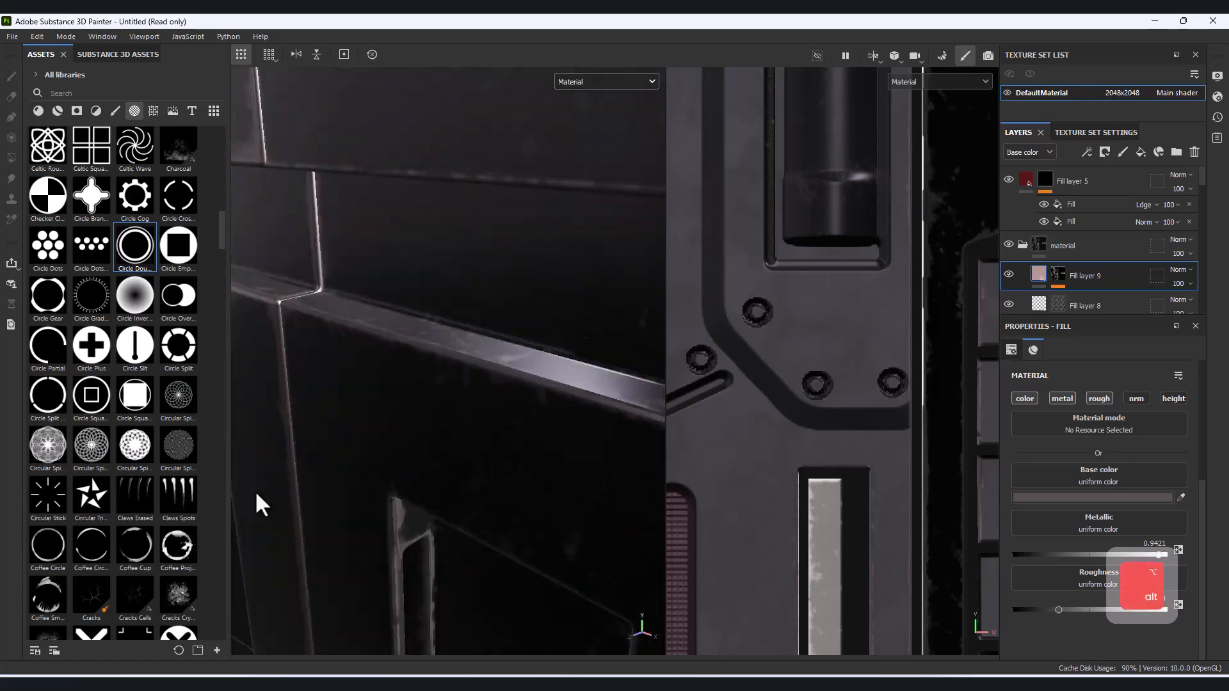
{"action": "mouse_move", "coordinate": [1058, 611]}
{"action": "left_mouse_down"}
{"action": "mouse_move", "coordinate": [1031, 620]}
{"action": "mouse_move", "coordinate": [1047, 618]}
{"action": "left_mouse_up"}
{"action": "left_click_drag", "start_coordinate": [640, 474], "coordinate": [431, 439], "text": "alt"}
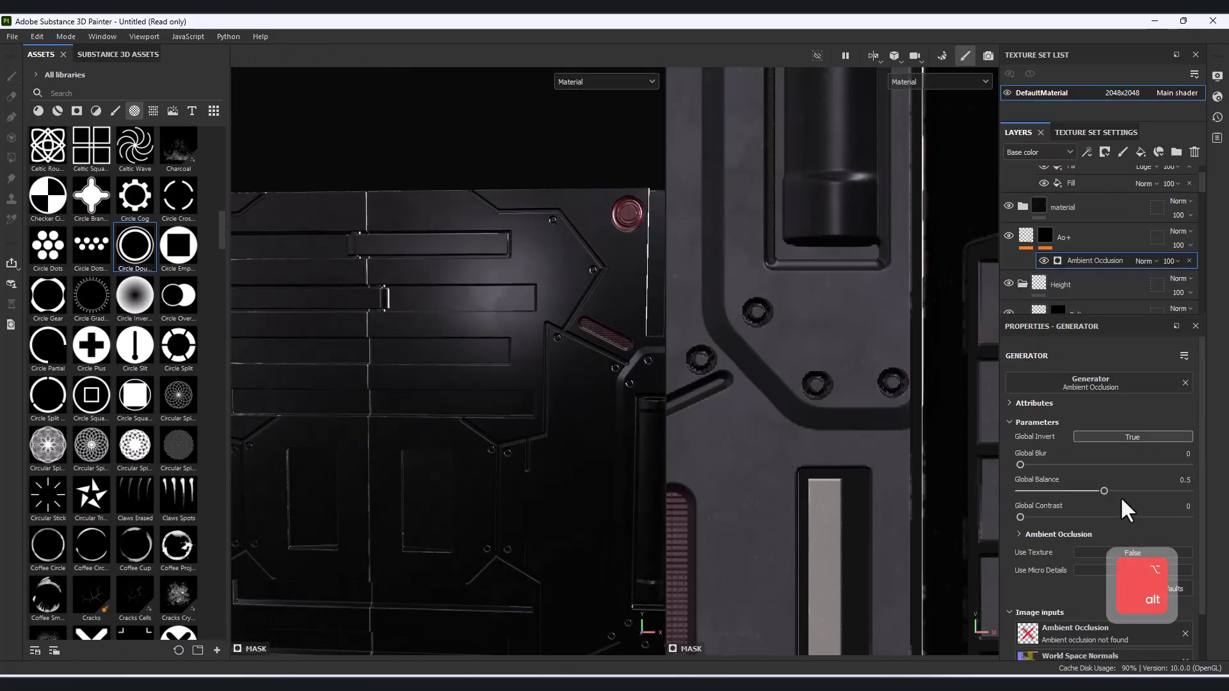
Enable micro details in the Ao+ layer's Ambient Occlusion generator and assign the Ao+ anchor point to Micro Normal.
{"action": "scroll", "coordinate": [1119, 498], "scroll_direction": "down", "scroll_amount": 1}
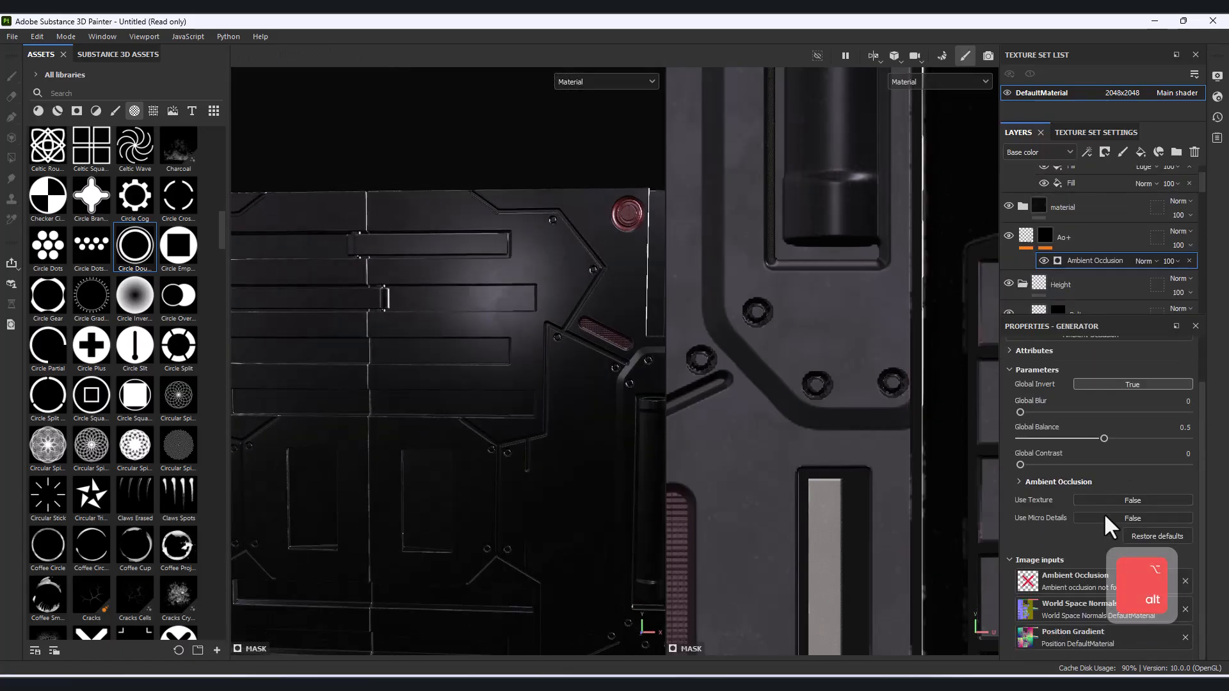
{"action": "left_click", "coordinate": [1104, 517]}
{"action": "scroll", "coordinate": [1100, 515], "scroll_direction": "down", "scroll_amount": 2}
{"action": "left_click", "coordinate": [1090, 498]}
{"action": "left_click", "coordinate": [1131, 506]}
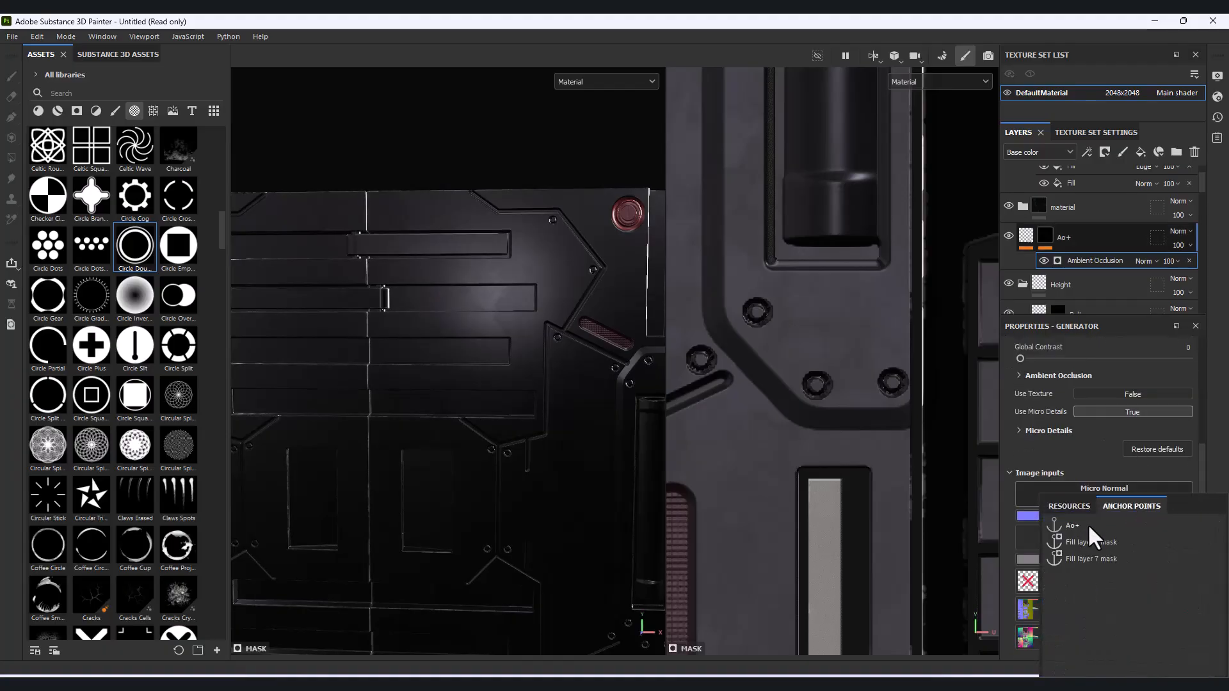
{"action": "left_click", "coordinate": [1087, 524]}
Assign the Ao+ anchor point to Micro Height and set the referenced channels to Height.
{"action": "left_click", "coordinate": [1092, 550]}
{"action": "left_click", "coordinate": [1090, 407]}
{"action": "left_click", "coordinate": [1134, 602]}
{"action": "left_click", "coordinate": [1128, 575]}
{"action": "left_click", "coordinate": [1131, 653]}
Examine the Ao+ mask across the whole panel and return to the material view.
{"action": "left_click", "coordinate": [607, 82]}
{"action": "left_click", "coordinate": [580, 189]}
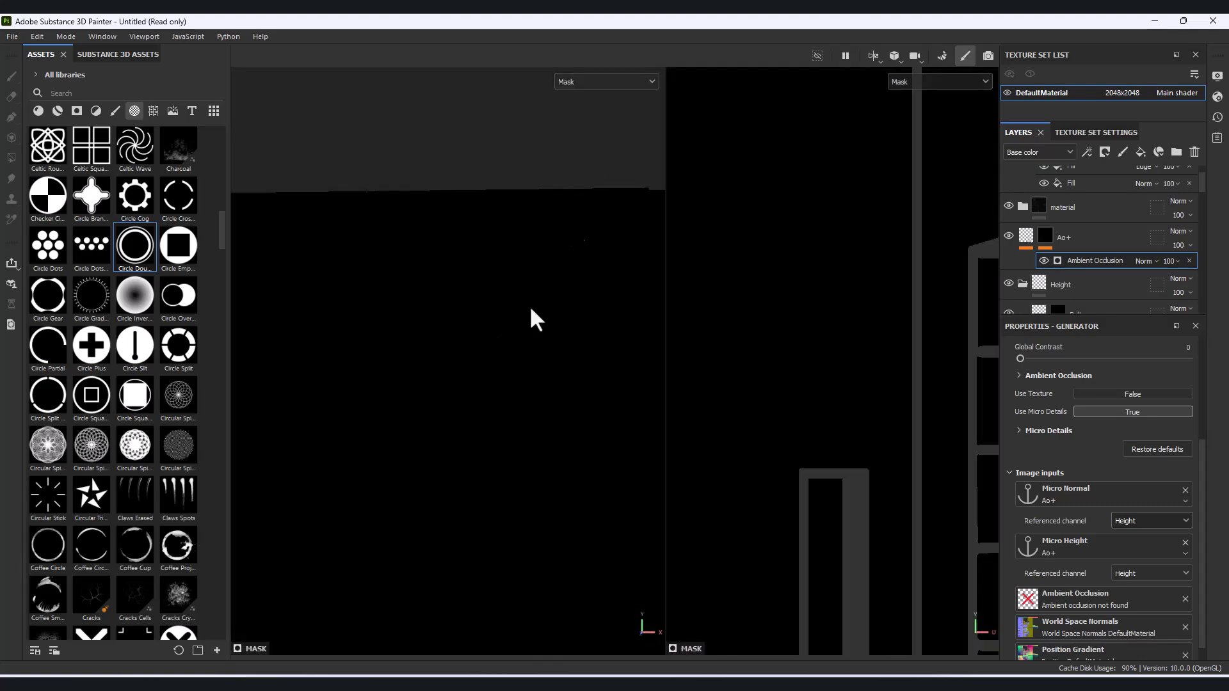
{"action": "scroll", "coordinate": [446, 427], "scroll_direction": "down", "scroll_amount": 6}
{"action": "left_click_drag", "start_coordinate": [445, 428], "coordinate": [417, 431], "text": "alt"}
{"action": "scroll", "coordinate": [416, 431], "scroll_direction": "up", "scroll_amount": 3}
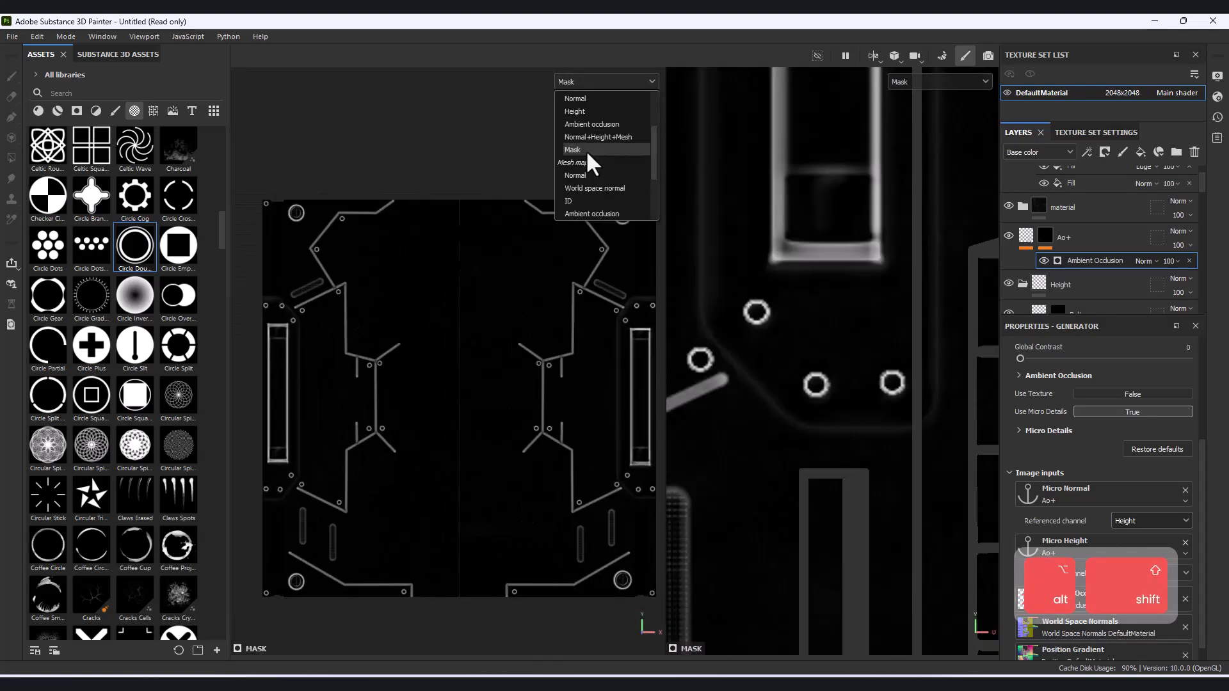
{"action": "left_click", "coordinate": [570, 144]}
{"action": "scroll", "coordinate": [1104, 262], "scroll_direction": "up", "scroll_amount": 1}
Add a fill layer above Dirt in the material folder, with a black mask driven by a Curvature generator.
{"action": "left_click", "coordinate": [1041, 244]}
{"action": "left_click", "coordinate": [1024, 245]}
{"action": "left_click", "coordinate": [1105, 152]}
{"action": "left_click", "coordinate": [1134, 182]}
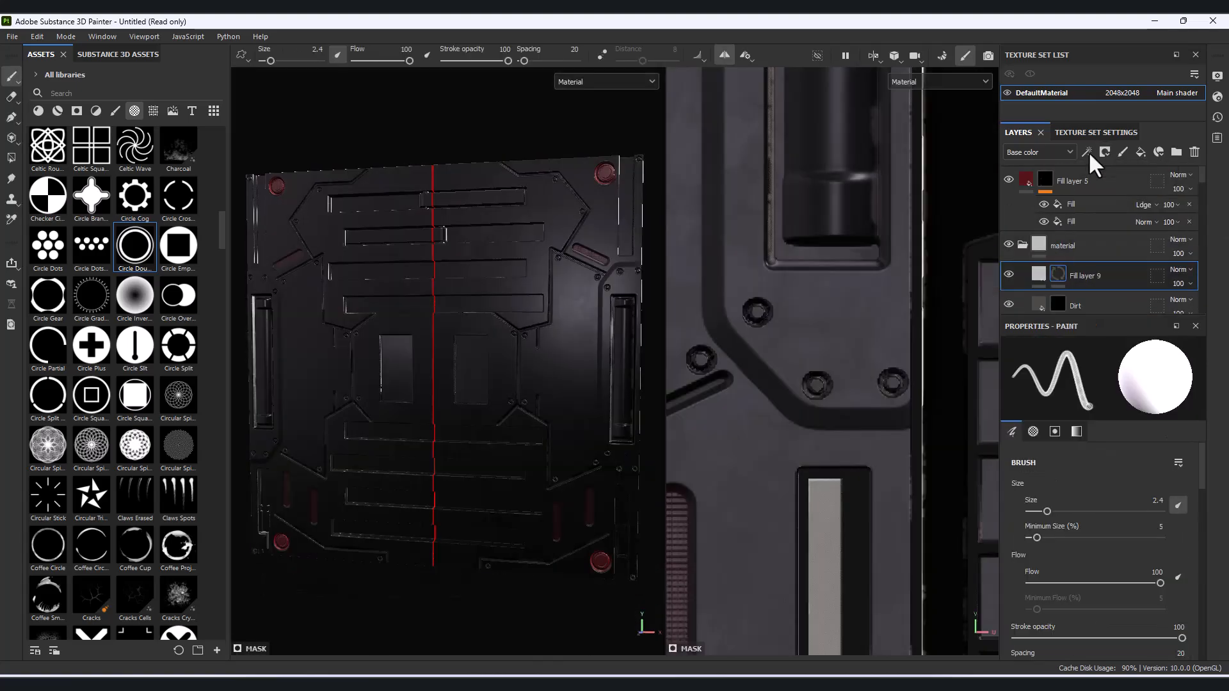
{"action": "left_click", "coordinate": [1088, 153]}
{"action": "left_click", "coordinate": [1115, 168]}
{"action": "left_click", "coordinate": [1099, 383]}
{"action": "left_click", "coordinate": [1192, 430]}
Leave the Curvature generator uninverted and lower its global balance to below 0.48.
{"action": "left_click", "coordinate": [1130, 437]}
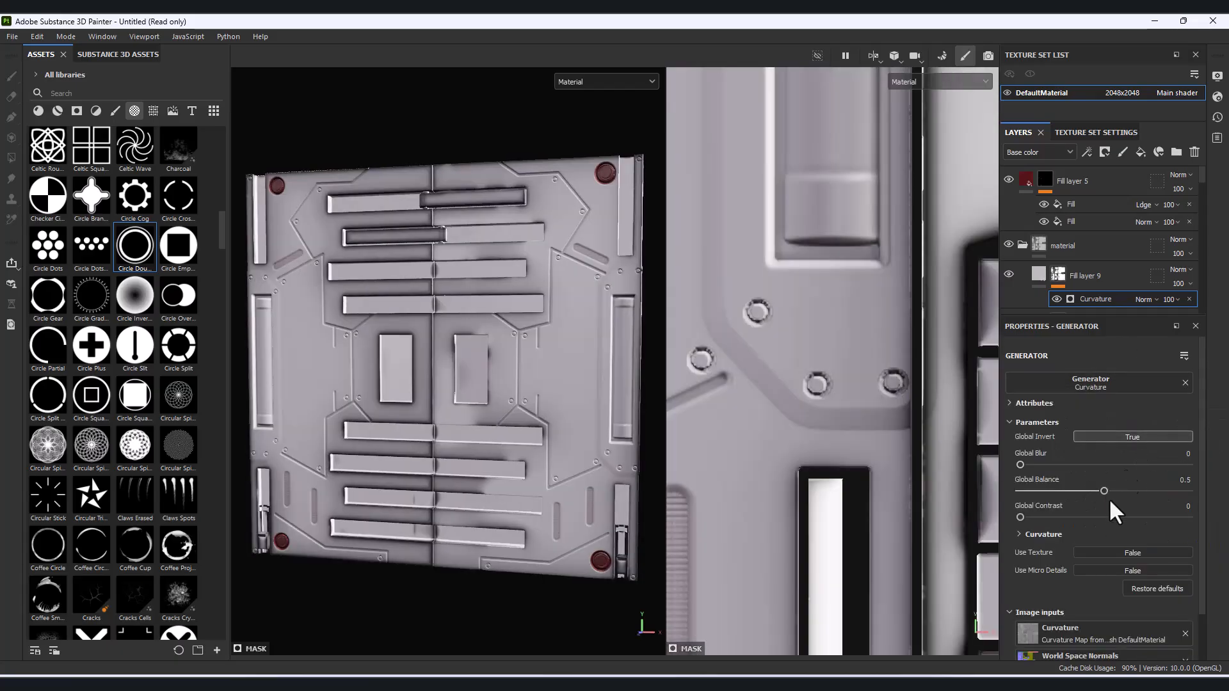
{"action": "left_click_drag", "start_coordinate": [1104, 490], "coordinate": [1097, 489]}
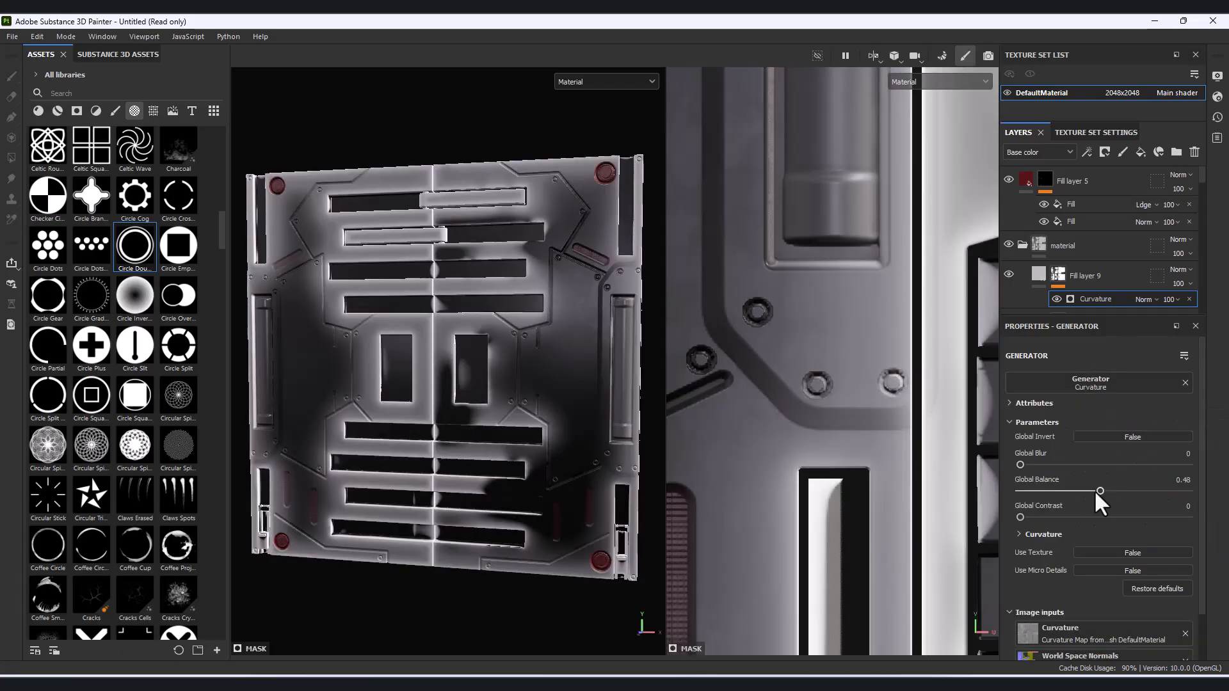
{"action": "mouse_move", "coordinate": [1094, 490]}
{"action": "left_mouse_down"}
{"action": "mouse_move", "coordinate": [1032, 496]}
{"action": "mouse_move", "coordinate": [1058, 496]}
{"action": "left_mouse_up"}
Set the curvature-masked fill layer's base color to near black.
{"action": "left_click", "coordinate": [1039, 276]}
{"action": "scroll", "coordinate": [1131, 576], "scroll_direction": "down", "scroll_amount": 4}
{"action": "left_click", "coordinate": [1096, 552]}
{"action": "left_click_drag", "start_coordinate": [937, 516], "coordinate": [926, 601]}
{"action": "left_click", "coordinate": [1081, 426]}
Compare the panel with the curvature layer hidden and shown, from close up and from a distance.
{"action": "left_click", "coordinate": [1009, 275]}
{"action": "left_click", "coordinate": [1009, 275]}
{"action": "scroll", "coordinate": [461, 422], "scroll_direction": "down", "scroll_amount": 3}
{"action": "left_click_drag", "start_coordinate": [448, 426], "coordinate": [457, 466], "text": "alt"}
{"action": "scroll", "coordinate": [486, 444], "scroll_direction": "up", "scroll_amount": 3}
{"action": "left_click", "coordinate": [1009, 275]}
{"action": "left_click", "coordinate": [1010, 275]}
{"action": "scroll", "coordinate": [462, 456], "scroll_direction": "down", "scroll_amount": 3}
{"action": "scroll", "coordinate": [457, 466], "scroll_direction": "up", "scroll_amount": 1}
{"action": "mouse_move", "coordinate": [457, 465]}
{"action": "middle_mouse_down", "text": "alt"}
{"action": "mouse_move", "coordinate": [520, 316]}
{"action": "mouse_move", "coordinate": [513, 517]}
{"action": "mouse_move", "coordinate": [479, 465]}
{"action": "middle_mouse_up", "text": "alt"}
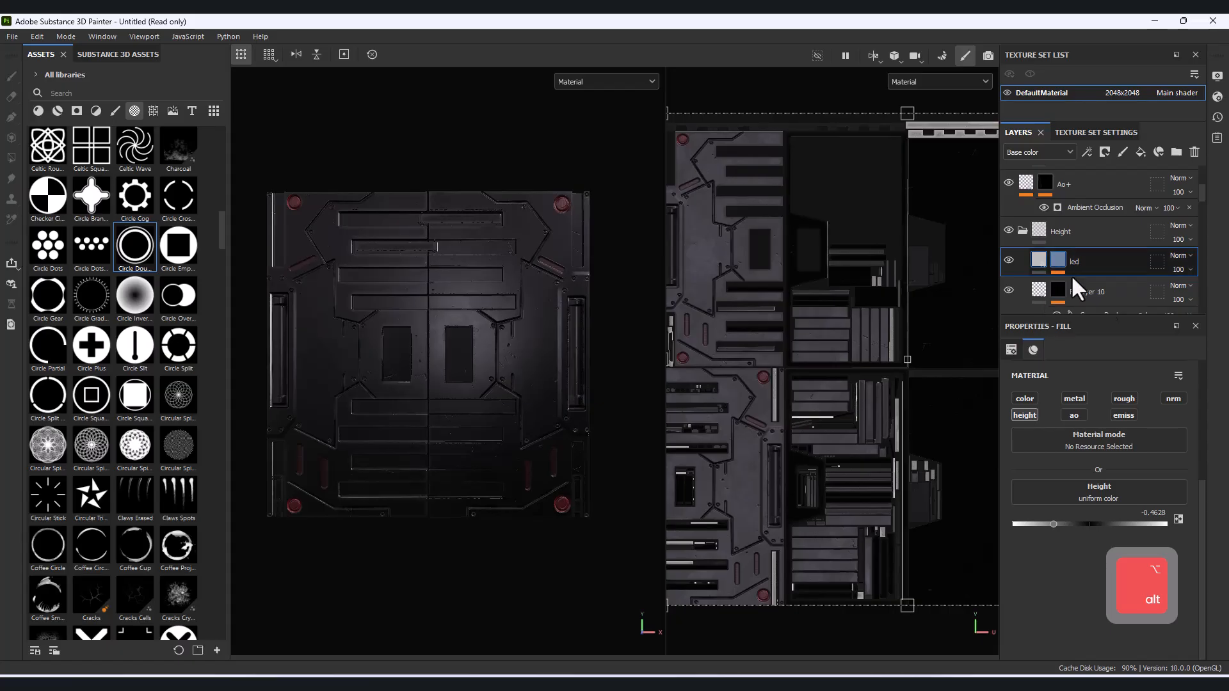
Set the led layer's mask fill to UV wrap None and shrink its projection to a tiling of about 5.44 by 5.14.
{"action": "left_click", "coordinate": [1061, 269]}
{"action": "left_click", "coordinate": [1105, 284]}
{"action": "scroll", "coordinate": [1089, 481], "scroll_direction": "up", "scroll_amount": 1}
{"action": "left_click", "coordinate": [1078, 430]}
{"action": "left_click", "coordinate": [1082, 446]}
{"action": "scroll", "coordinate": [777, 310], "scroll_direction": "up", "scroll_amount": 2}
{"action": "left_click_drag", "start_coordinate": [946, 363], "coordinate": [833, 255]}
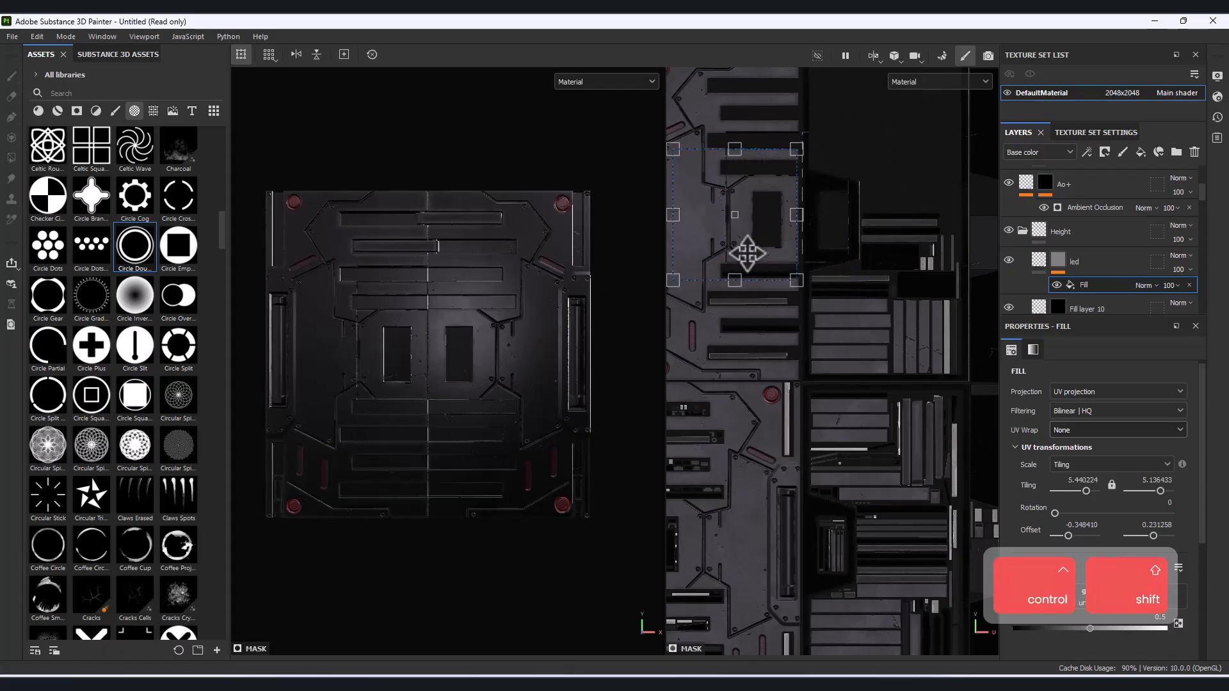
Display the mask and move the led fill projection to the UV island of the panel's right central recess.
{"action": "left_click", "coordinate": [593, 87]}
{"action": "left_click", "coordinate": [589, 169]}
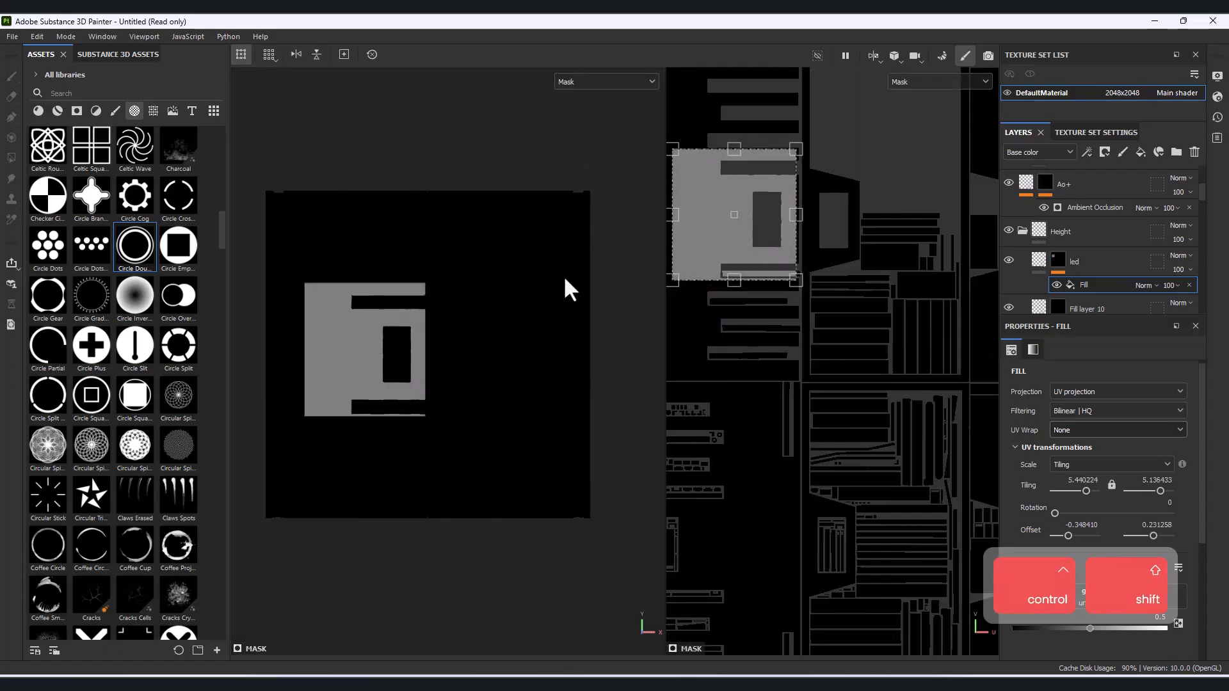
{"action": "scroll", "coordinate": [503, 360], "scroll_direction": "up", "scroll_amount": 1, "text": "alt"}
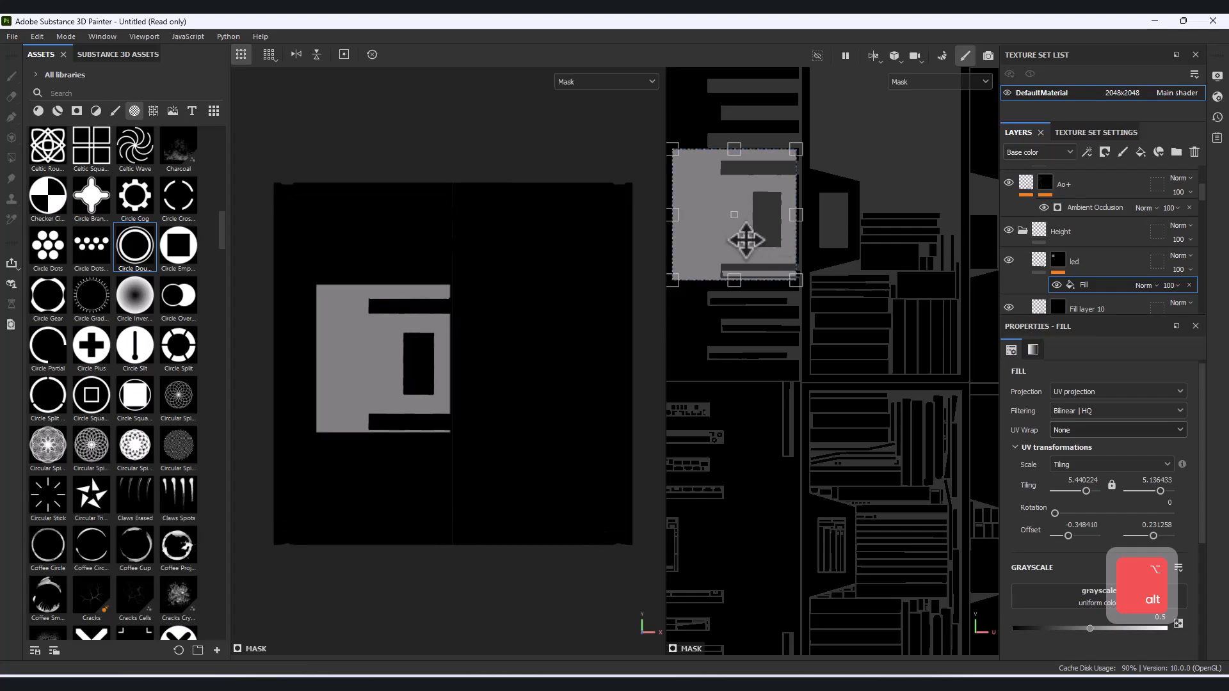
{"action": "left_click_drag", "start_coordinate": [810, 419], "coordinate": [913, 303]}
{"action": "right_click_drag", "start_coordinate": [855, 373], "coordinate": [867, 397], "text": "alt"}
{"action": "middle_click_drag", "start_coordinate": [870, 397], "coordinate": [776, 314], "text": "alt"}
{"action": "right_click_drag", "start_coordinate": [776, 306], "coordinate": [787, 264], "text": "alt"}
{"action": "left_click_drag", "start_coordinate": [787, 261], "coordinate": [842, 475]}
{"action": "right_click_drag", "start_coordinate": [842, 476], "coordinate": [986, 548], "text": "alt"}
{"action": "middle_click_drag", "start_coordinate": [986, 548], "coordinate": [925, 502], "text": "alt"}
Scale the led fill to fit inside the right recess, with a tiling of about 31.0 by 14.1.
{"action": "left_click_drag", "start_coordinate": [906, 490], "coordinate": [753, 421], "text": "ctrl+shift"}
{"action": "scroll", "coordinate": [769, 389], "scroll_direction": "up", "scroll_amount": 5}
{"action": "scroll", "coordinate": [787, 411], "scroll_direction": "up", "scroll_amount": 3}
{"action": "left_click_drag", "start_coordinate": [846, 393], "coordinate": [810, 395], "text": "ctrl"}
{"action": "middle_click_drag", "start_coordinate": [770, 436], "coordinate": [810, 448], "text": "alt"}
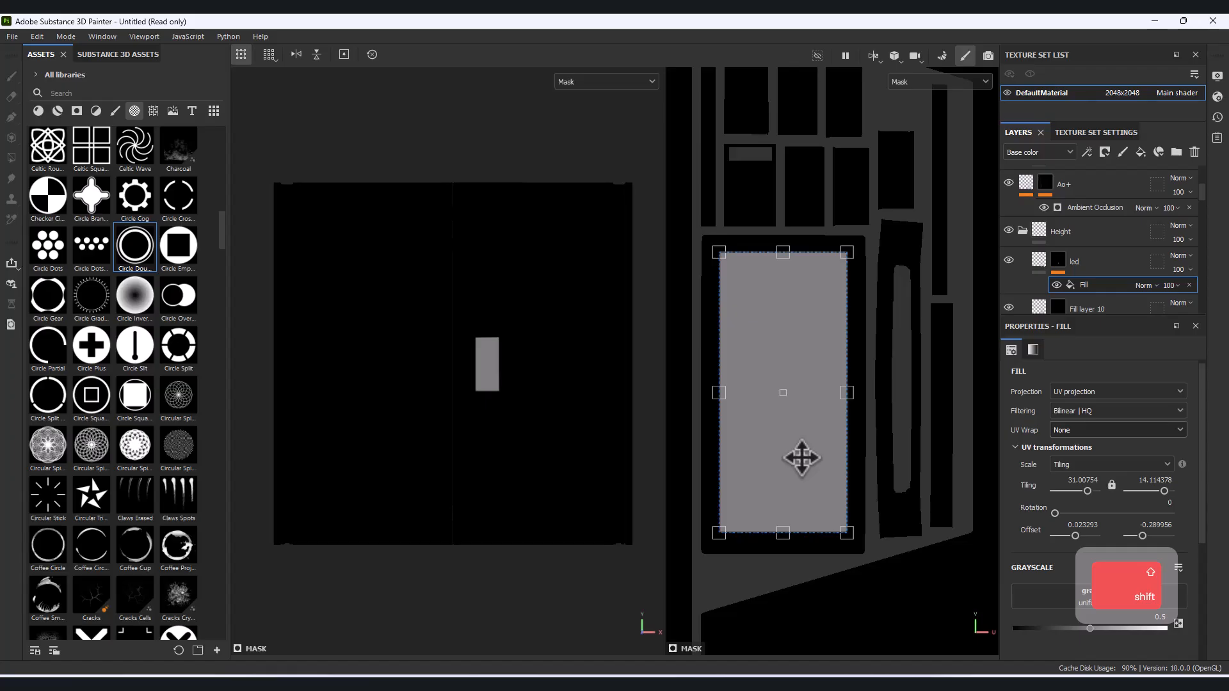
Return to the material view and nudge the led fill sideways to center it in the right recess.
{"action": "left_click", "coordinate": [596, 83]}
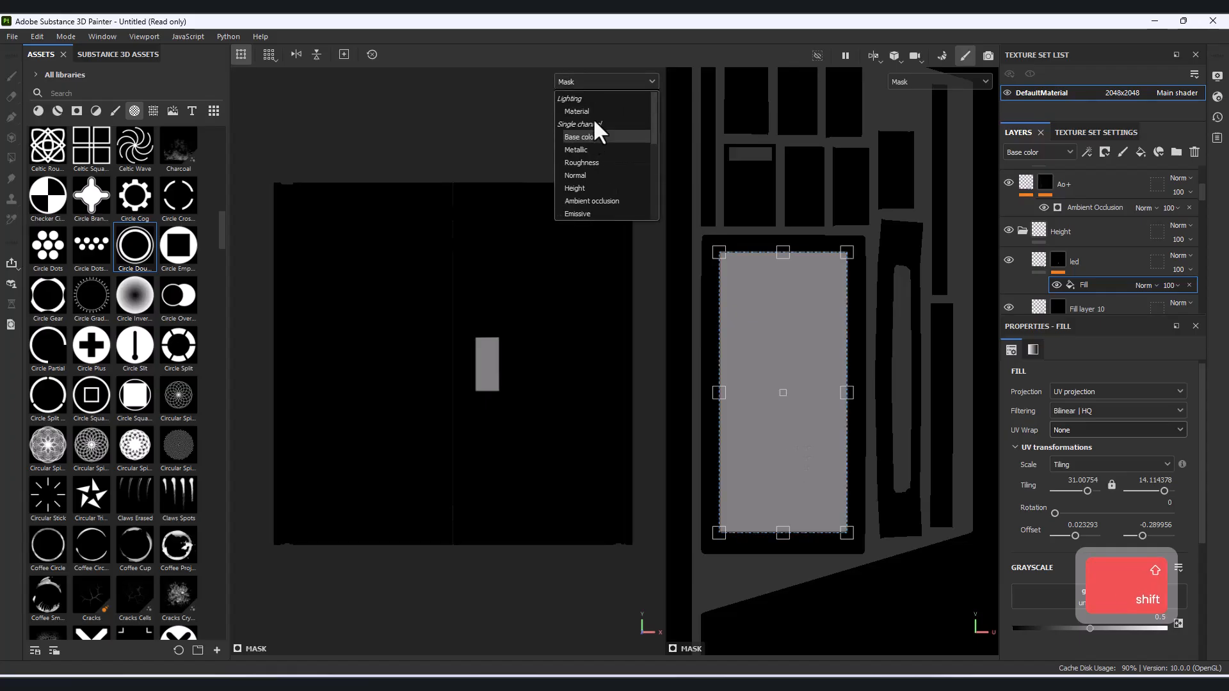
{"action": "left_click", "coordinate": [590, 127]}
{"action": "scroll", "coordinate": [488, 369], "scroll_direction": "up", "scroll_amount": 4}
{"action": "left_click_drag", "start_coordinate": [496, 377], "coordinate": [515, 417], "text": "alt"}
{"action": "scroll", "coordinate": [832, 473], "scroll_direction": "up", "scroll_amount": 2}
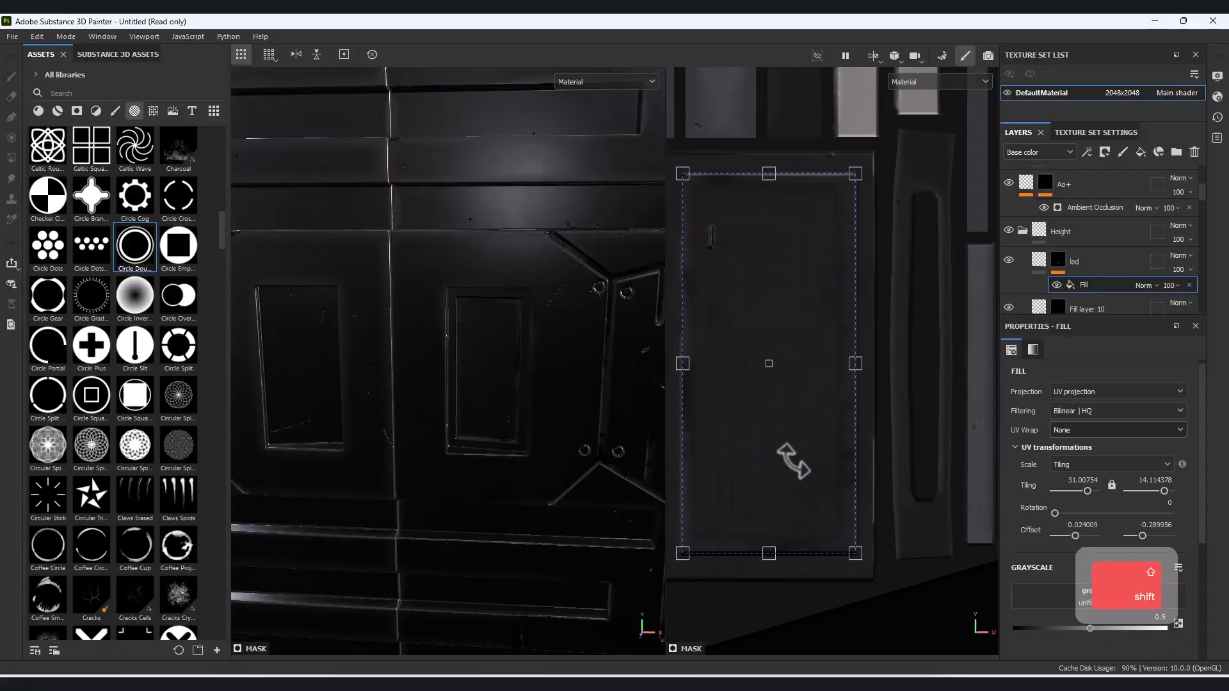
{"action": "key", "text": "Right"}
{"action": "key", "text": "Right"}
{"action": "key", "text": "Right"}
{"action": "left_click_drag", "start_coordinate": [794, 463], "coordinate": [790, 462], "text": "shift"}
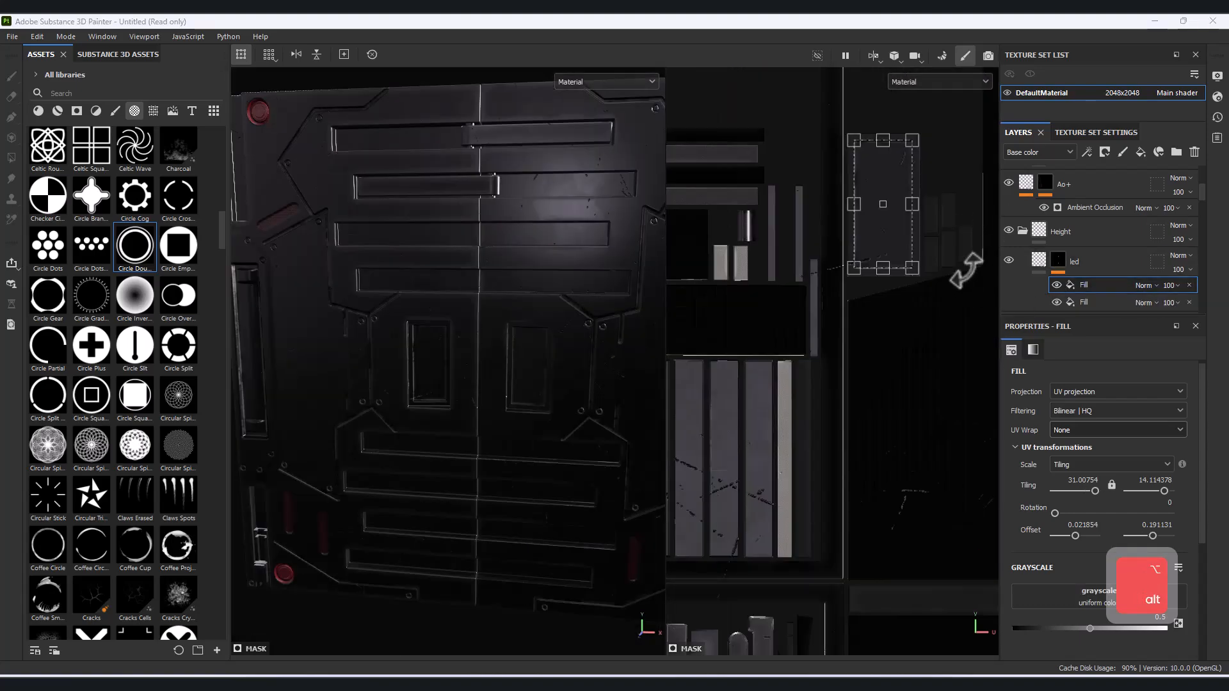
Align the duplicated led fill in the left recess at a vertical offset of about 0.1906 and inspect both recesses.
{"action": "scroll", "coordinate": [890, 227], "scroll_direction": "up", "scroll_amount": 1}
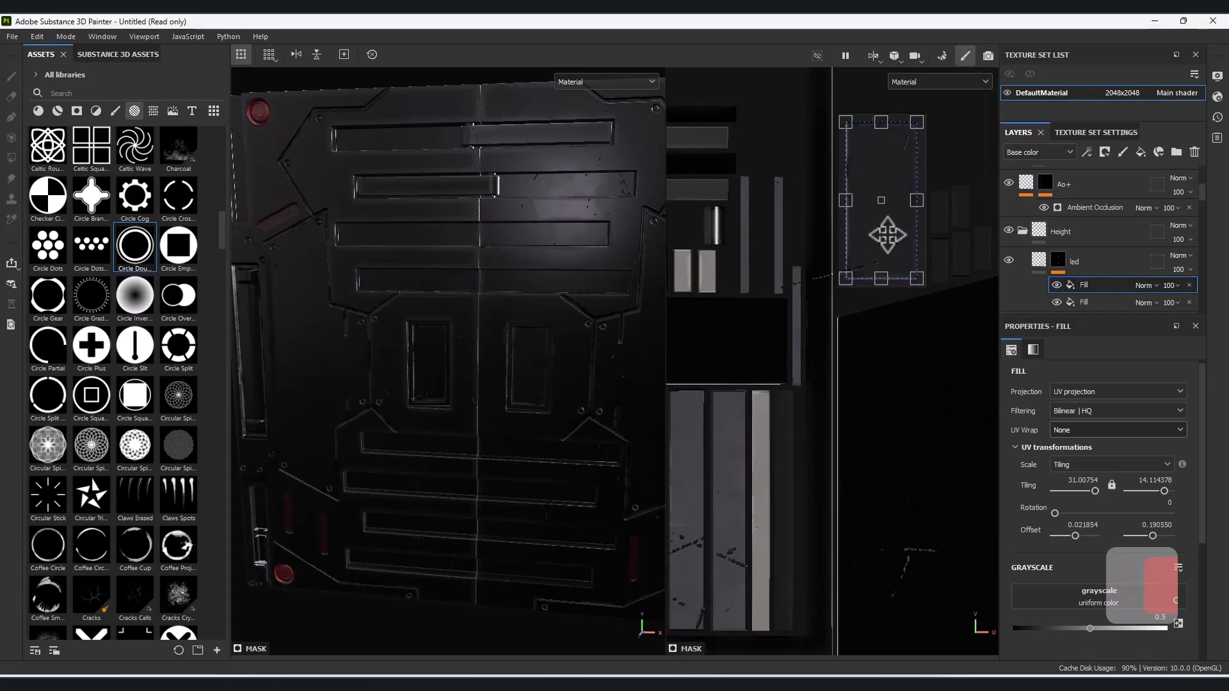
{"action": "scroll", "coordinate": [525, 404], "scroll_direction": "down", "scroll_amount": 5}
{"action": "left_click_drag", "start_coordinate": [532, 422], "coordinate": [567, 383], "text": "alt"}
{"action": "scroll", "coordinate": [1127, 240], "scroll_direction": "up", "scroll_amount": 5}
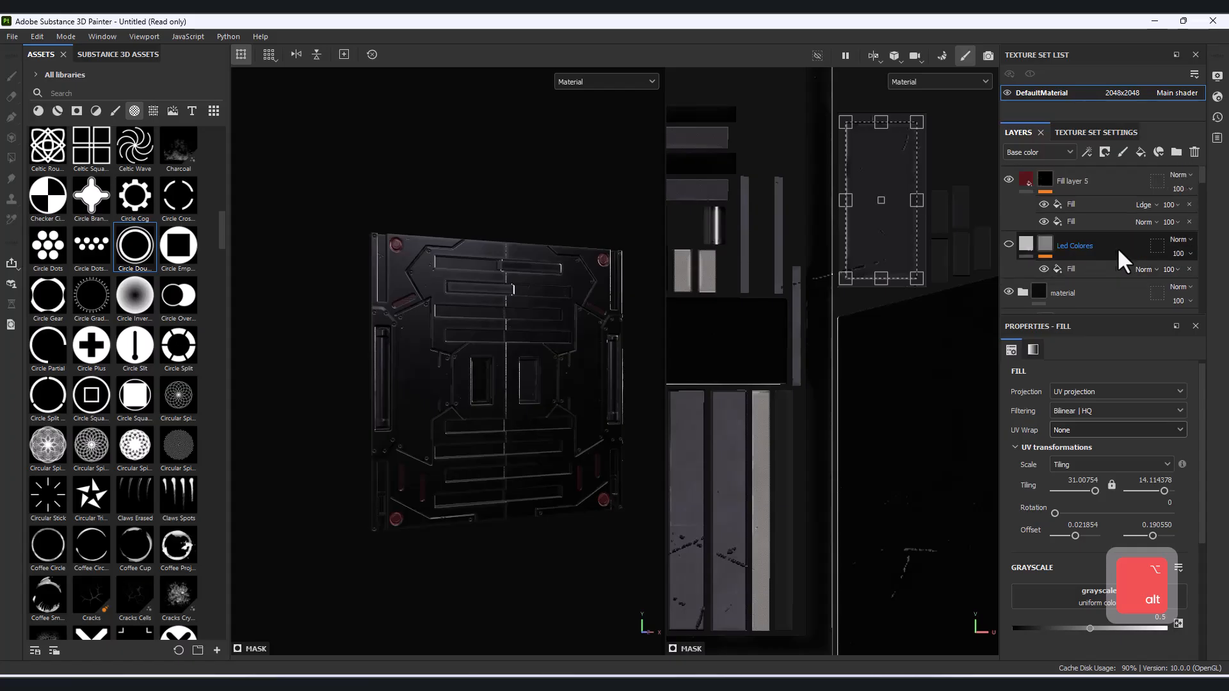
Show the Led Colores layer and check the anchor points available as grayscale source for its mask fill.
{"action": "left_click", "coordinate": [1008, 243], "text": "alt"}
{"action": "left_click", "coordinate": [1070, 268]}
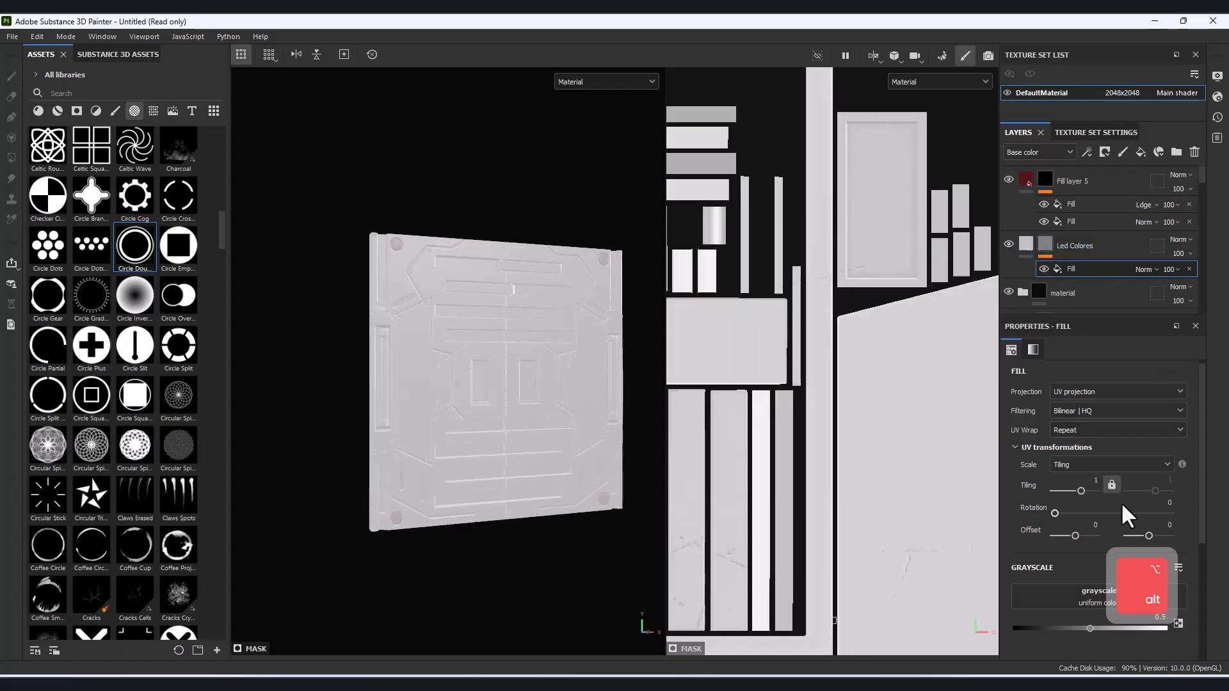
{"action": "left_click", "coordinate": [1069, 599]}
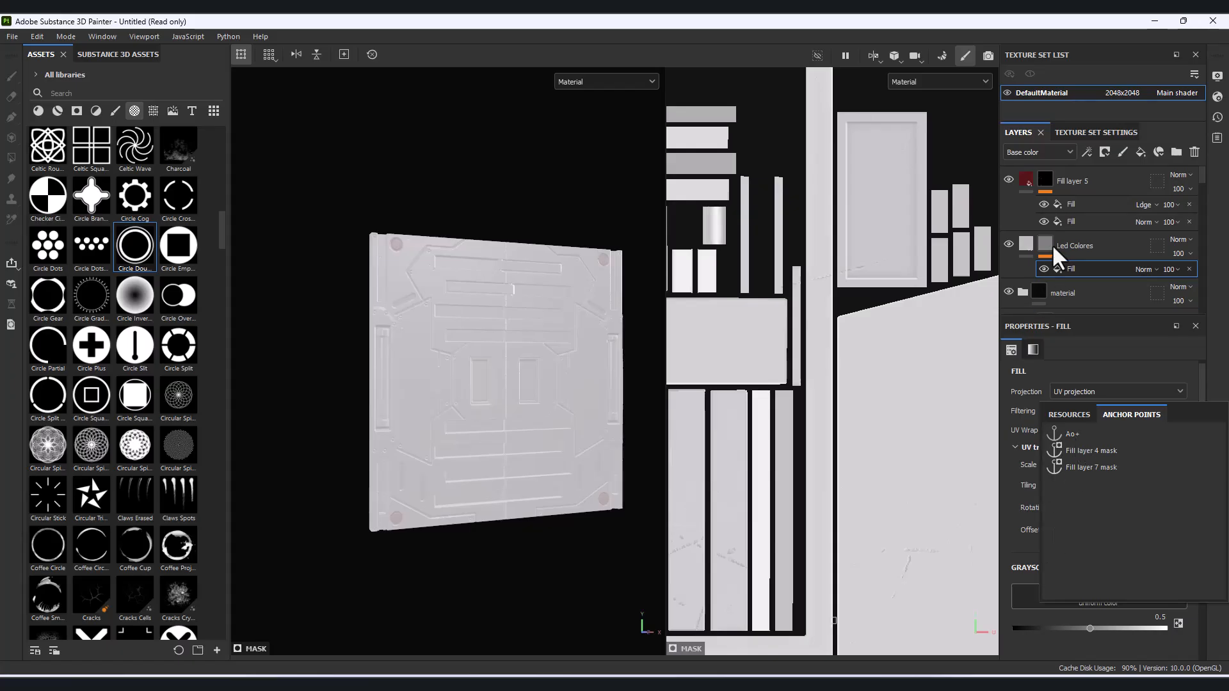
{"action": "left_click", "coordinate": [1082, 250]}
Add an anchor point to the mask of the led layer in the Height folder.
{"action": "scroll", "coordinate": [1098, 253], "scroll_direction": "down", "scroll_amount": 8}
{"action": "scroll", "coordinate": [1099, 256], "scroll_direction": "up", "scroll_amount": 6}
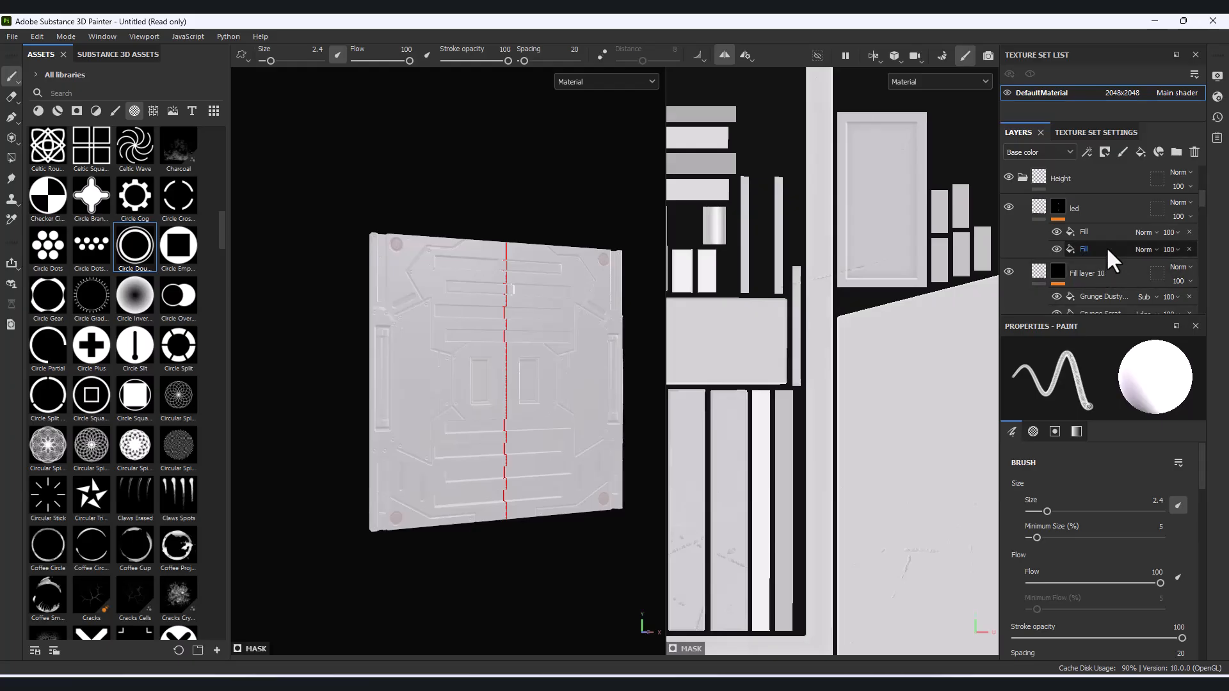
{"action": "left_click", "coordinate": [1104, 250]}
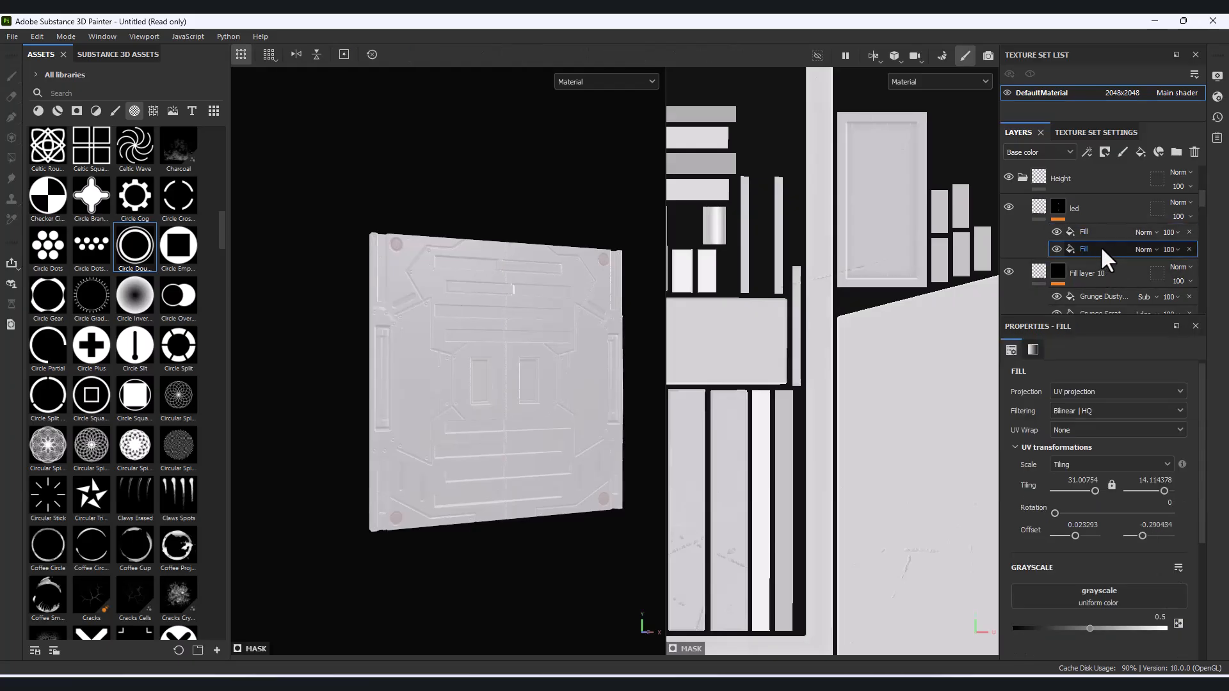
{"action": "right_click", "coordinate": [1101, 232]}
{"action": "left_click", "coordinate": [1106, 519]}
{"action": "scroll", "coordinate": [1107, 205], "scroll_direction": "down", "scroll_amount": 3}
Use the led mask anchor point as the grayscale source of the fill in the Led Colores mask.
{"action": "left_click", "coordinate": [1084, 206]}
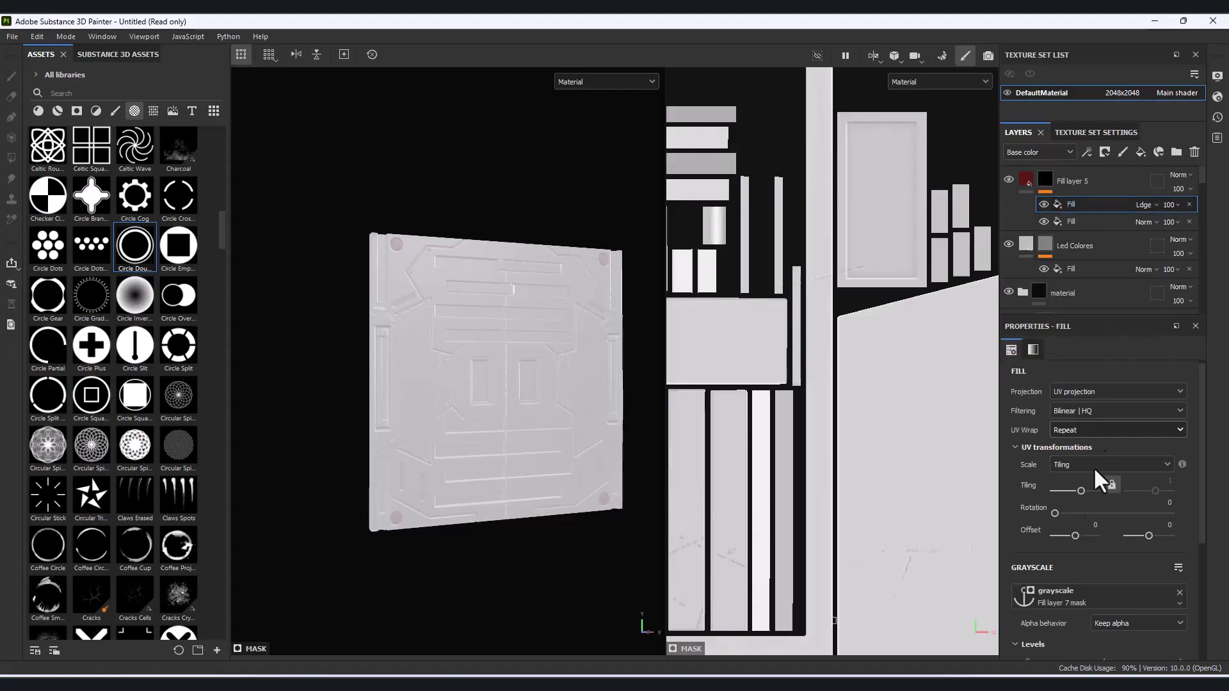
{"action": "scroll", "coordinate": [1113, 512], "scroll_direction": "down", "scroll_amount": 2}
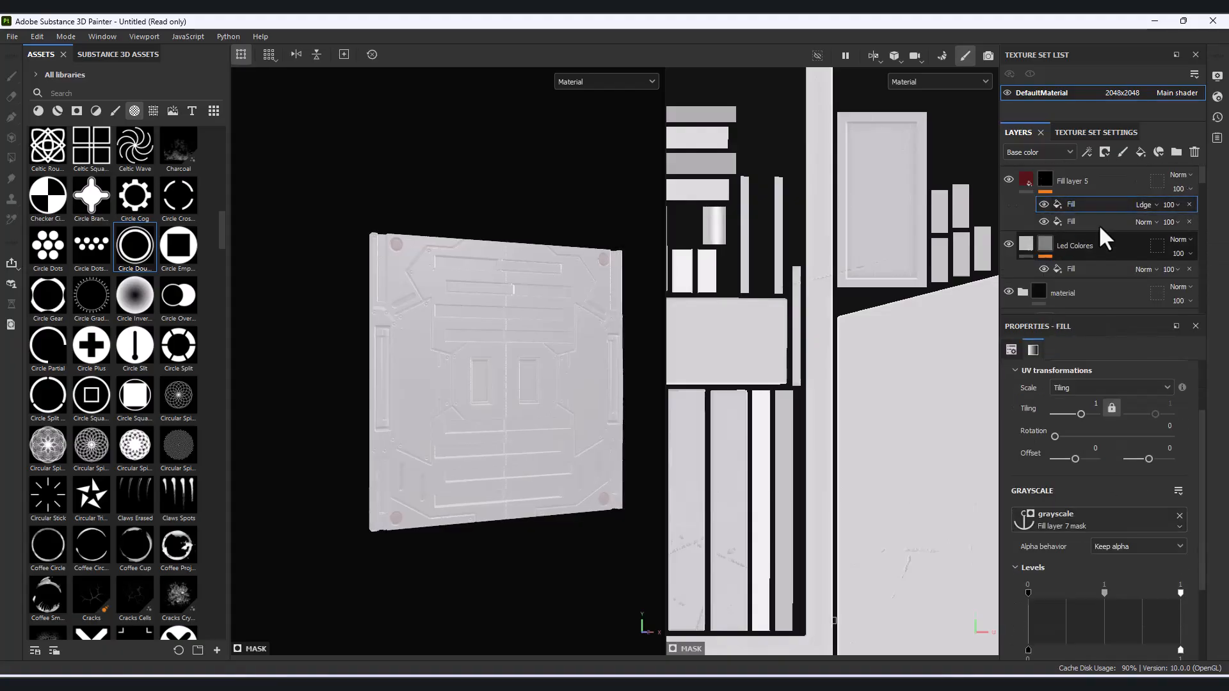
{"action": "left_click", "coordinate": [1086, 269]}
{"action": "left_click", "coordinate": [1067, 519]}
{"action": "left_click", "coordinate": [1131, 331]}
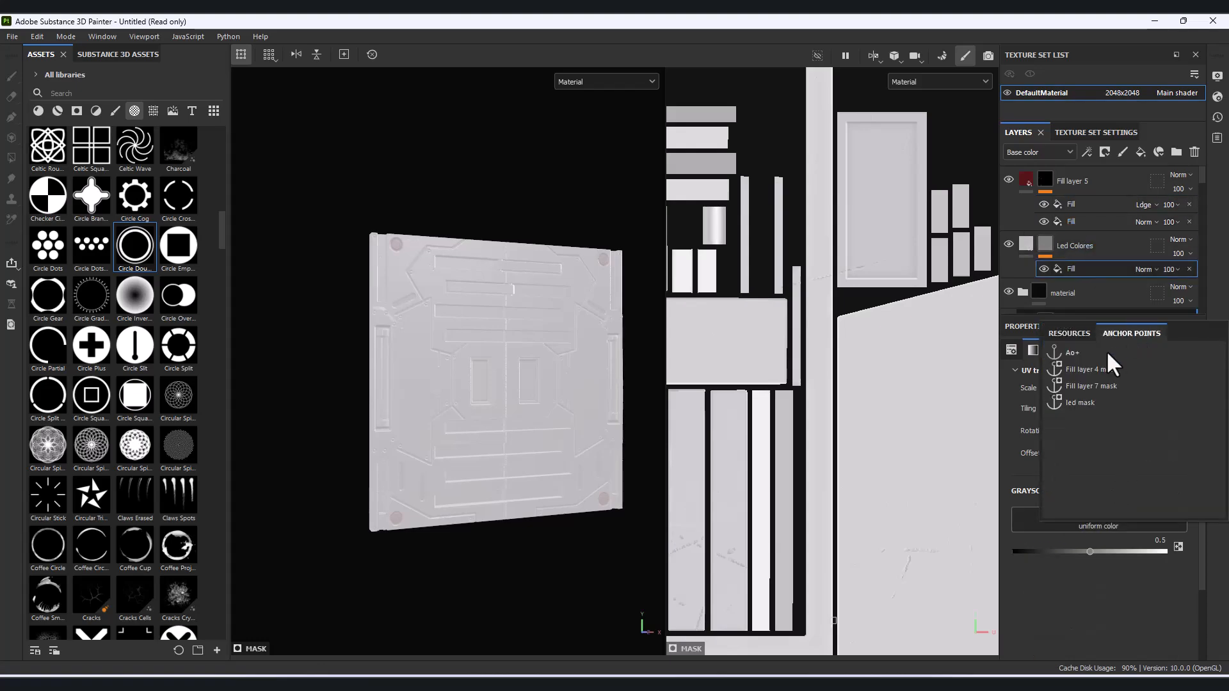
{"action": "left_click", "coordinate": [1085, 409]}
Select the Led Colores layer and examine the lit recesses and the textured door from several angles.
{"action": "left_click_drag", "start_coordinate": [485, 453], "coordinate": [557, 512], "text": "alt"}
{"action": "scroll", "coordinate": [448, 383], "scroll_direction": "up", "scroll_amount": 8}
{"action": "left_click", "coordinate": [1028, 251]}
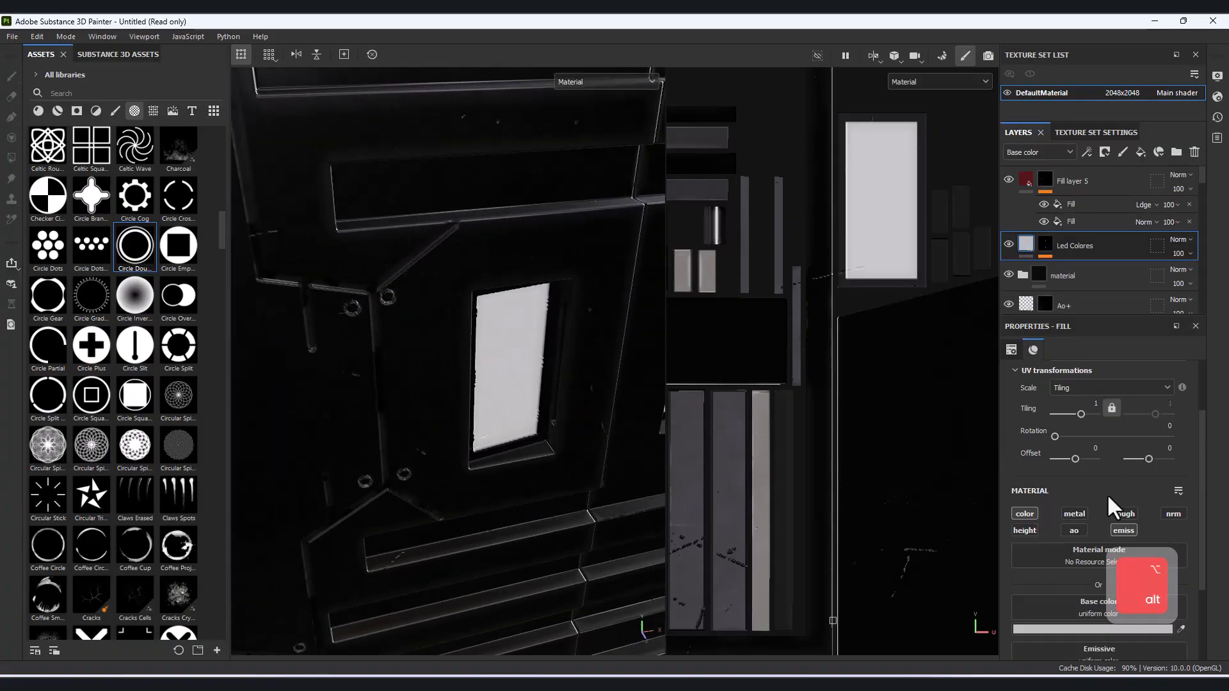
{"action": "left_click_drag", "start_coordinate": [537, 410], "coordinate": [493, 407], "text": "alt"}
{"action": "scroll", "coordinate": [448, 396], "scroll_direction": "down", "scroll_amount": 7}
{"action": "middle_click_drag", "start_coordinate": [502, 408], "coordinate": [480, 400], "text": "alt"}
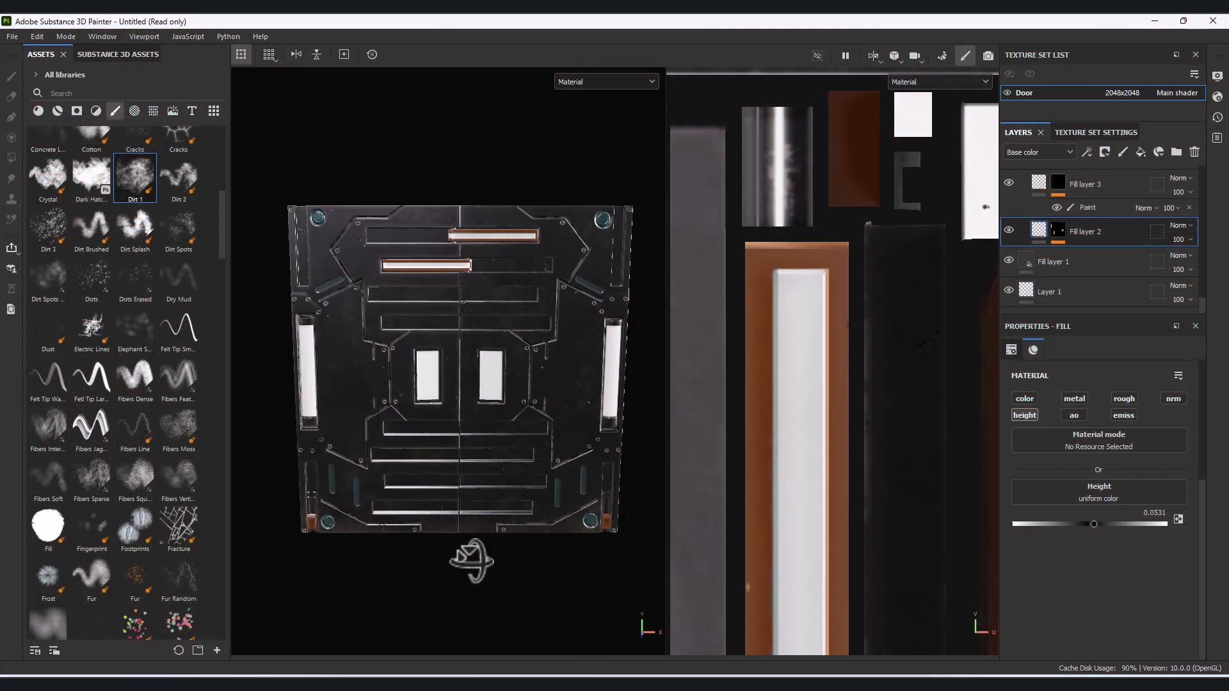
{"action": "left_click_drag", "start_coordinate": [471, 561], "coordinate": [563, 527], "text": "alt"}
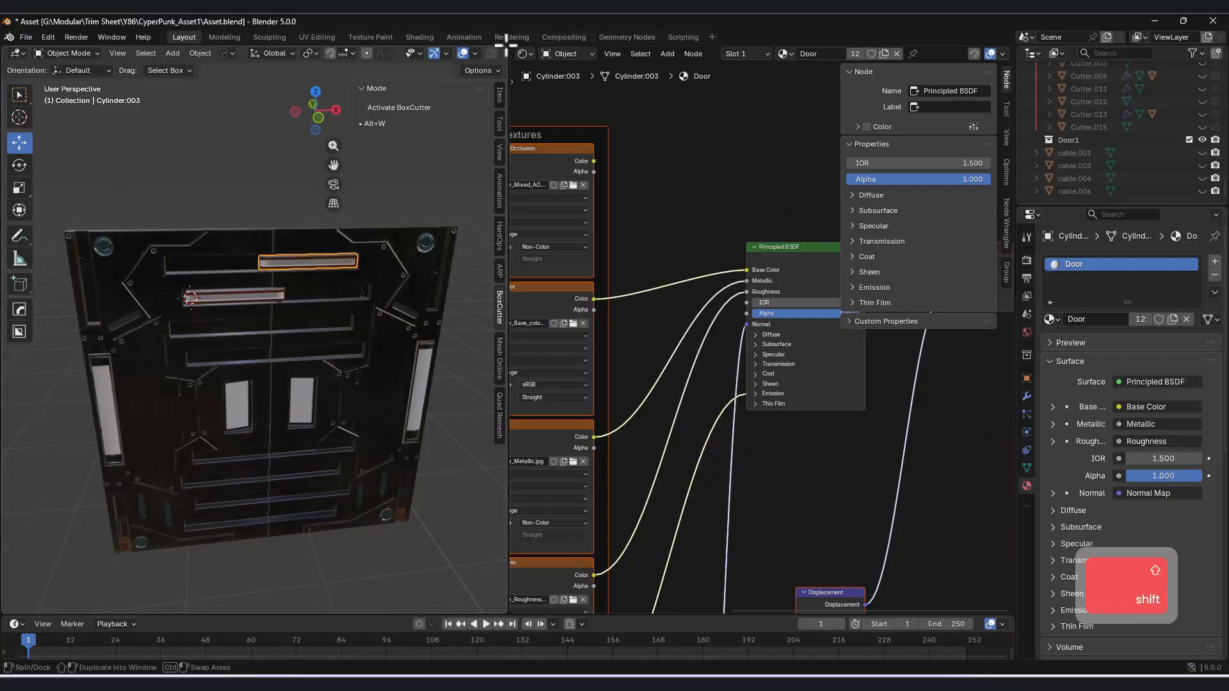
Switch to Blender, view the door from the front and duplicate the two upper bars 0.4076 m downward along Z.
{"action": "left_click_drag", "start_coordinate": [505, 47], "coordinate": [573, 59]}
{"action": "left_click", "coordinate": [825, 118]}
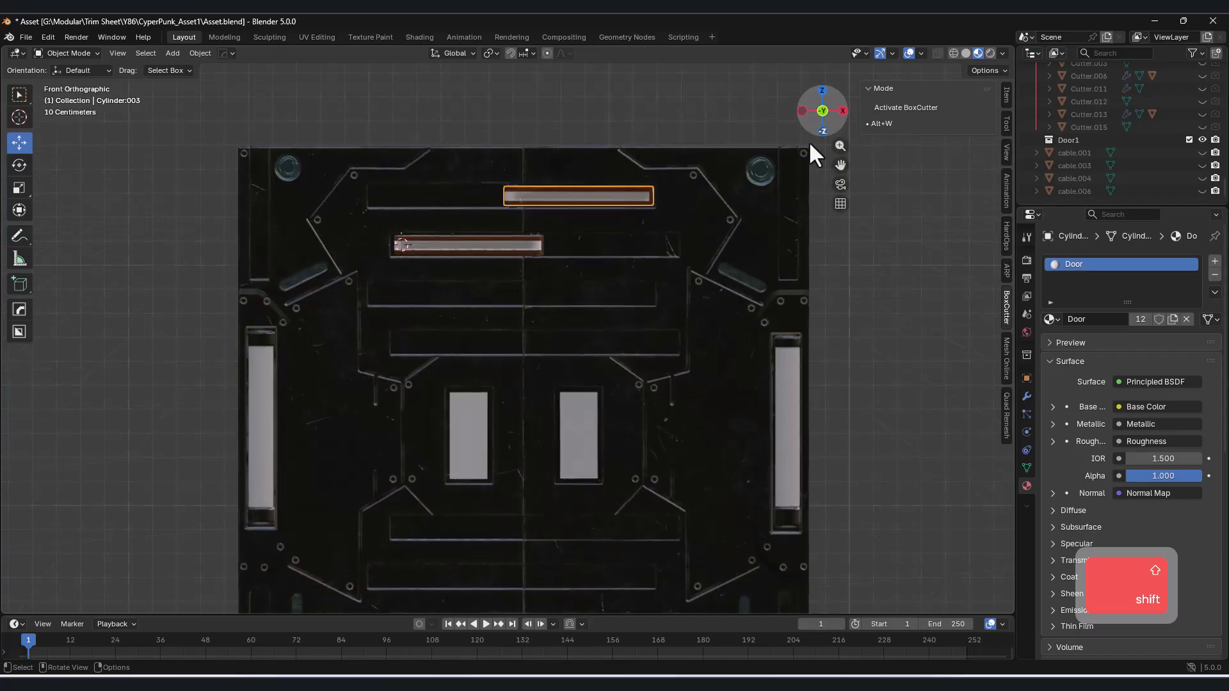
{"action": "middle_click_drag", "start_coordinate": [541, 267], "coordinate": [474, 213], "text": "shift"}
{"action": "key", "text": "shift+d"}
{"action": "key", "text": "z"}
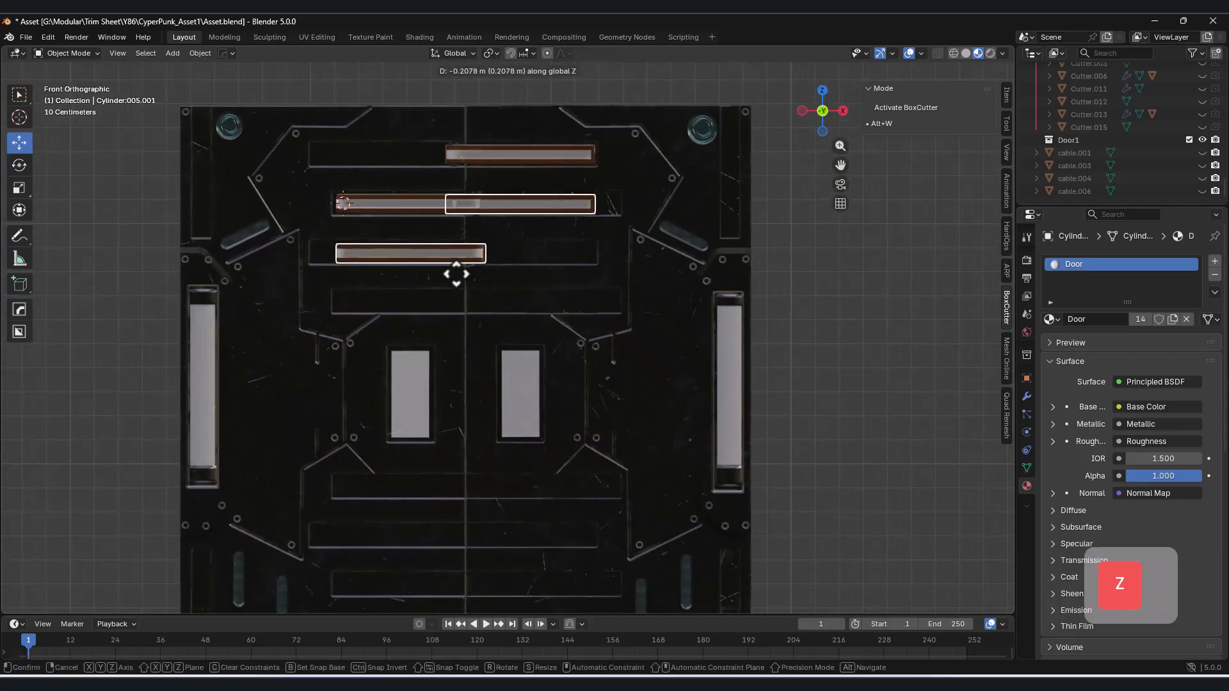
{"action": "left_click", "coordinate": [456, 308]}
{"action": "scroll", "coordinate": [459, 218], "scroll_direction": "up", "scroll_amount": 4}
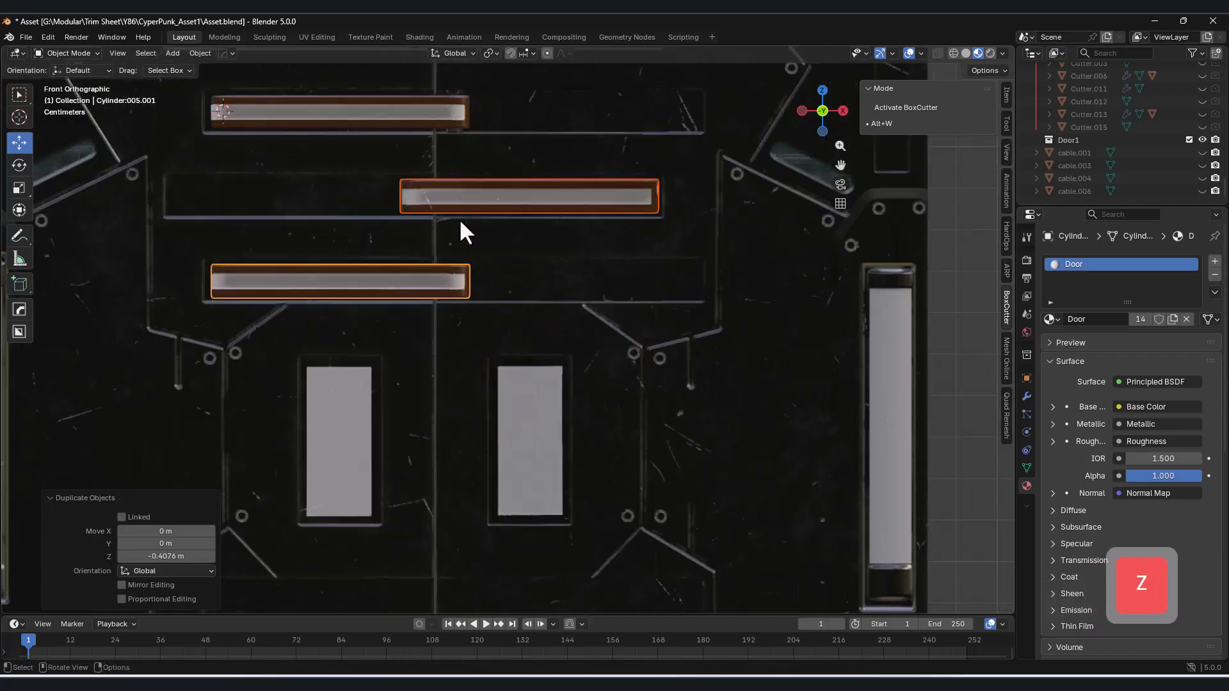
{"action": "middle_click_drag", "start_coordinate": [481, 318], "coordinate": [481, 324], "text": "shift"}
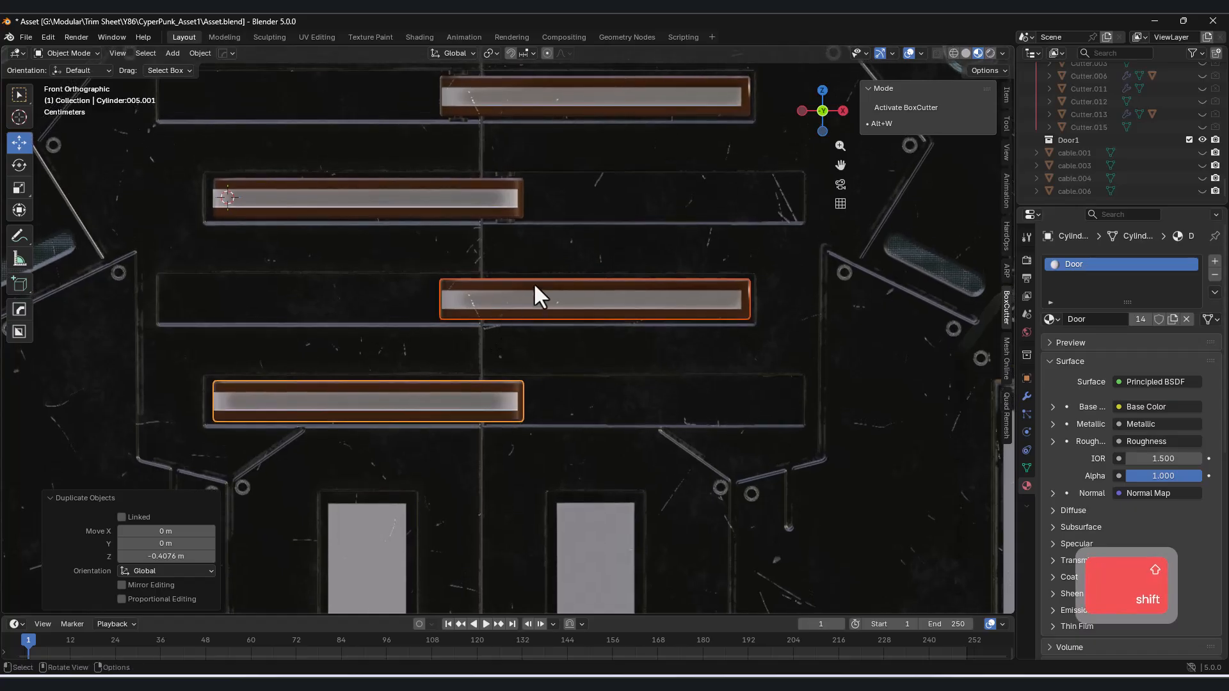
{"action": "left_click", "coordinate": [505, 177]}
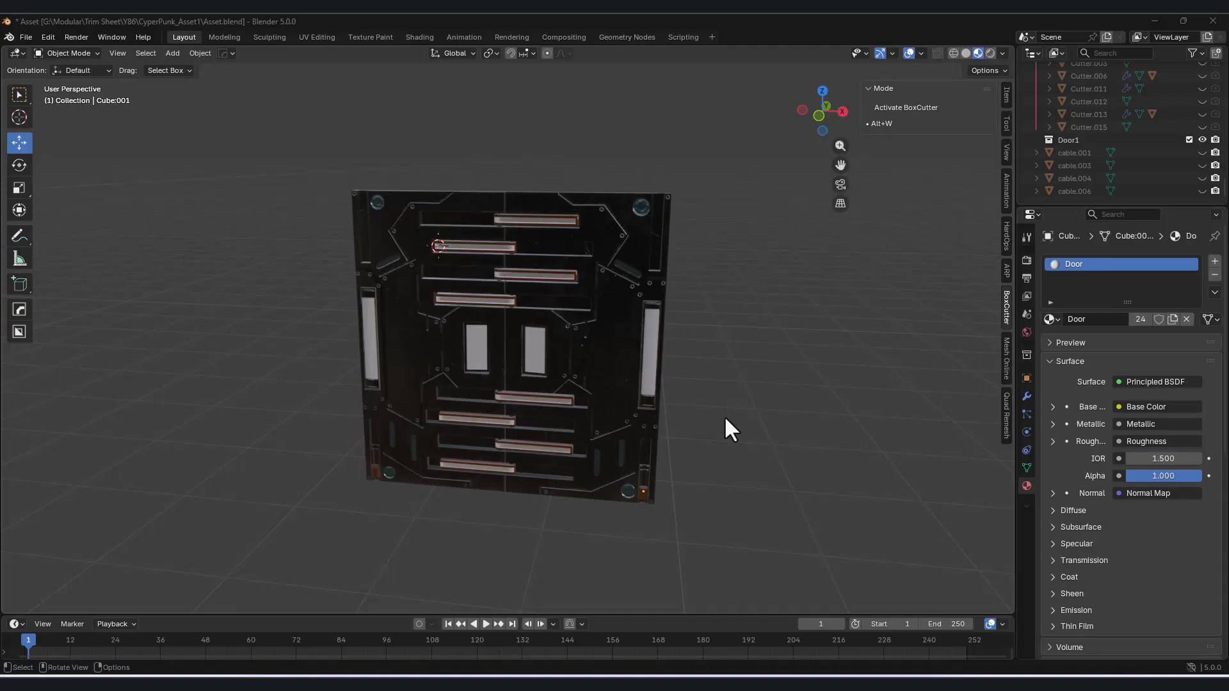
Isolate the topmost bar by hiding all other objects and view it from the front.
{"action": "scroll", "coordinate": [727, 425], "scroll_direction": "up", "scroll_amount": 5}
{"action": "scroll", "coordinate": [564, 308], "scroll_direction": "up", "scroll_amount": 2}
{"action": "left_click", "coordinate": [608, 287]}
{"action": "key", "text": "shift+h"}
{"action": "middle_click_drag", "start_coordinate": [627, 249], "coordinate": [762, 314]}
{"action": "middle_click_drag", "start_coordinate": [762, 313], "coordinate": [456, 448], "text": "shift"}
{"action": "key", "text": "KP_7"}
{"action": "left_click", "coordinate": [821, 125]}
Add an armature, move it about 0.47 m in X and 0.19 m in Z to the bar's left end, and scale it down.
{"action": "key", "text": "shift+a"}
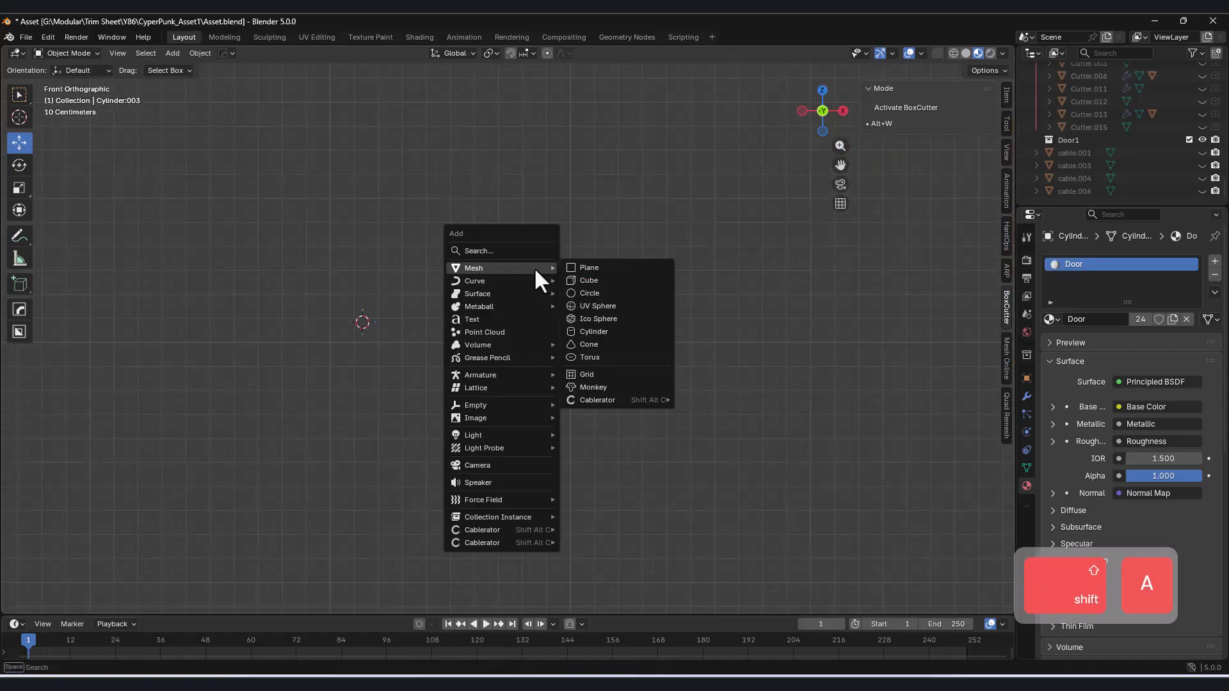
{"action": "mouse_move", "coordinate": [517, 376]}
{"action": "left_click", "coordinate": [598, 373]}
{"action": "scroll", "coordinate": [507, 331], "scroll_direction": "up", "scroll_amount": 2}
{"action": "left_click_drag", "start_coordinate": [329, 286], "coordinate": [492, 219]}
{"action": "key", "text": "s"}
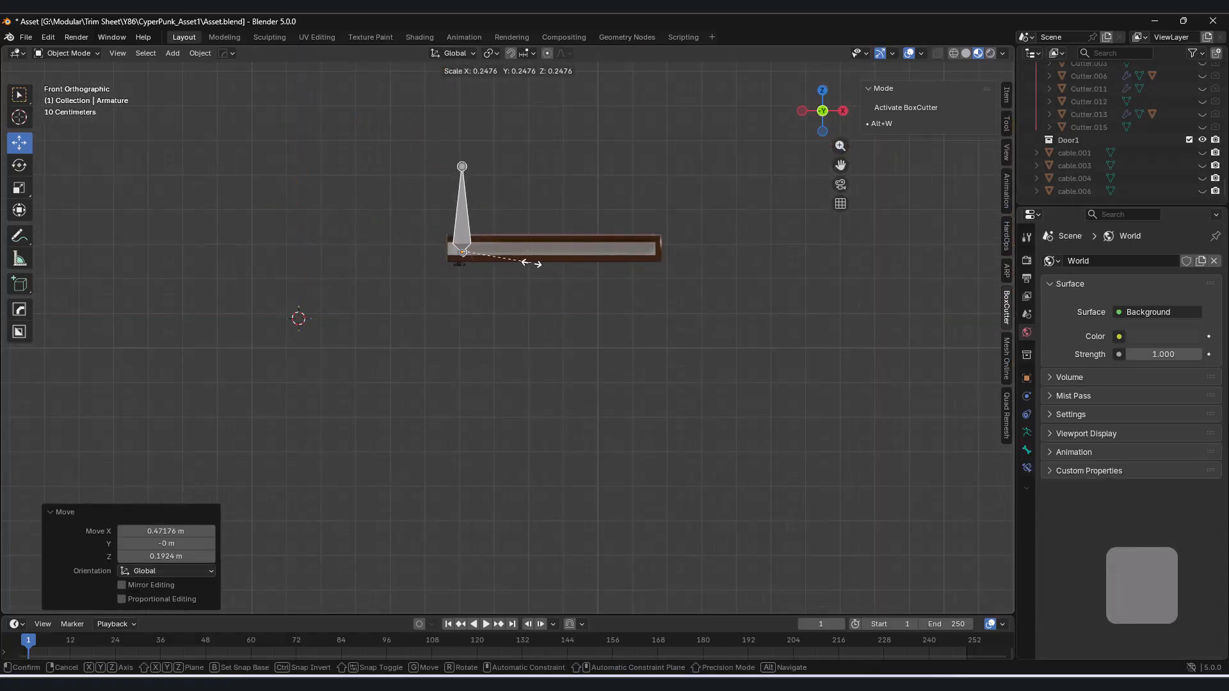
{"action": "key", "text": "KP_0"}
{"action": "key", "text": "Return"}
Adjust the armature in front view and shift it about 0.027 m along Y into the bar's rounded end.
{"action": "scroll", "coordinate": [489, 224], "scroll_direction": "up", "scroll_amount": 6}
{"action": "middle_click_drag", "start_coordinate": [505, 199], "coordinate": [541, 297], "text": "shift"}
{"action": "left_click_drag", "start_coordinate": [499, 307], "coordinate": [490, 293]}
{"action": "middle_click_drag", "start_coordinate": [512, 307], "coordinate": [666, 416]}
{"action": "left_click", "coordinate": [824, 105]}
{"action": "scroll", "coordinate": [442, 320], "scroll_direction": "up", "scroll_amount": 5}
{"action": "middle_click_drag", "start_coordinate": [415, 330], "coordinate": [346, 390], "text": "shift"}
{"action": "left_click_drag", "start_coordinate": [333, 417], "coordinate": [334, 347]}
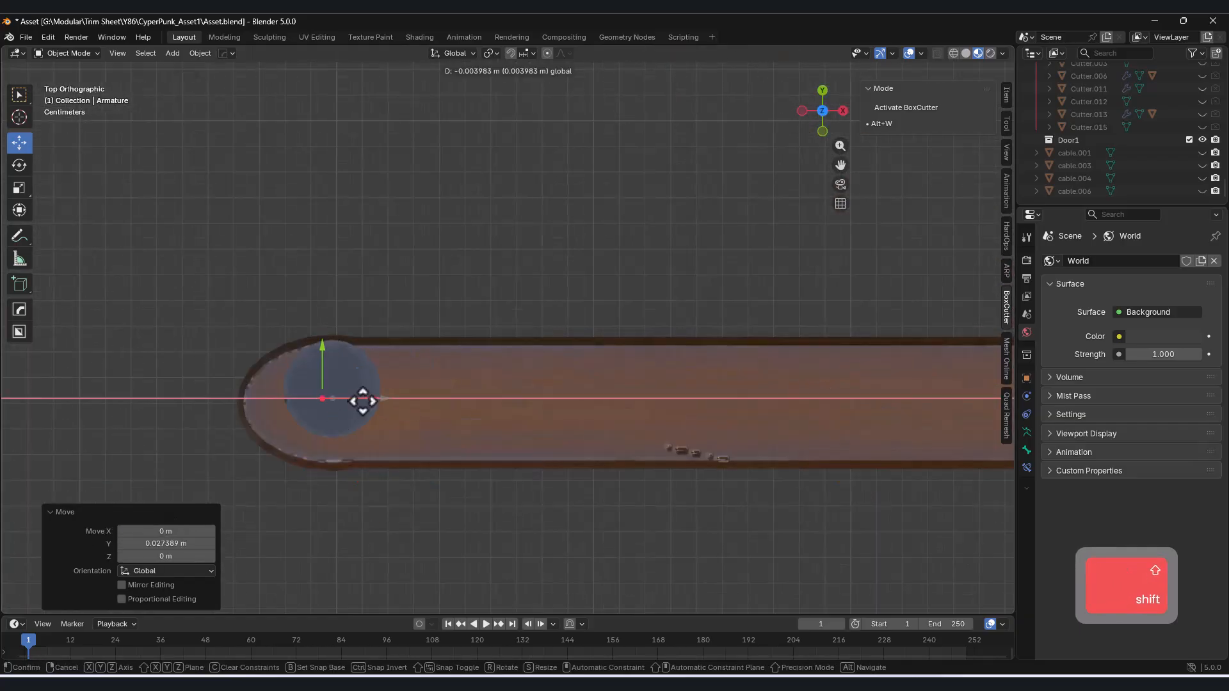
Display the scene in wireframe and align the armature with the pivot cylinder in the bar's rounded end.
{"action": "left_click", "coordinate": [953, 54]}
{"action": "left_click", "coordinate": [569, 397]}
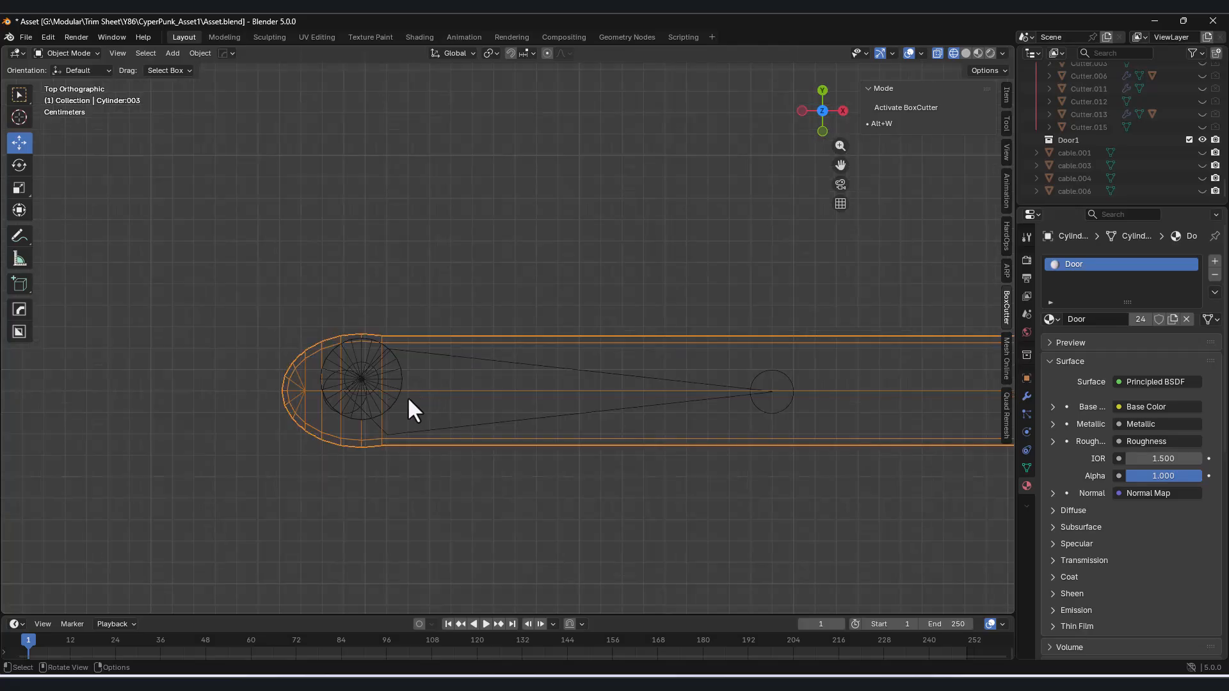
{"action": "left_click", "coordinate": [368, 379]}
{"action": "left_click_drag", "start_coordinate": [370, 366], "coordinate": [386, 353]}
{"action": "left_click", "coordinate": [446, 429]}
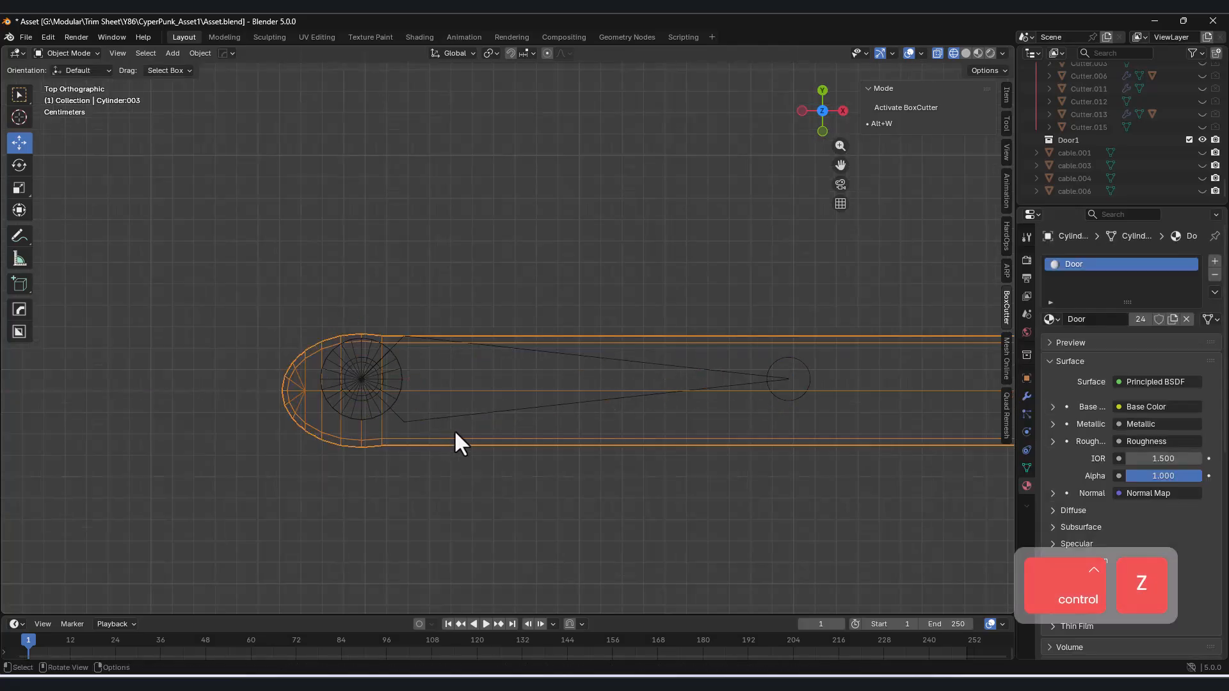
Place the 3D cursor at the bar's pivot end and set the origin to the 3D cursor.
{"action": "middle_click_drag", "start_coordinate": [511, 336], "coordinate": [408, 414], "text": "shift"}
{"action": "left_click", "coordinate": [359, 488]}
{"action": "key", "text": "shift+s"}
{"action": "left_click", "coordinate": [401, 519]}
{"action": "right_click", "coordinate": [400, 518]}
{"action": "mouse_move", "coordinate": [410, 478]}
{"action": "left_click", "coordinate": [494, 503]}
Test the pivot by rotating the armature about the Z axis, and undo the rotation.
{"action": "scroll", "coordinate": [500, 511], "scroll_direction": "down", "scroll_amount": 3}
{"action": "middle_click_drag", "start_coordinate": [504, 513], "coordinate": [451, 404], "text": "shift"}
{"action": "left_click", "coordinate": [449, 411]}
{"action": "key", "text": "r"}
{"action": "key", "text": "z"}
{"action": "left_click", "coordinate": [474, 483]}
{"action": "key", "text": "ctrl+z"}
Open a second editor area beside the viewport and set it to the Dope Sheet's Action Editor.
{"action": "middle_click_drag", "start_coordinate": [479, 475], "coordinate": [520, 429]}
{"action": "left_click_drag", "start_coordinate": [1013, 47], "coordinate": [462, 104]}
{"action": "left_click", "coordinate": [477, 54]}
{"action": "left_click", "coordinate": [638, 88]}
{"action": "left_click", "coordinate": [533, 55]}
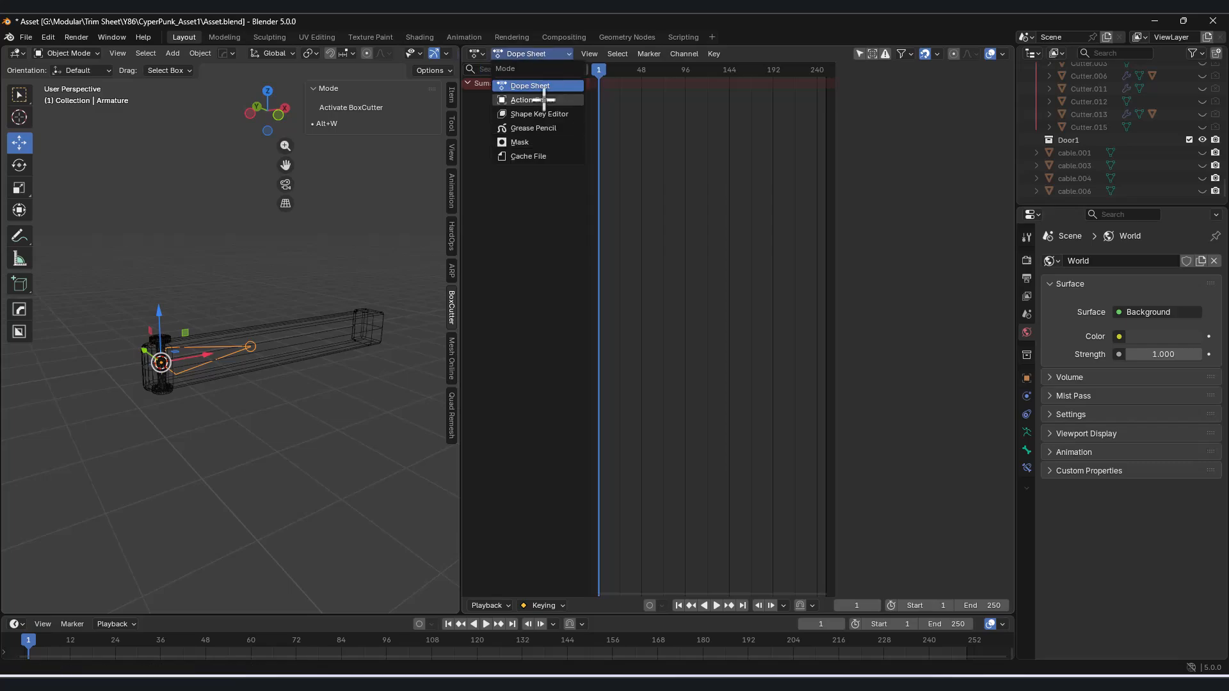
{"action": "left_click", "coordinate": [542, 101]}
{"action": "middle_click_drag", "start_coordinate": [229, 349], "coordinate": [261, 323], "text": "shift"}
{"action": "middle_click_drag", "start_coordinate": [261, 323], "coordinate": [277, 347]}
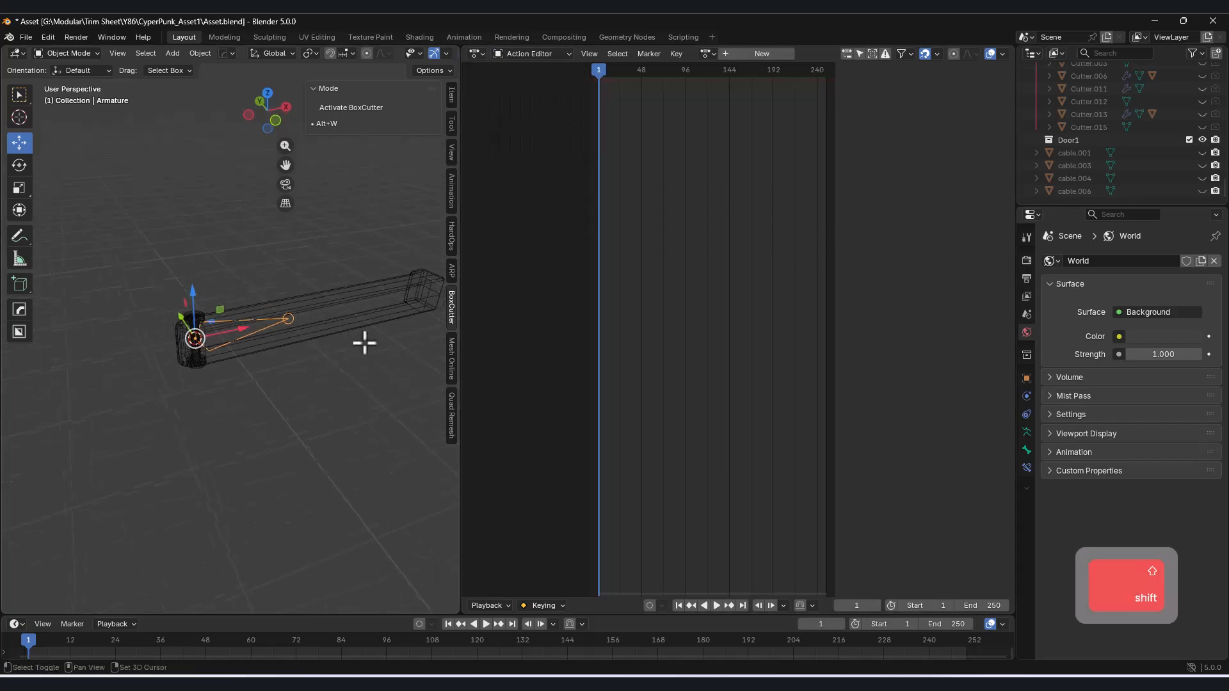
Widen the viewport and parent the bar and its pivot to the armature.
{"action": "middle_click_drag", "start_coordinate": [354, 345], "coordinate": [340, 353], "text": "shift"}
{"action": "left_click", "coordinate": [384, 359]}
{"action": "left_click_drag", "start_coordinate": [461, 339], "coordinate": [683, 320]}
{"action": "left_click", "coordinate": [455, 301]}
{"action": "left_click", "coordinate": [389, 329], "text": "shift"}
{"action": "key", "text": "ctrl+p"}
{"action": "left_click", "coordinate": [405, 334]}
Test the parenting by rotating the armature about Z, and undo that rotation.
{"action": "left_click", "coordinate": [335, 346]}
{"action": "key", "text": "r"}
{"action": "key", "text": "z"}
{"action": "left_click", "coordinate": [306, 466]}
{"action": "key", "text": "ctrl+z"}
{"action": "scroll", "coordinate": [333, 458], "scroll_direction": "down", "scroll_amount": 4}
Create an action named Rotate for the armature, enlarge the timeline and insert a keyframe at frame 1.
{"action": "middle_click_drag", "start_coordinate": [439, 442], "coordinate": [448, 410]}
{"action": "left_click_drag", "start_coordinate": [685, 326], "coordinate": [460, 308]}
{"action": "left_click", "coordinate": [760, 56]}
{"action": "left_click", "coordinate": [251, 352]}
{"action": "left_click", "coordinate": [232, 334]}
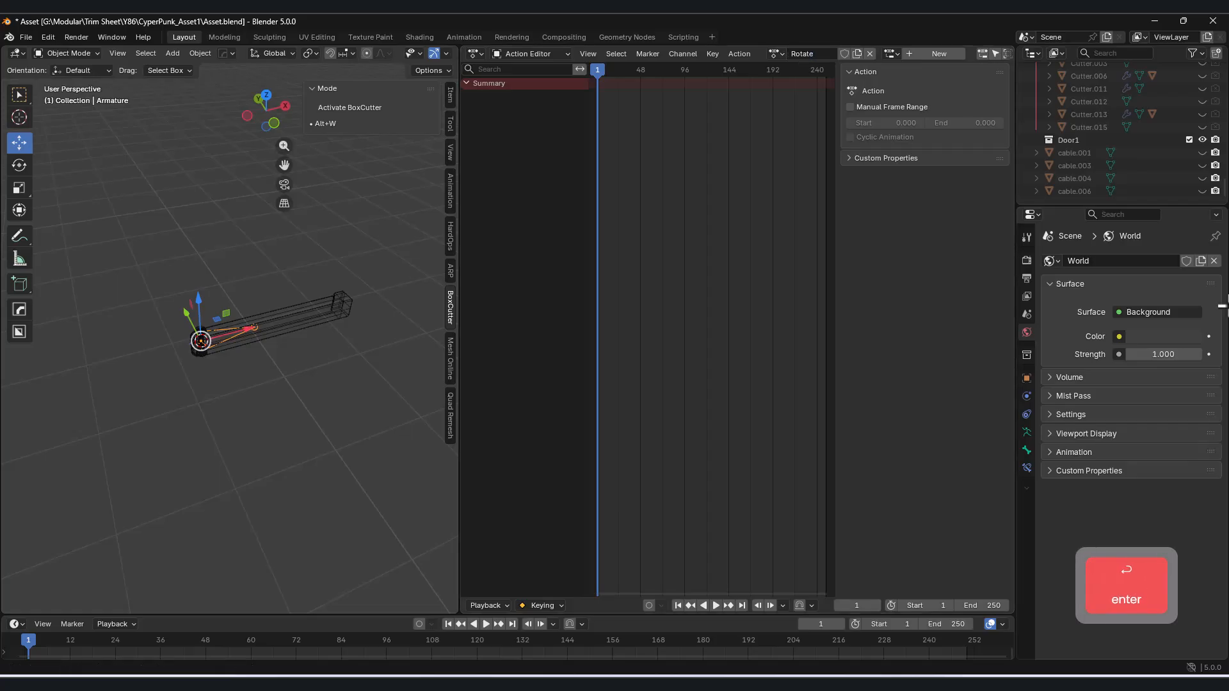
{"action": "left_click_drag", "start_coordinate": [321, 616], "coordinate": [324, 517]}
{"action": "key", "text": "i"}
Try keyframing a -180° top-view rotation of the armature at frame 84 and scrub through the motion.
{"action": "left_click_drag", "start_coordinate": [29, 542], "coordinate": [342, 584]}
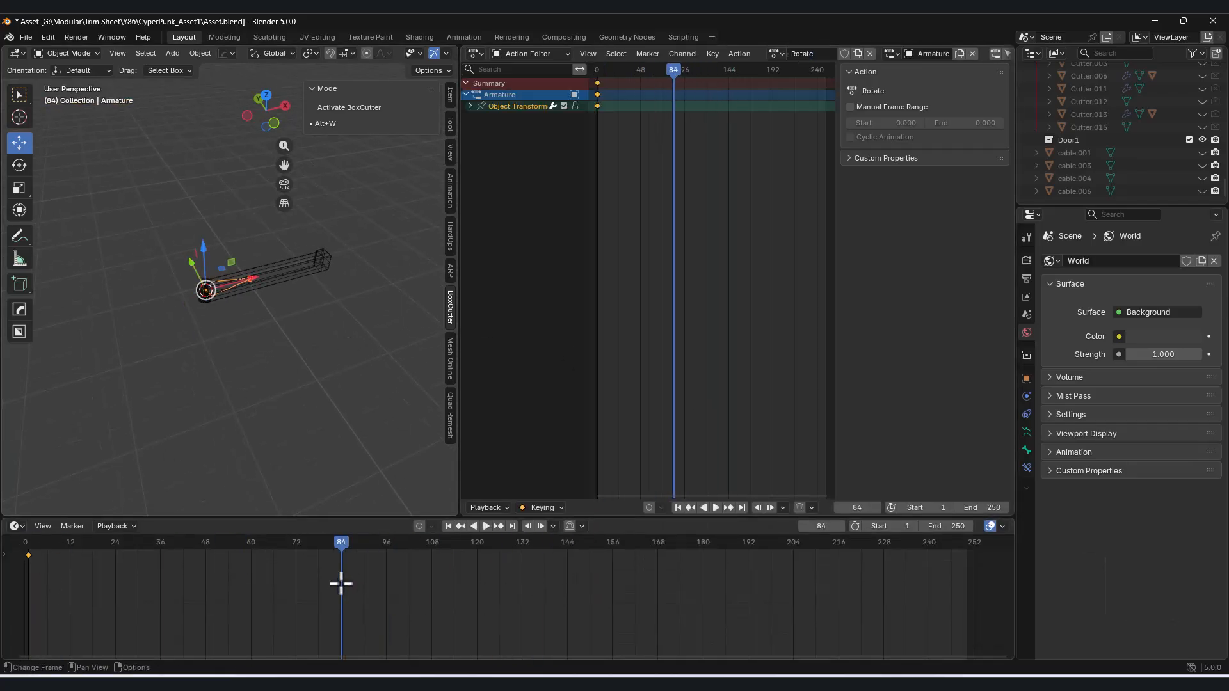
{"action": "middle_click_drag", "start_coordinate": [309, 102], "coordinate": [348, 117], "text": "shift"}
{"action": "left_click", "coordinate": [270, 109]}
{"action": "key", "text": "r"}
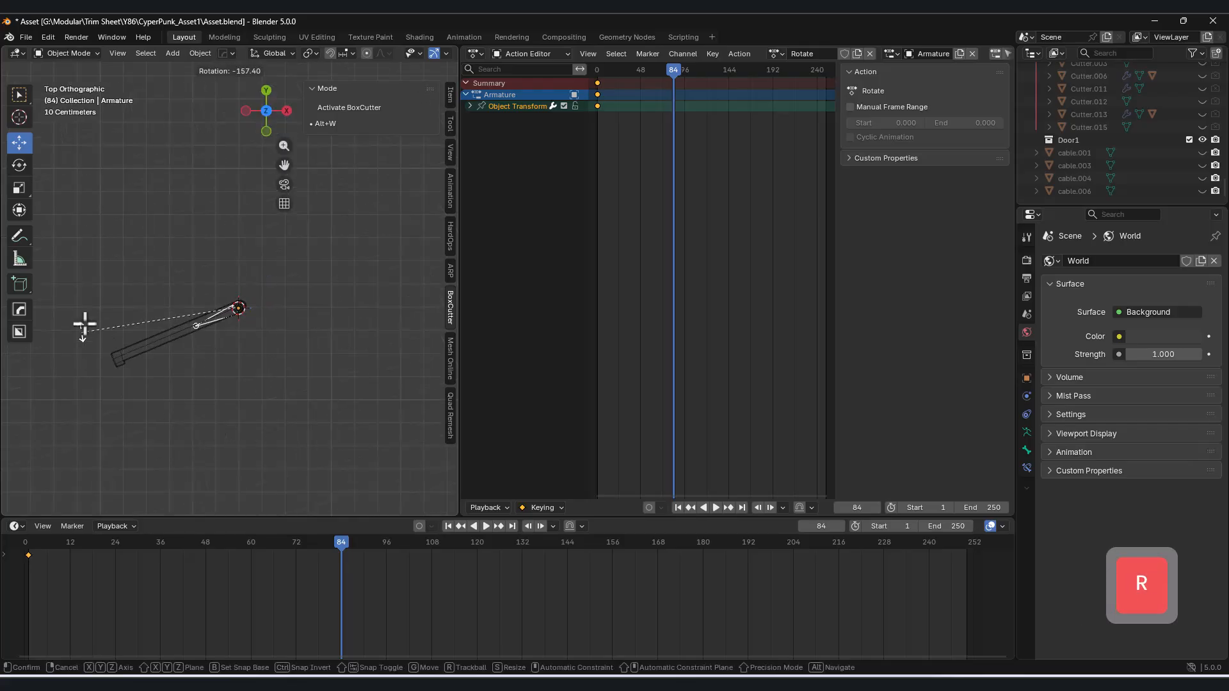
{"action": "left_click", "coordinate": [104, 296]}
{"action": "left_click", "coordinate": [190, 442]}
{"action": "type", "text": "-180"}
{"action": "key", "text": "Return"}
{"action": "key", "text": "ctrl+s"}
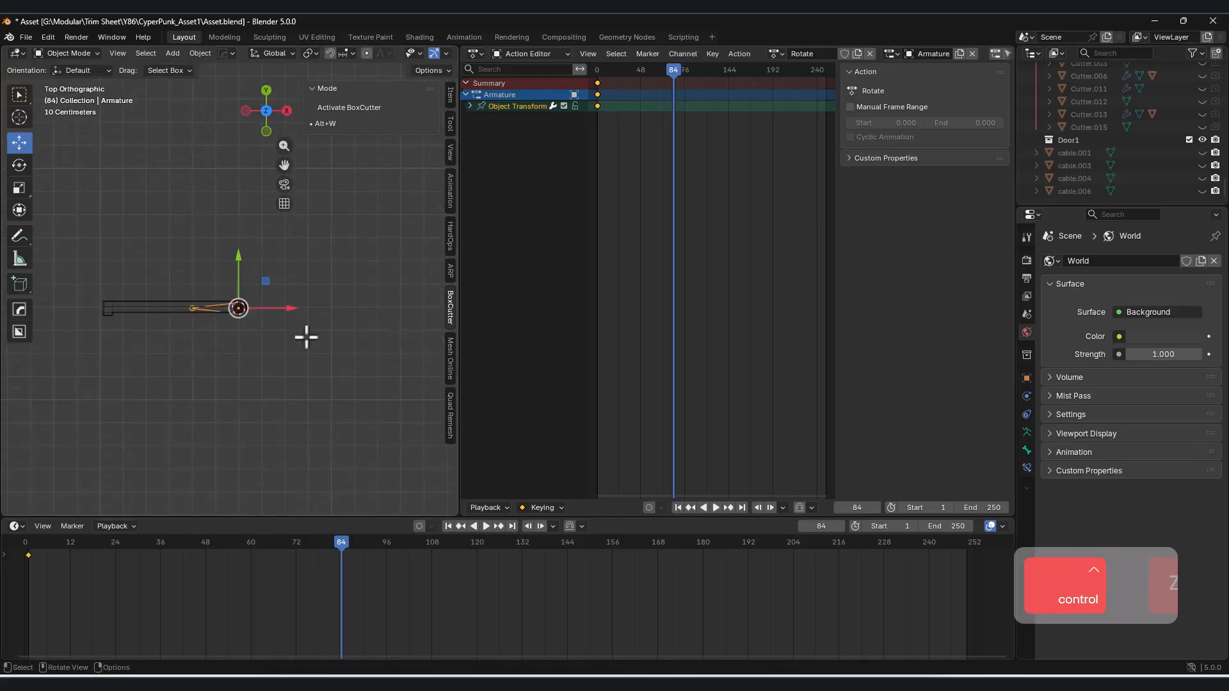
{"action": "key", "text": "i"}
{"action": "left_click_drag", "start_coordinate": [341, 547], "coordinate": [179, 551]}
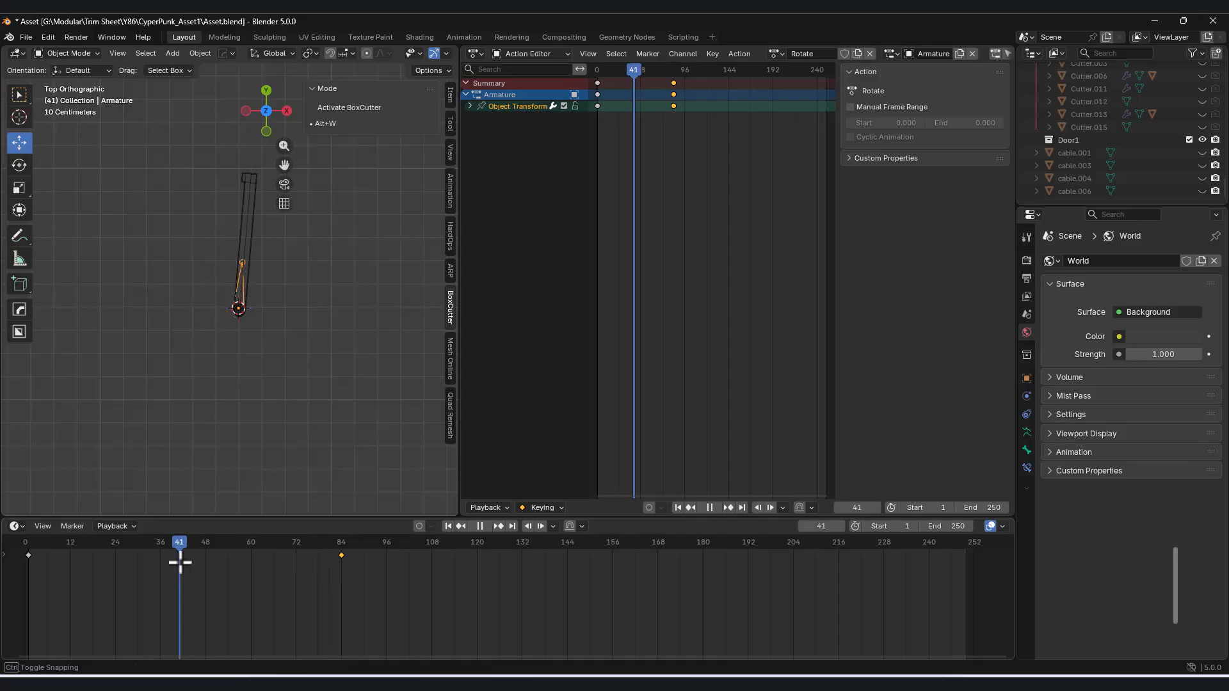
Undo the keyframe and the -180° rotation at frame 84.
{"action": "key", "text": "ctrl+z"}
{"action": "left_click_drag", "start_coordinate": [341, 555], "coordinate": [148, 562]}
{"action": "key", "text": "ctrl+z"}
{"action": "key", "text": "ctrl+z"}
{"action": "key", "text": "ctrl+z"}
Rotate the armature -90° in top view at frame 40 and insert a keyframe.
{"action": "left_click_drag", "start_coordinate": [341, 541], "coordinate": [200, 558]}
{"action": "key", "text": "r"}
{"action": "left_click", "coordinate": [211, 461]}
{"action": "left_click", "coordinate": [182, 445]}
{"action": "type", "text": "-90"}
{"action": "key", "text": "Return"}
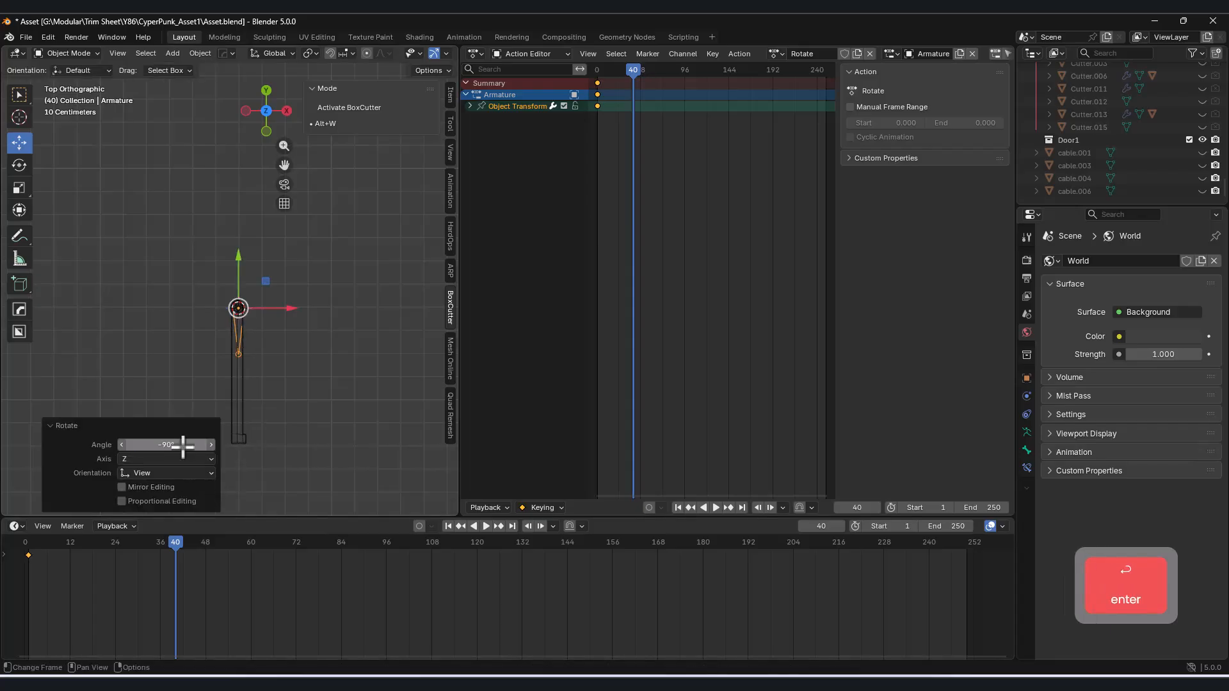
{"action": "key", "text": "i"}
Rotate the armature a further -90° at frame 80, insert a keyframe and scrub the timeline to check the swing.
{"action": "left_click_drag", "start_coordinate": [176, 548], "coordinate": [341, 561]}
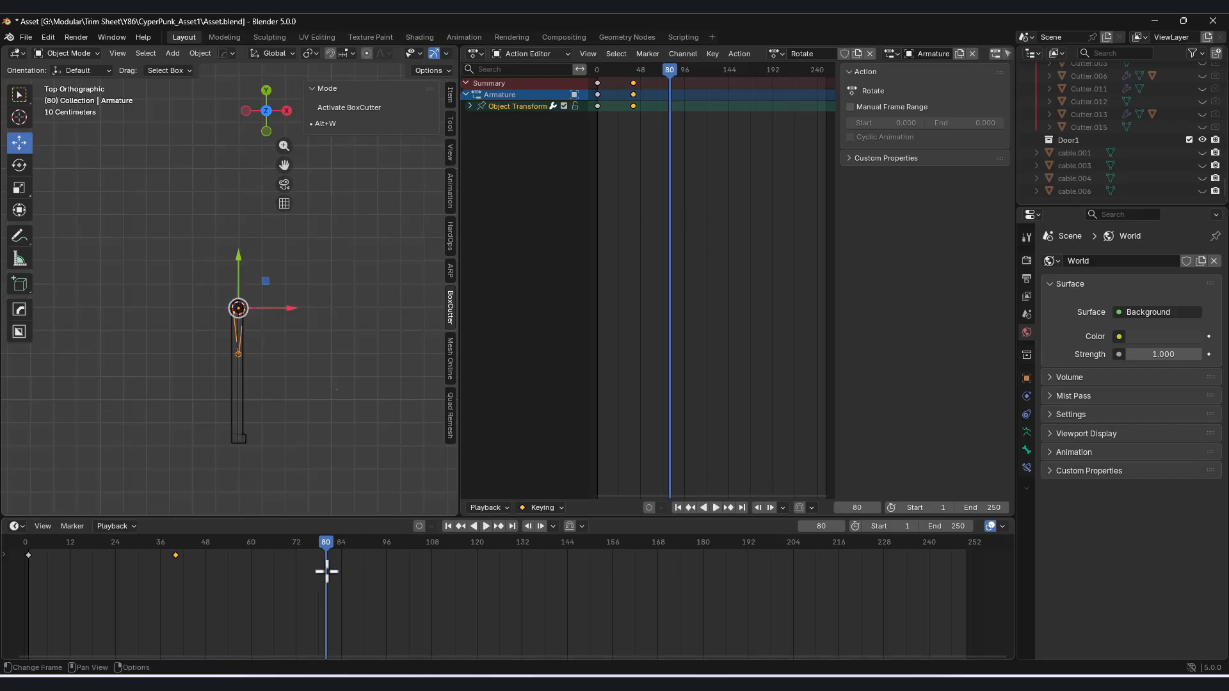
{"action": "key", "text": "r"}
{"action": "left_click", "coordinate": [177, 446]}
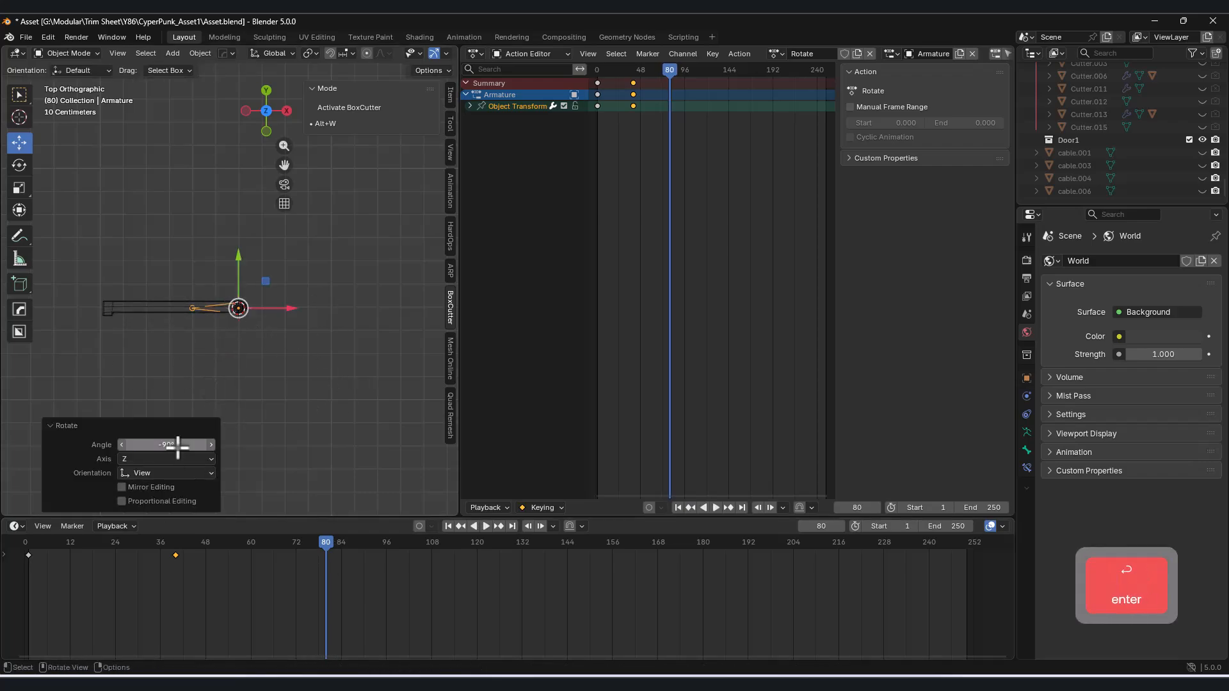
{"action": "key", "text": "i"}
{"action": "left_click_drag", "start_coordinate": [326, 544], "coordinate": [273, 550]}
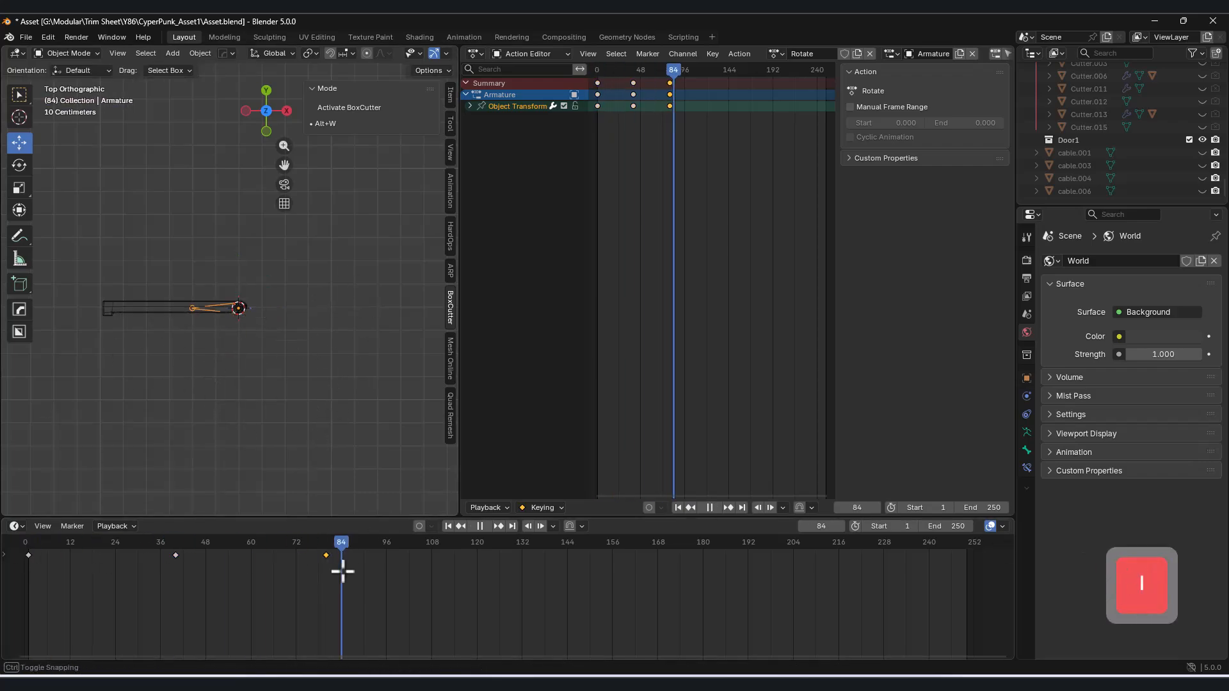
Reveal the hidden door parts and scrub the timeline to frame 80 to check the arms' rotation on the door.
{"action": "key", "text": "alt+h"}
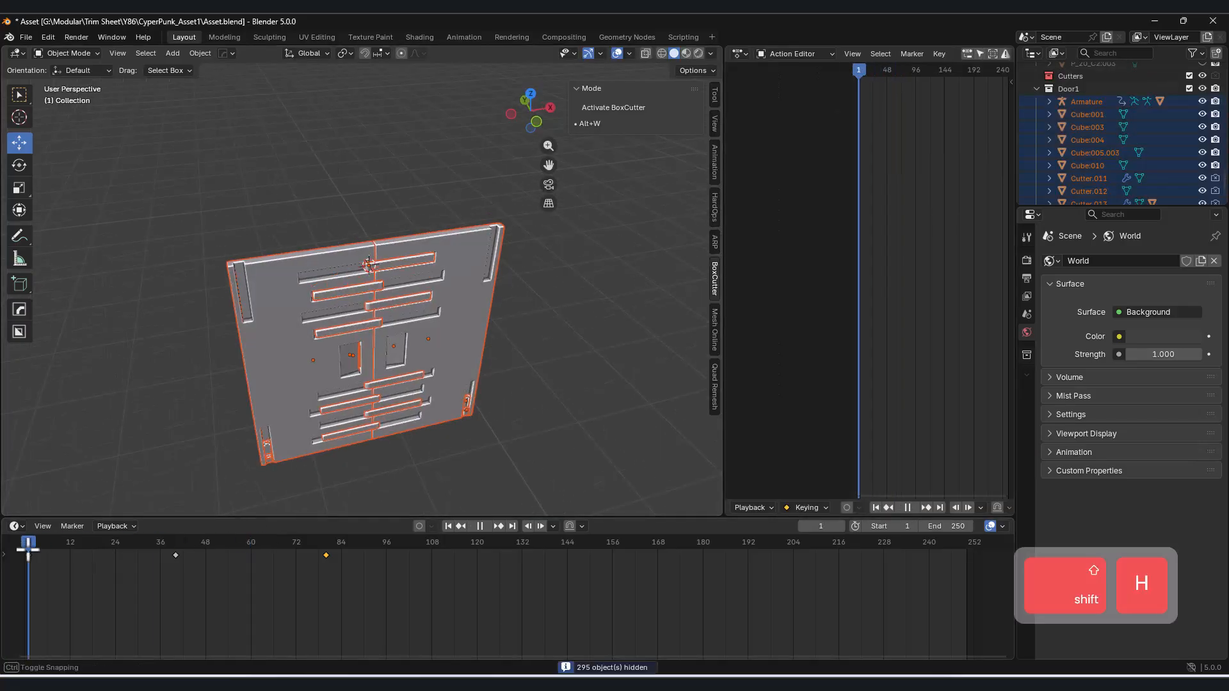
{"action": "key", "text": "ctrl+z"}
{"action": "left_click", "coordinate": [321, 210]}
{"action": "middle_click_drag", "start_coordinate": [415, 277], "coordinate": [406, 267], "text": "shift"}
{"action": "scroll", "coordinate": [406, 268], "scroll_direction": "down", "scroll_amount": 1}
{"action": "left_click_drag", "start_coordinate": [317, 550], "coordinate": [69, 576]}
{"action": "left_click_drag", "start_coordinate": [162, 575], "coordinate": [324, 578]}
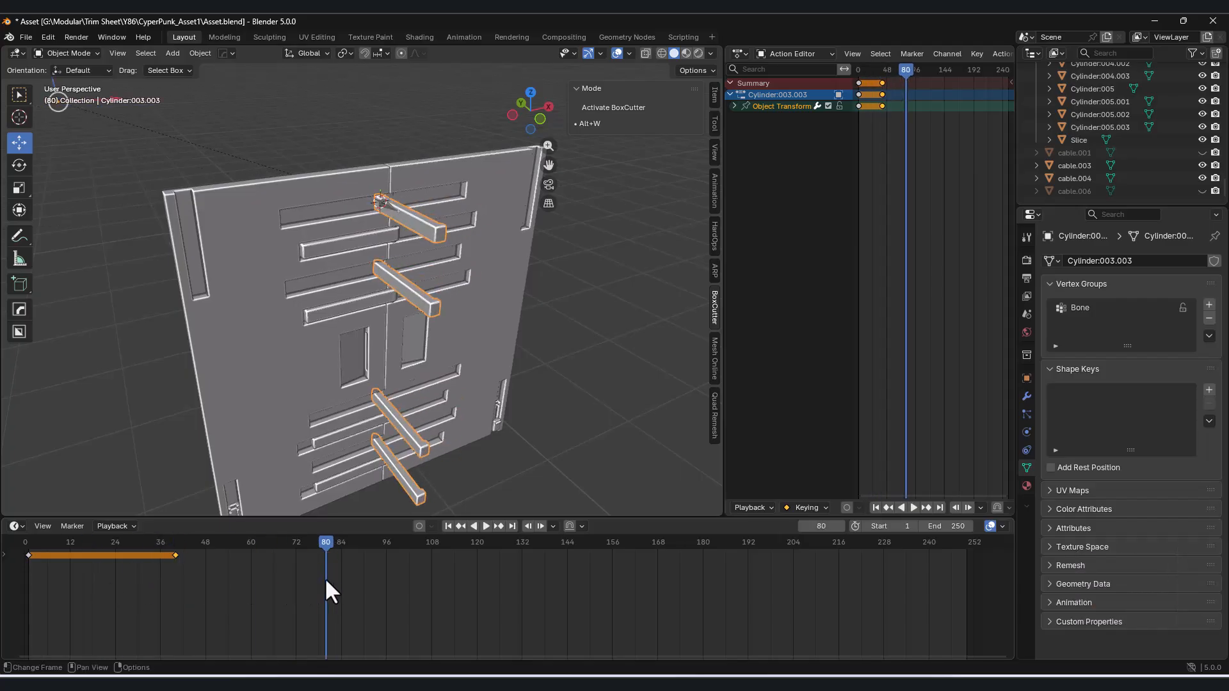
Rotate the armature at the top arm's hinge about the Z axis at frame 80.
{"action": "middle_click_drag", "start_coordinate": [467, 273], "coordinate": [494, 292]}
{"action": "key", "text": "s"}
{"action": "right_click", "coordinate": [421, 293]}
{"action": "scroll", "coordinate": [296, 136], "scroll_direction": "up", "scroll_amount": 2}
{"action": "middle_click_drag", "start_coordinate": [296, 136], "coordinate": [351, 216], "text": "shift"}
{"action": "left_click", "coordinate": [351, 215]}
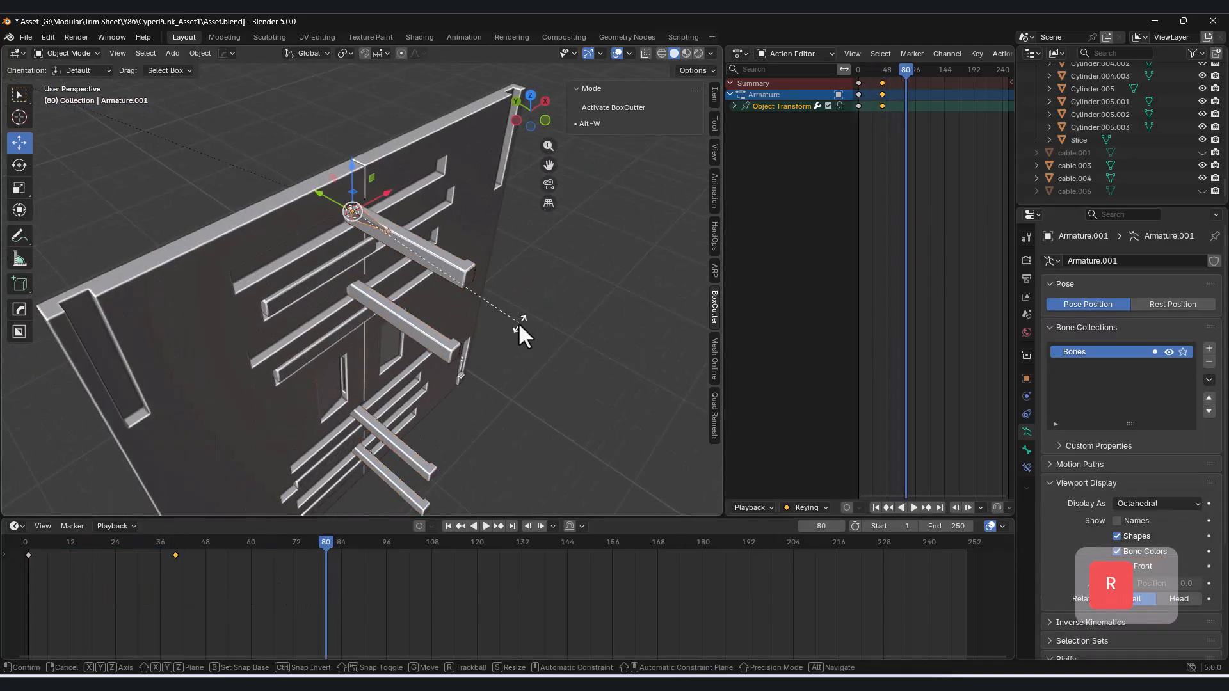
{"action": "key", "text": "r"}
{"action": "key", "text": "z"}
{"action": "left_click", "coordinate": [171, 462]}
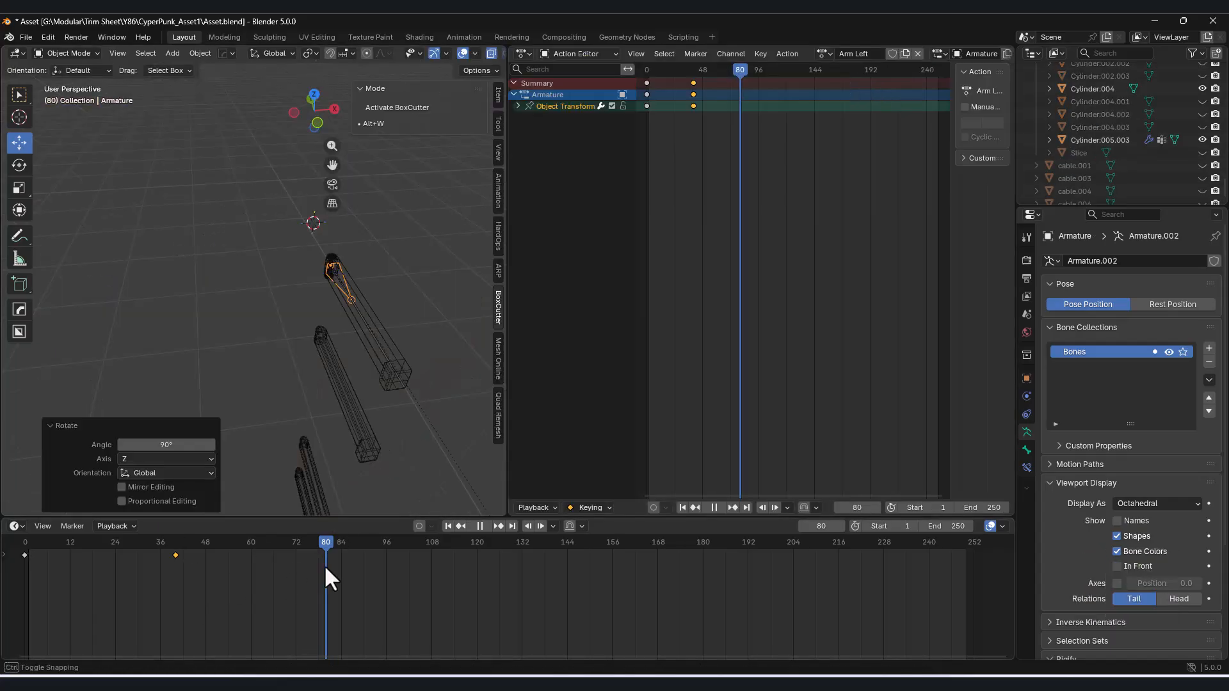
Rotate the armature that uses the Arm Left action 90° about Z at frame 80 and insert a keyframe.
{"action": "key", "text": "r"}
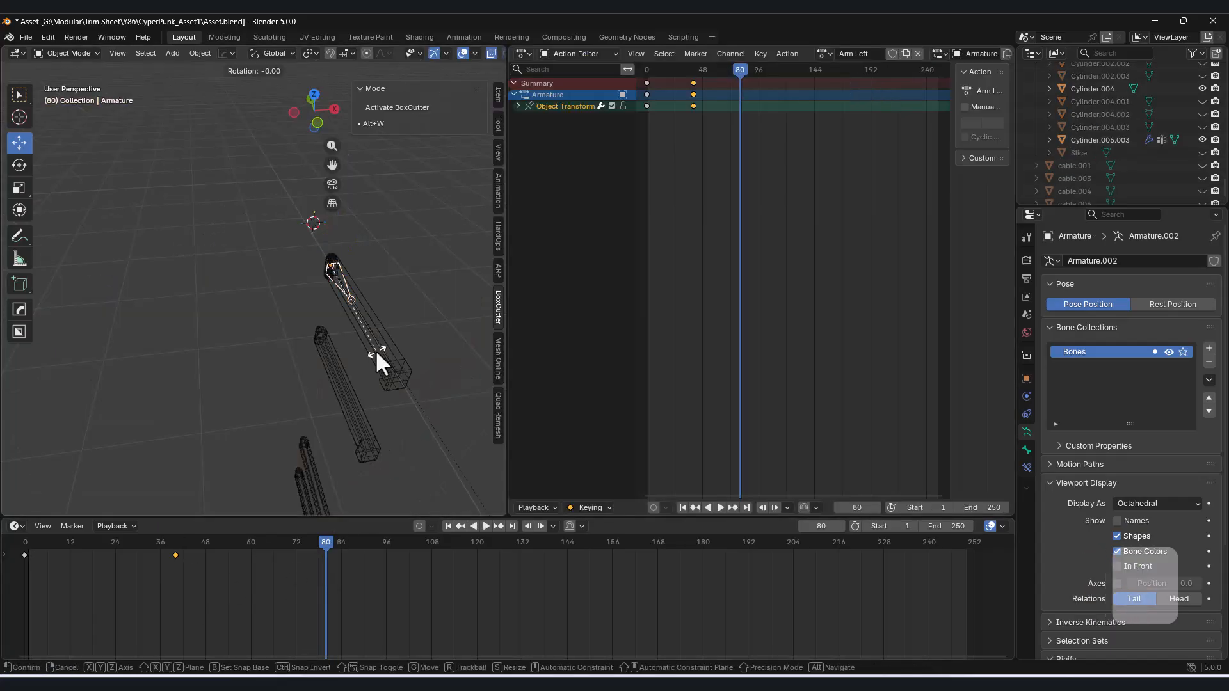
{"action": "key", "text": "z"}
{"action": "left_click", "coordinate": [427, 247]}
{"action": "type", "text": "90"}
{"action": "key", "text": "Return"}
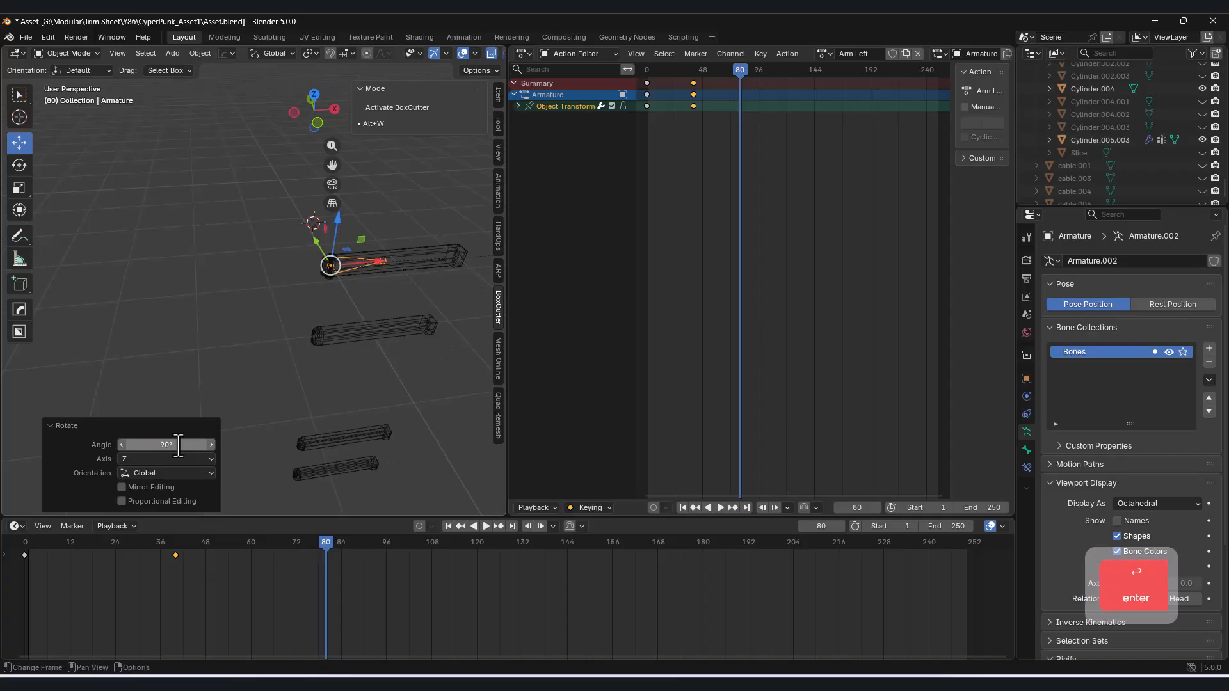
{"action": "key", "text": "i"}
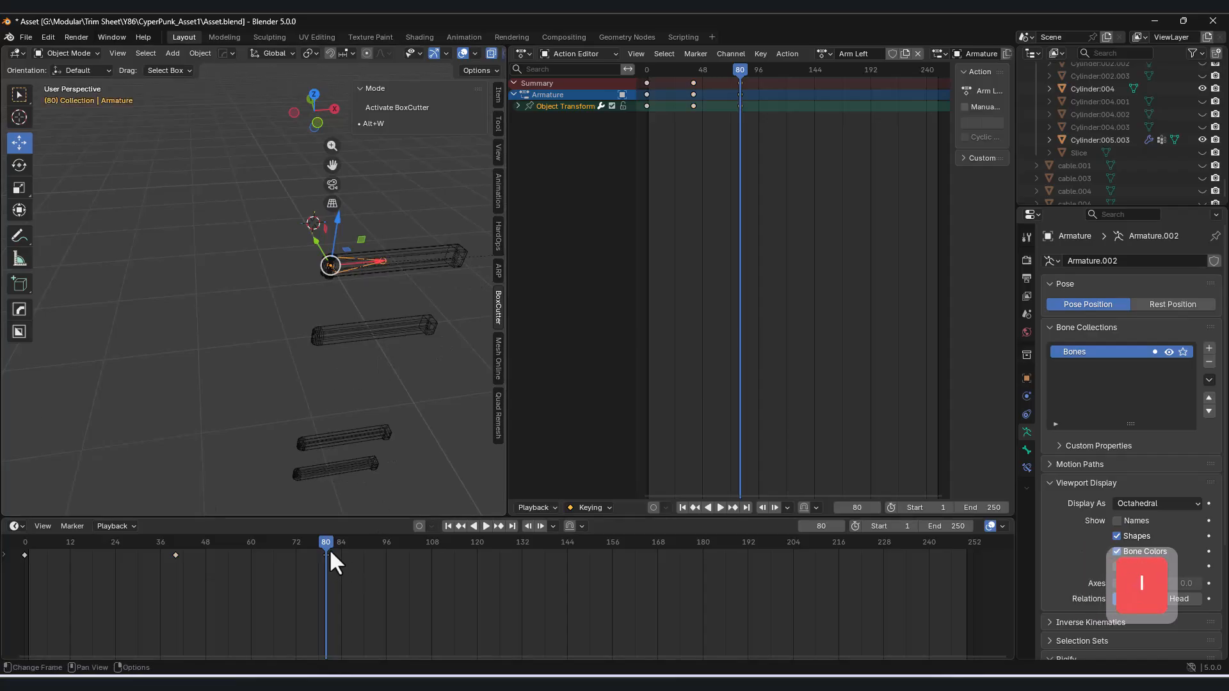
Scrub the timeline back and forth to examine both arm sets' swing on the door, ending at frame 0.
{"action": "left_click_drag", "start_coordinate": [325, 543], "coordinate": [26, 588]}
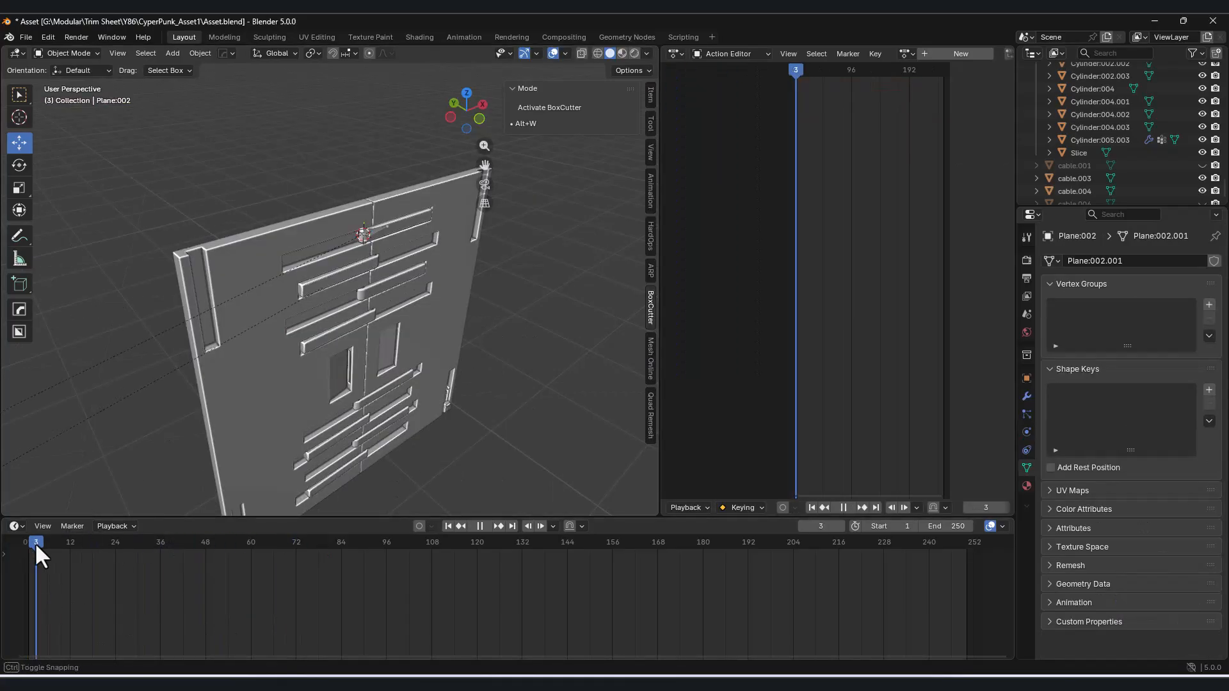
{"action": "left_click_drag", "start_coordinate": [35, 543], "coordinate": [136, 536]}
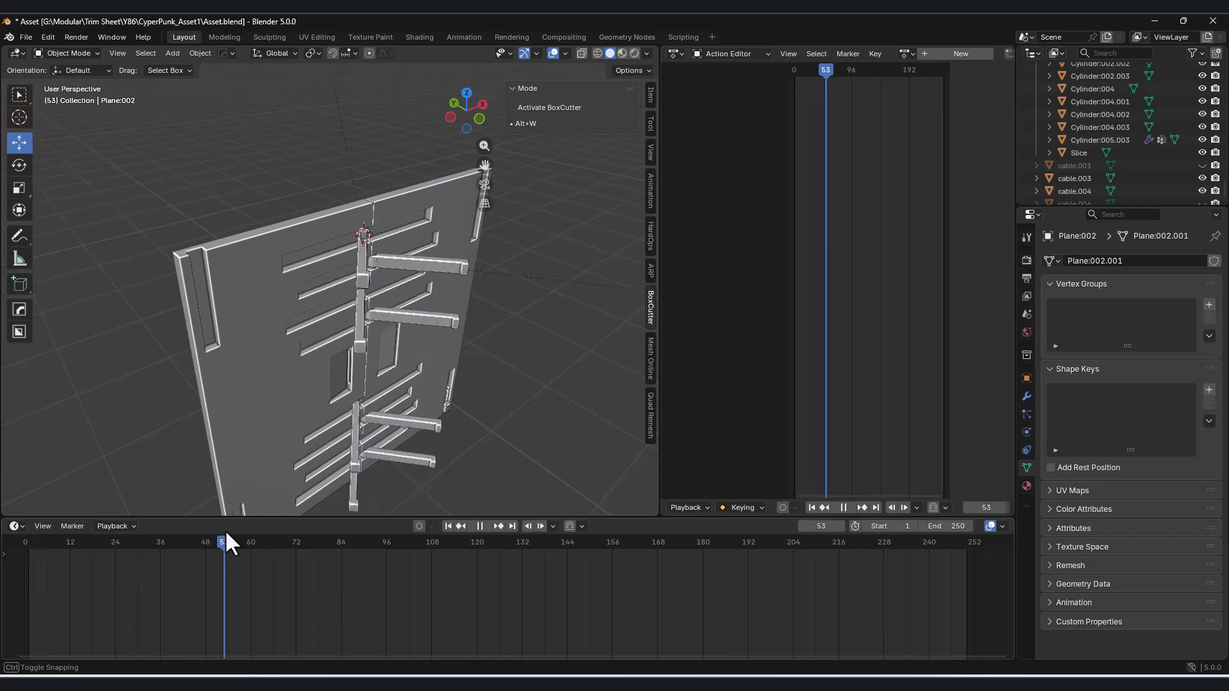
{"action": "left_click_drag", "start_coordinate": [310, 519], "coordinate": [31, 539]}
{"action": "middle_click_drag", "start_coordinate": [418, 328], "coordinate": [326, 287]}
{"action": "scroll", "coordinate": [326, 286], "scroll_direction": "up", "scroll_amount": 3}
{"action": "mouse_move", "coordinate": [25, 546]}
{"action": "left_mouse_down"}
{"action": "mouse_move", "coordinate": [993, 557]}
{"action": "mouse_move", "coordinate": [25, 554]}
{"action": "left_mouse_up"}
{"action": "scroll", "coordinate": [382, 304], "scroll_direction": "down", "scroll_amount": 5}
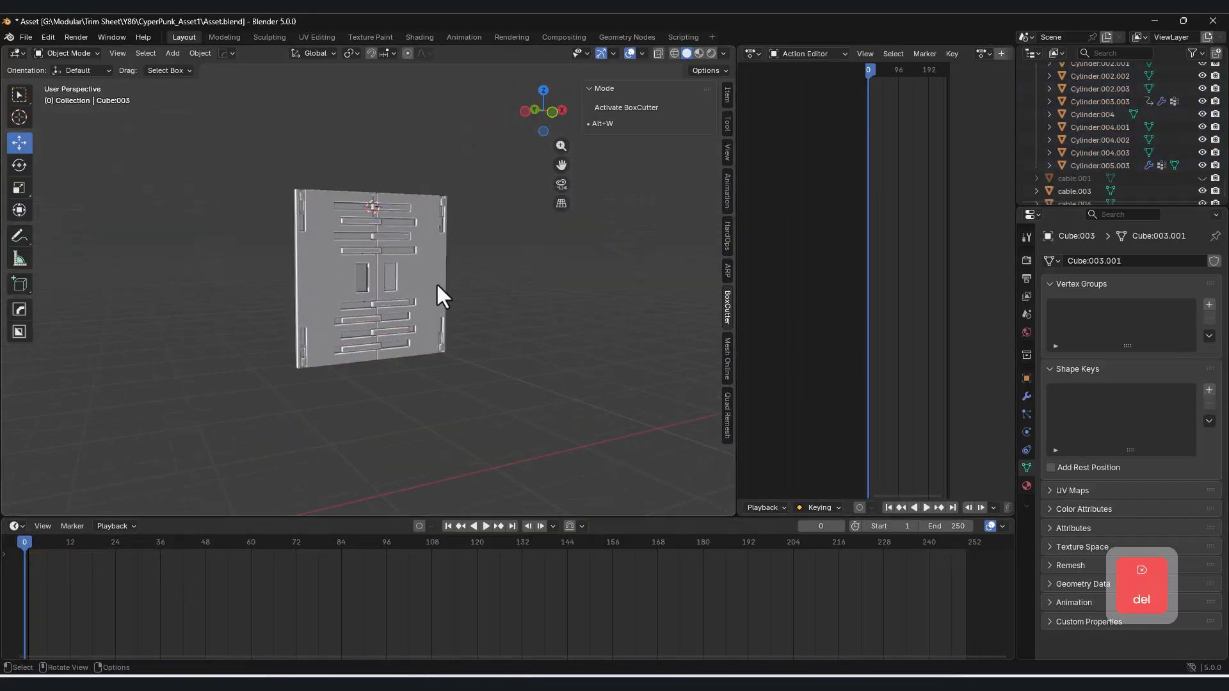
Join the door parts and arms into a single object.
{"action": "key", "text": "ctrl+j"}
{"action": "right_click", "coordinate": [405, 316]}
{"action": "left_click", "coordinate": [477, 327]}
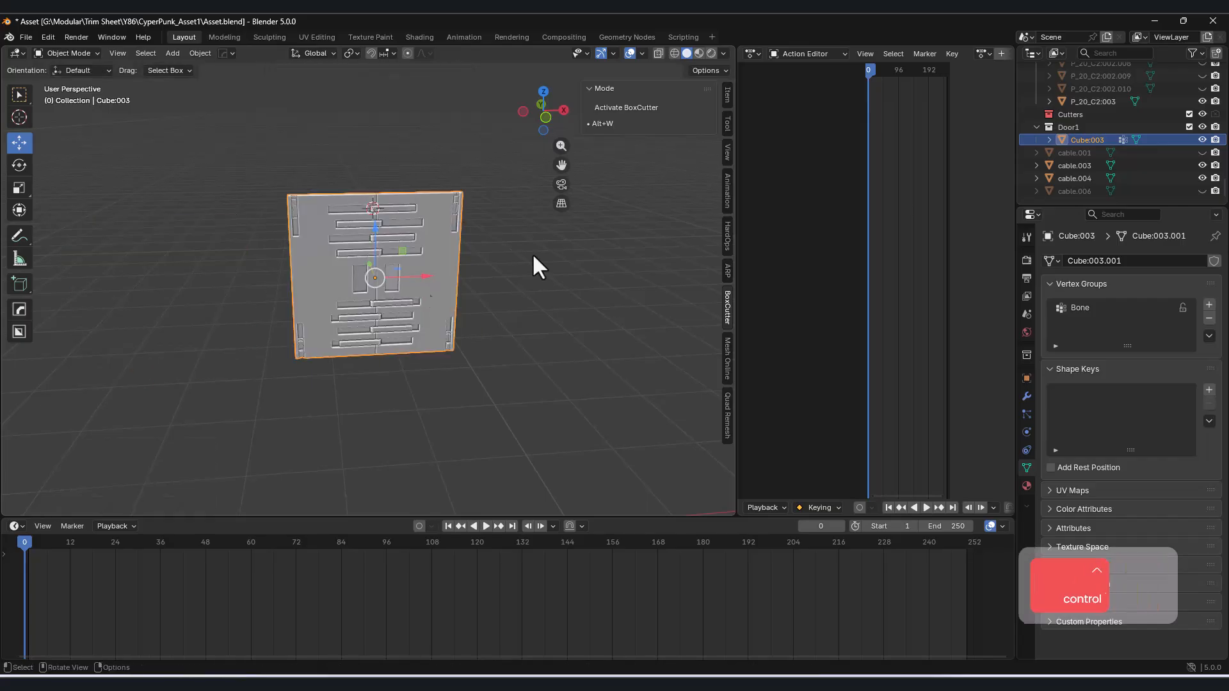
Add a single-bone armature and move it down to floor level at the door.
{"action": "key", "text": "KP_1"}
{"action": "key", "text": "shift+a"}
{"action": "left_click", "coordinate": [475, 261]}
{"action": "left_click", "coordinate": [547, 117]}
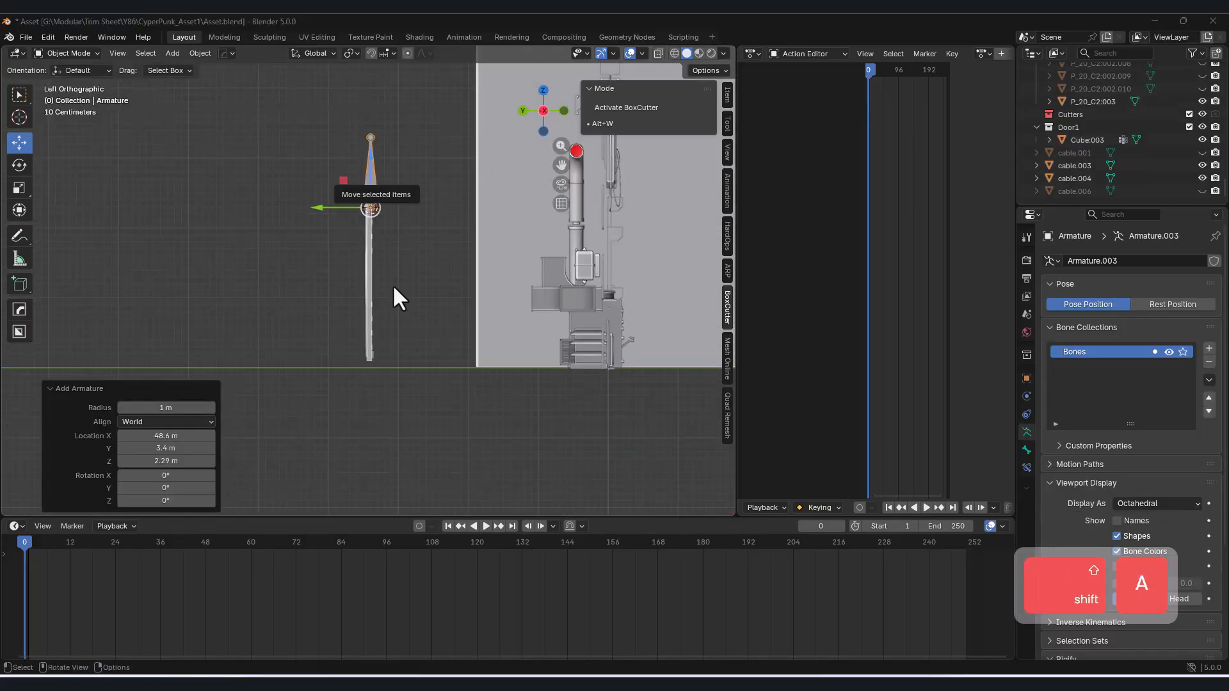
{"action": "key", "text": "g"}
{"action": "left_click_drag", "start_coordinate": [406, 330], "coordinate": [400, 336]}
{"action": "middle_click_drag", "start_coordinate": [400, 335], "coordinate": [313, 365]}
Isolate the door with its armature, and reposition and scale the armature at the foot of the door.
{"action": "left_click_drag", "start_coordinate": [557, 420], "coordinate": [178, 103]}
{"action": "key", "text": "shift+h"}
{"action": "key", "text": "ctrl+KP_3"}
{"action": "left_click", "coordinate": [430, 358]}
{"action": "scroll", "coordinate": [431, 357], "scroll_direction": "up", "scroll_amount": 1}
{"action": "left_click_drag", "start_coordinate": [412, 352], "coordinate": [407, 350]}
{"action": "key", "text": "s"}
{"action": "left_click", "coordinate": [470, 370]}
{"action": "mouse_move", "coordinate": [470, 370]}
{"action": "middle_mouse_down"}
{"action": "mouse_move", "coordinate": [378, 389]}
{"action": "mouse_move", "coordinate": [462, 362]}
{"action": "middle_mouse_up"}
Parent the joined door to the armature.
{"action": "left_click", "coordinate": [385, 362]}
{"action": "left_click", "coordinate": [413, 377], "text": "shift"}
{"action": "key", "text": "ctrl+p"}
{"action": "left_click", "coordinate": [365, 398]}
{"action": "left_click", "coordinate": [416, 379]}
Duplicate the root bone in the armature's Edit Mode.
{"action": "left_click", "coordinate": [68, 54]}
{"action": "left_click", "coordinate": [64, 81]}
{"action": "scroll", "coordinate": [430, 359], "scroll_direction": "up", "scroll_amount": 3}
{"action": "left_click", "coordinate": [497, 386]}
{"action": "left_click", "coordinate": [533, 113]}
{"action": "key", "text": "shift+d"}
{"action": "left_click", "coordinate": [398, 338]}
Position the copied bone at the foot of one door half, in line with the door's thickness.
{"action": "left_click", "coordinate": [564, 111]}
{"action": "middle_click_drag", "start_coordinate": [359, 325], "coordinate": [399, 307], "text": "shift"}
{"action": "left_click", "coordinate": [20, 142]}
{"action": "left_click_drag", "start_coordinate": [368, 360], "coordinate": [363, 360]}
{"action": "left_click_drag", "start_coordinate": [323, 304], "coordinate": [323, 316]}
{"action": "middle_click_drag", "start_coordinate": [430, 371], "coordinate": [321, 376], "text": "shift"}
Duplicate the door-half bone along X to the foot of the opposite door half.
{"action": "key", "text": "shift+d"}
{"action": "key", "text": "x"}
{"action": "left_click", "coordinate": [580, 397]}
{"action": "middle_click_drag", "start_coordinate": [570, 340], "coordinate": [493, 384]}
{"action": "mouse_move", "coordinate": [493, 378]}
{"action": "middle_mouse_down", "text": "shift"}
{"action": "mouse_move", "coordinate": [458, 402]}
{"action": "mouse_move", "coordinate": [487, 359]}
{"action": "middle_mouse_up", "text": "shift"}
{"action": "middle_click_drag", "start_coordinate": [419, 366], "coordinate": [451, 405]}
Rename the central bone Root and the two door-half bones Left and Right.
{"action": "type", "text": "Root"}
{"action": "left_click", "coordinate": [534, 315]}
{"action": "middle_click_drag", "start_coordinate": [502, 308], "coordinate": [462, 318]}
{"action": "left_click", "coordinate": [460, 319]}
{"action": "key", "text": "F2"}
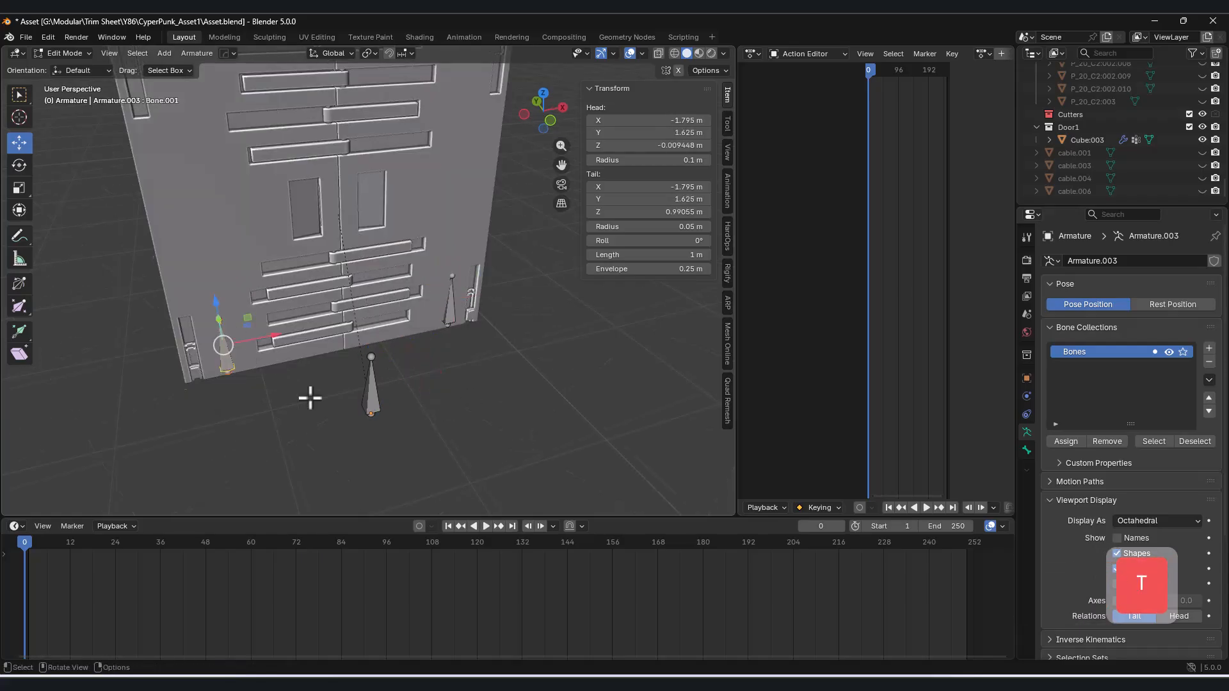
{"action": "middle_click_drag", "start_coordinate": [279, 385], "coordinate": [360, 403]}
{"action": "key", "text": "F2"}
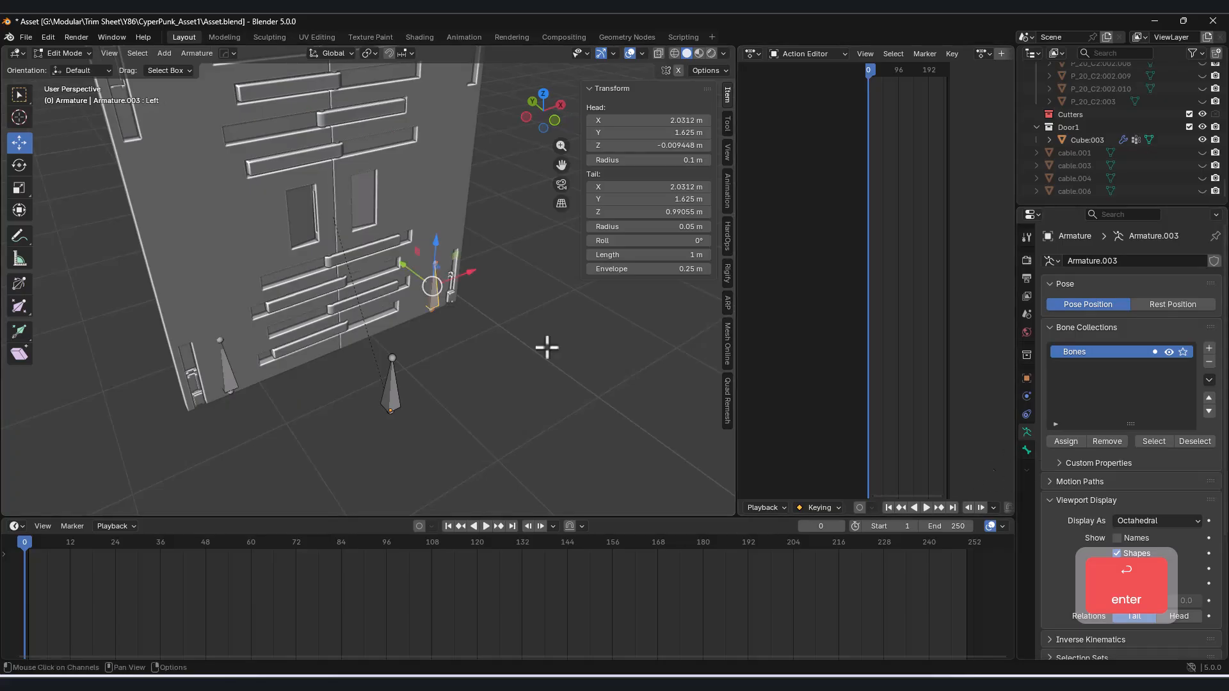
Set Root as the parent of the Left and Right bones.
{"action": "left_click", "coordinate": [1027, 450]}
{"action": "left_click", "coordinate": [1068, 469]}
{"action": "left_click", "coordinate": [1136, 490]}
{"action": "left_click", "coordinate": [1108, 512]}
{"action": "middle_click_drag", "start_coordinate": [336, 397], "coordinate": [349, 398]}
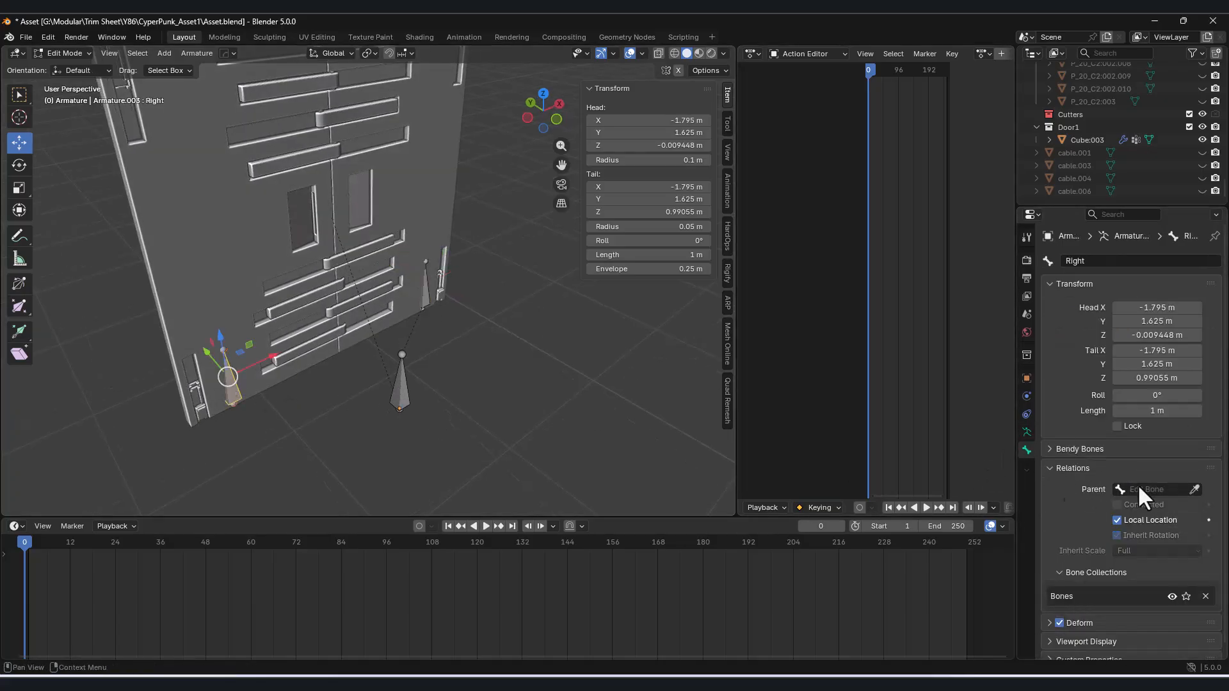
Test-move the whole armature in Object Mode and undo the move.
{"action": "key", "text": "Tab"}
{"action": "key", "text": "g"}
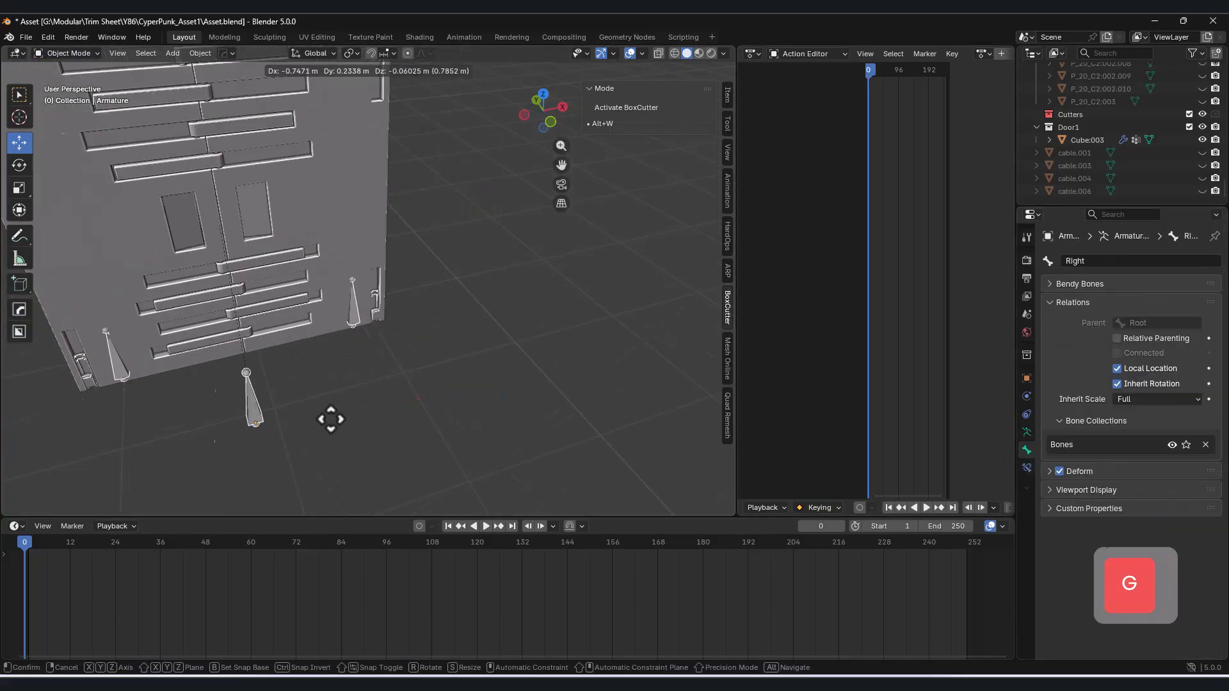
{"action": "left_click", "coordinate": [383, 396]}
{"action": "key", "text": "ctrl+z"}
Duplicate the Left bone in the armature's Edit Mode and place the copy in the door's upper half.
{"action": "left_click", "coordinate": [71, 83]}
{"action": "left_click", "coordinate": [380, 388]}
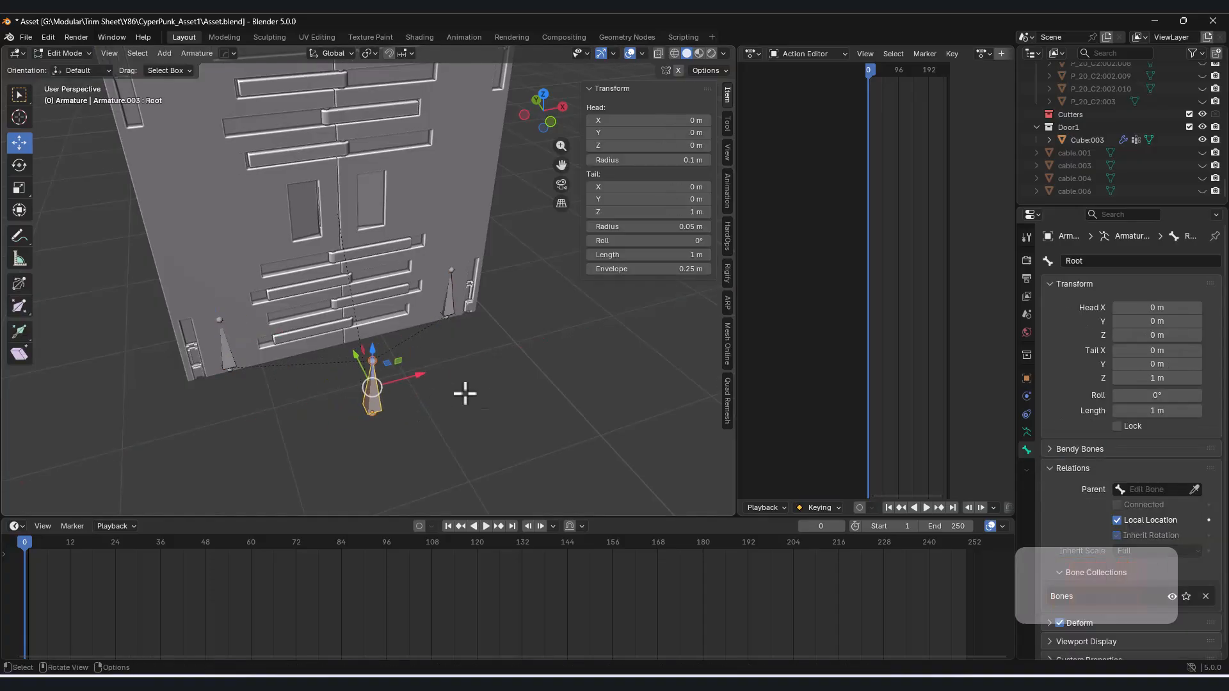
{"action": "middle_click_drag", "start_coordinate": [477, 409], "coordinate": [470, 383]}
{"action": "key", "text": "Tab"}
{"action": "left_click", "coordinate": [413, 320]}
{"action": "left_click", "coordinate": [389, 374]}
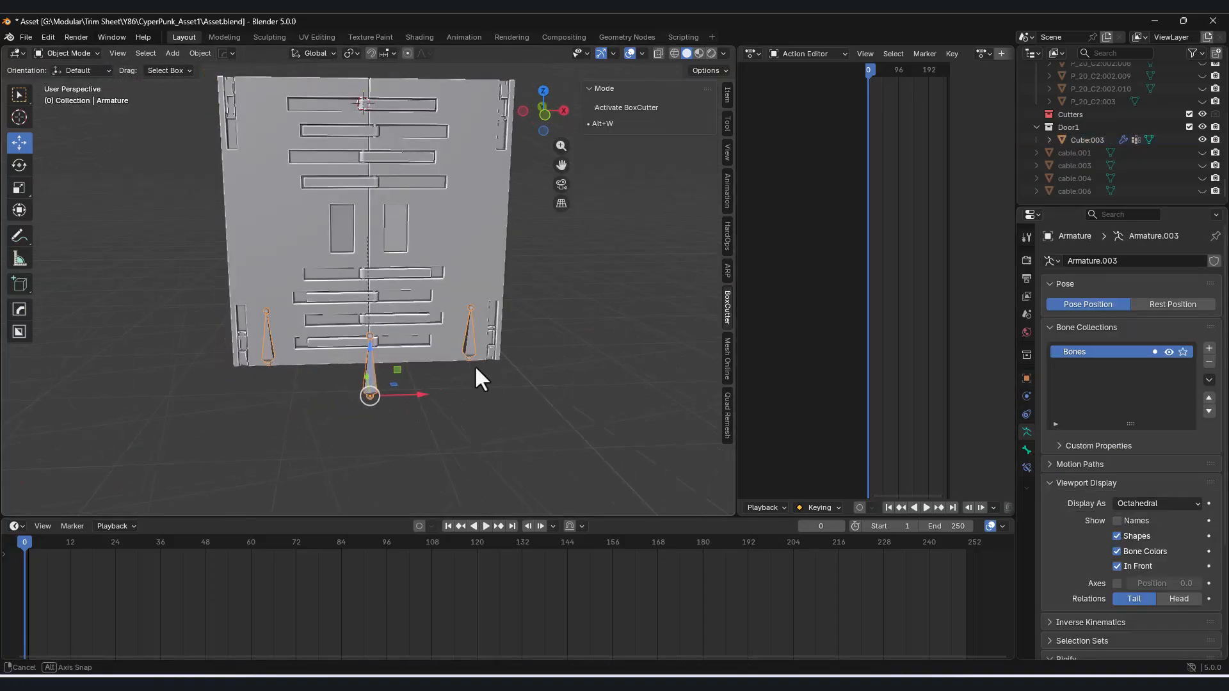
{"action": "key", "text": "Tab"}
{"action": "left_click", "coordinate": [728, 95]}
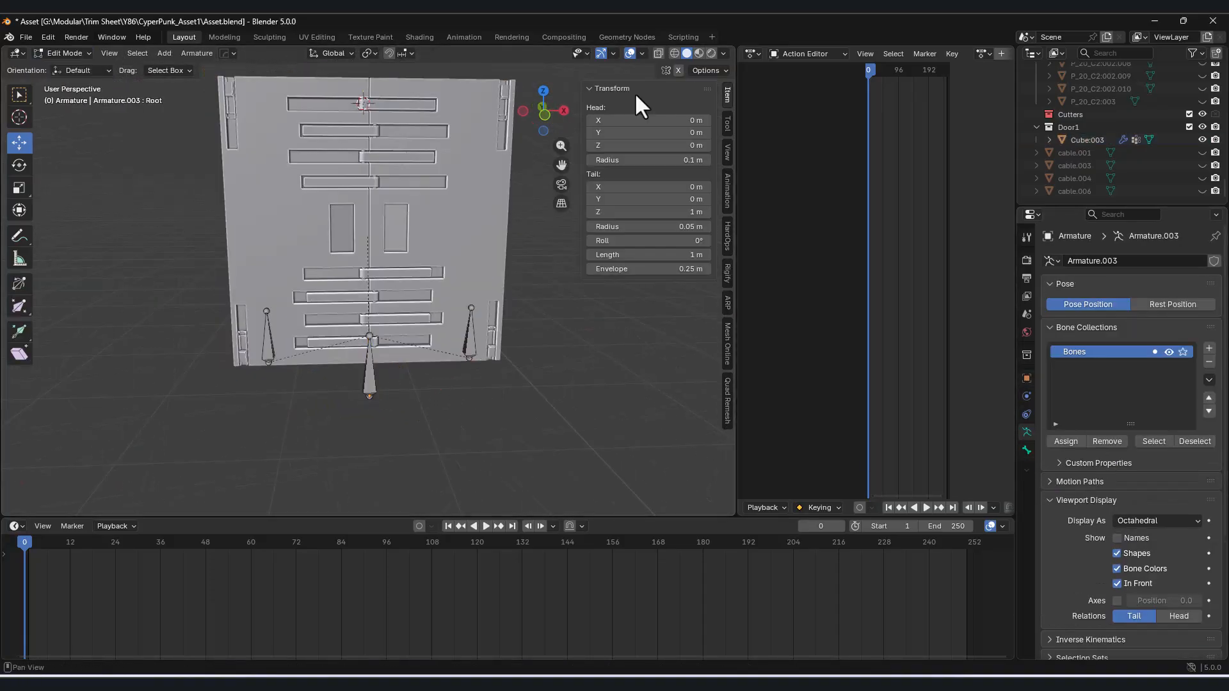
{"action": "left_click", "coordinate": [530, 376]}
{"action": "key", "text": "shift+d"}
{"action": "left_click", "coordinate": [479, 271]}
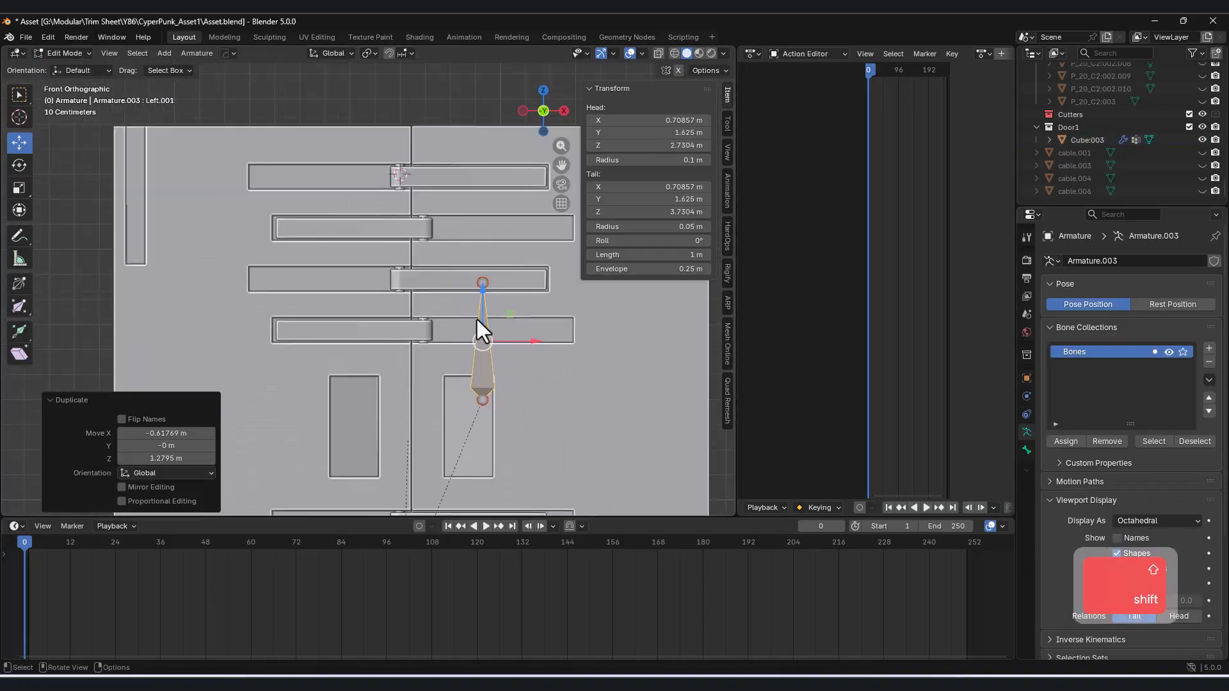
Move the copied bone to the top arm's hinge and scale it to 0.414.
{"action": "key", "text": "g"}
{"action": "left_click", "coordinate": [386, 119]}
{"action": "middle_click_drag", "start_coordinate": [442, 195], "coordinate": [474, 284], "text": "shift"}
{"action": "scroll", "coordinate": [473, 285], "scroll_direction": "up", "scroll_amount": 4}
{"action": "key", "text": "s"}
{"action": "left_click_drag", "start_coordinate": [512, 160], "coordinate": [521, 199]}
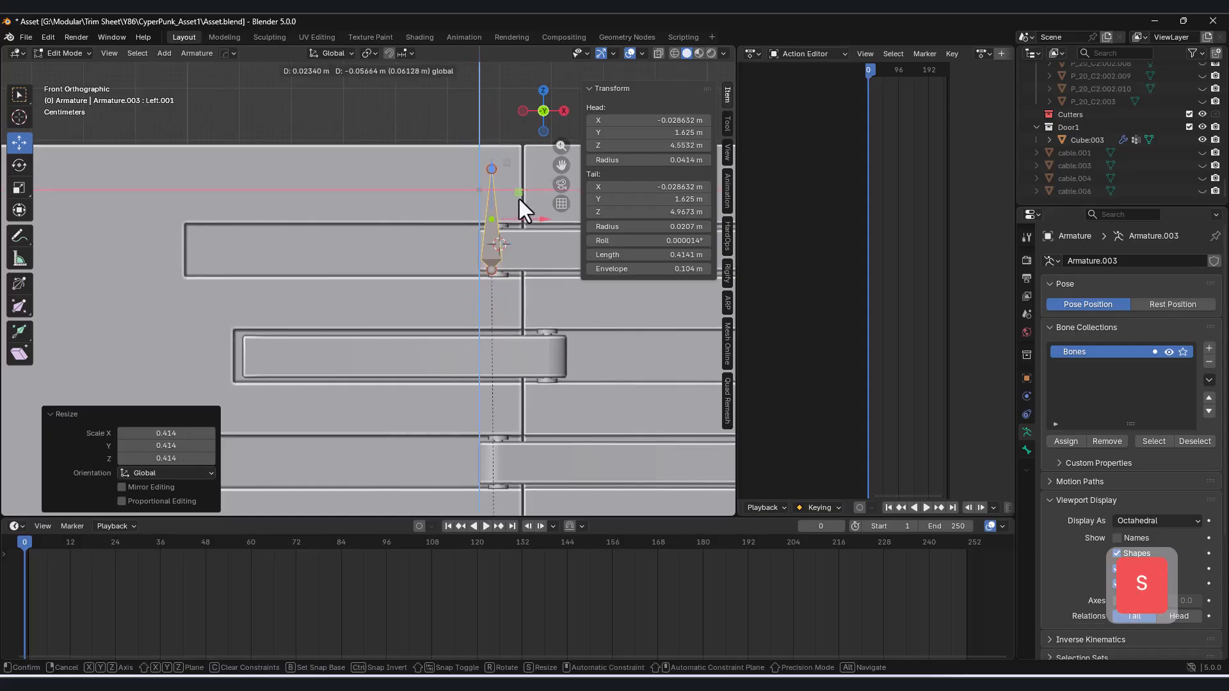
Center the small bone on the top arm's hinge in wireframe top view.
{"action": "middle_click_drag", "start_coordinate": [391, 217], "coordinate": [440, 327]}
{"action": "left_click_drag", "start_coordinate": [413, 191], "coordinate": [443, 201]}
{"action": "left_click", "coordinate": [543, 103]}
{"action": "key", "text": "shift+z"}
{"action": "scroll", "coordinate": [410, 234], "scroll_direction": "up", "scroll_amount": 6}
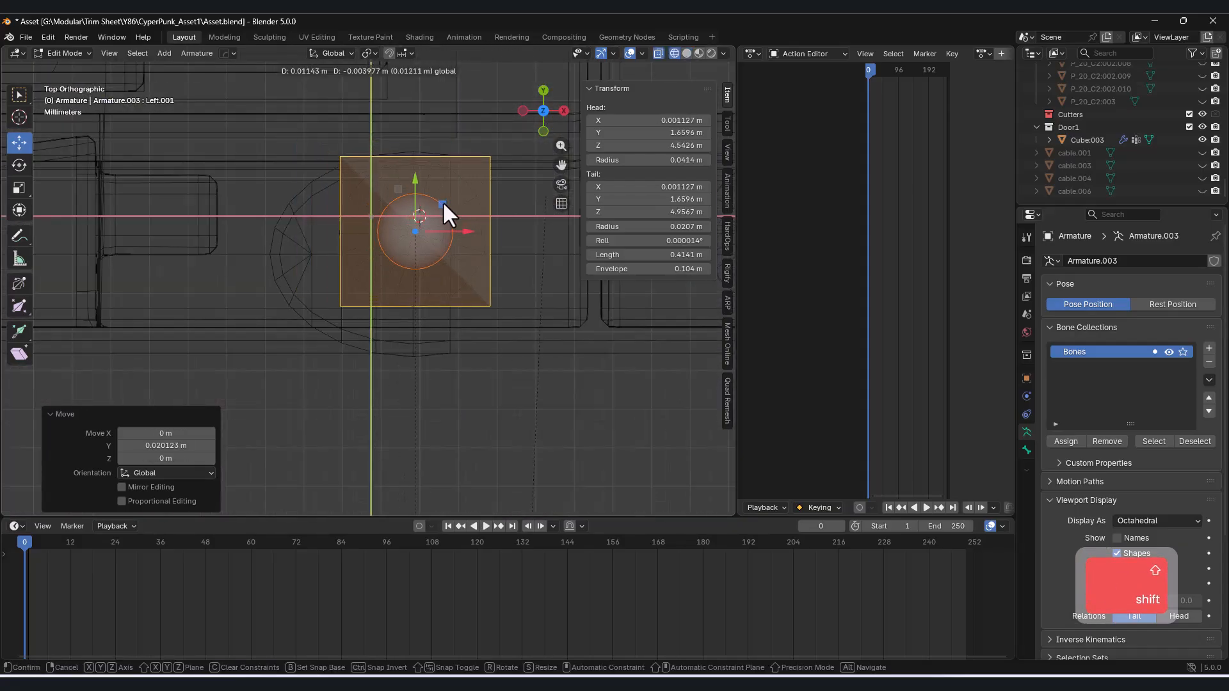
Rotate the top arm's bone by -90° so it lies horizontally along the arm.
{"action": "middle_click_drag", "start_coordinate": [443, 211], "coordinate": [448, 109]}
{"action": "left_click", "coordinate": [544, 117]}
{"action": "key", "text": "r"}
{"action": "left_click", "coordinate": [328, 425]}
{"action": "double_click", "coordinate": [168, 445]}
{"action": "type", "text": "-90"}
{"action": "key", "text": "Return"}
Align the horizontal bone with the top arm's hinge pivot.
{"action": "left_click_drag", "start_coordinate": [388, 181], "coordinate": [534, 230]}
{"action": "left_click", "coordinate": [544, 90]}
{"action": "scroll", "coordinate": [371, 281], "scroll_direction": "up", "scroll_amount": 3}
{"action": "middle_click_drag", "start_coordinate": [467, 307], "coordinate": [474, 238]}
{"action": "left_click", "coordinate": [544, 117]}
Duplicate the arm bone down along Z to the second arm and rotate the copy 180° about Z.
{"action": "key", "text": "shift+d"}
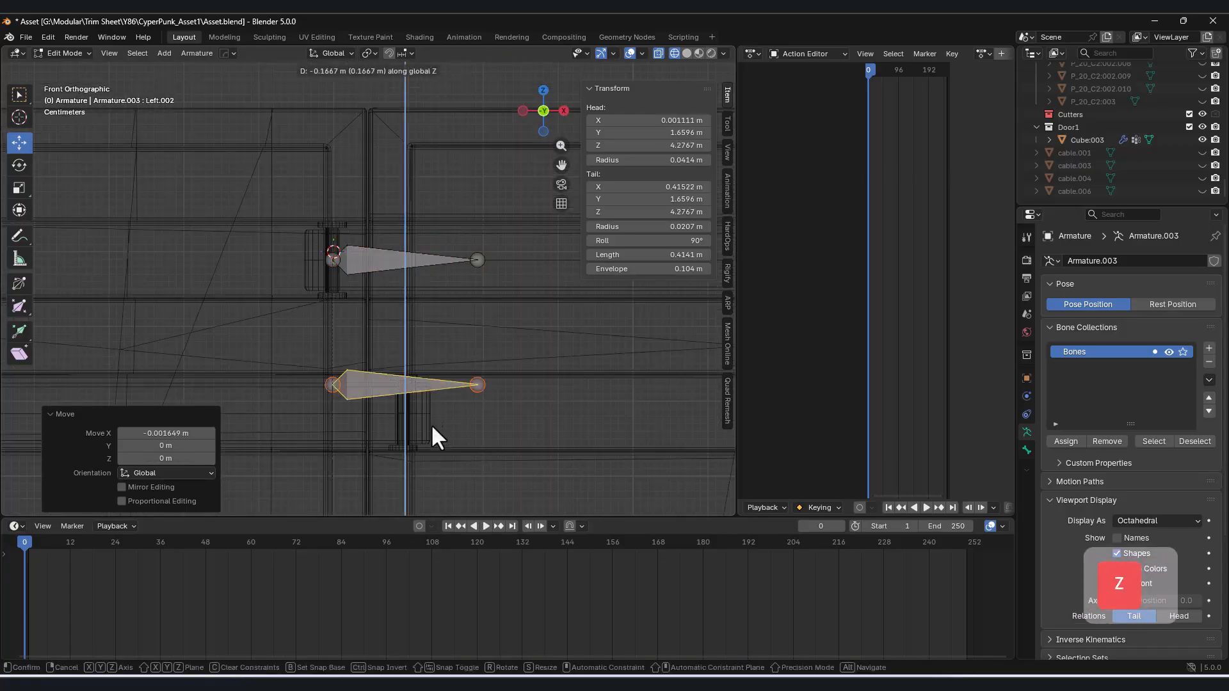
{"action": "key", "text": "r"}
{"action": "key", "text": "z"}
{"action": "left_click", "coordinate": [323, 306]}
{"action": "double_click", "coordinate": [167, 445]}
{"action": "type", "text": "180"}
{"action": "key", "text": "Return"}
Align the 180°-rotated copy with the second arm's hinge in top view.
{"action": "middle_click_drag", "start_coordinate": [384, 256], "coordinate": [391, 349]}
{"action": "left_click", "coordinate": [541, 102]}
{"action": "scroll", "coordinate": [529, 216], "scroll_direction": "up", "scroll_amount": 5}
{"action": "left_click_drag", "start_coordinate": [330, 327], "coordinate": [154, 339]}
{"action": "middle_click_drag", "start_coordinate": [211, 336], "coordinate": [243, 218]}
{"action": "scroll", "coordinate": [385, 244], "scroll_direction": "down", "scroll_amount": 5}
Restore solid shading and rename the top arm's bone Right_Arms.
{"action": "left_click", "coordinate": [375, 201]}
{"action": "key", "text": "Escape"}
{"action": "key", "text": "shift+z"}
{"action": "scroll", "coordinate": [384, 218], "scroll_direction": "down", "scroll_amount": 3}
{"action": "mouse_move", "coordinate": [383, 194]}
{"action": "middle_mouse_down"}
{"action": "mouse_move", "coordinate": [385, 240]}
{"action": "mouse_move", "coordinate": [366, 243]}
{"action": "middle_mouse_up"}
{"action": "key", "text": "F2"}
{"action": "type", "text": "Left"}
{"action": "key", "text": "ctrl+BackSpace"}
{"action": "type", "text": "Right_Arms"}
{"action": "key", "text": "Return"}
Rename the second arm's bone Left_Arms.
{"action": "left_click", "coordinate": [365, 306]}
{"action": "key", "text": "F2"}
{"action": "type", "text": "Left_Arms"}
{"action": "key", "text": "Return"}
Turn on the display of bone names for the armature.
{"action": "scroll", "coordinate": [416, 310], "scroll_direction": "down", "scroll_amount": 3}
{"action": "middle_click_drag", "start_coordinate": [416, 310], "coordinate": [470, 240]}
{"action": "left_click", "coordinate": [544, 112]}
{"action": "middle_click_drag", "start_coordinate": [436, 416], "coordinate": [555, 366], "text": "shift"}
{"action": "key", "text": "F2"}
{"action": "key", "text": "Escape"}
{"action": "left_click", "coordinate": [1027, 432]}
{"action": "middle_click_drag", "start_coordinate": [619, 438], "coordinate": [608, 363], "text": "shift"}
{"action": "scroll", "coordinate": [1128, 485], "scroll_direction": "down", "scroll_amount": 3}
{"action": "left_click", "coordinate": [1118, 461]}
Set Left as the parent of the Left_Arms bone and return to Object Mode.
{"action": "left_click", "coordinate": [1027, 450]}
{"action": "left_click", "coordinate": [1142, 480]}
{"action": "left_click", "coordinate": [1082, 530]}
{"action": "left_click", "coordinate": [76, 74]}
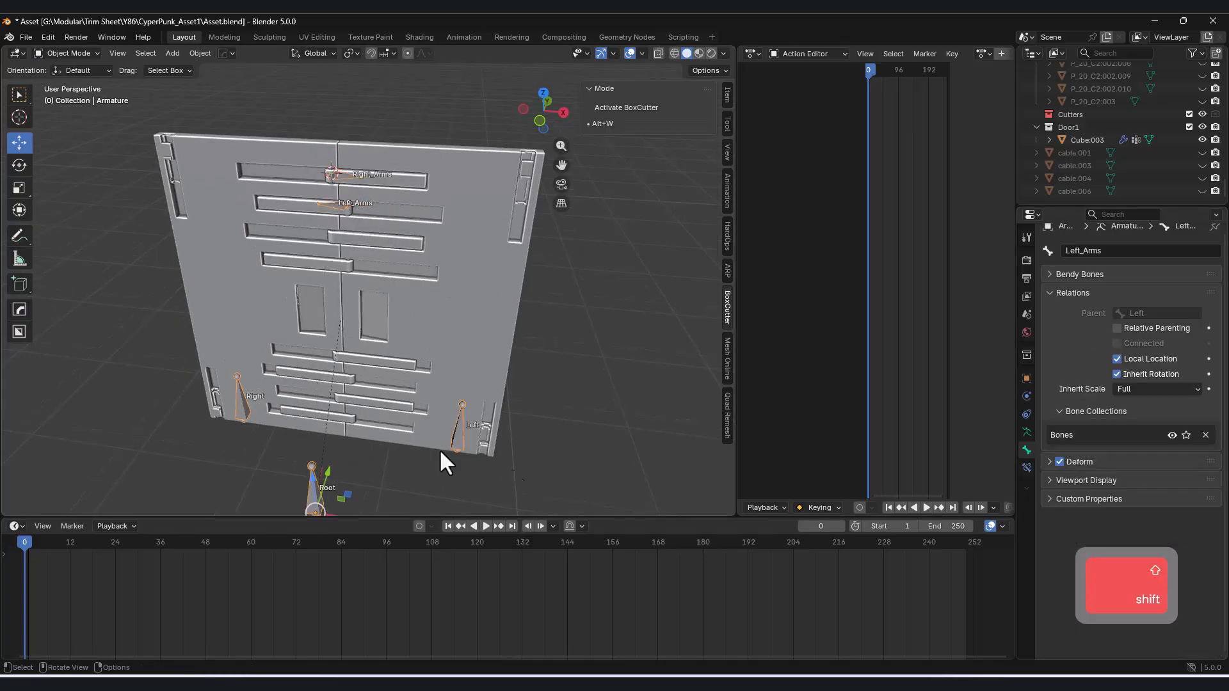
Test the rig in Pose Mode by moving the Left bone and the Root bone, undoing each move.
{"action": "left_click", "coordinate": [73, 96]}
{"action": "left_click", "coordinate": [466, 442]}
{"action": "left_click_drag", "start_coordinate": [508, 453], "coordinate": [577, 464]}
{"action": "key", "text": "ctrl+z"}
{"action": "left_click", "coordinate": [320, 489]}
{"action": "left_click_drag", "start_coordinate": [377, 457], "coordinate": [501, 472]}
{"action": "key", "text": "ctrl+z"}
Parent the door-half bones to the Root bone in Edit Mode and return to Pose Mode.
{"action": "middle_click_drag", "start_coordinate": [410, 256], "coordinate": [453, 371], "text": "shift"}
{"action": "left_click", "coordinate": [66, 53]}
{"action": "left_click", "coordinate": [72, 84]}
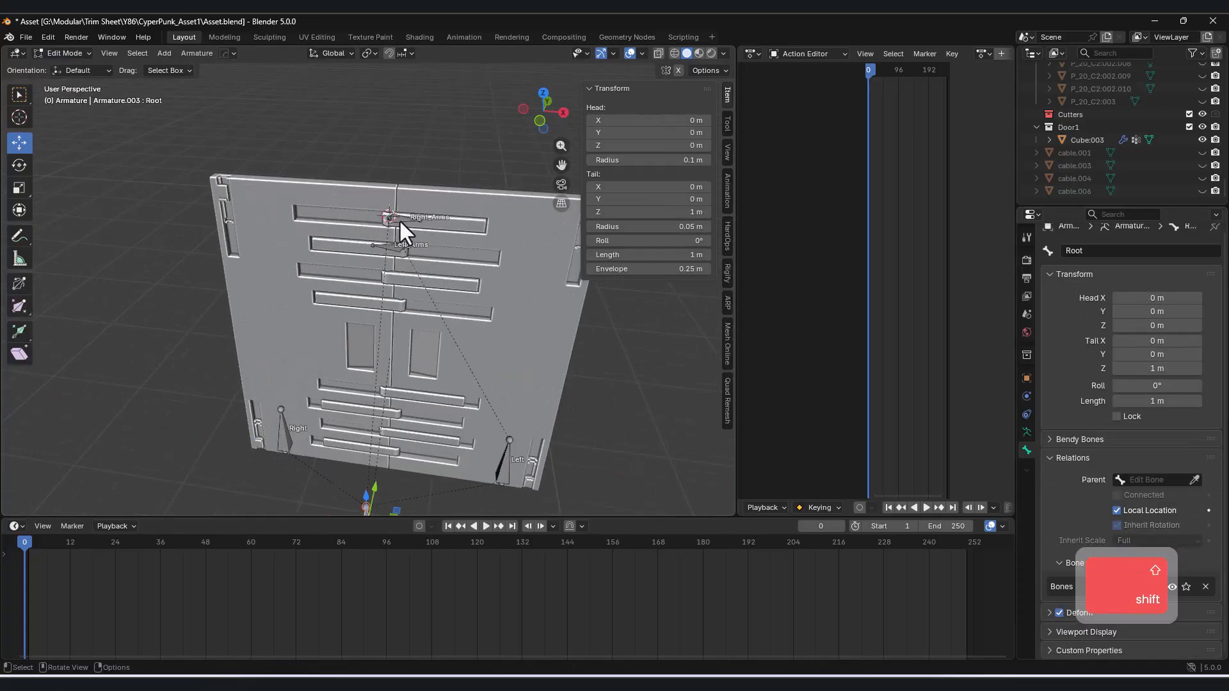
{"action": "left_click", "coordinate": [1077, 517]}
{"action": "left_click", "coordinate": [67, 53]}
{"action": "left_click", "coordinate": [73, 96]}
{"action": "left_click", "coordinate": [288, 434]}
Duplicate the Left bone, scale the copy to about 0.26 m long and place it on the door's lower corner mechanism.
{"action": "middle_click_drag", "start_coordinate": [413, 407], "coordinate": [444, 369]}
{"action": "middle_click_drag", "start_coordinate": [512, 439], "coordinate": [416, 355], "text": "shift"}
{"action": "left_click", "coordinate": [417, 356]}
{"action": "key", "text": "KP_1"}
{"action": "left_click", "coordinate": [66, 54]}
{"action": "left_click", "coordinate": [72, 84]}
{"action": "key", "text": "shift+d"}
{"action": "left_click", "coordinate": [442, 384]}
{"action": "key", "text": "s"}
{"action": "middle_click_drag", "start_coordinate": [459, 390], "coordinate": [442, 256], "text": "shift"}
{"action": "key", "text": "s"}
{"action": "left_click", "coordinate": [459, 278]}
{"action": "left_click_drag", "start_coordinate": [376, 212], "coordinate": [371, 211]}
{"action": "middle_click_drag", "start_coordinate": [448, 281], "coordinate": [397, 282]}
Set Left as the small bone's parent and duplicate the small bone along the Z axis.
{"action": "left_click", "coordinate": [1133, 480]}
{"action": "left_click", "coordinate": [1075, 545]}
{"action": "key", "text": "shift+d"}
{"action": "key", "text": "z"}
{"action": "left_click", "coordinate": [417, 357]}
Rename the upper small bone Left.D_Root.
{"action": "left_click", "coordinate": [388, 238]}
{"action": "key", "text": "F2"}
{"action": "left_click", "coordinate": [410, 233]}
{"action": "type", "text": "D_Root"}
{"action": "key", "text": "Return"}
Rename the lower small bone Left_D_Rotate and set Left.D_Root as its parent.
{"action": "middle_click_drag", "start_coordinate": [399, 340], "coordinate": [394, 361]}
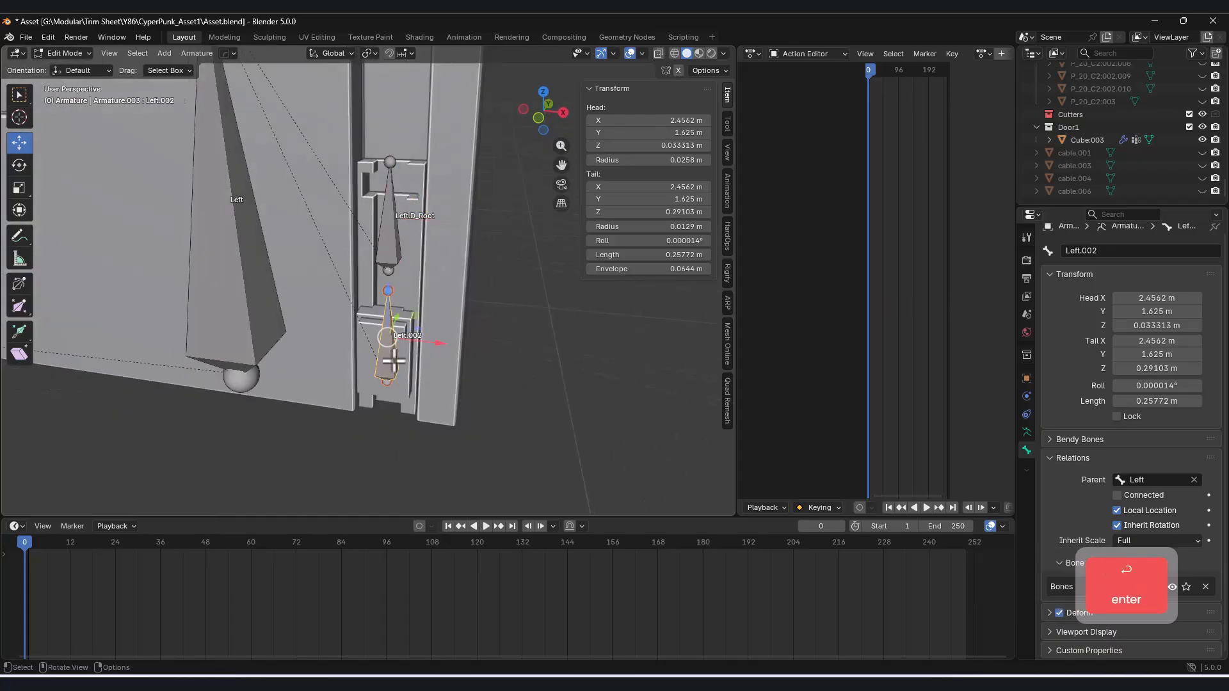
{"action": "key", "text": "Return"}
{"action": "mouse_move", "coordinate": [600, 442]}
{"action": "middle_mouse_down"}
{"action": "mouse_move", "coordinate": [538, 435]}
{"action": "mouse_move", "coordinate": [585, 445]}
{"action": "middle_mouse_up"}
{"action": "left_click", "coordinate": [1146, 480]}
{"action": "left_click", "coordinate": [1082, 573]}
Test-move the Left.D_Root bone in Pose Mode and undo the move.
{"action": "middle_click_drag", "start_coordinate": [409, 346], "coordinate": [491, 330]}
{"action": "left_click", "coordinate": [371, 231]}
{"action": "left_click", "coordinate": [77, 55]}
{"action": "left_click", "coordinate": [69, 96]}
{"action": "left_click_drag", "start_coordinate": [400, 198], "coordinate": [400, 173]}
{"action": "key", "text": "ctrl+z"}
Try to reposition the Left_D_Rotate bone inside the corner mechanism, working in a wireframe side view in Edit Mode.
{"action": "left_click", "coordinate": [398, 307]}
{"action": "left_click", "coordinate": [66, 54]}
{"action": "left_click", "coordinate": [64, 82]}
{"action": "left_click", "coordinate": [556, 115]}
{"action": "left_click", "coordinate": [675, 54]}
{"action": "middle_click_drag", "start_coordinate": [449, 359], "coordinate": [419, 314]}
{"action": "left_click", "coordinate": [425, 349]}
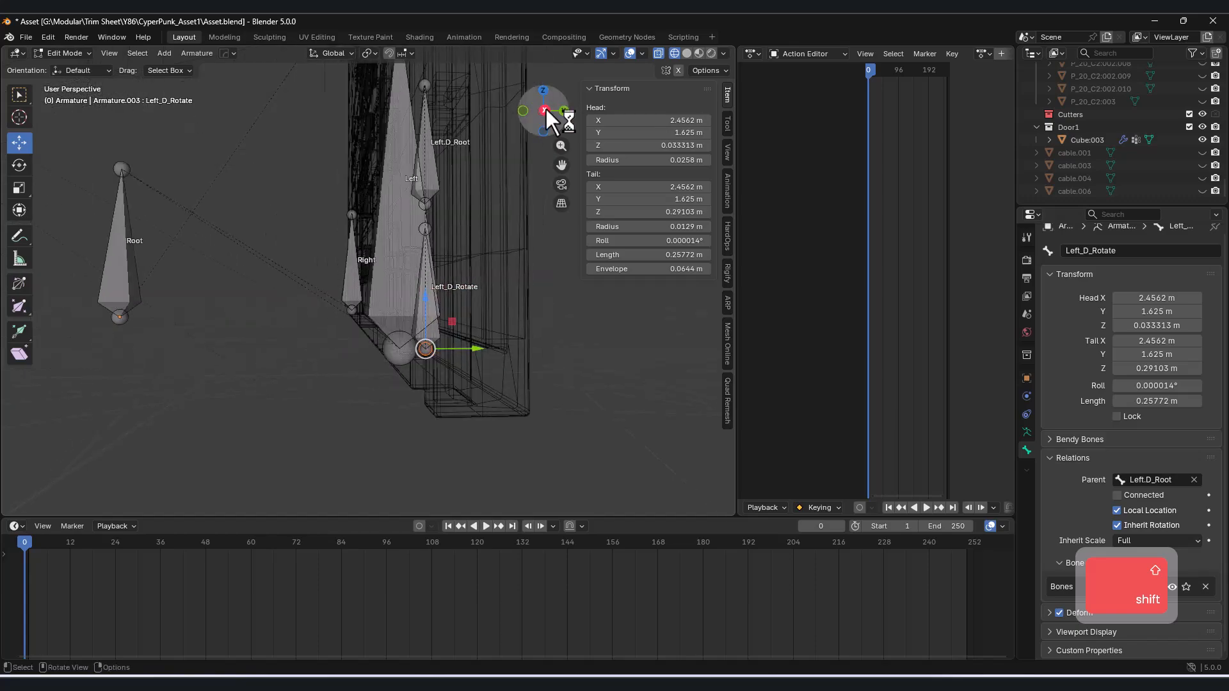
{"action": "left_click", "coordinate": [548, 115]}
{"action": "left_click_drag", "start_coordinate": [506, 391], "coordinate": [428, 391]}
{"action": "left_click_drag", "start_coordinate": [373, 338], "coordinate": [373, 212]}
{"action": "left_click", "coordinate": [451, 202]}
{"action": "left_click_drag", "start_coordinate": [450, 203], "coordinate": [455, 425]}
{"action": "left_click", "coordinate": [373, 263]}
{"action": "left_click_drag", "start_coordinate": [401, 238], "coordinate": [478, 225]}
{"action": "left_click", "coordinate": [448, 420]}
{"action": "mouse_move", "coordinate": [448, 397]}
{"action": "middle_mouse_down"}
{"action": "mouse_move", "coordinate": [529, 351]}
{"action": "mouse_move", "coordinate": [452, 340]}
{"action": "mouse_move", "coordinate": [513, 359]}
{"action": "mouse_move", "coordinate": [418, 299]}
{"action": "middle_mouse_up"}
Undo the trial bone moves and restore solid shading.
{"action": "key", "text": "ctrl+z"}
{"action": "left_click", "coordinate": [687, 53]}
{"action": "key", "text": "ctrl+z"}
{"action": "key", "text": "ctrl+z"}
{"action": "key", "text": "ctrl+z"}
{"action": "key", "text": "ctrl+z"}
{"action": "key", "text": "ctrl+z"}
{"action": "key", "text": "ctrl+z"}
Show the model in wireframe and enter Edit Mode at the door's lower corner mechanism.
{"action": "left_click", "coordinate": [67, 54]}
{"action": "left_click", "coordinate": [64, 68]}
{"action": "left_click", "coordinate": [568, 409]}
{"action": "left_click", "coordinate": [483, 316]}
{"action": "left_click", "coordinate": [545, 105]}
{"action": "left_click", "coordinate": [675, 54]}
{"action": "left_click", "coordinate": [67, 54]}
{"action": "left_click", "coordinate": [64, 81]}
{"action": "left_click", "coordinate": [499, 371]}
{"action": "middle_click_drag", "start_coordinate": [467, 347], "coordinate": [435, 312]}
Try nudging and rotating the selected element at the lower corner mechanism.
{"action": "left_click_drag", "start_coordinate": [422, 195], "coordinate": [422, 199]}
{"action": "left_click", "coordinate": [563, 114]}
{"action": "key", "text": "r"}
{"action": "left_click", "coordinate": [422, 288]}
{"action": "key", "text": "ctrl+z"}
Snap the 3D cursor to the pivot point of the lower corner mechanism and select the door mesh in Object Mode.
{"action": "left_click", "coordinate": [466, 373]}
{"action": "key", "text": "shift+s"}
{"action": "left_click", "coordinate": [447, 362]}
{"action": "middle_click_drag", "start_coordinate": [290, 233], "coordinate": [449, 326]}
{"action": "left_click", "coordinate": [558, 118]}
{"action": "left_click", "coordinate": [68, 68]}
{"action": "left_click", "coordinate": [443, 332]}
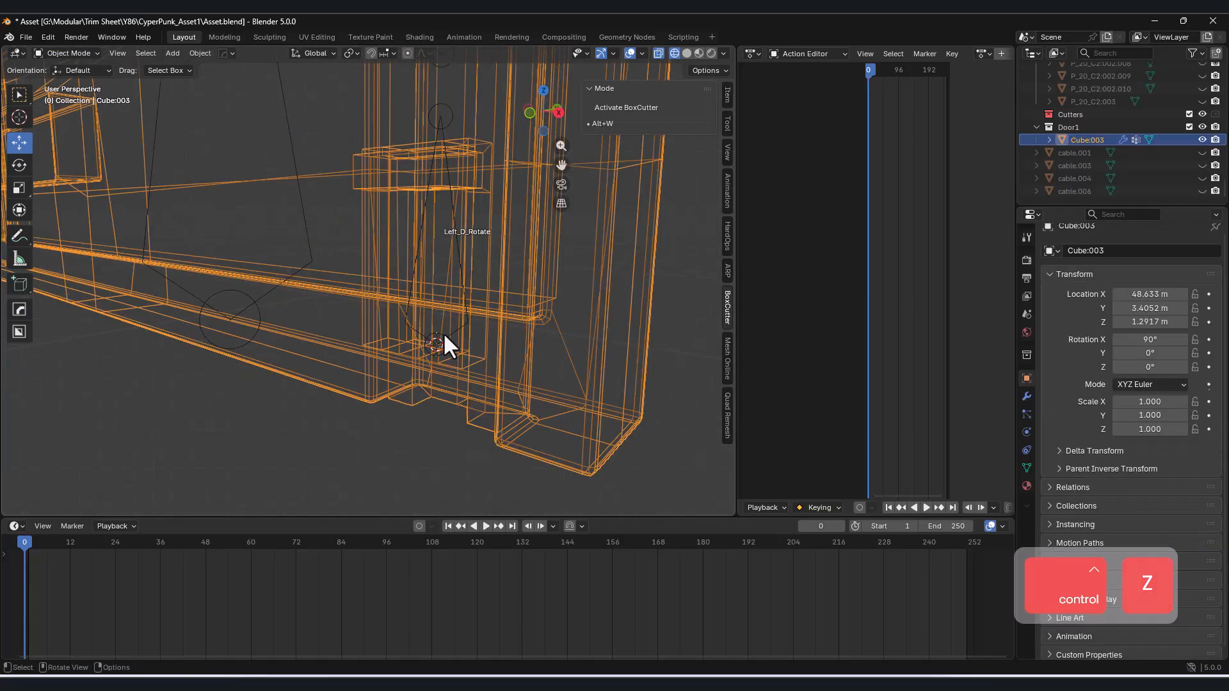
Place the base of the Left_D_Rotate bone on the 3D cursor and return to Object Mode.
{"action": "left_click", "coordinate": [66, 54]}
{"action": "left_click", "coordinate": [64, 81]}
{"action": "left_click", "coordinate": [439, 301]}
{"action": "right_click", "coordinate": [440, 372]}
{"action": "left_click", "coordinate": [500, 388]}
{"action": "left_click", "coordinate": [67, 54]}
{"action": "left_click", "coordinate": [67, 68]}
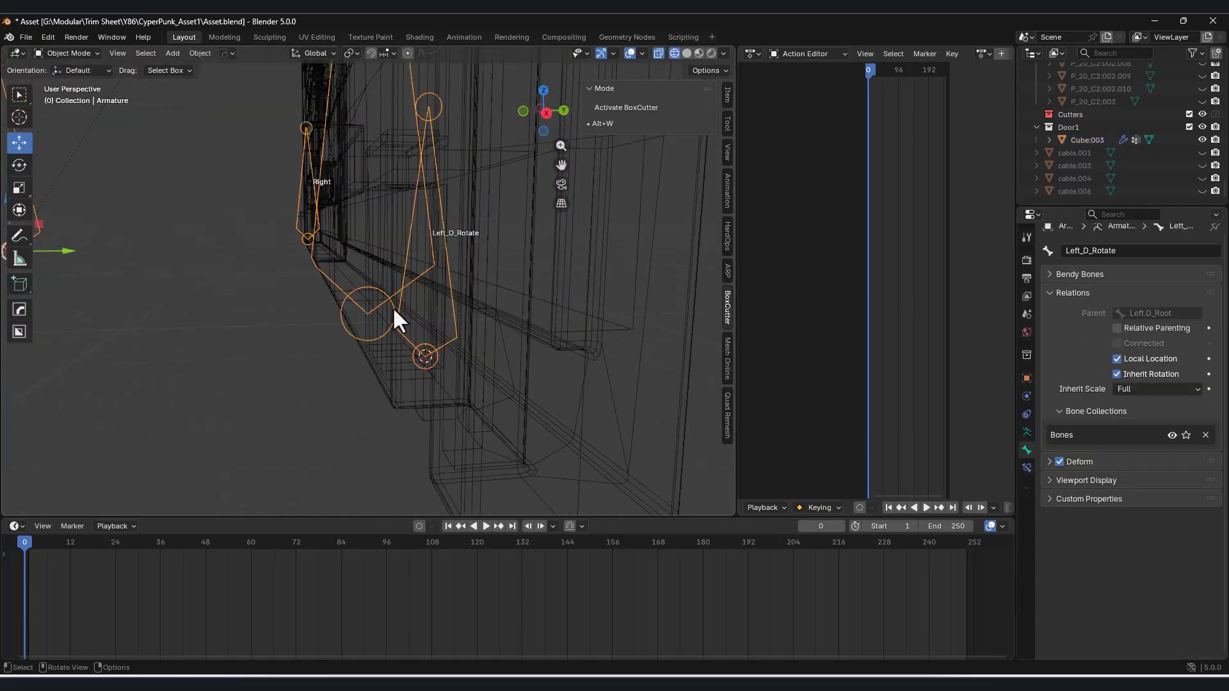
Test-rotate the Left_D_Rotate bone in Pose Mode and undo the rotation.
{"action": "left_click", "coordinate": [67, 53]}
{"action": "left_click", "coordinate": [64, 94]}
{"action": "left_click", "coordinate": [389, 325]}
{"action": "key", "text": "r"}
{"action": "key", "text": "ctrl+z"}
Duplicate the Left_D_Rotate bone in Edit Mode, place the copy at the bone's upper end and rotate it 90°.
{"action": "middle_click_drag", "start_coordinate": [410, 307], "coordinate": [459, 278]}
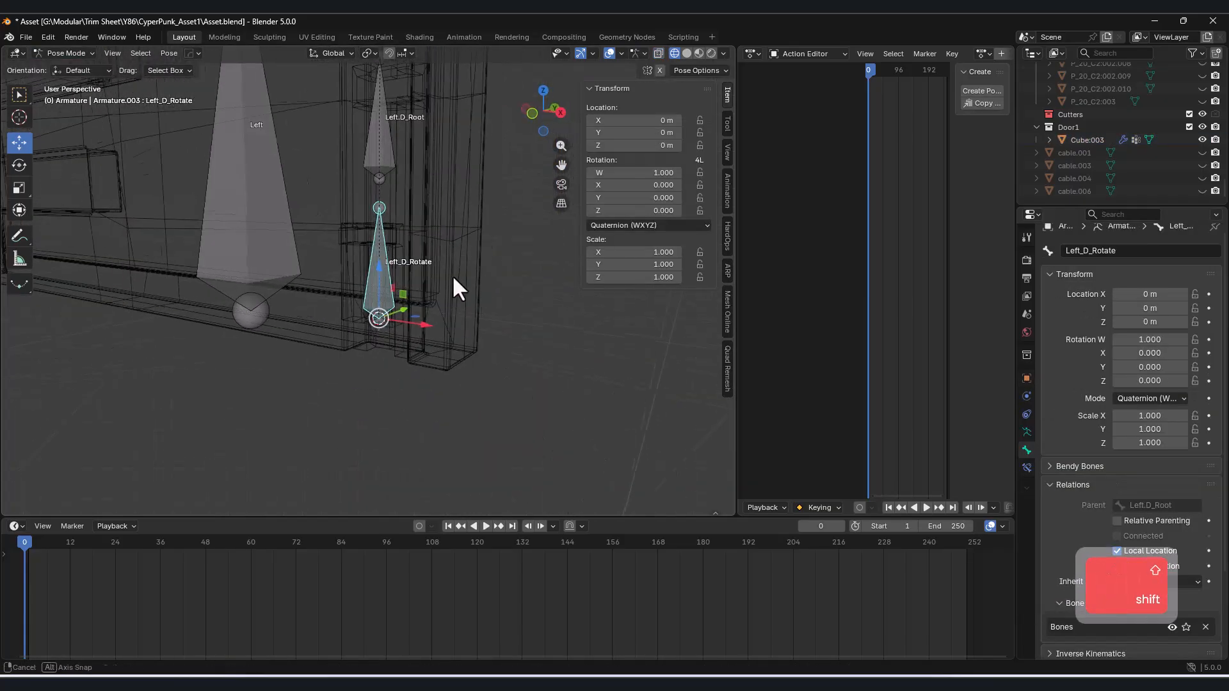
{"action": "left_click", "coordinate": [558, 117]}
{"action": "key", "text": "shift+d"}
{"action": "left_click", "coordinate": [67, 54]}
{"action": "left_click", "coordinate": [68, 81]}
{"action": "key", "text": "shift+d"}
{"action": "left_click", "coordinate": [418, 282]}
{"action": "key", "text": "r"}
{"action": "left_click", "coordinate": [458, 138]}
{"action": "double_click", "coordinate": [165, 444]}
{"action": "type", "text": "90"}
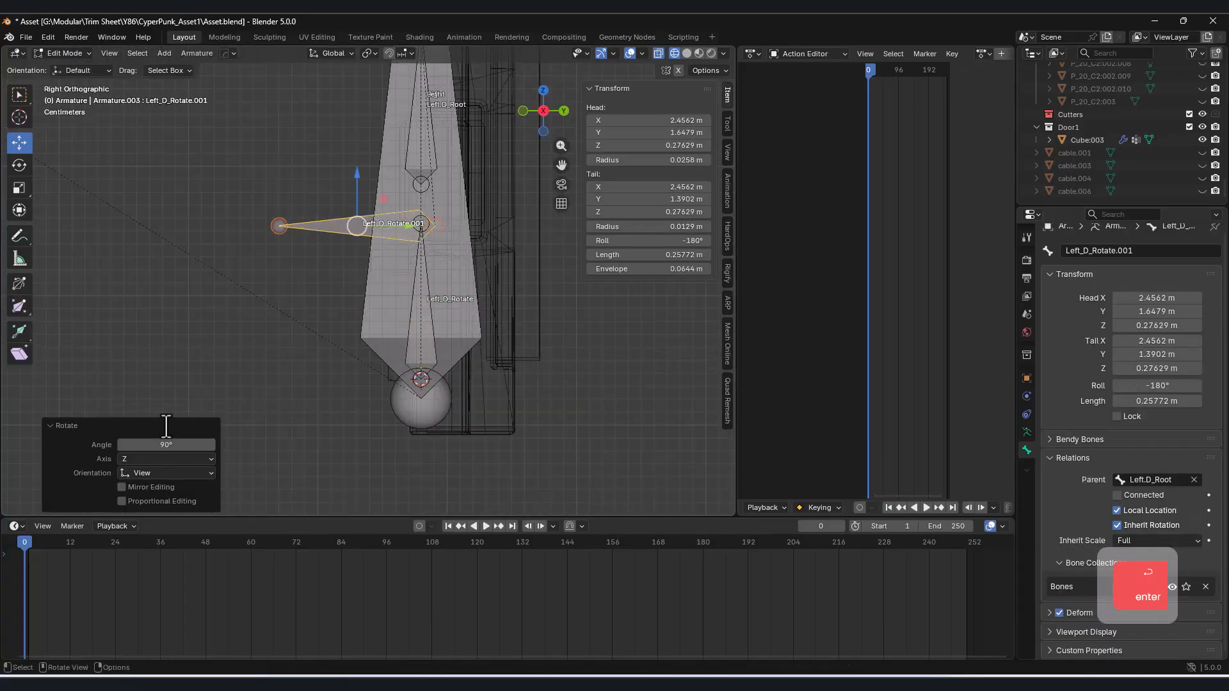
Scale the horizontal bone to about 0.076 m long and position it on the rotating part at a height of about 0.217 m.
{"action": "type", "text": "s"}
{"action": "left_click_drag", "start_coordinate": [409, 190], "coordinate": [430, 190]}
{"action": "key", "text": "shift+z"}
{"action": "middle_click_drag", "start_coordinate": [431, 189], "coordinate": [378, 202]}
{"action": "left_click_drag", "start_coordinate": [392, 169], "coordinate": [392, 192]}
{"action": "left_click_drag", "start_coordinate": [453, 260], "coordinate": [436, 267]}
{"action": "left_click", "coordinate": [525, 117]}
{"action": "left_click_drag", "start_coordinate": [372, 241], "coordinate": [372, 237]}
{"action": "middle_click_drag", "start_coordinate": [378, 282], "coordinate": [428, 309]}
Rename the small horizontal bone Left_D_End and assign its parent bone.
{"action": "left_click", "coordinate": [1169, 481]}
{"action": "left_click", "coordinate": [1094, 571]}
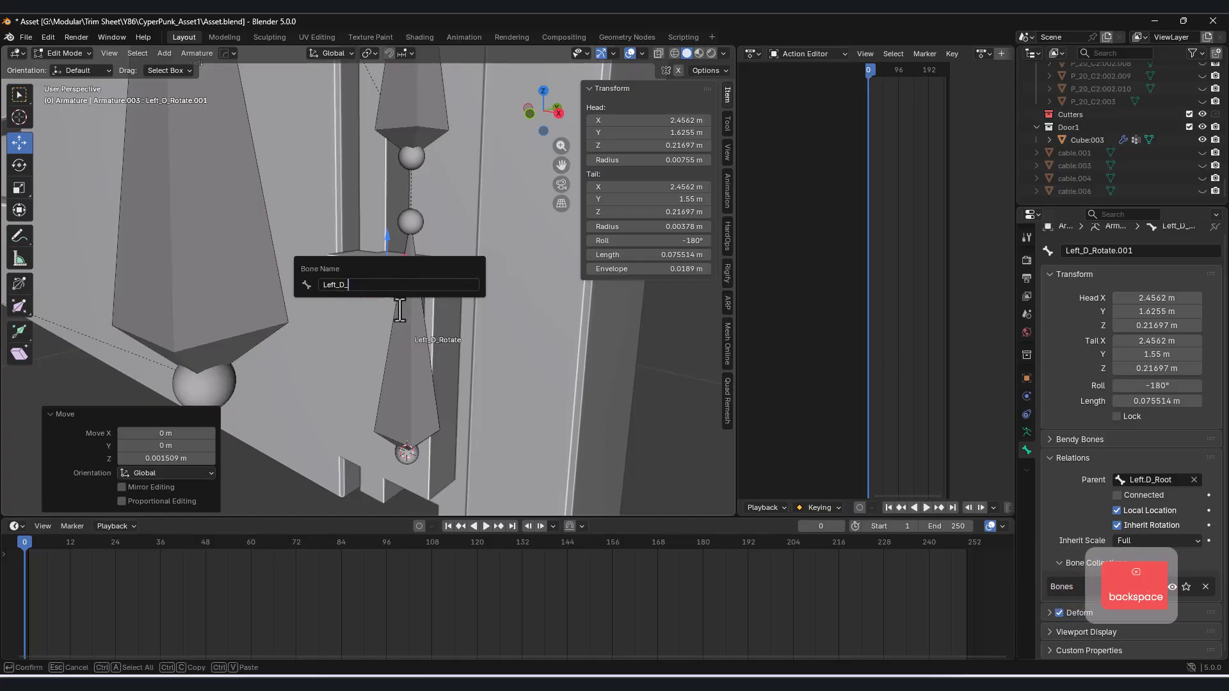
{"action": "key", "text": "Return"}
{"action": "middle_click_drag", "start_coordinate": [425, 326], "coordinate": [307, 256]}
{"action": "middle_click_drag", "start_coordinate": [307, 256], "coordinate": [397, 192], "text": "shift"}
{"action": "left_click", "coordinate": [1156, 480]}
{"action": "left_click", "coordinate": [1093, 586]}
Switch the armature to Pose Mode and check the bones of the new chain.
{"action": "middle_click_drag", "start_coordinate": [461, 320], "coordinate": [410, 385]}
{"action": "key", "text": "Tab"}
{"action": "left_click", "coordinate": [72, 54]}
{"action": "left_click", "coordinate": [70, 97]}
{"action": "left_click", "coordinate": [362, 339]}
{"action": "left_click", "coordinate": [367, 233]}
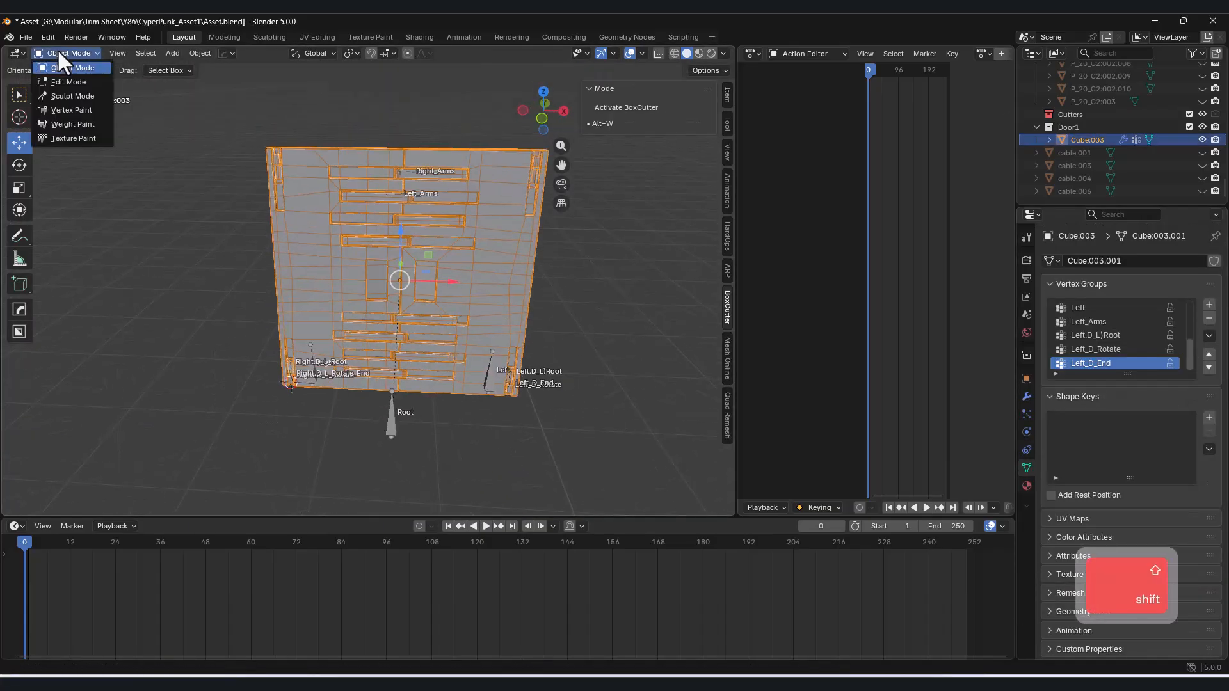
Select all faces of the door mesh in Edit Mode and make the Root vertex group active.
{"action": "key", "text": "Tab"}
{"action": "key", "text": "a"}
{"action": "middle_click_drag", "start_coordinate": [548, 384], "coordinate": [597, 392]}
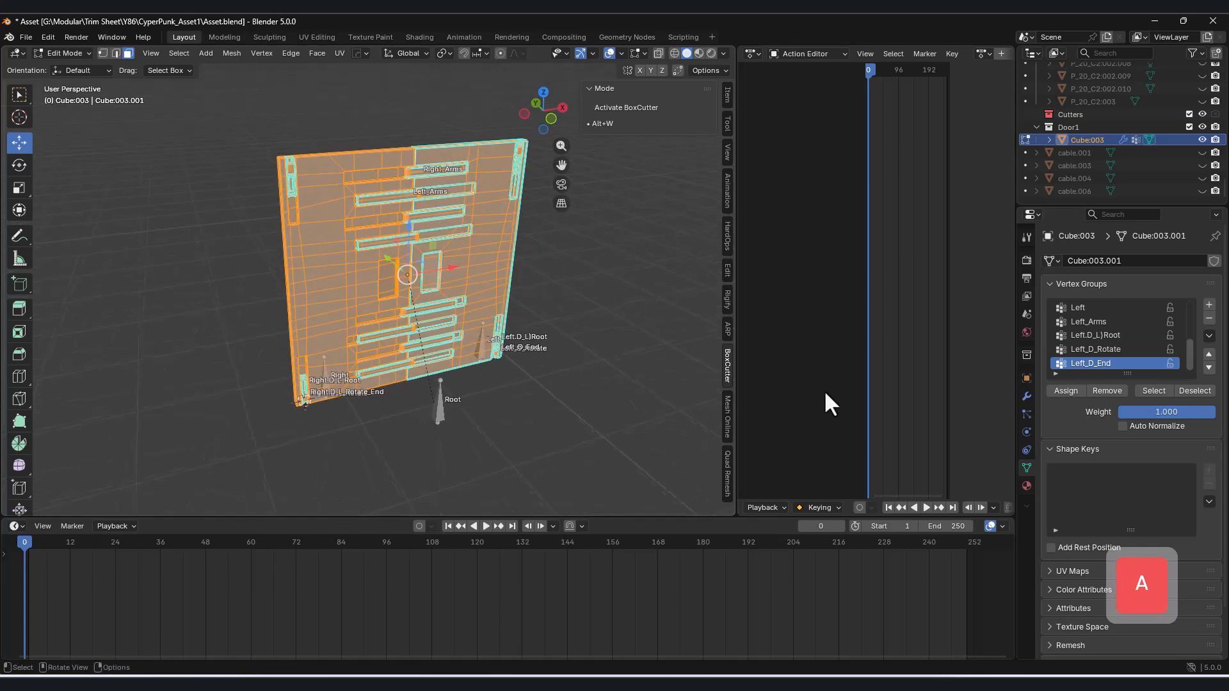
{"action": "middle_click_drag", "start_coordinate": [548, 349], "coordinate": [489, 359]}
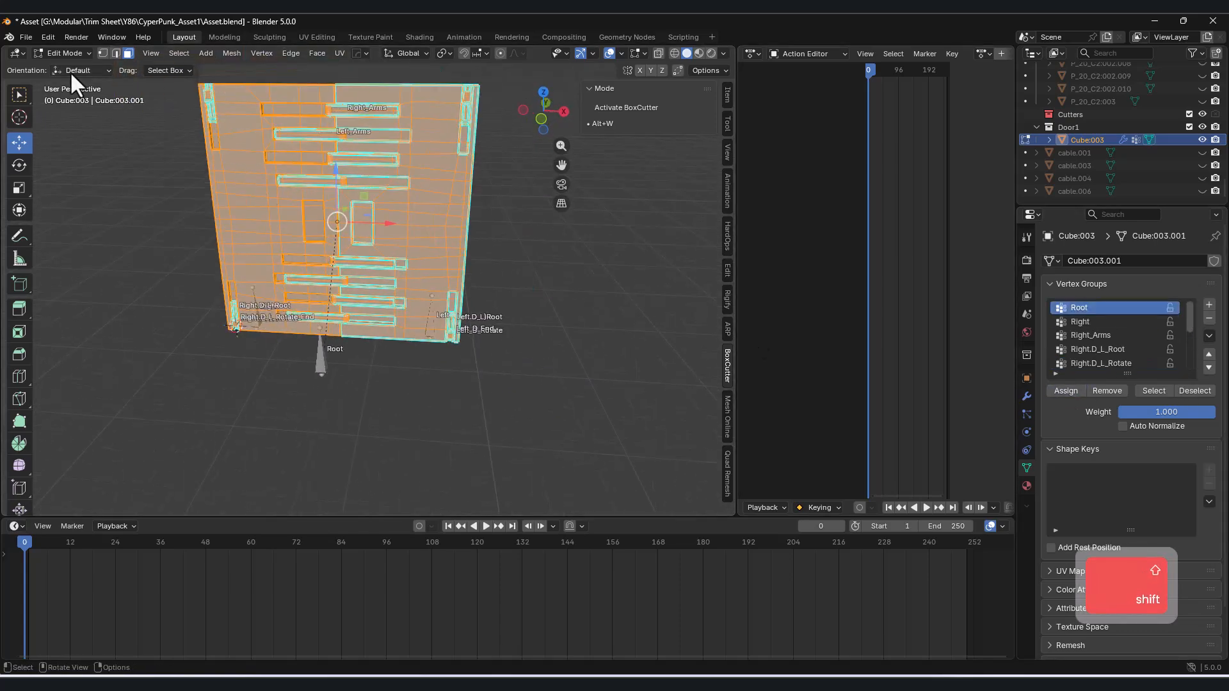
Try box-selecting the outer faces of the left door half in a wireframe front view.
{"action": "scroll", "coordinate": [324, 208], "scroll_direction": "up", "scroll_amount": 1}
{"action": "left_click", "coordinate": [459, 274]}
{"action": "mouse_move", "coordinate": [493, 251]}
{"action": "middle_mouse_down", "text": "shift"}
{"action": "mouse_move", "coordinate": [477, 308]}
{"action": "mouse_move", "coordinate": [492, 310]}
{"action": "middle_mouse_up", "text": "shift"}
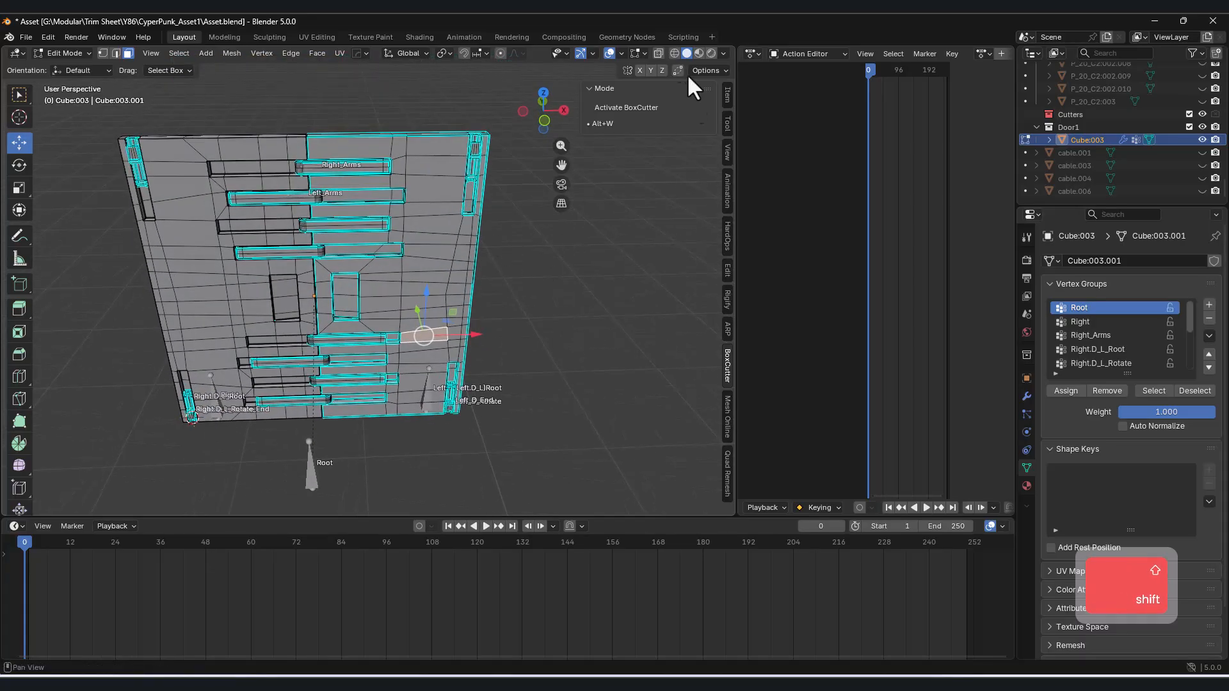
{"action": "left_click", "coordinate": [674, 55]}
{"action": "middle_click_drag", "start_coordinate": [541, 151], "coordinate": [544, 115]}
{"action": "left_click", "coordinate": [544, 108]}
{"action": "left_click_drag", "start_coordinate": [574, 398], "coordinate": [368, 148]}
{"action": "middle_click_drag", "start_coordinate": [370, 148], "coordinate": [407, 180]}
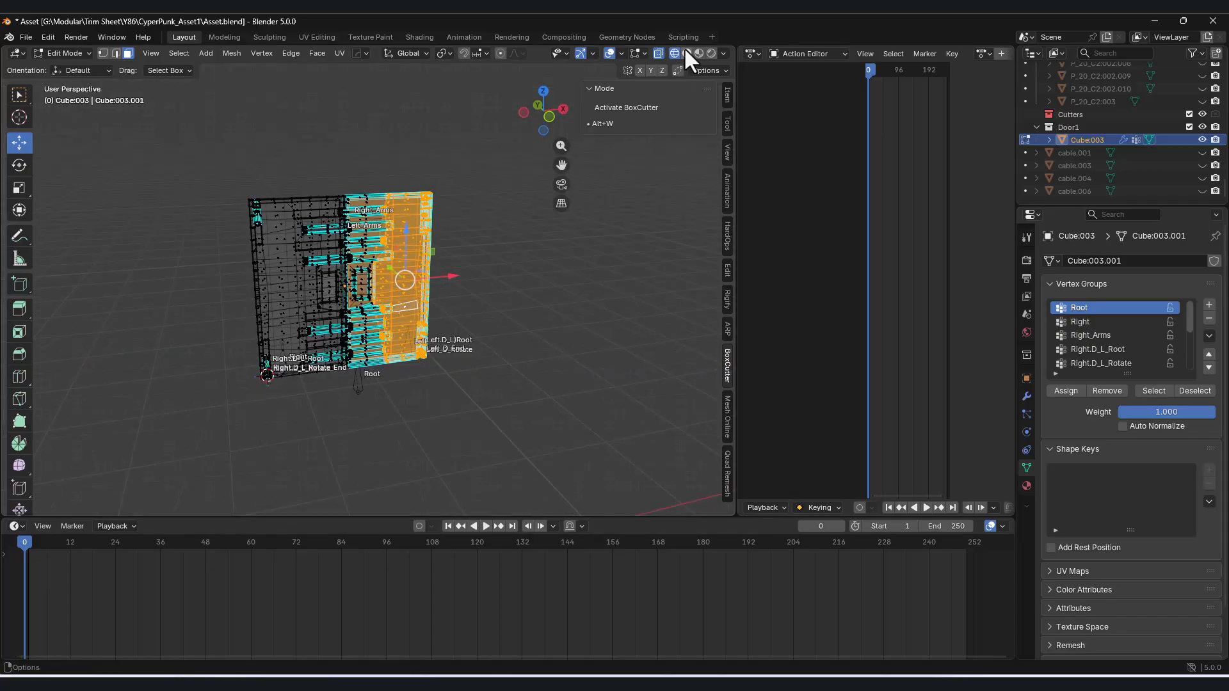
{"action": "left_click", "coordinate": [687, 54]}
Box-select the faces around the lower outer corner of the left door half in wireframe shading.
{"action": "scroll", "coordinate": [598, 346], "scroll_direction": "up", "scroll_amount": 4}
{"action": "left_click_drag", "start_coordinate": [589, 358], "coordinate": [442, 290]}
{"action": "scroll", "coordinate": [512, 410], "scroll_direction": "up", "scroll_amount": 3}
{"action": "middle_click_drag", "start_coordinate": [528, 499], "coordinate": [480, 346], "text": "shift"}
{"action": "left_click", "coordinate": [674, 55]}
{"action": "left_click_drag", "start_coordinate": [596, 446], "coordinate": [426, 301], "text": "shift"}
{"action": "scroll", "coordinate": [505, 299], "scroll_direction": "down", "scroll_amount": 3}
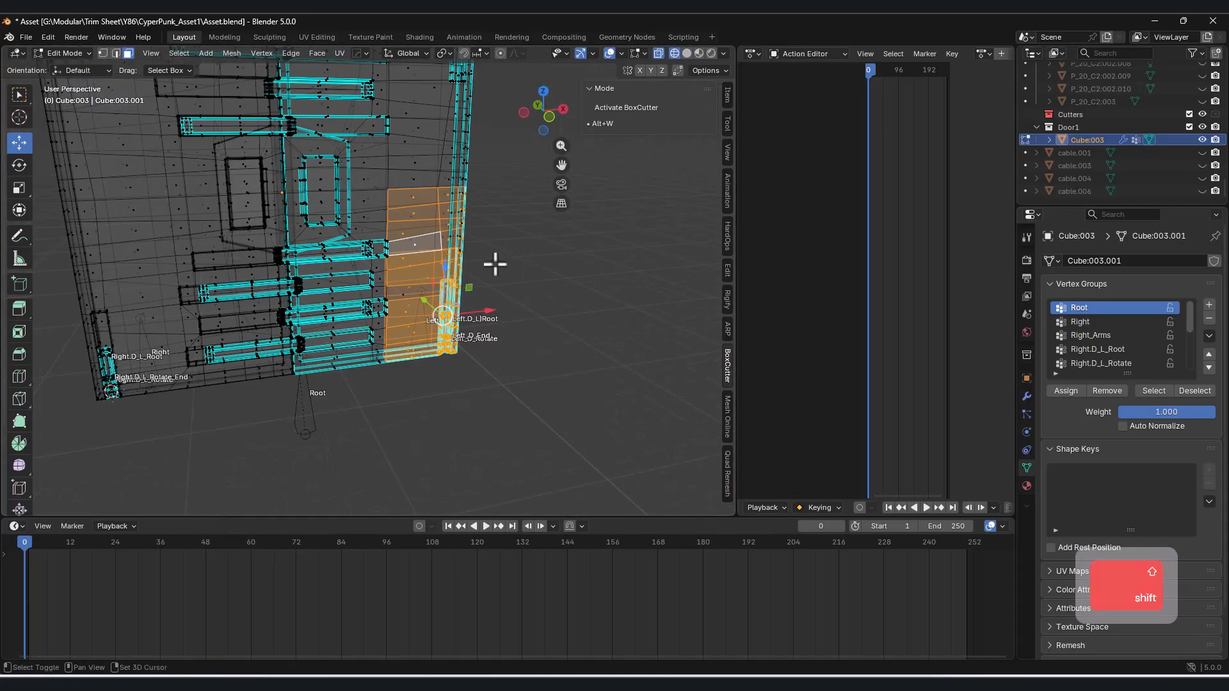
Add the left door half's remaining faces to the selection in solid shading and grow it across the whole half.
{"action": "middle_click_drag", "start_coordinate": [505, 299], "coordinate": [528, 438], "text": "shift"}
{"action": "left_click", "coordinate": [688, 54]}
{"action": "scroll", "coordinate": [487, 237], "scroll_direction": "down", "scroll_amount": 1}
{"action": "middle_click_drag", "start_coordinate": [473, 251], "coordinate": [404, 224]}
{"action": "scroll", "coordinate": [464, 267], "scroll_direction": "up", "scroll_amount": 3}
{"action": "left_click", "coordinate": [412, 248], "text": "shift"}
{"action": "left_click", "coordinate": [413, 330], "text": "shift"}
{"action": "middle_click_drag", "start_coordinate": [438, 327], "coordinate": [413, 97], "text": "shift"}
{"action": "scroll", "coordinate": [384, 281], "scroll_direction": "up", "scroll_amount": 2}
{"action": "left_click", "coordinate": [379, 311], "text": "shift"}
{"action": "middle_click_drag", "start_coordinate": [378, 310], "coordinate": [574, 343], "text": "shift"}
{"action": "left_click", "coordinate": [368, 321], "text": "shift"}
{"action": "key", "text": "ctrl+KP_Add"}
{"action": "middle_click_drag", "start_coordinate": [484, 192], "coordinate": [508, 439], "text": "shift"}
{"action": "scroll", "coordinate": [508, 439], "scroll_direction": "down", "scroll_amount": 2}
{"action": "middle_click_drag", "start_coordinate": [622, 315], "coordinate": [589, 333]}
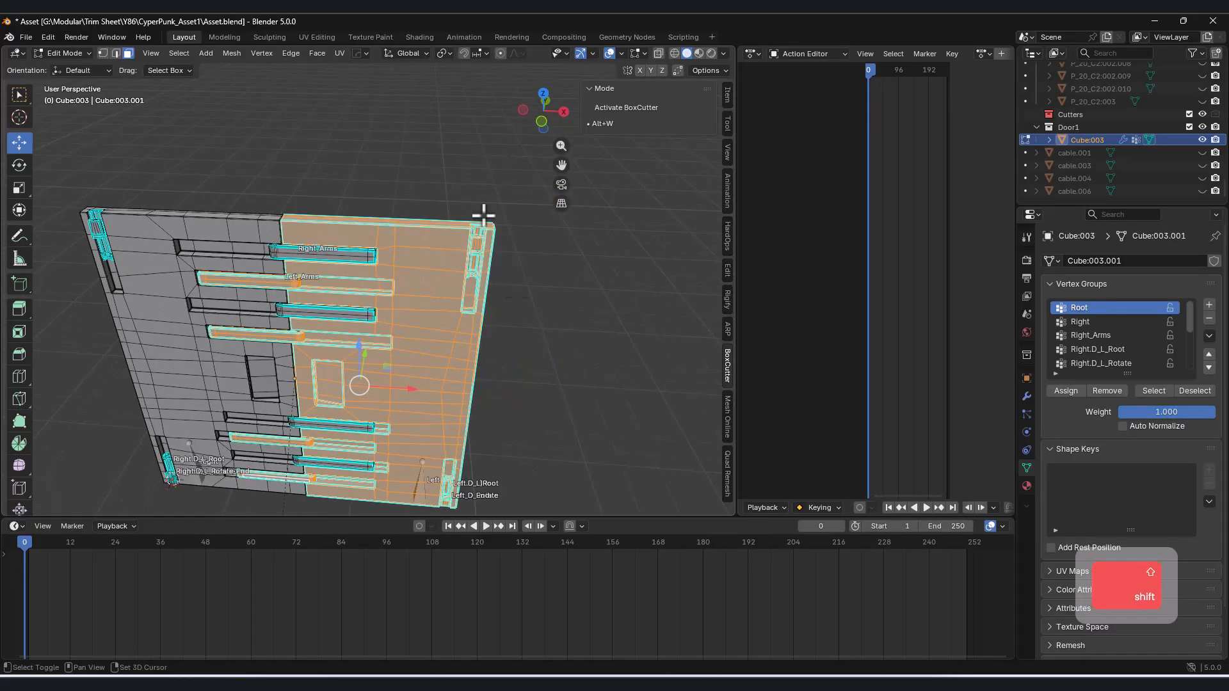
{"action": "middle_click_drag", "start_coordinate": [416, 392], "coordinate": [468, 274], "text": "shift"}
{"action": "left_click_drag", "start_coordinate": [462, 254], "coordinate": [544, 282]}
{"action": "middle_click_drag", "start_coordinate": [531, 285], "coordinate": [682, 308]}
{"action": "key", "text": "ctrl+z"}
{"action": "middle_click_drag", "start_coordinate": [374, 200], "coordinate": [589, 314]}
{"action": "middle_click_drag", "start_coordinate": [452, 320], "coordinate": [523, 334]}
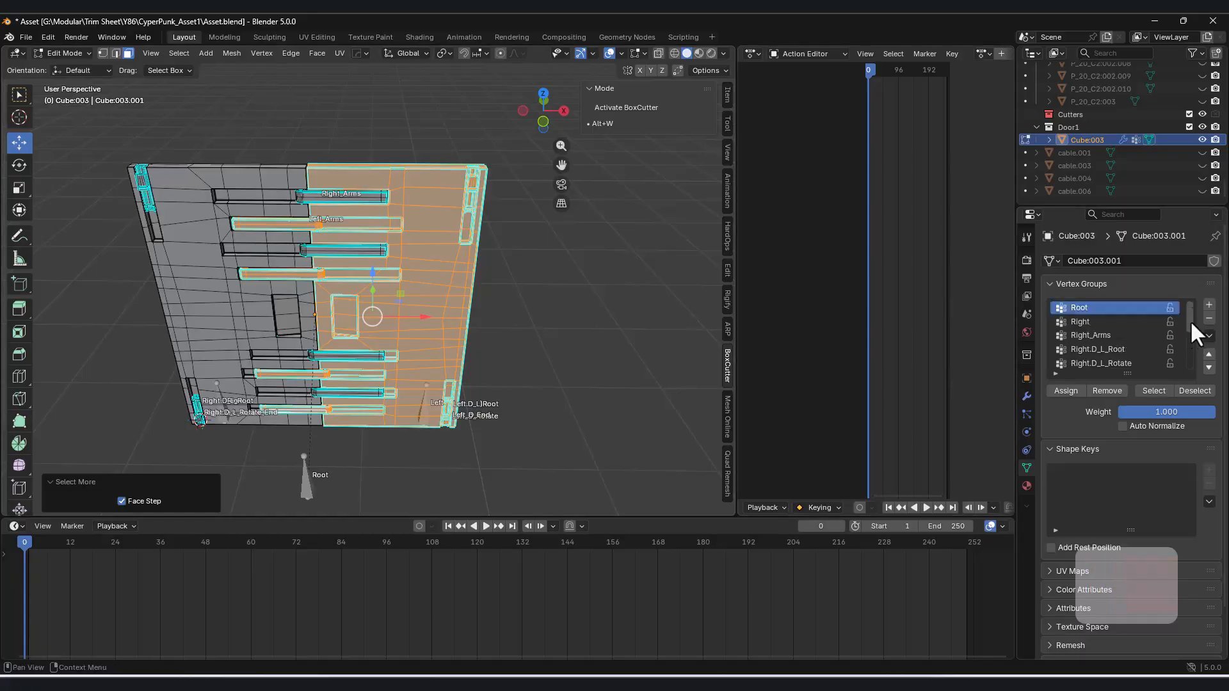
Remove the selected left door half from the Root vertex group and assign it to the Left group.
{"action": "left_click", "coordinate": [1106, 392]}
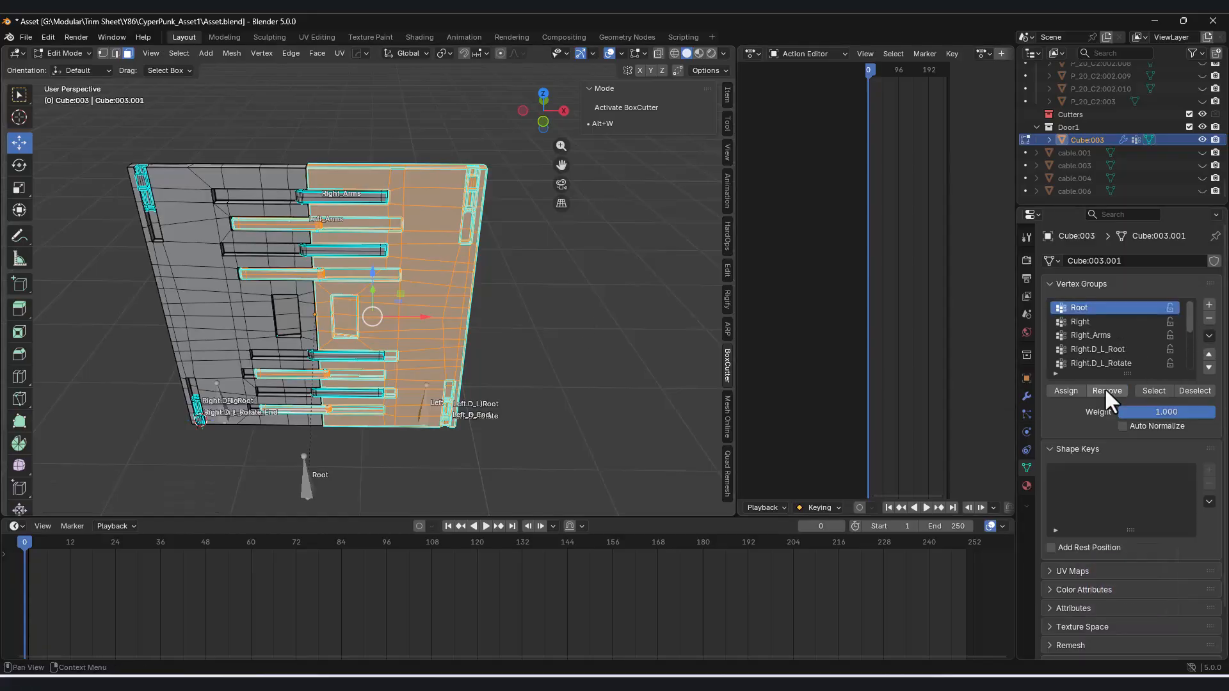
{"action": "left_click_drag", "start_coordinate": [1192, 324], "coordinate": [1194, 348]}
{"action": "left_click", "coordinate": [1102, 336]}
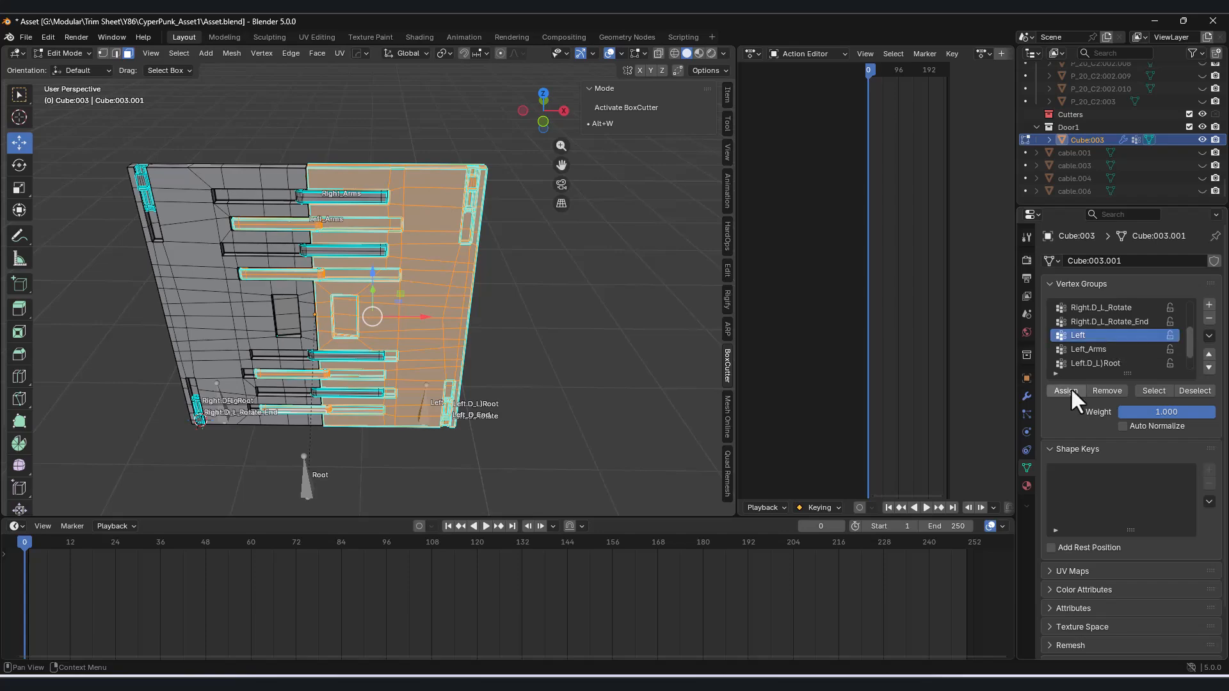
{"action": "left_click", "coordinate": [1070, 389]}
Test the left door half by moving the Left bone along global X in Pose Mode, and undo the move.
{"action": "middle_click_drag", "start_coordinate": [293, 351], "coordinate": [355, 353], "text": "shift"}
{"action": "left_click", "coordinate": [67, 68]}
{"action": "left_click", "coordinate": [482, 418]}
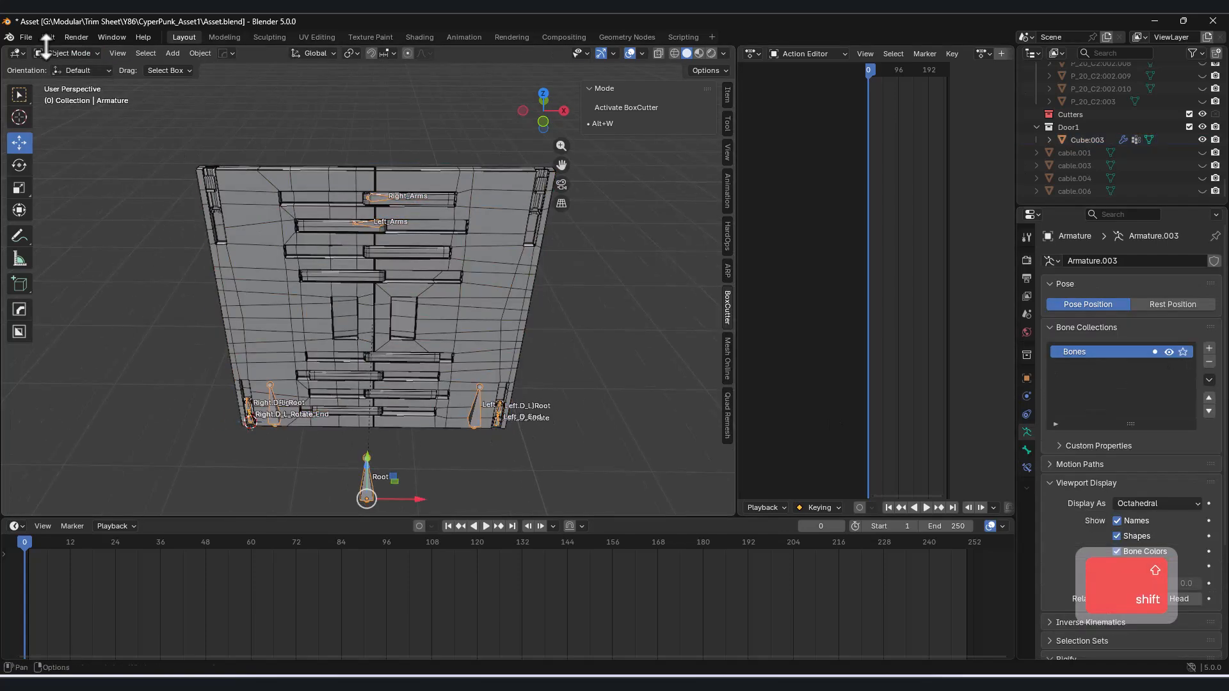
{"action": "left_click", "coordinate": [70, 96]}
{"action": "left_click", "coordinate": [484, 421]}
{"action": "key", "text": "g"}
{"action": "key", "text": "x"}
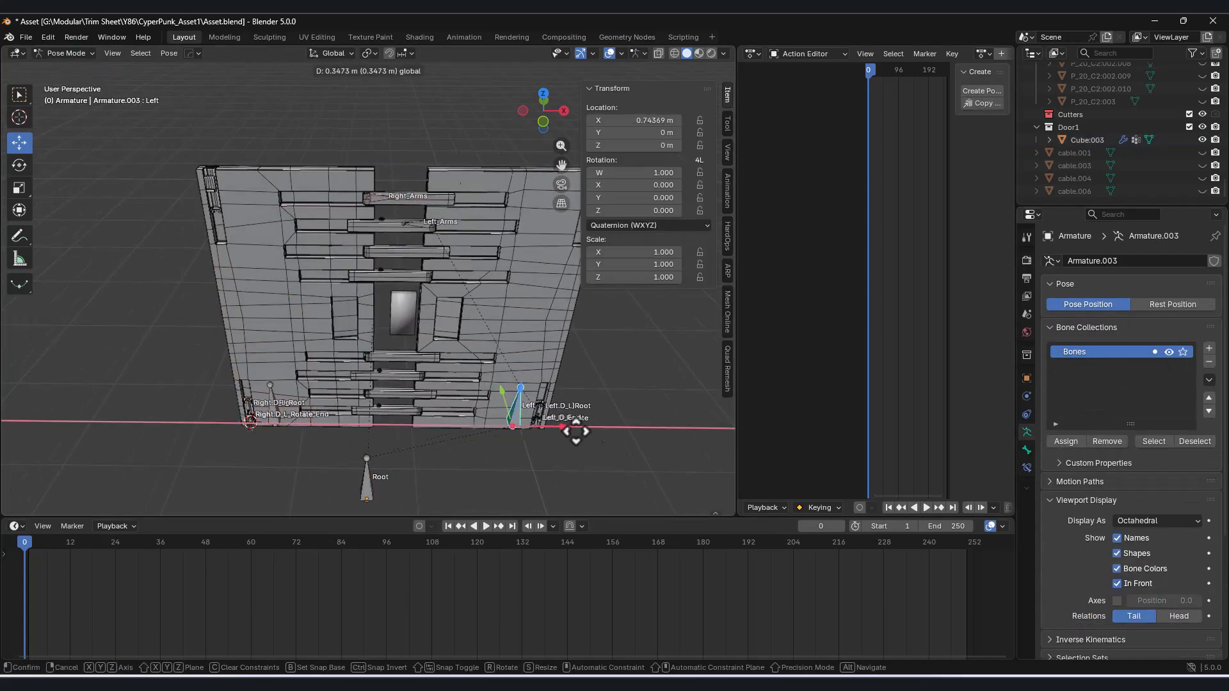
{"action": "left_click_drag", "start_coordinate": [532, 432], "coordinate": [521, 422]}
{"action": "key", "text": "ctrl+z"}
Return to the door mesh in Edit Mode, select the right half's outer faces with X-ray and grow the selection.
{"action": "middle_click_drag", "start_coordinate": [314, 221], "coordinate": [392, 285]}
{"action": "middle_click_drag", "start_coordinate": [392, 285], "coordinate": [340, 318]}
{"action": "left_click", "coordinate": [341, 318]}
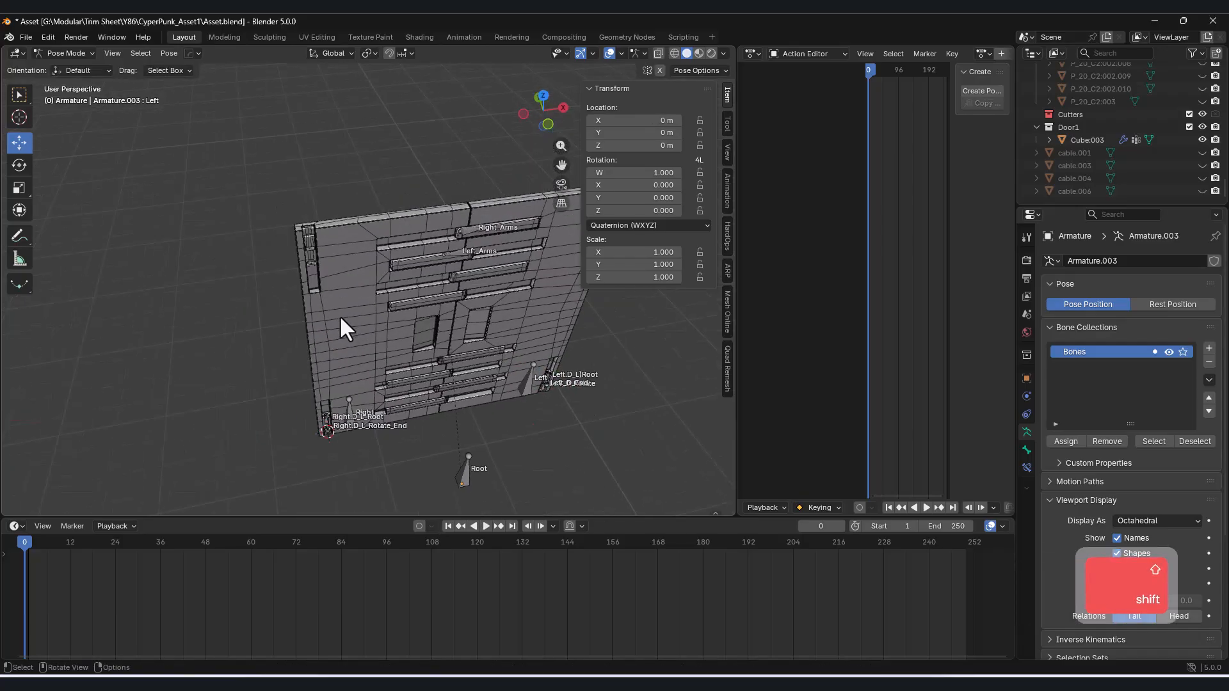
{"action": "left_click", "coordinate": [66, 68]}
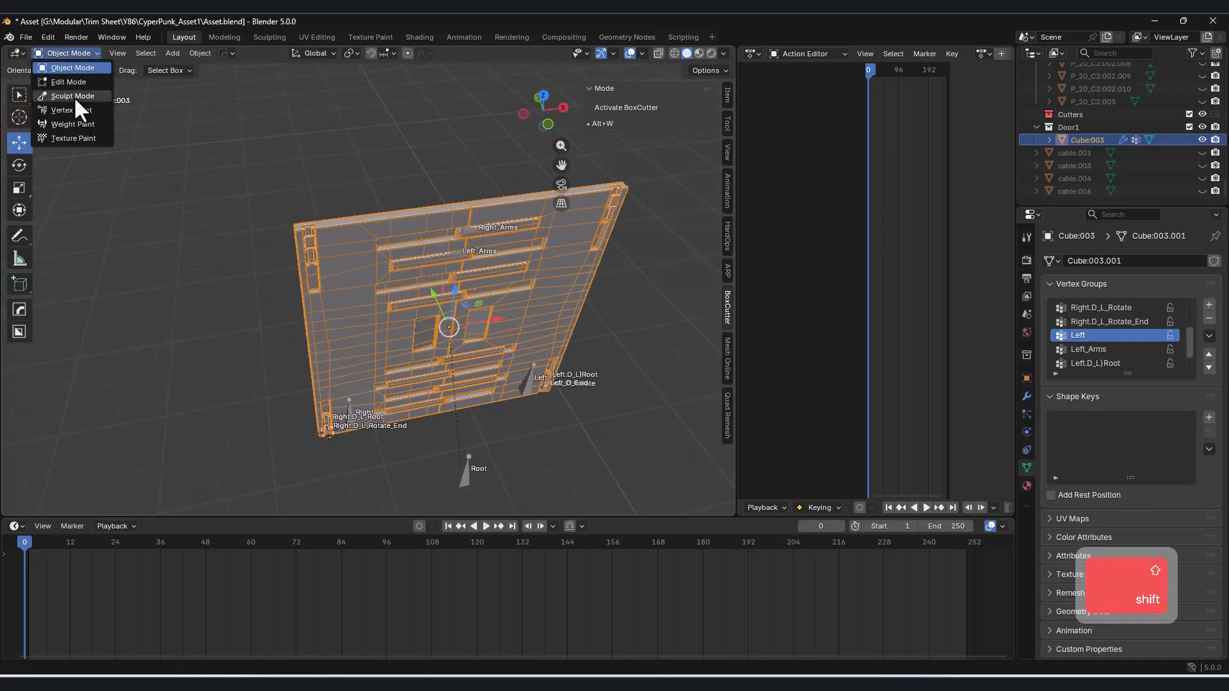
{"action": "left_click", "coordinate": [68, 82]}
{"action": "key", "text": "alt+z"}
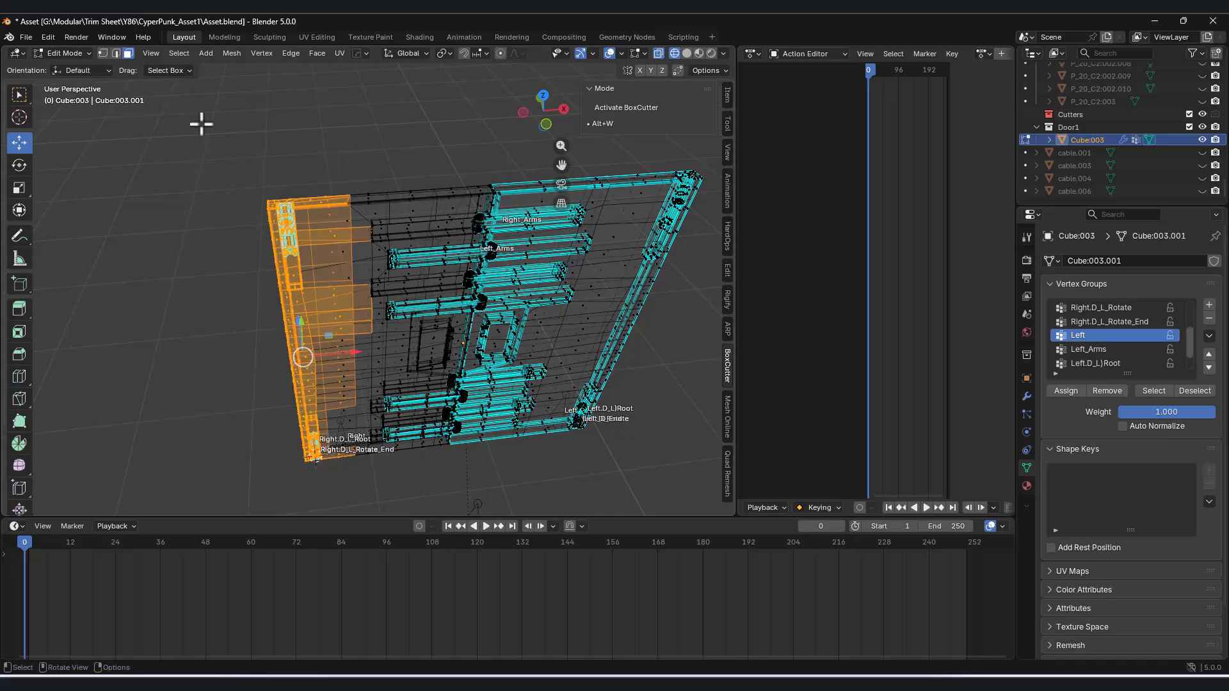
{"action": "key", "text": "ctrl+KP_Add"}
{"action": "key", "text": "ctrl+KP_Add"}
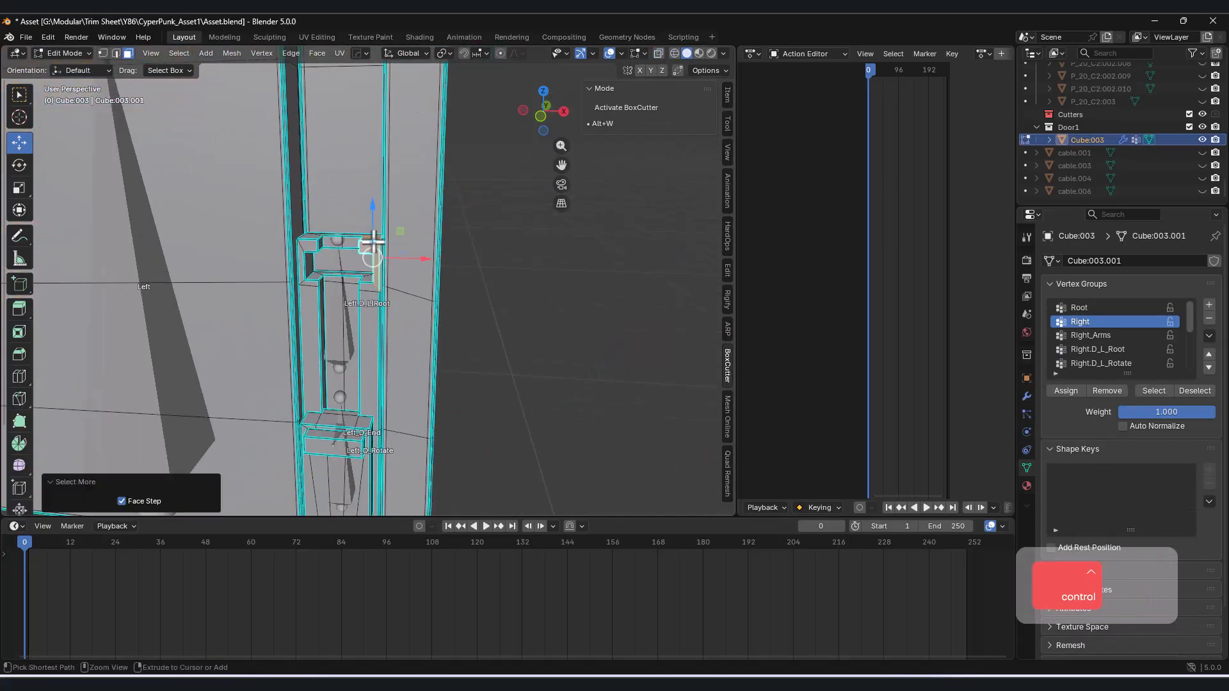
Select the faces of the left half's lower corner mechanism by growing the selection, and make the Root vertex group active.
{"action": "key", "text": "ctrl+KP_Add"}
{"action": "key", "text": "ctrl+KP_Add"}
{"action": "key", "text": "ctrl+KP_Add"}
{"action": "key", "text": "ctrl+KP_Add"}
{"action": "middle_click_drag", "start_coordinate": [365, 384], "coordinate": [371, 213], "text": "shift"}
{"action": "scroll", "coordinate": [371, 256], "scroll_direction": "up", "scroll_amount": 4}
{"action": "left_click", "coordinate": [342, 307], "text": "shift"}
{"action": "key", "text": "ctrl+KP_Add"}
{"action": "key", "text": "ctrl+KP_Add"}
{"action": "key", "text": "ctrl+KP_Add"}
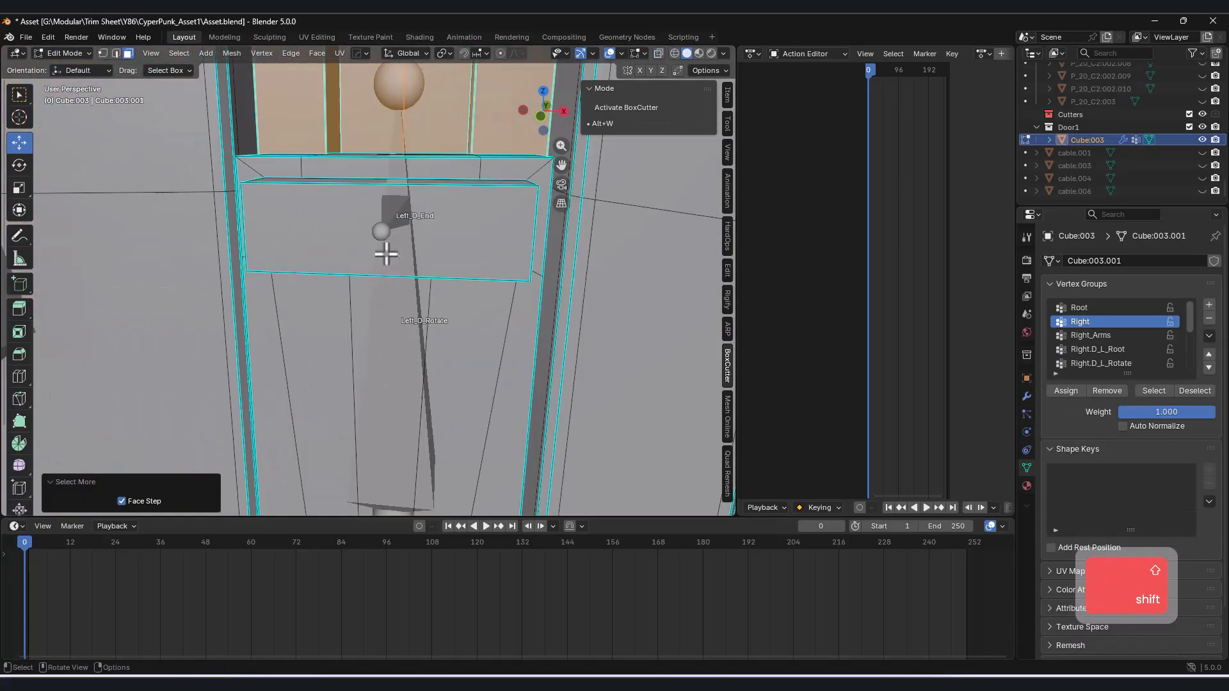
{"action": "scroll", "coordinate": [397, 282], "scroll_direction": "down", "scroll_amount": 4}
{"action": "left_click", "coordinate": [1094, 307]}
{"action": "middle_click_drag", "start_coordinate": [316, 331], "coordinate": [260, 286], "text": "shift"}
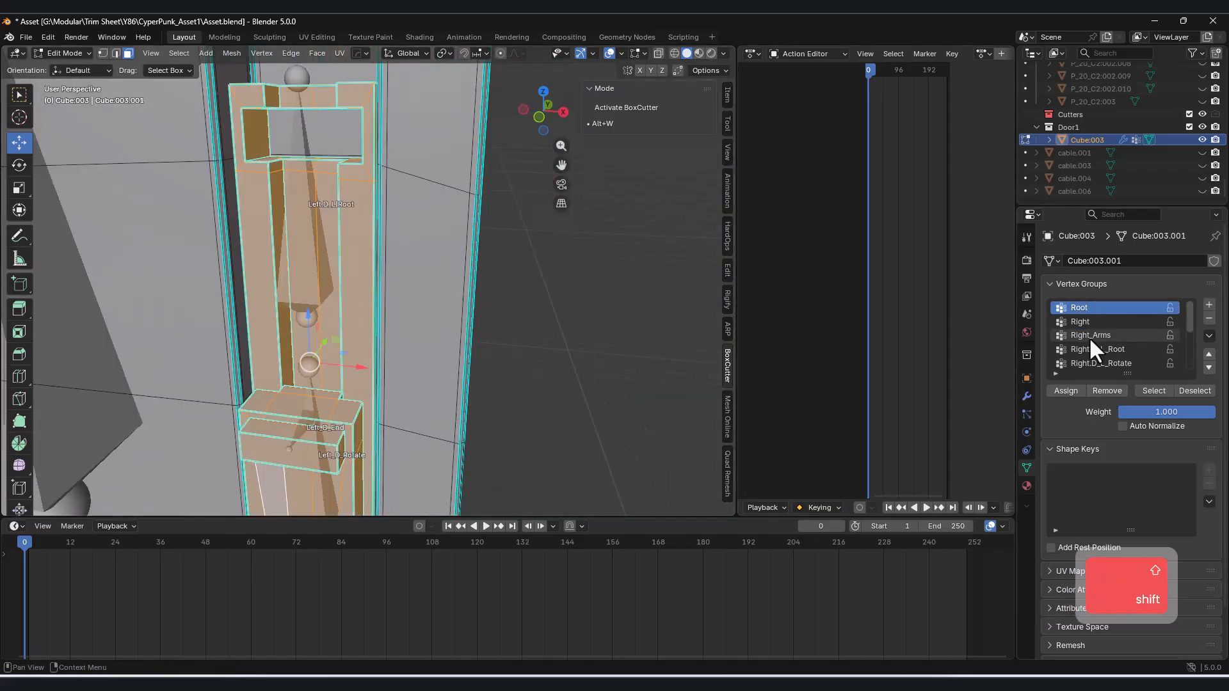
{"action": "scroll", "coordinate": [1113, 329], "scroll_direction": "down", "scroll_amount": 5}
{"action": "left_click", "coordinate": [1127, 349]}
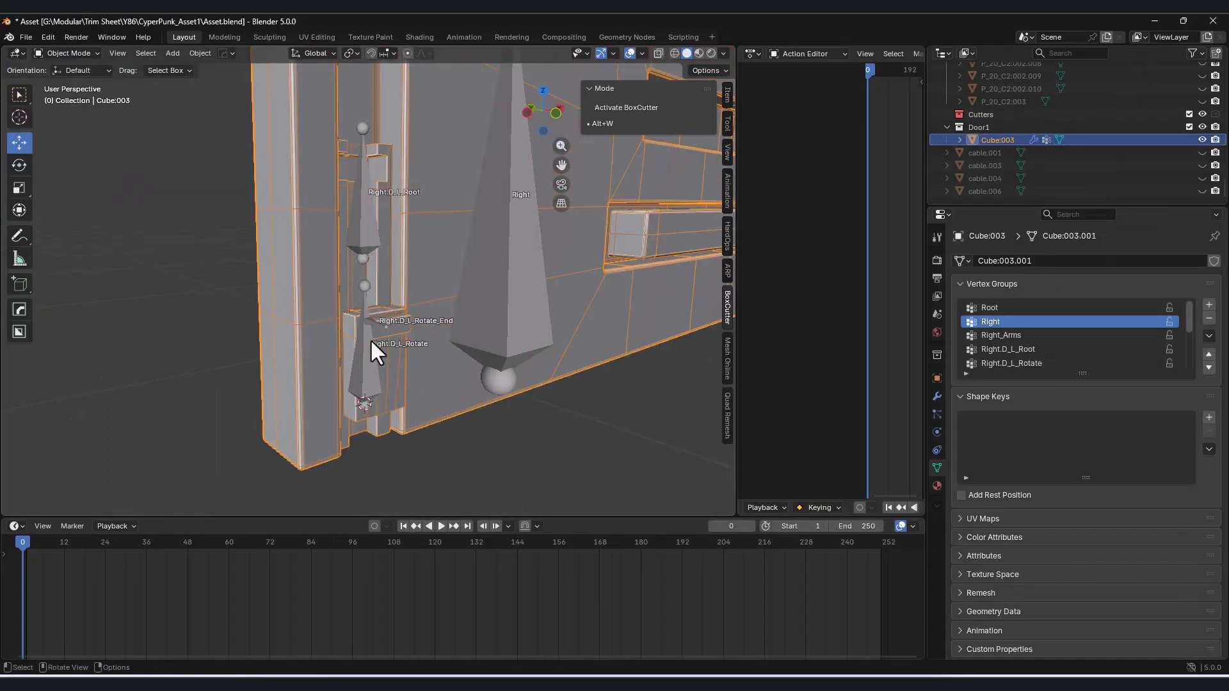
Select the small end block of the right half's lower corner mechanism and remove it from the Right vertex group.
{"action": "left_click", "coordinate": [64, 53]}
{"action": "left_click", "coordinate": [60, 71]}
{"action": "left_click", "coordinate": [394, 370]}
{"action": "key", "text": "ctrl+KP_Add"}
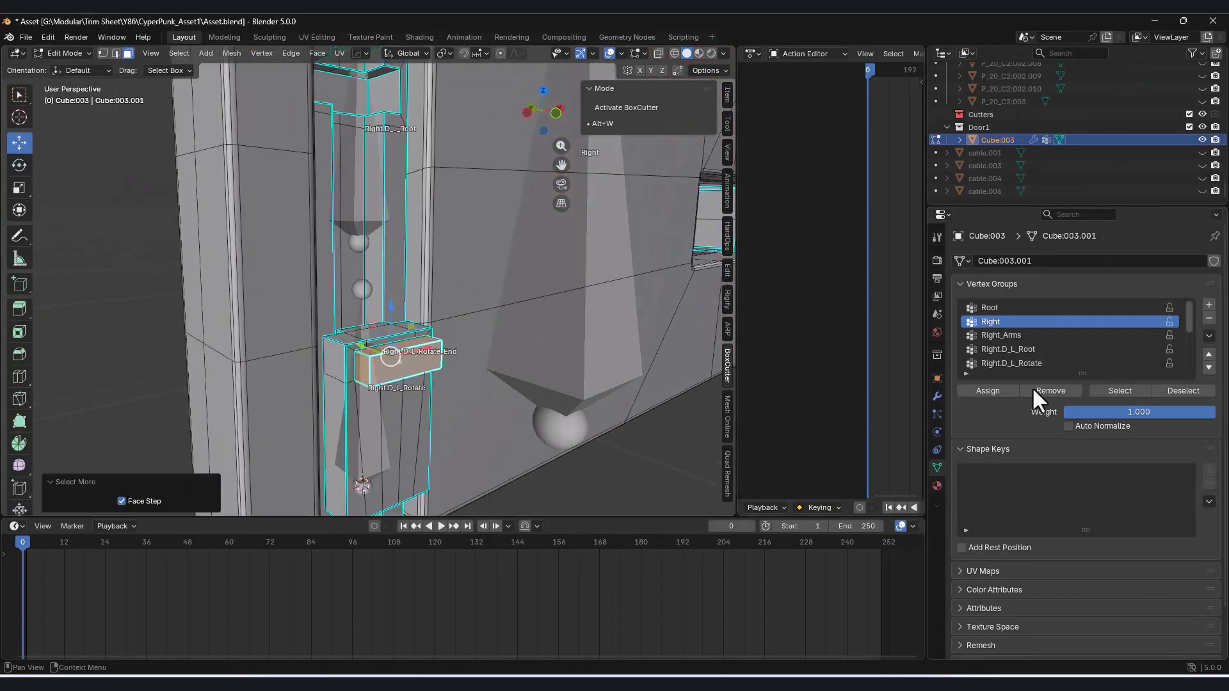
{"action": "left_click", "coordinate": [1010, 392]}
Select the upper sliding piece of the right half's lower corner mechanism and remove it from the Right vertex group.
{"action": "middle_click_drag", "start_coordinate": [407, 292], "coordinate": [395, 278]}
{"action": "left_click", "coordinate": [395, 277]}
{"action": "key", "text": "ctrl+KP_Add"}
{"action": "key", "text": "ctrl+KP_Add"}
{"action": "key", "text": "ctrl+KP_Add"}
{"action": "left_click", "coordinate": [1050, 394]}
Inspect the door's vertex weights around the lower right mechanism in Weight Paint mode and return to Object Mode.
{"action": "left_click", "coordinate": [64, 54]}
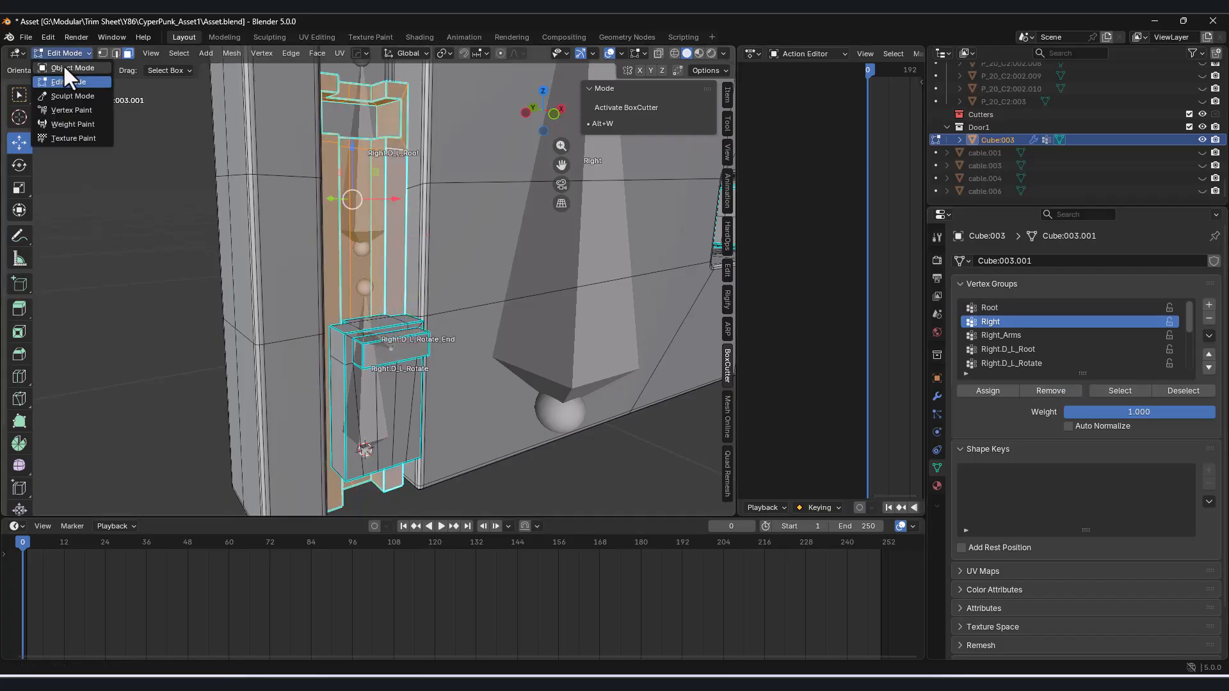
{"action": "left_click", "coordinate": [64, 68]}
{"action": "left_click", "coordinate": [62, 53]}
{"action": "left_click", "coordinate": [60, 124]}
{"action": "scroll", "coordinate": [502, 358], "scroll_direction": "down", "scroll_amount": 3}
{"action": "middle_click_drag", "start_coordinate": [461, 295], "coordinate": [483, 293]}
{"action": "left_click", "coordinate": [66, 54]}
{"action": "left_click", "coordinate": [64, 68]}
Test the Right.D_L_Root bone in Pose Mode by moving it along Z, and undo the move.
{"action": "left_click", "coordinate": [378, 316]}
{"action": "left_click", "coordinate": [66, 54]}
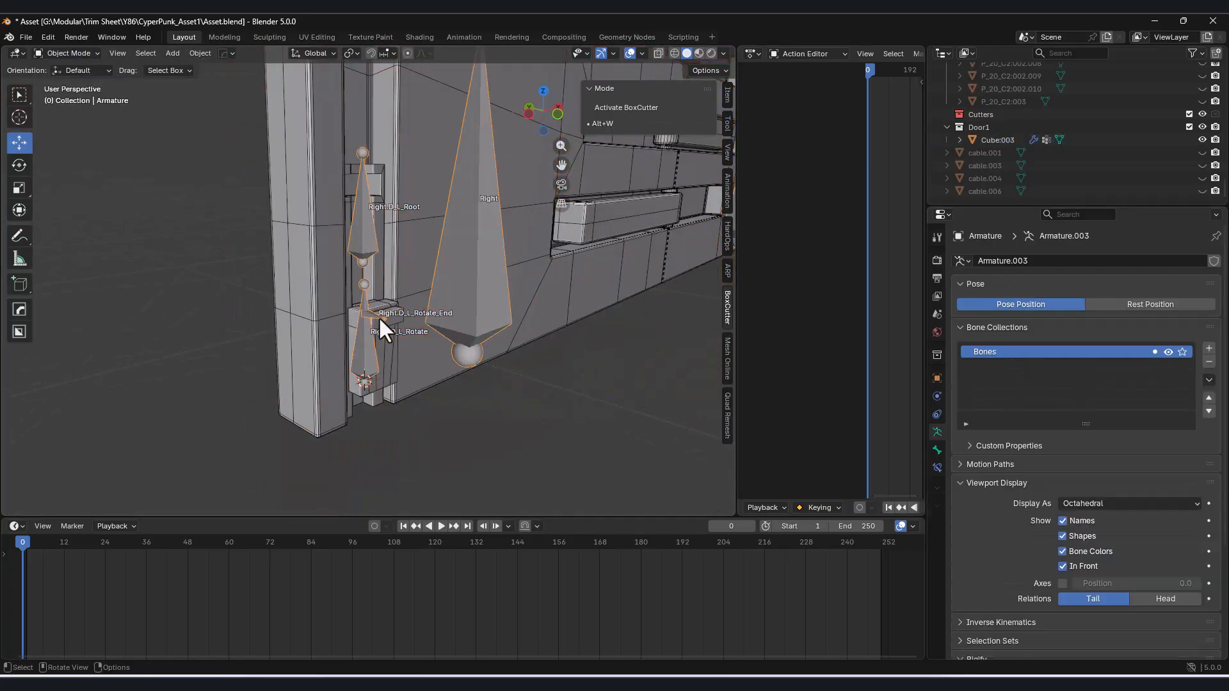
{"action": "left_click", "coordinate": [67, 97]}
{"action": "left_click", "coordinate": [365, 246]}
{"action": "key", "text": "g"}
{"action": "key", "text": "z"}
{"action": "left_click", "coordinate": [416, 167]}
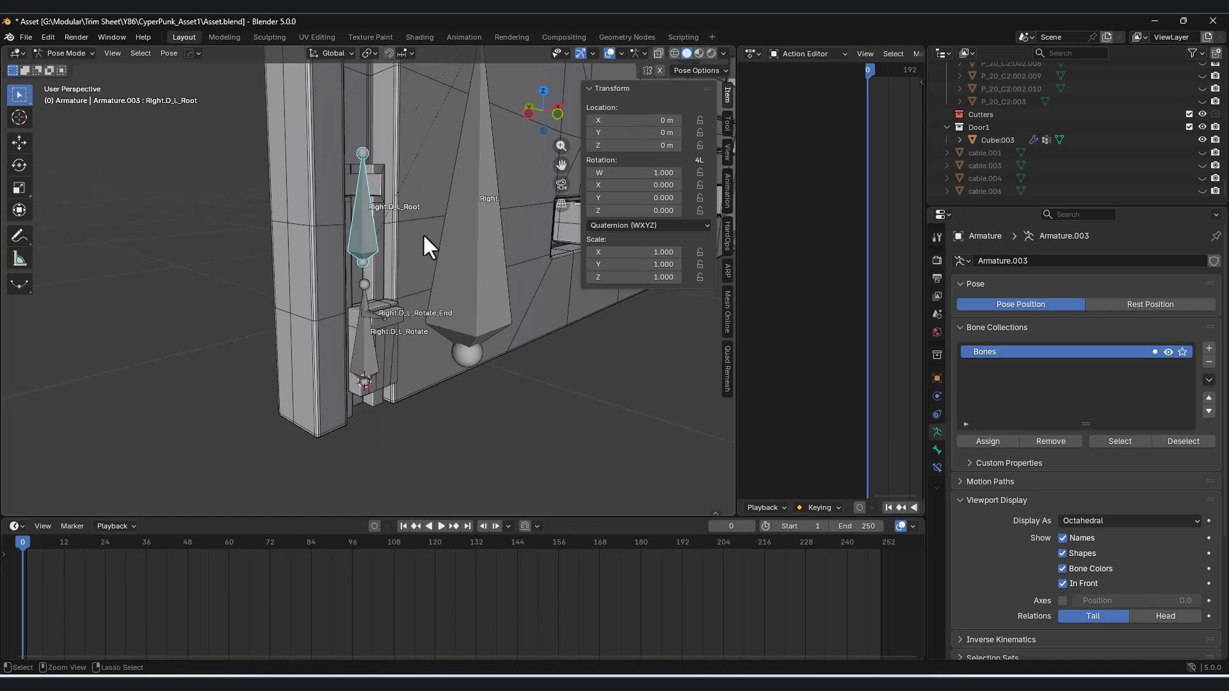
{"action": "key", "text": "ctrl+z"}
Try rotating the Right.D_L_Rotate bone and moving the Right.D_L_Rotate_End bone, cancelling both transforms.
{"action": "middle_click_drag", "start_coordinate": [420, 183], "coordinate": [448, 179]}
{"action": "left_click", "coordinate": [364, 351]}
{"action": "key", "text": "r"}
{"action": "right_click", "coordinate": [404, 347]}
{"action": "scroll", "coordinate": [402, 348], "scroll_direction": "up", "scroll_amount": 2}
{"action": "left_click", "coordinate": [398, 346]}
{"action": "key", "text": "g"}
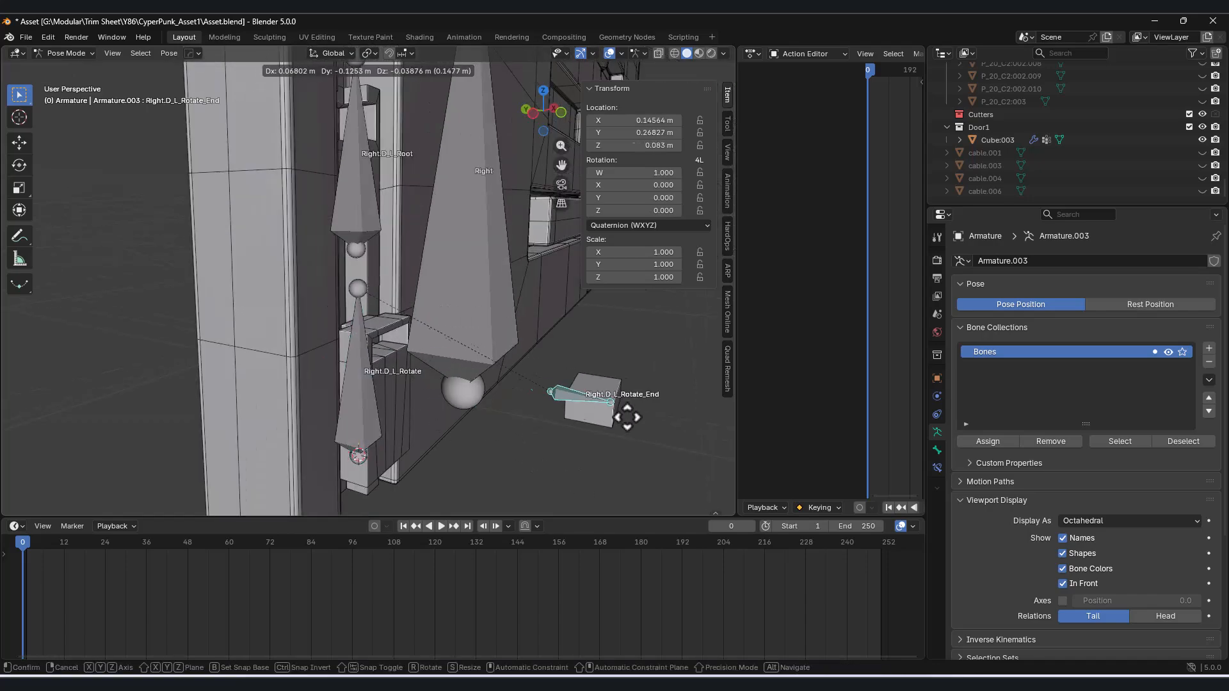
{"action": "right_click", "coordinate": [599, 408]}
{"action": "middle_click_drag", "start_coordinate": [524, 371], "coordinate": [433, 336]}
{"action": "scroll", "coordinate": [432, 336], "scroll_direction": "down", "scroll_amount": 2}
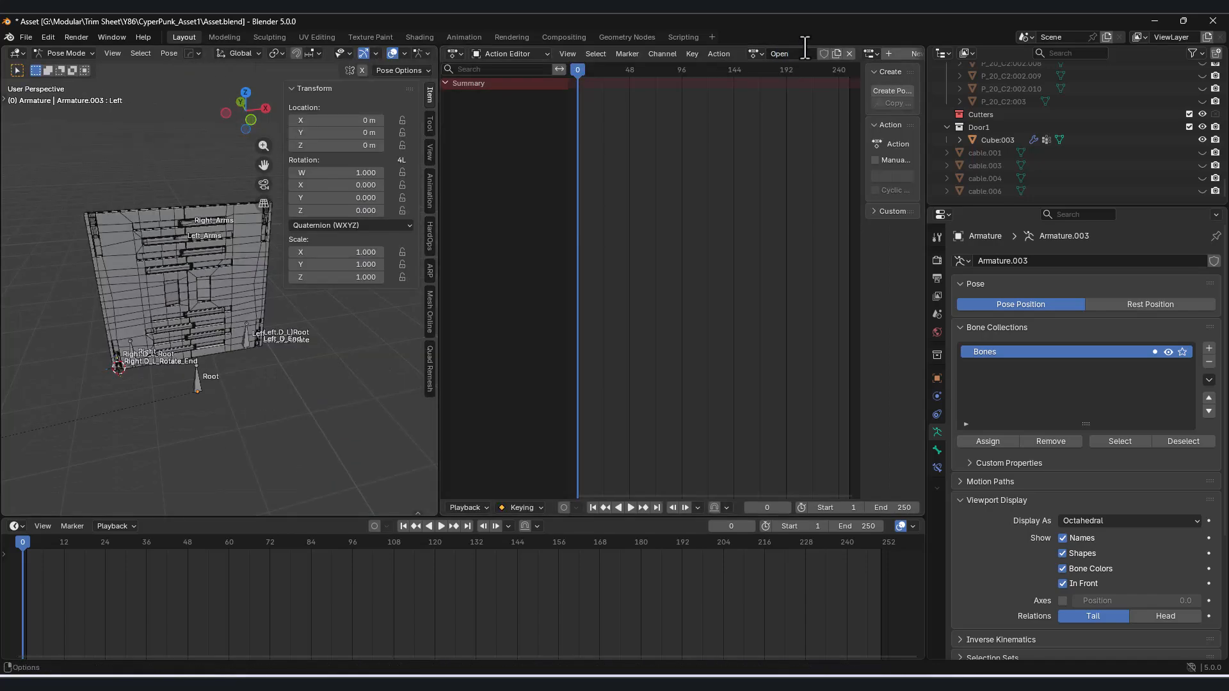
Widen the 3D view, select the Right_Arms bone and insert a keyframe for it at frame 0.
{"action": "middle_click_drag", "start_coordinate": [251, 319], "coordinate": [227, 321]}
{"action": "key", "text": "alt+v"}
{"action": "left_click", "coordinate": [225, 320]}
{"action": "left_click_drag", "start_coordinate": [440, 320], "coordinate": [536, 307]}
{"action": "left_click", "coordinate": [254, 222]}
{"action": "key", "text": "r"}
{"action": "key", "text": "z"}
{"action": "right_click", "coordinate": [95, 384]}
{"action": "middle_click_drag", "start_coordinate": [166, 346], "coordinate": [179, 326], "text": "shift"}
{"action": "middle_click_drag", "start_coordinate": [256, 358], "coordinate": [267, 362]}
{"action": "key", "text": "i"}
{"action": "middle_click_drag", "start_coordinate": [282, 291], "coordinate": [266, 331], "text": "shift"}
Try rotating the Right_Arms bone by 180° and keyframing it at frame 20.
{"action": "mouse_move", "coordinate": [58, 548]}
{"action": "left_mouse_down"}
{"action": "mouse_move", "coordinate": [91, 549]}
{"action": "mouse_move", "coordinate": [56, 559]}
{"action": "left_mouse_up"}
{"action": "key", "text": "r"}
{"action": "key", "text": "y"}
{"action": "left_click", "coordinate": [269, 313]}
{"action": "left_click", "coordinate": [139, 427]}
{"action": "type", "text": "180"}
{"action": "key", "text": "Return"}
{"action": "key", "text": "i"}
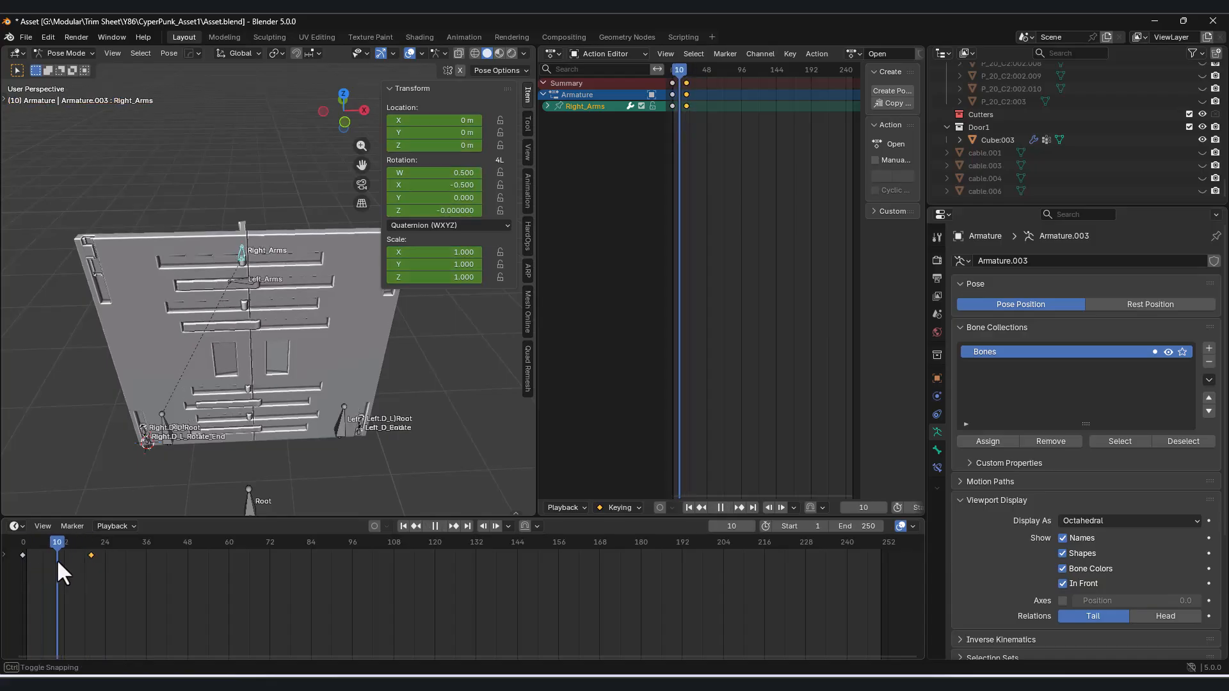
Try rotating the Right_Arms bone -180° about Z at frame 10 and keyframing it.
{"action": "key", "text": "r"}
{"action": "key", "text": "z"}
{"action": "left_click", "coordinate": [276, 192]}
{"action": "left_click", "coordinate": [140, 429]}
{"action": "type", "text": "-180"}
{"action": "key", "text": "Return"}
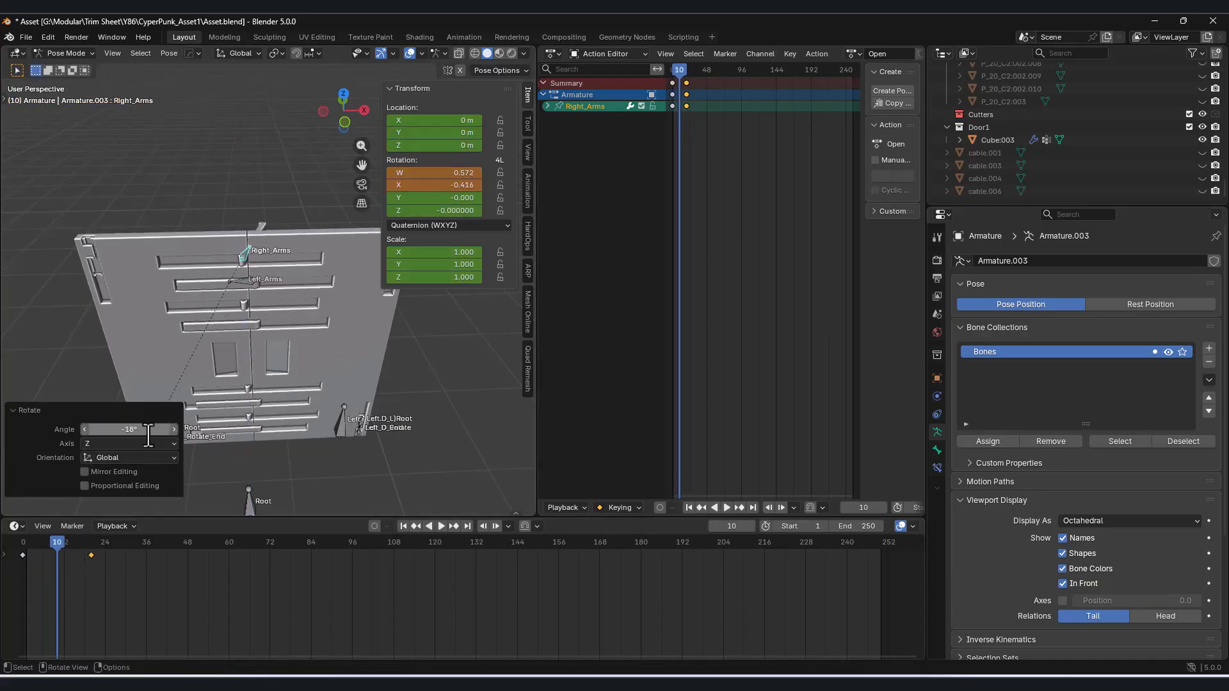
{"action": "key", "text": "i"}
Scrub through the arm rotation and undo the trial rotations and keyframes of the Right_Arms bone.
{"action": "left_click_drag", "start_coordinate": [57, 548], "coordinate": [125, 557]}
{"action": "key", "text": "ctrl+z"}
{"action": "key", "text": "ctrl+z"}
{"action": "key", "text": "ctrl+z"}
{"action": "key", "text": "ctrl+z"}
{"action": "key", "text": "ctrl+z"}
{"action": "key", "text": "ctrl+z"}
Rotate the Right_Arms bone -90° about Z and insert a keyframe at frame 15.
{"action": "key", "text": "r"}
{"action": "key", "text": "z"}
{"action": "left_click", "coordinate": [115, 366]}
{"action": "left_click", "coordinate": [131, 430]}
{"action": "type", "text": "-90"}
{"action": "key", "text": "Return"}
{"action": "key", "text": "i"}
Rotate the Right_Arms bone further about Z and insert a keyframe at frame 29.
{"action": "key", "text": "r"}
{"action": "key", "text": "z"}
{"action": "left_click", "coordinate": [144, 371]}
{"action": "key", "text": "i"}
Keyframe the Left_Arms bone at frame 0 and rotate it 90° about Z at frame 15.
{"action": "left_click", "coordinate": [255, 280]}
{"action": "key", "text": "i"}
{"action": "key", "text": "r"}
{"action": "key", "text": "z"}
{"action": "left_click", "coordinate": [190, 422]}
{"action": "left_click", "coordinate": [145, 429]}
{"action": "type", "text": "90"}
{"action": "key", "text": "Return"}
Keyframe Left_Arms at frame 15, key it another 90° about Z at frame 29, and go to frame 37.
{"action": "type", "text": "irz90"}
{"action": "key", "text": "Return"}
{"action": "key", "text": "i"}
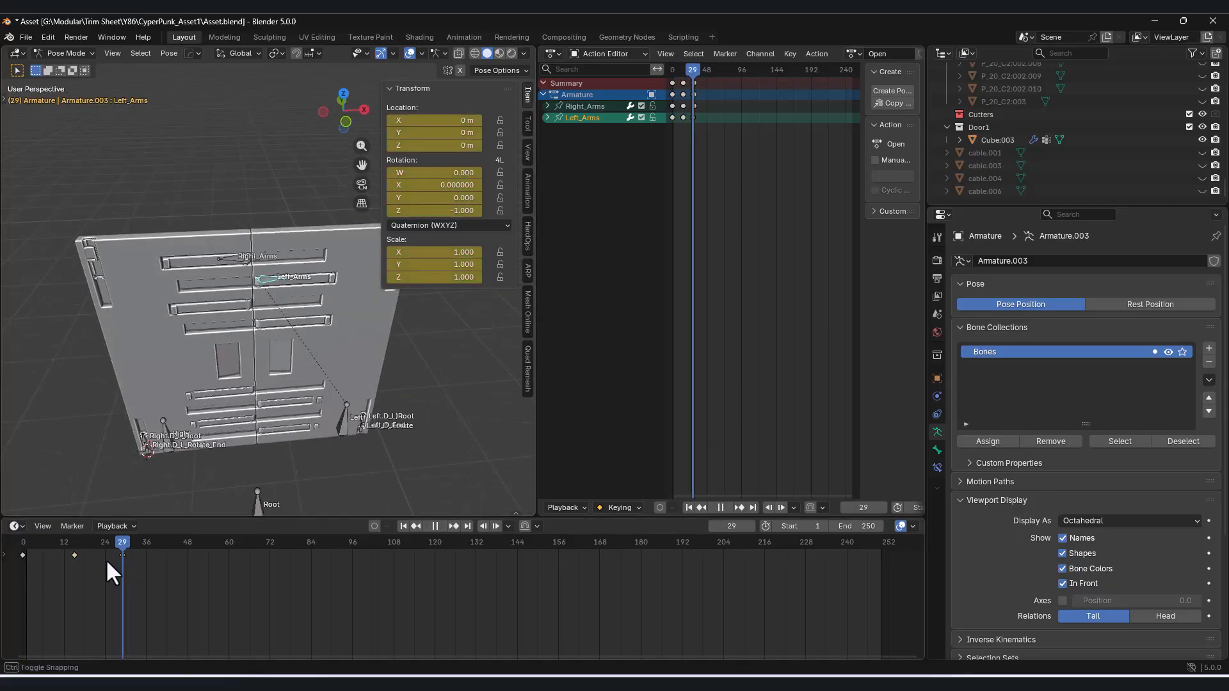
{"action": "left_click_drag", "start_coordinate": [125, 557], "coordinate": [150, 555]}
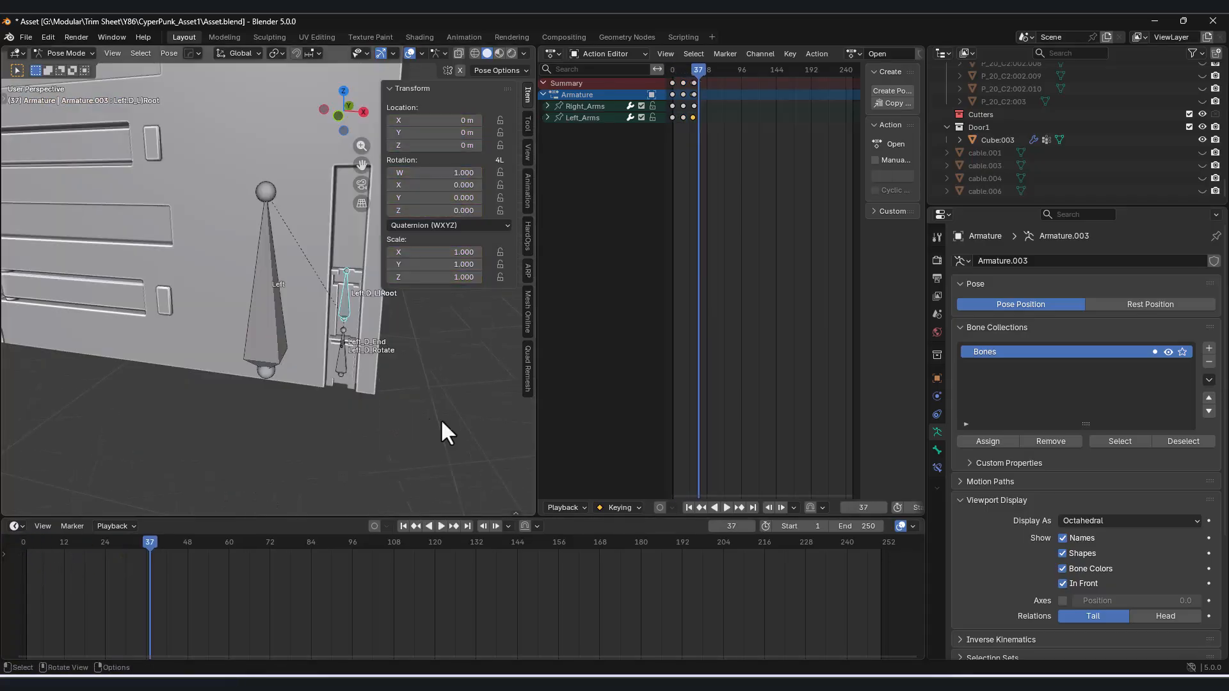
Rotate the Left_D_Rotate bone 90° in the right orthographic view.
{"action": "middle_click_drag", "start_coordinate": [441, 419], "coordinate": [357, 123]}
{"action": "left_click", "coordinate": [357, 116]}
{"action": "key", "text": "r"}
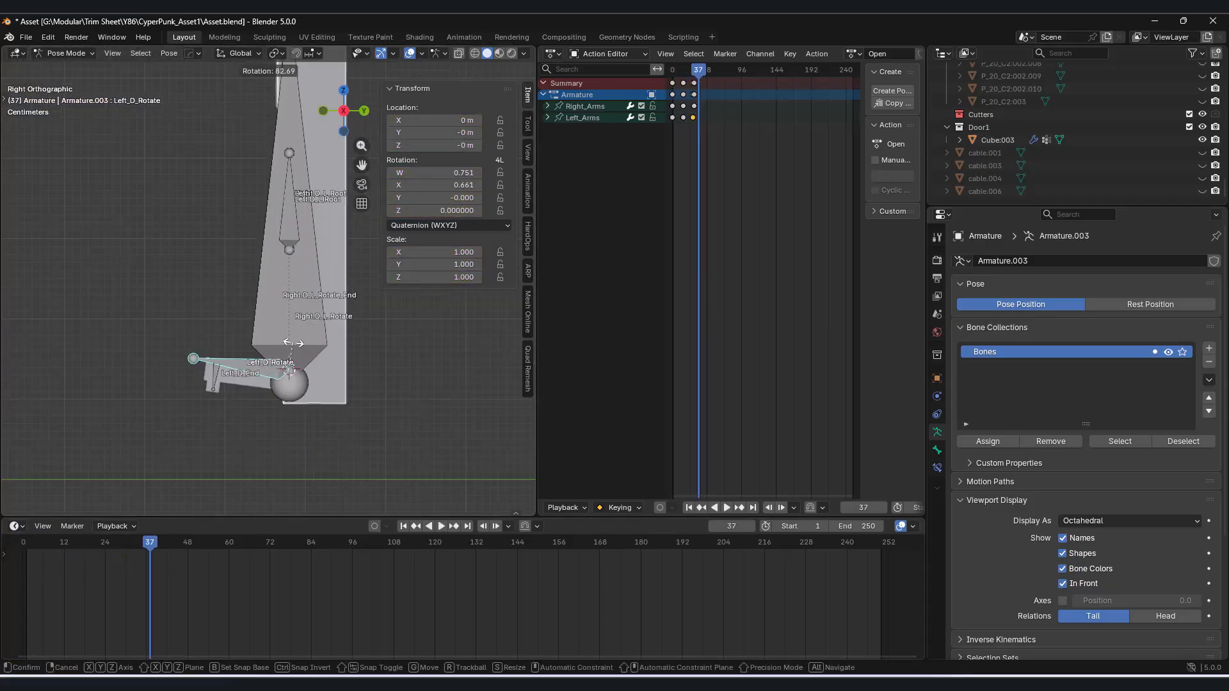
{"action": "left_click", "coordinate": [192, 398]}
{"action": "left_click", "coordinate": [103, 430]}
{"action": "type", "text": "90"}
{"action": "key", "text": "Return"}
Insert keyframes for the Left_D_Rotate and Left_D_End bones at frame 0.
{"action": "middle_click_drag", "start_coordinate": [288, 397], "coordinate": [367, 413]}
{"action": "mouse_move", "coordinate": [32, 544]}
{"action": "left_mouse_down"}
{"action": "mouse_move", "coordinate": [30, 557]}
{"action": "mouse_move", "coordinate": [156, 561]}
{"action": "mouse_move", "coordinate": [26, 556]}
{"action": "left_mouse_up"}
{"action": "key", "text": "i"}
{"action": "key", "text": "i"}
{"action": "left_click", "coordinate": [324, 415]}
{"action": "key", "text": "i"}
{"action": "middle_click_drag", "start_coordinate": [307, 413], "coordinate": [330, 415]}
{"action": "key", "text": "i"}
Keyframe the Left_D_Rotate and Left_D_End bones again at frame 30.
{"action": "left_click_drag", "start_coordinate": [23, 549], "coordinate": [126, 548]}
{"action": "left_click", "coordinate": [363, 388]}
{"action": "left_click", "coordinate": [347, 415]}
{"action": "key", "text": "i"}
{"action": "middle_click_drag", "start_coordinate": [313, 410], "coordinate": [264, 399]}
Rotate the Left_D_Rotate bone 90° back to its rest angle at frame 40 and insert a keyframe.
{"action": "left_click", "coordinate": [301, 373]}
{"action": "left_click_drag", "start_coordinate": [128, 542], "coordinate": [160, 544]}
{"action": "middle_click_drag", "start_coordinate": [327, 359], "coordinate": [356, 368]}
{"action": "left_click", "coordinate": [349, 111]}
{"action": "key", "text": "r"}
{"action": "left_click", "coordinate": [269, 431]}
{"action": "left_click", "coordinate": [137, 431]}
{"action": "type", "text": "90"}
{"action": "key", "text": "Return"}
{"action": "key", "text": "i"}
Move the Left_D_Rotate bone straight up at frame 50 to a Y location of about 0.339 m and insert a keyframe.
{"action": "left_click_drag", "start_coordinate": [151, 543], "coordinate": [205, 553]}
{"action": "scroll", "coordinate": [212, 416], "scroll_direction": "down", "scroll_amount": 3}
{"action": "middle_click_drag", "start_coordinate": [204, 404], "coordinate": [247, 402]}
{"action": "mouse_move", "coordinate": [180, 552]}
{"action": "left_mouse_down"}
{"action": "mouse_move", "coordinate": [161, 561]}
{"action": "mouse_move", "coordinate": [194, 557]}
{"action": "left_mouse_up"}
{"action": "middle_click_drag", "start_coordinate": [286, 374], "coordinate": [272, 343]}
{"action": "key", "text": "t"}
{"action": "left_click_drag", "start_coordinate": [278, 376], "coordinate": [279, 275]}
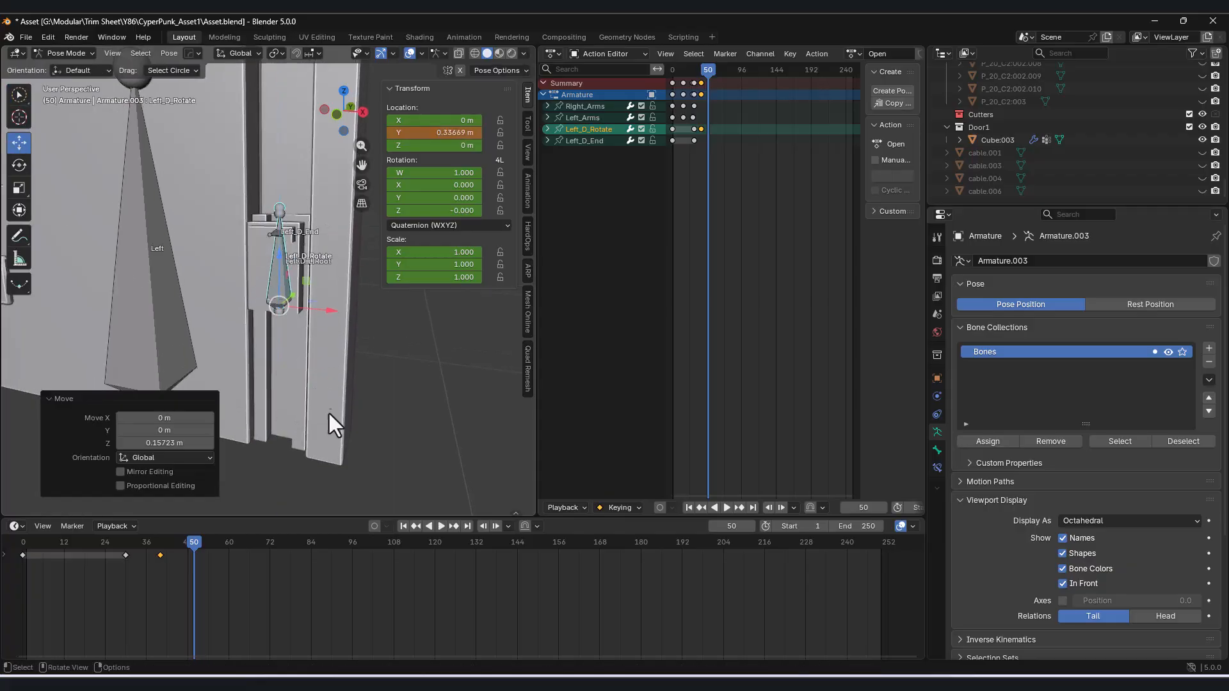
{"action": "left_click", "coordinate": [339, 117]}
{"action": "left_click_drag", "start_coordinate": [306, 363], "coordinate": [302, 366]}
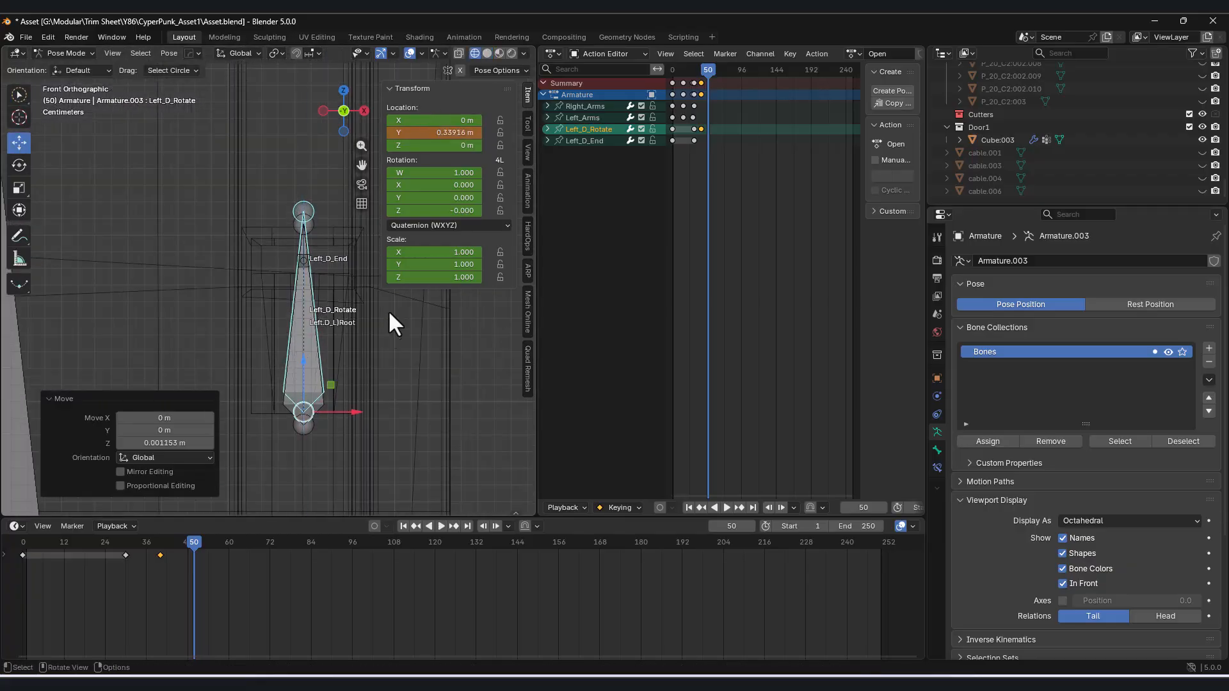
{"action": "key", "text": "i"}
Keyframe the Left_D_End bone at frame 55, then slide it slightly along its Y axis and key it a few frames on.
{"action": "middle_click_drag", "start_coordinate": [385, 321], "coordinate": [332, 352]}
{"action": "scroll", "coordinate": [269, 384], "scroll_direction": "down", "scroll_amount": 3}
{"action": "mouse_move", "coordinate": [198, 542]}
{"action": "left_mouse_down"}
{"action": "mouse_move", "coordinate": [125, 549]}
{"action": "mouse_move", "coordinate": [224, 545]}
{"action": "mouse_move", "coordinate": [193, 546]}
{"action": "mouse_move", "coordinate": [211, 547]}
{"action": "left_mouse_up"}
{"action": "left_click", "coordinate": [487, 54]}
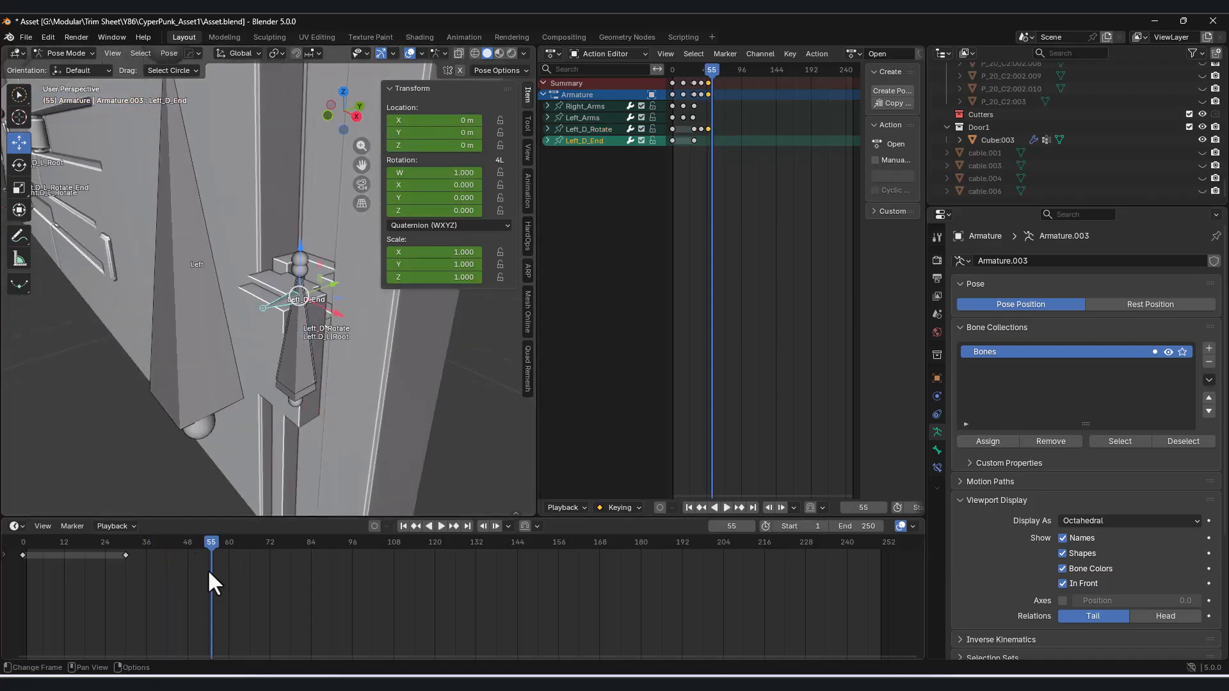
{"action": "left_click_drag", "start_coordinate": [209, 549], "coordinate": [225, 541]}
{"action": "left_click_drag", "start_coordinate": [318, 292], "coordinate": [326, 291]}
{"action": "key", "text": "i"}
Keyframe the Left.D_L|Root bone at frames 0 and 53, then move it and key it at frame 64.
{"action": "middle_click_drag", "start_coordinate": [288, 365], "coordinate": [332, 374]}
{"action": "scroll", "coordinate": [269, 352], "scroll_direction": "down", "scroll_amount": 4}
{"action": "key", "text": "shift+Left"}
{"action": "key", "text": "space"}
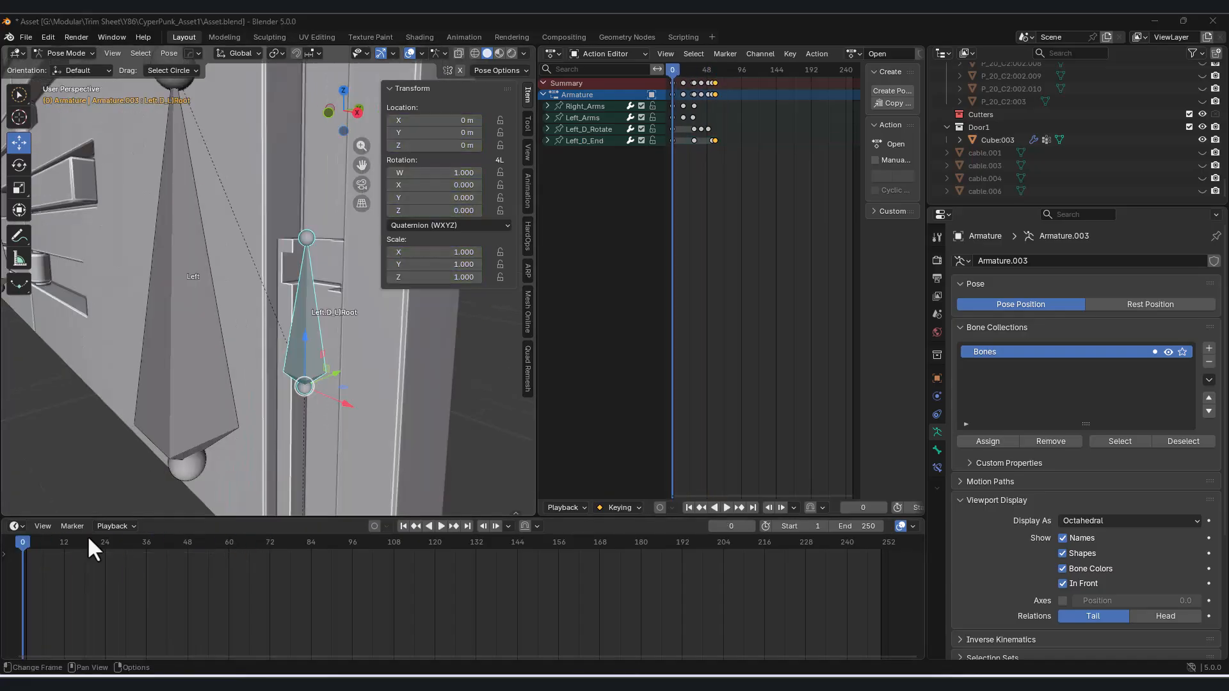
{"action": "left_click", "coordinate": [18, 546]}
{"action": "key", "text": "i"}
{"action": "left_click_drag", "start_coordinate": [18, 546], "coordinate": [202, 570]}
{"action": "key", "text": "i"}
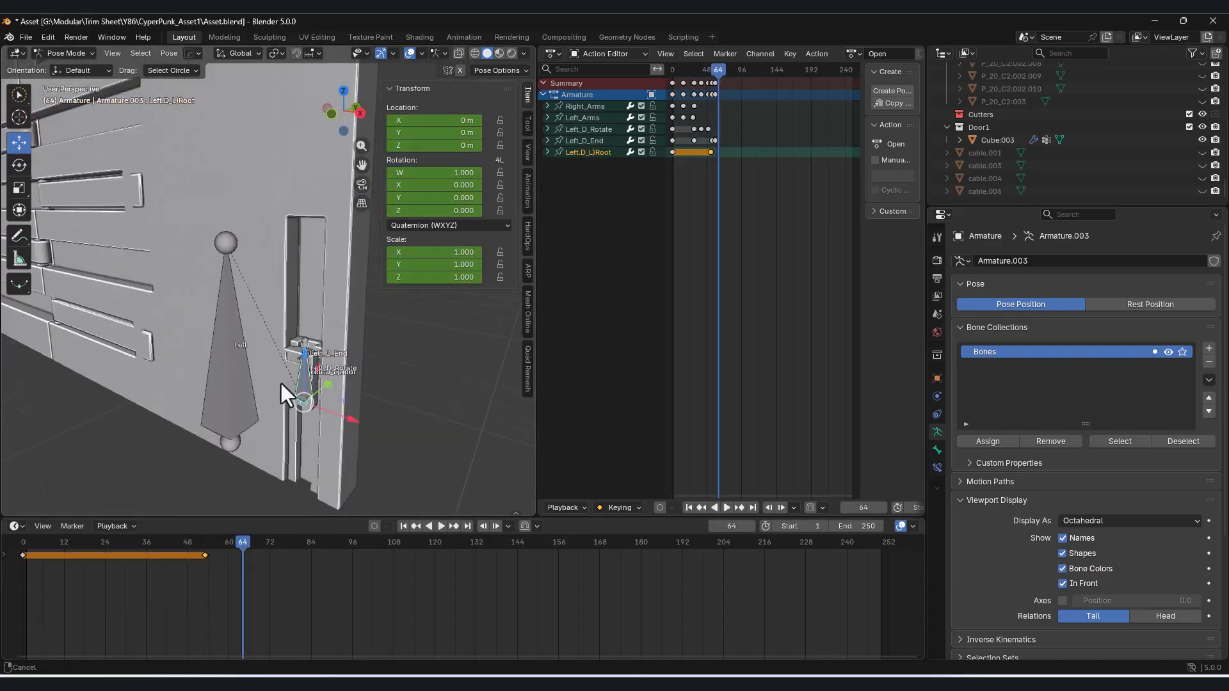
{"action": "left_click_drag", "start_coordinate": [288, 392], "coordinate": [332, 352]}
{"action": "key", "text": "i"}
Play and scrub the animation to review the arm and corner mechanism motion, and widen the Action Editor.
{"action": "key", "text": "space"}
{"action": "left_click", "coordinate": [171, 545]}
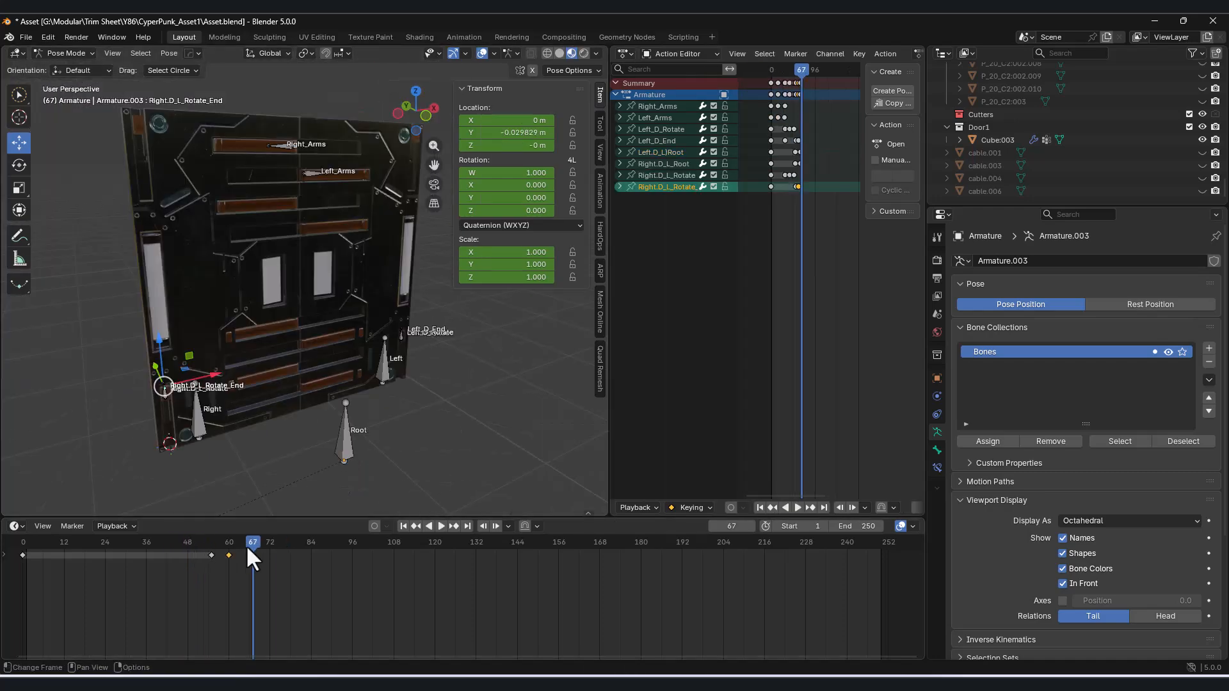
{"action": "left_click_drag", "start_coordinate": [253, 546], "coordinate": [23, 544]}
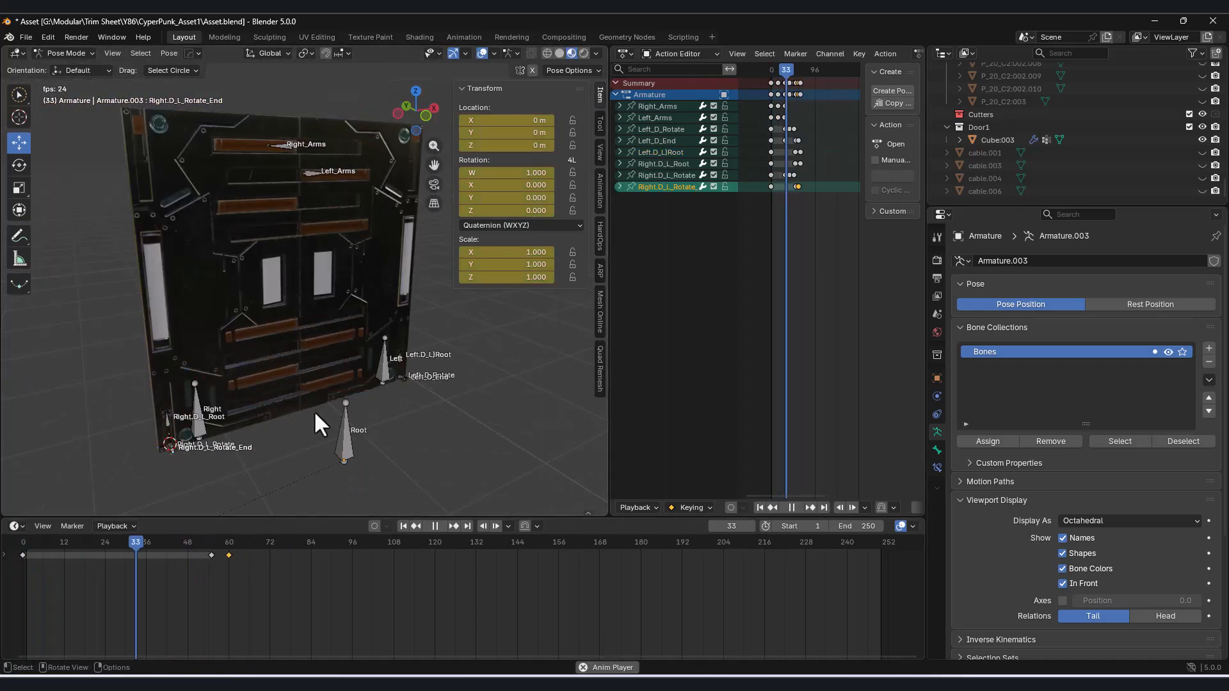
{"action": "key", "text": "space"}
{"action": "left_click_drag", "start_coordinate": [607, 48], "coordinate": [659, 77]}
{"action": "scroll", "coordinate": [446, 448], "scroll_direction": "down", "scroll_amount": 3}
{"action": "left_click_drag", "start_coordinate": [288, 544], "coordinate": [345, 557]}
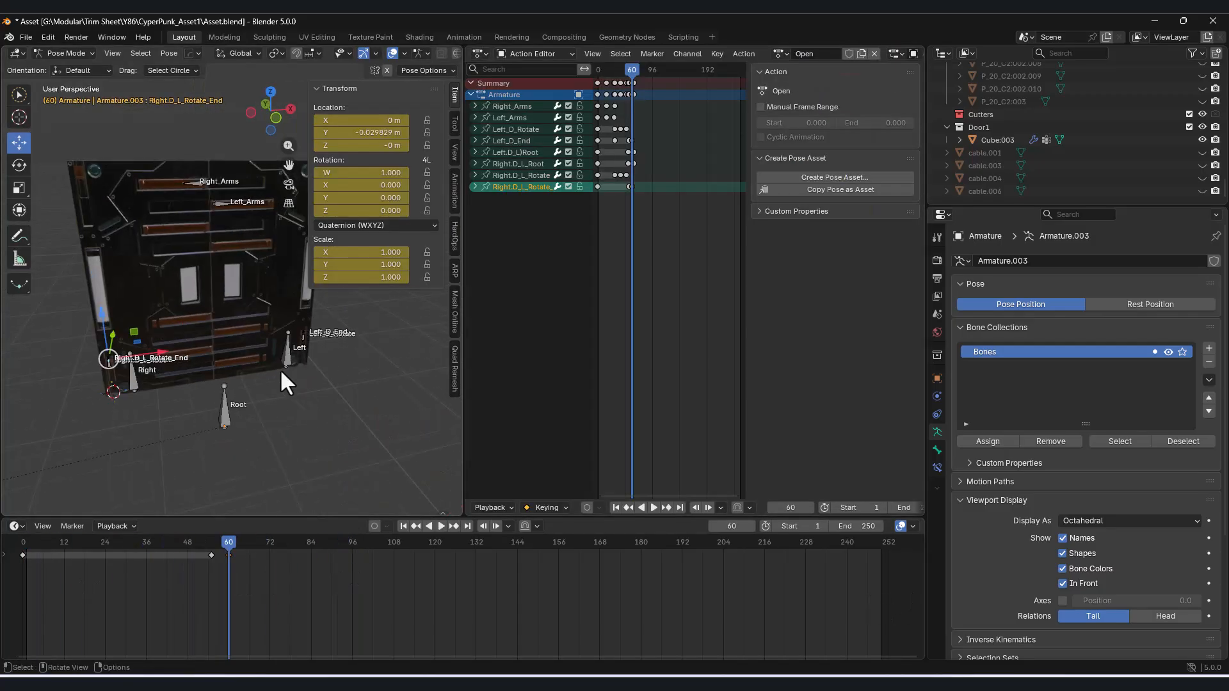
Keyframe the Left bone at frame 65, then move it outward along X and key it at frame 75 to open the half.
{"action": "mouse_move", "coordinate": [227, 564]}
{"action": "left_mouse_down"}
{"action": "mouse_move", "coordinate": [108, 582]}
{"action": "mouse_move", "coordinate": [156, 547]}
{"action": "mouse_move", "coordinate": [250, 555]}
{"action": "left_mouse_up"}
{"action": "scroll", "coordinate": [644, 206], "scroll_direction": "up", "scroll_amount": 5}
{"action": "left_click_drag", "start_coordinate": [621, 73], "coordinate": [618, 76]}
{"action": "scroll", "coordinate": [410, 243], "scroll_direction": "down", "scroll_amount": 5}
{"action": "middle_click_drag", "start_coordinate": [438, 294], "coordinate": [222, 453], "text": "shift"}
{"action": "left_click_drag", "start_coordinate": [245, 550], "coordinate": [280, 545]}
{"action": "key", "text": "i"}
{"action": "key", "text": "i"}
{"action": "scroll", "coordinate": [266, 426], "scroll_direction": "down", "scroll_amount": 1}
{"action": "left_click_drag", "start_coordinate": [263, 423], "coordinate": [324, 419]}
{"action": "scroll", "coordinate": [323, 416], "scroll_direction": "down", "scroll_amount": 1}
{"action": "middle_click_drag", "start_coordinate": [322, 414], "coordinate": [327, 411]}
{"action": "key", "text": "g"}
{"action": "key", "text": "x"}
{"action": "left_click", "coordinate": [360, 413]}
{"action": "key", "text": "i"}
Insert keyframes for the Right bone at its closed position at frames 0 and 65.
{"action": "mouse_move", "coordinate": [281, 554]}
{"action": "left_mouse_down"}
{"action": "mouse_move", "coordinate": [201, 554]}
{"action": "mouse_move", "coordinate": [292, 556]}
{"action": "mouse_move", "coordinate": [280, 554]}
{"action": "left_mouse_up"}
{"action": "middle_click_drag", "start_coordinate": [286, 410], "coordinate": [278, 418]}
{"action": "left_click", "coordinate": [153, 391]}
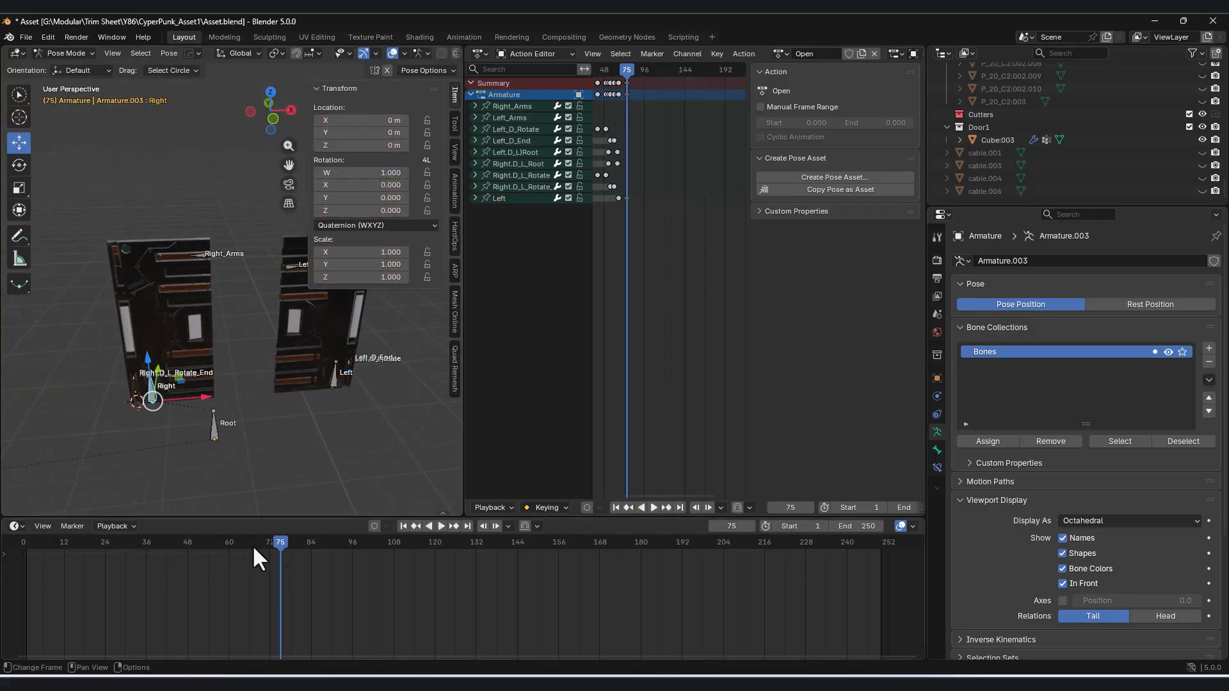
{"action": "left_click_drag", "start_coordinate": [240, 546], "coordinate": [22, 552]}
{"action": "key", "text": "i"}
{"action": "left_click_drag", "start_coordinate": [183, 552], "coordinate": [278, 548]}
{"action": "key", "text": "i"}
Copy the Left bone's X location to the Right bone as a negative value, -1.9053 m, and keyframe it at frame 75.
{"action": "left_click_drag", "start_coordinate": [202, 400], "coordinate": [163, 403]}
{"action": "left_click", "coordinate": [331, 386]}
{"action": "left_click", "coordinate": [381, 120]}
{"action": "key", "text": "ctrl+c"}
{"action": "key", "text": "Return"}
{"action": "left_click", "coordinate": [115, 394]}
{"action": "left_click", "coordinate": [335, 121]}
{"action": "type", "text": "-"}
{"action": "key", "text": "ctrl+v"}
{"action": "key", "text": "Return"}
{"action": "key", "text": "i"}
Replace the Action Editor with a full-width viewport, enlarge the timeline, and set the animation's end frame to 75.
{"action": "left_click_drag", "start_coordinate": [281, 539], "coordinate": [331, 542]}
{"action": "left_click_drag", "start_coordinate": [461, 514], "coordinate": [384, 439]}
{"action": "left_click_drag", "start_coordinate": [262, 467], "coordinate": [281, 468]}
{"action": "left_click", "coordinate": [868, 449]}
{"action": "type", "text": "75"}
{"action": "key", "text": "Return"}
Play and scrub the full door animation up to frame 75 to review the opening sequence.
{"action": "key", "text": "space"}
{"action": "scroll", "coordinate": [506, 372], "scroll_direction": "up", "scroll_amount": 1}
{"action": "middle_click_drag", "start_coordinate": [505, 373], "coordinate": [536, 300], "text": "shift"}
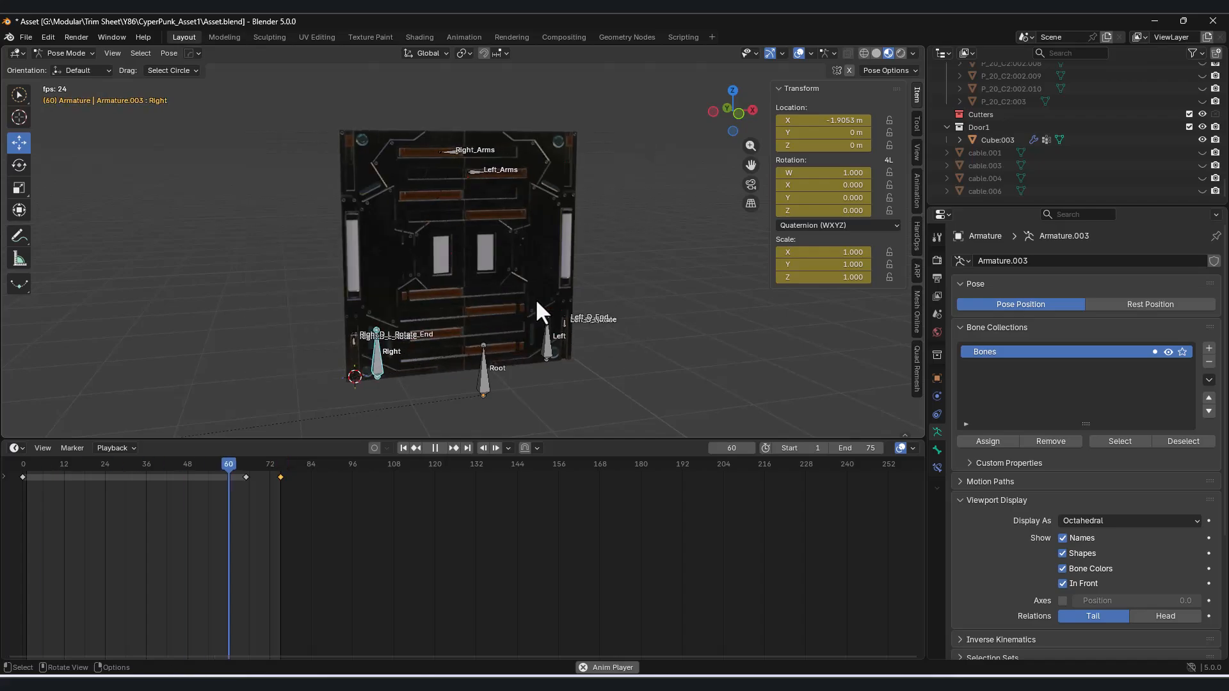
{"action": "key", "text": "space"}
{"action": "left_click_drag", "start_coordinate": [67, 466], "coordinate": [282, 463]}
{"action": "key", "text": "space"}
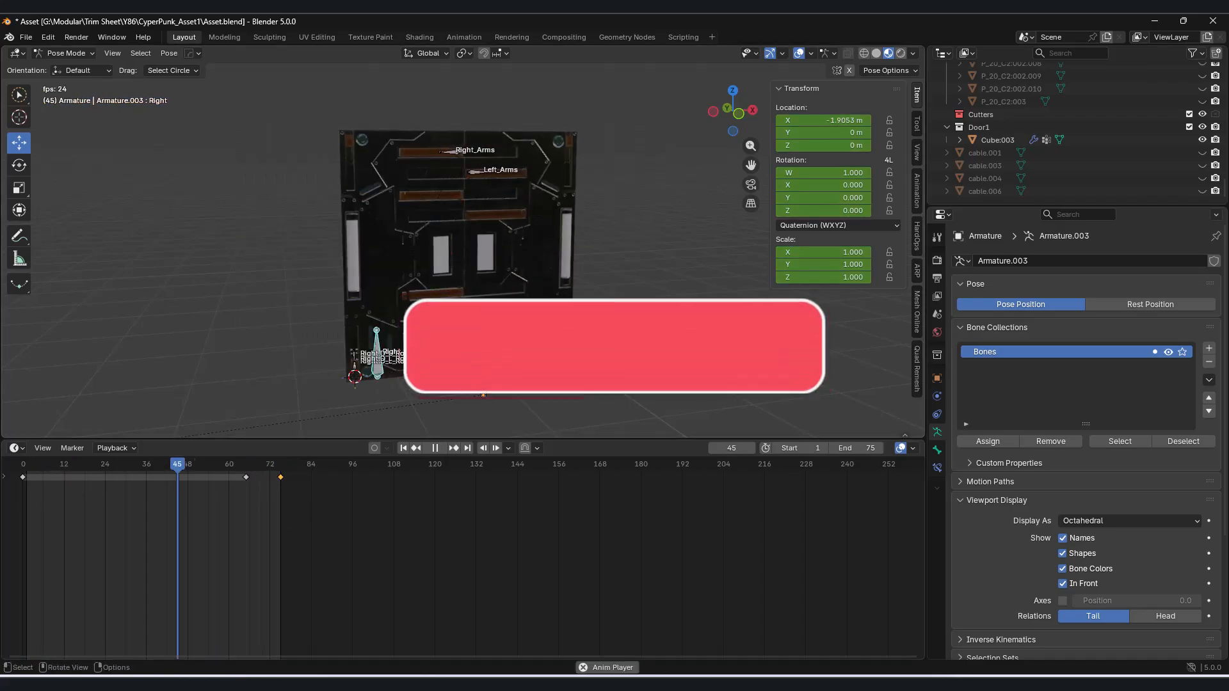
{"action": "key", "text": "space"}
Set the animation's end frame to 80 and play it back.
{"action": "left_click", "coordinate": [857, 449]}
{"action": "type", "text": "80"}
{"action": "key", "text": "Return"}
{"action": "key", "text": "space"}
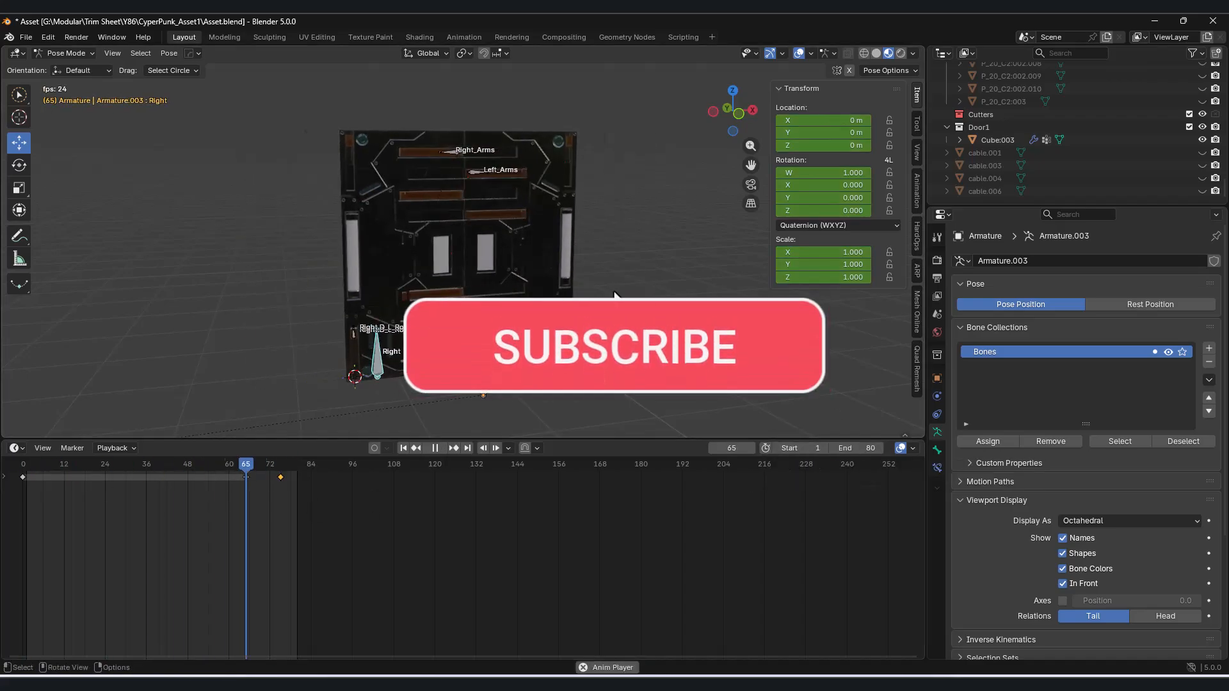